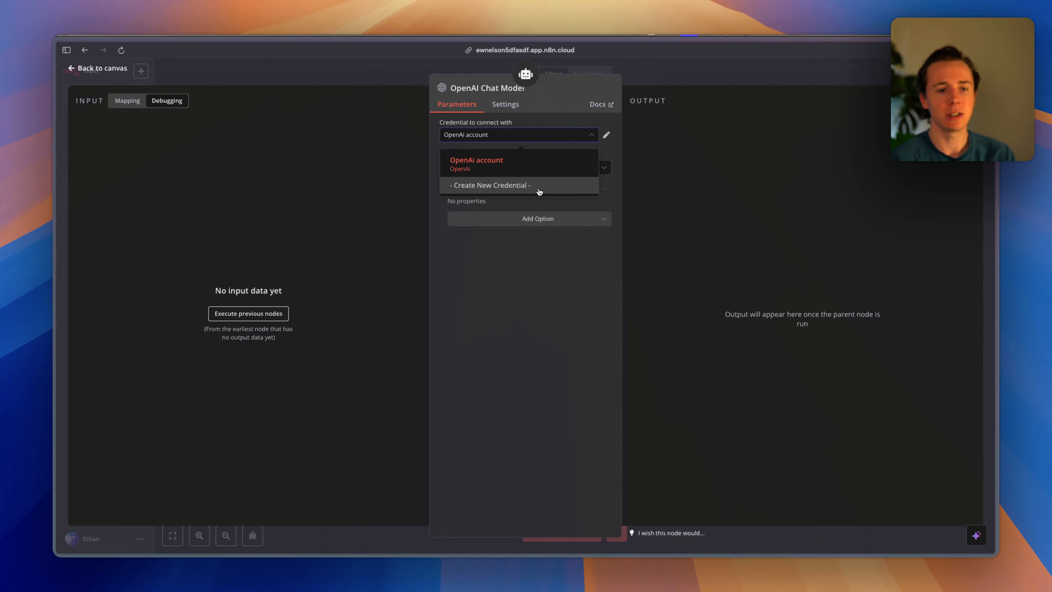
Cancel the new OpenAI credential and search 'openai api' to open OpenAI's API platform page.
left_click(539, 192)
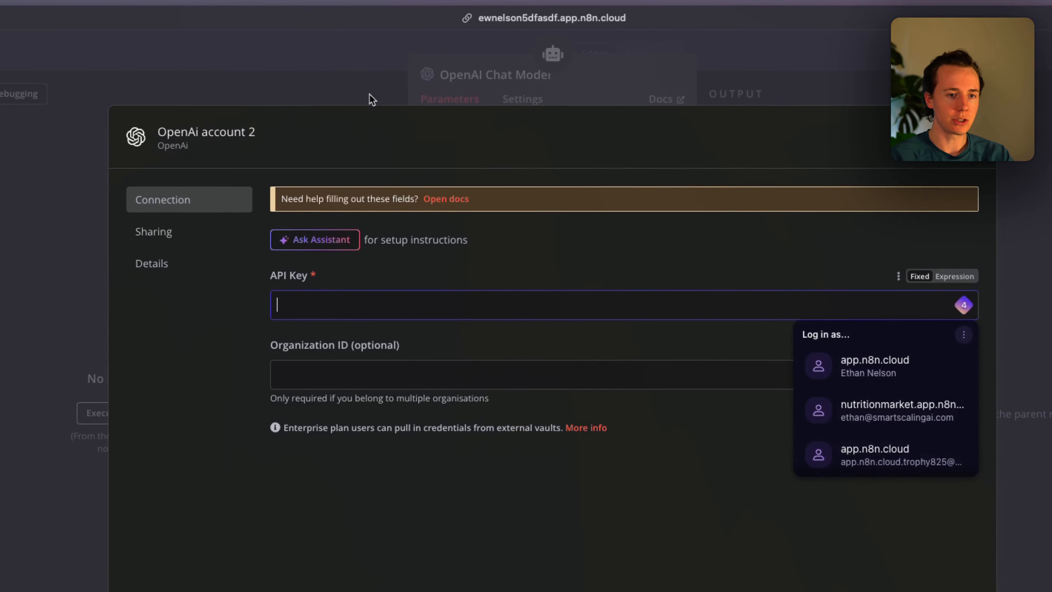
key("Escape")
key("super+t")
type("ope")
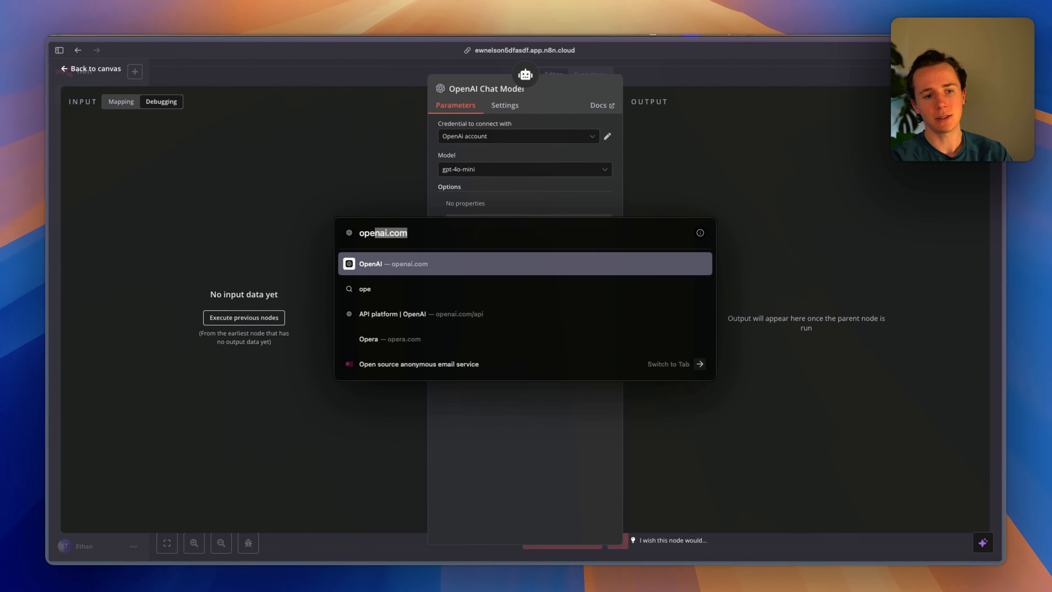
type("nai ap")
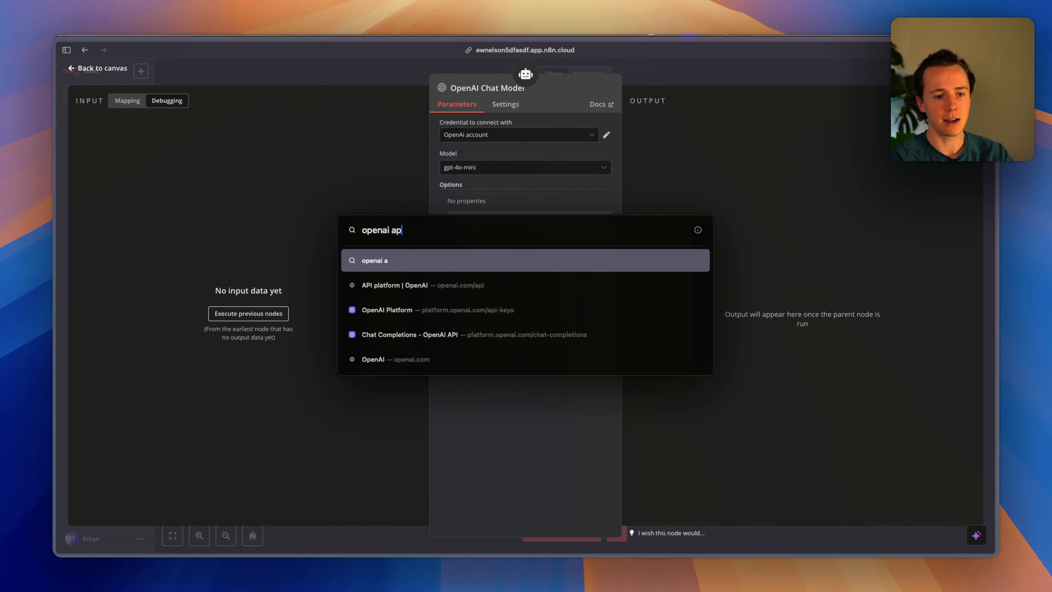
type("i")
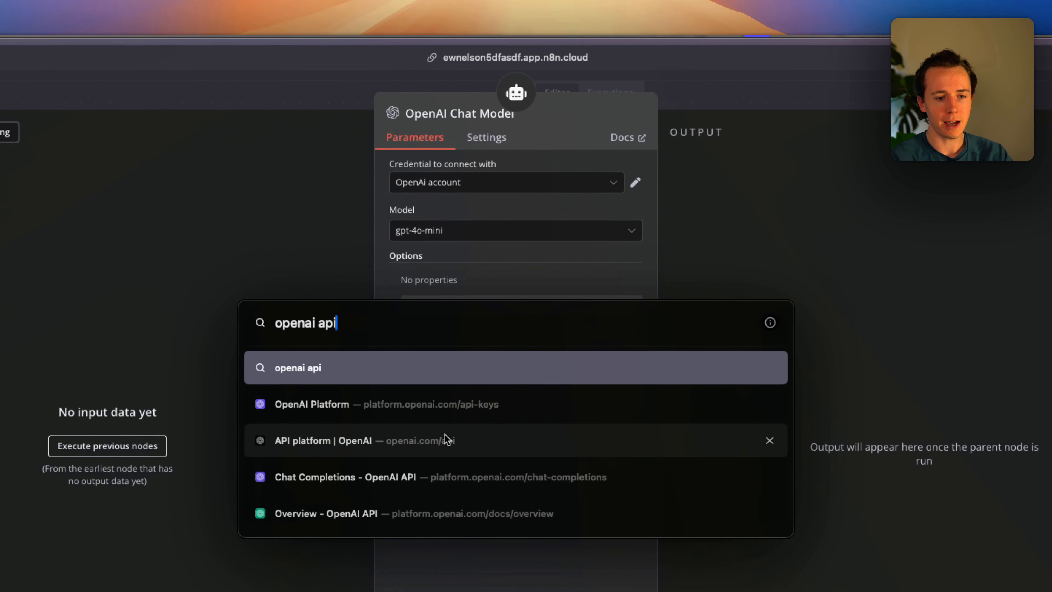
left_click(476, 310)
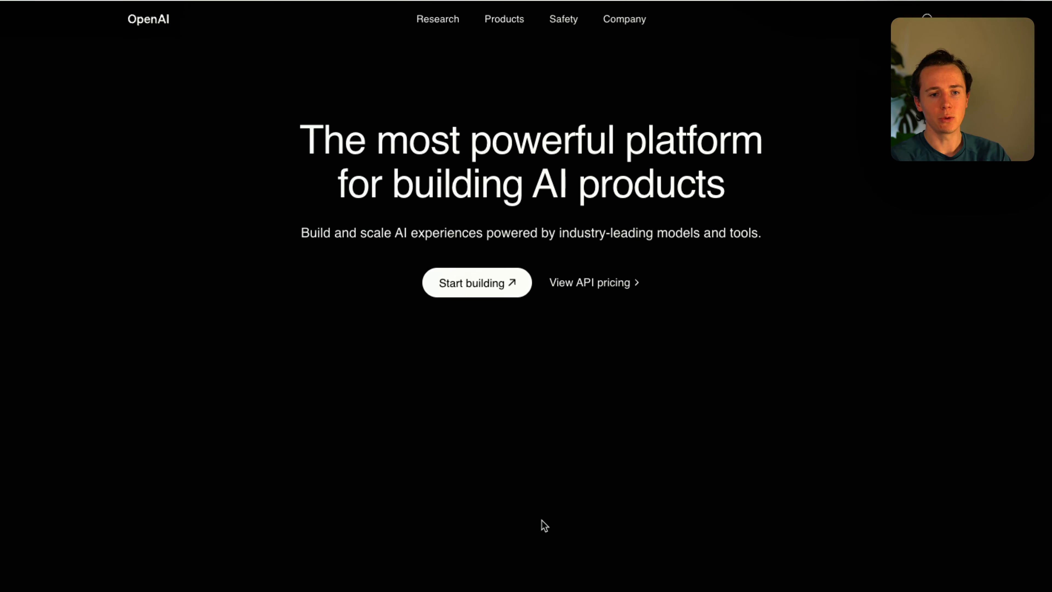
Go to the OpenAI Platform dashboard's API keys page.
left_click(435, 258)
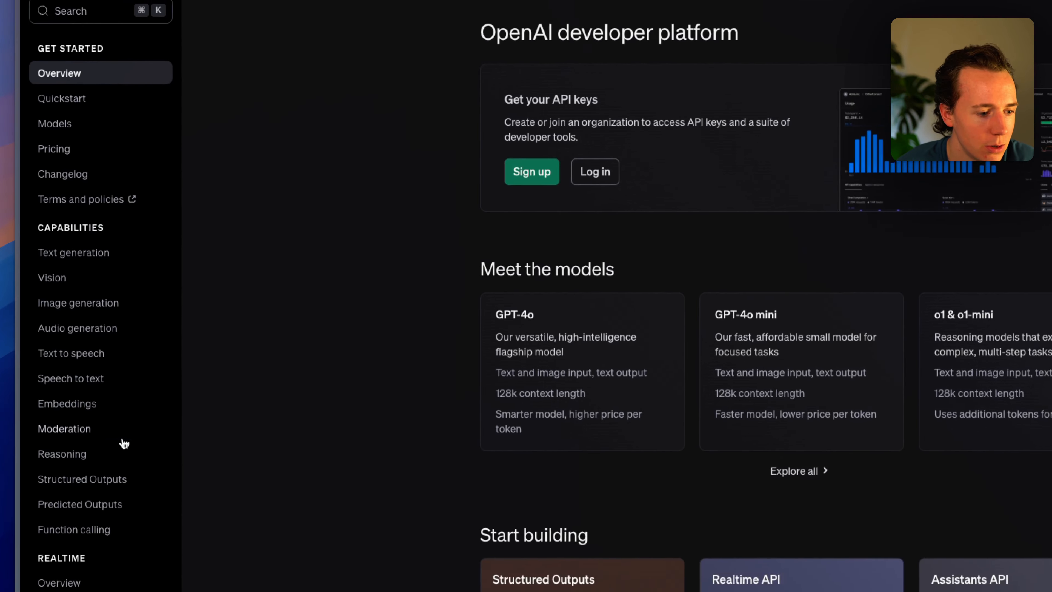
scroll(124, 388, "down", 10)
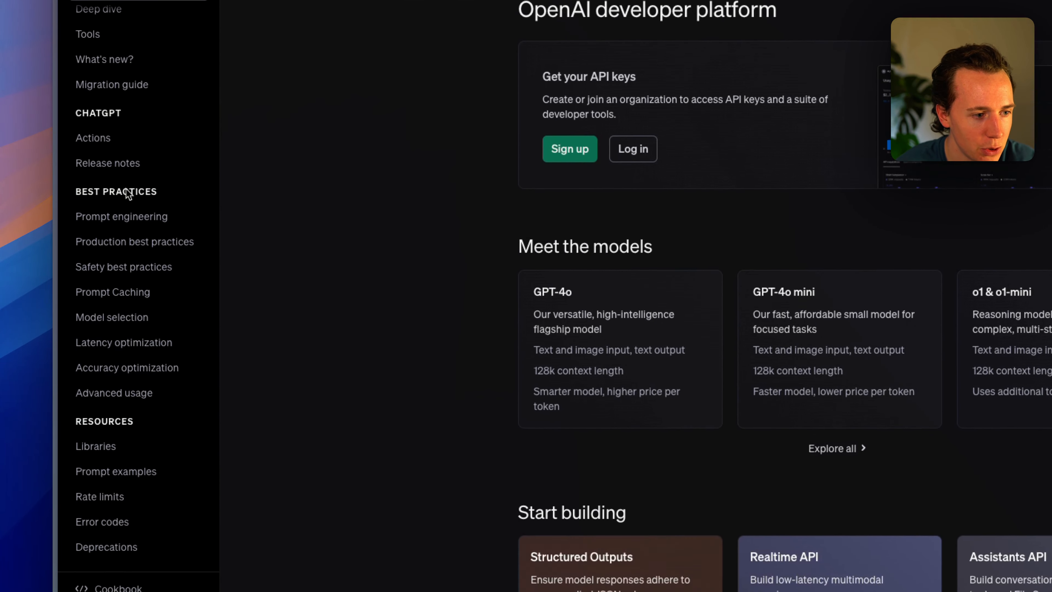
scroll(69, 340, "up", 10)
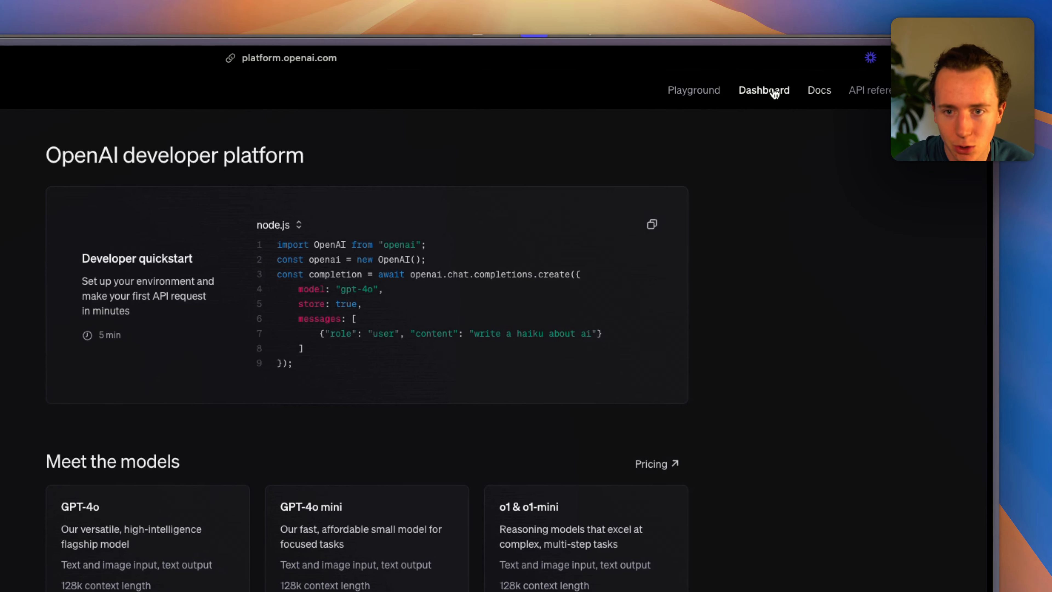
left_click(775, 92)
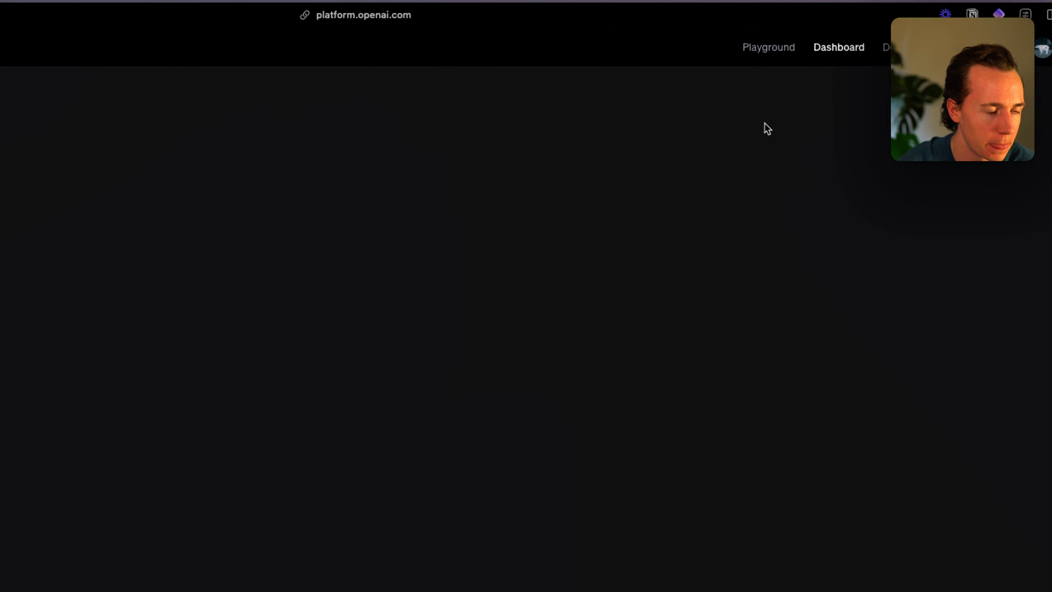
left_click(120, 238)
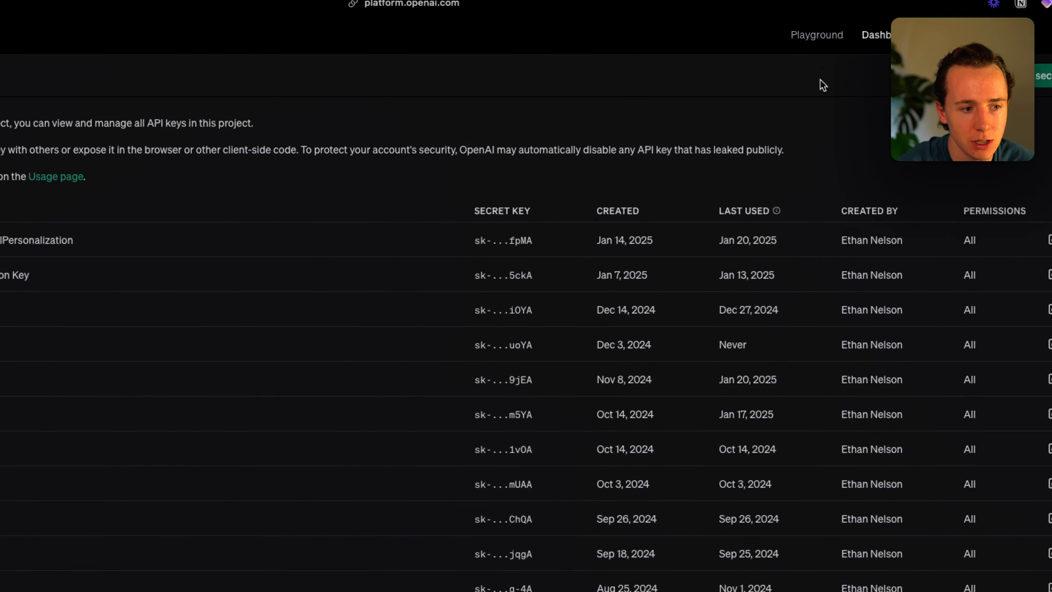
Create a secret key named 'N8N key', revoke it, and return to the n8n tab.
left_click(868, 125)
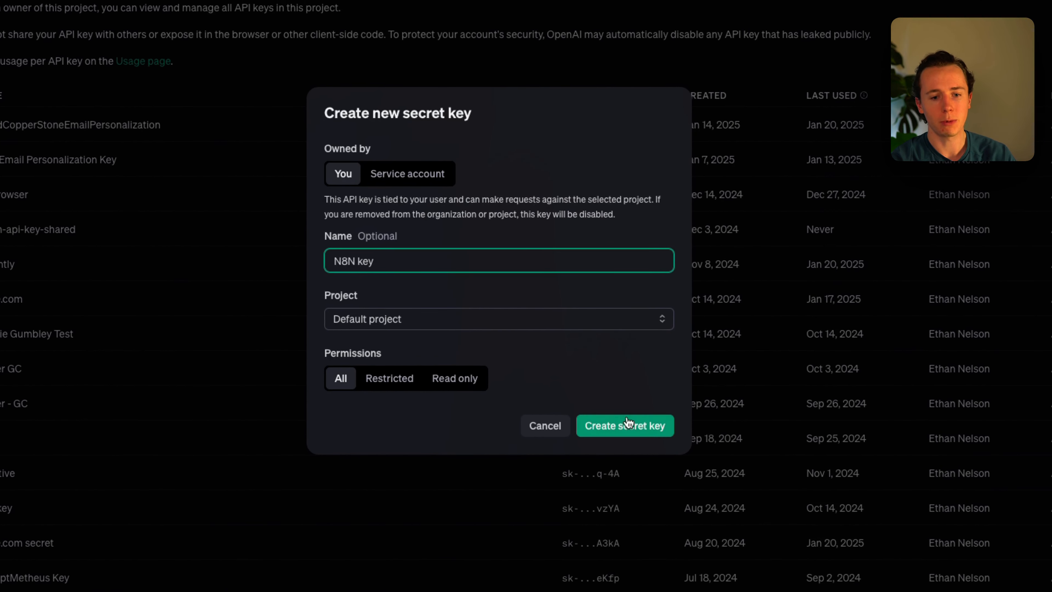
left_click(629, 422)
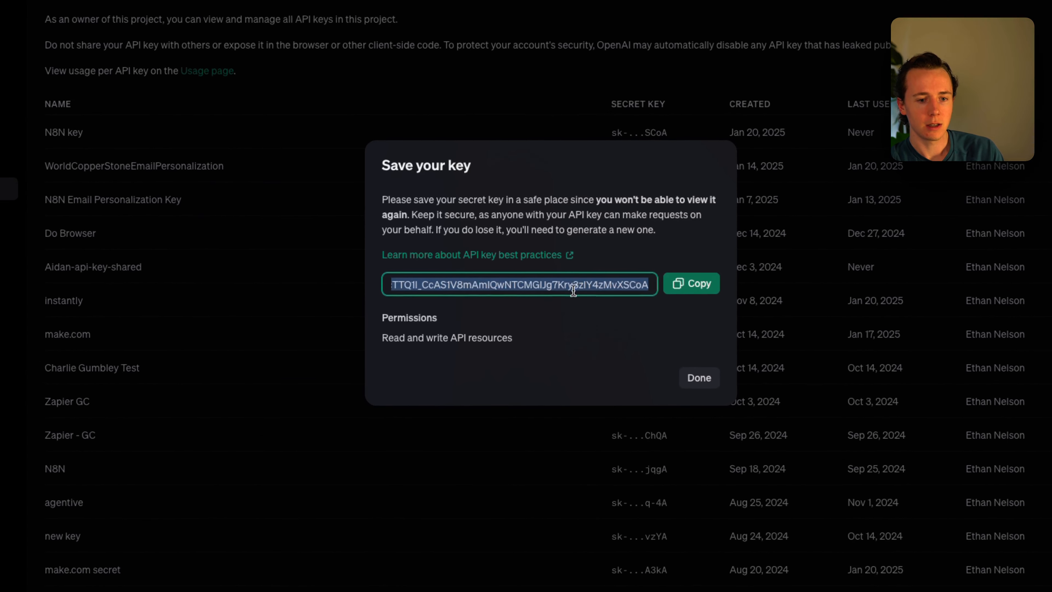
left_click(706, 377)
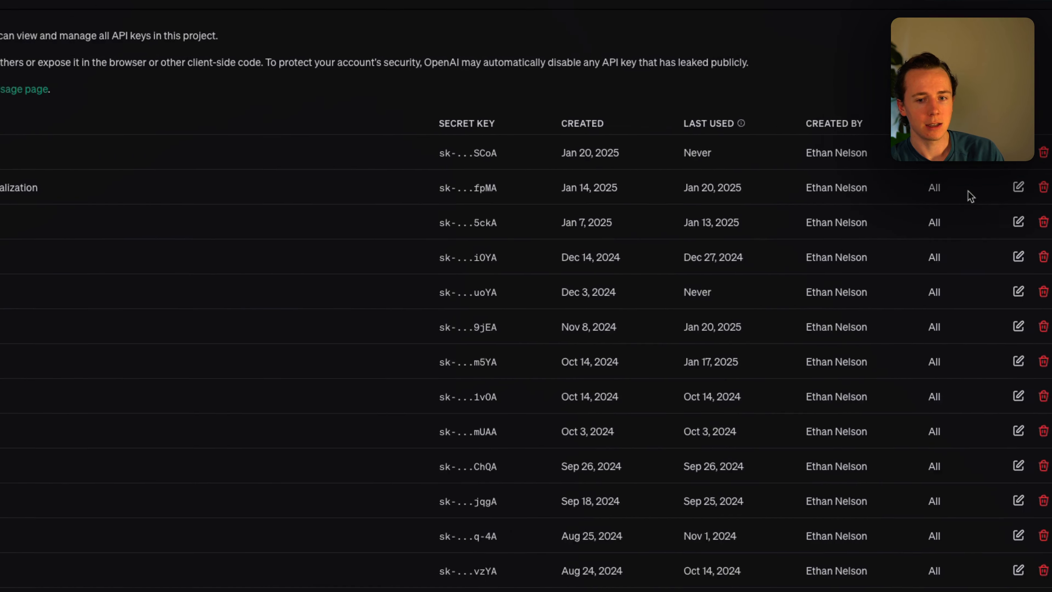
left_click(961, 183)
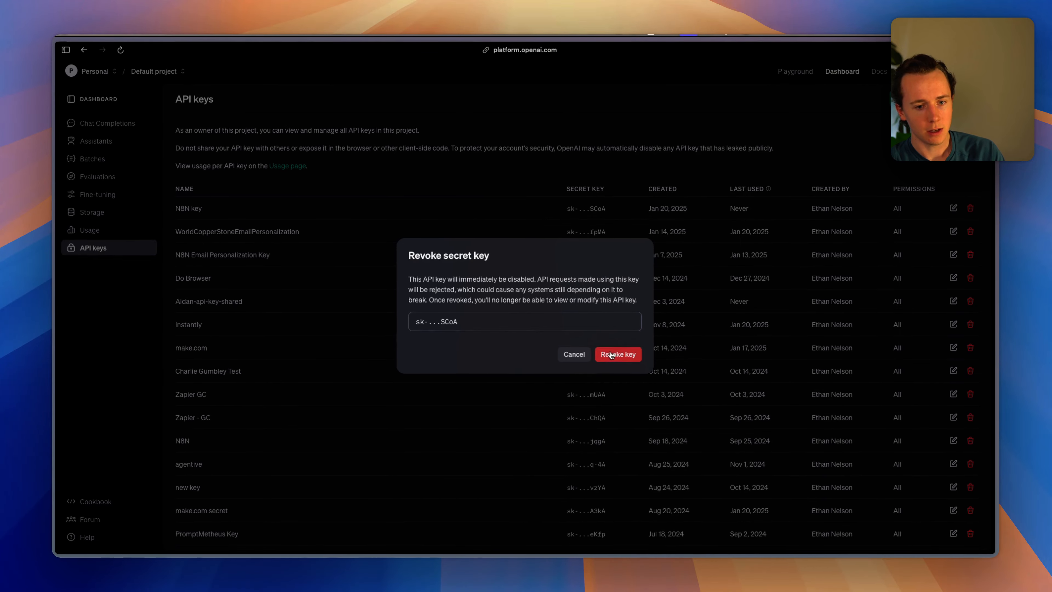
key("ctrl+Tab")
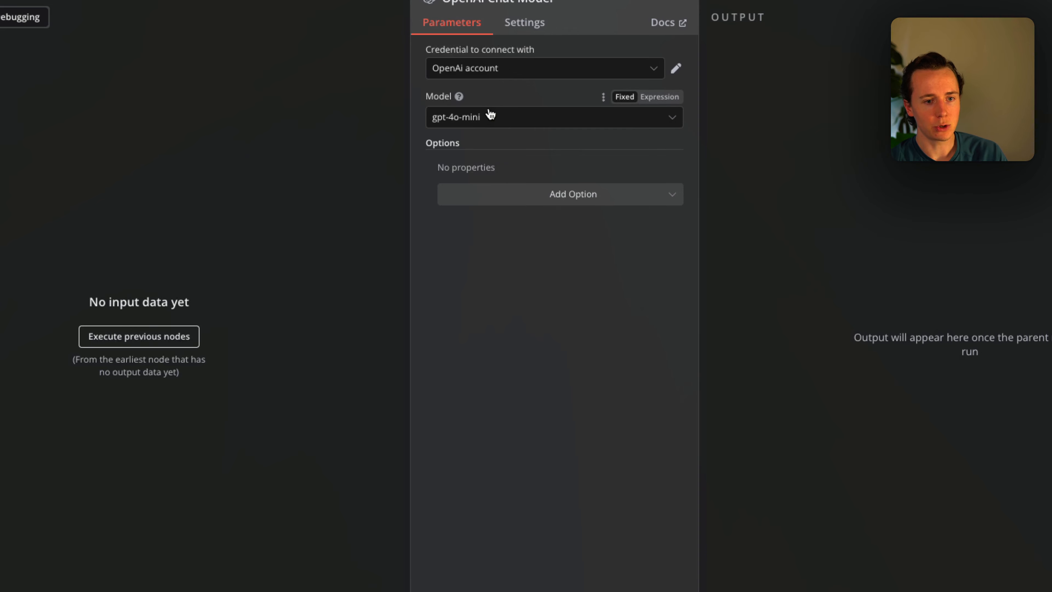
Keep gpt-4o-mini as the model and place the OpenAI Chat Model node below the AI Agent.
left_click(338, 131)
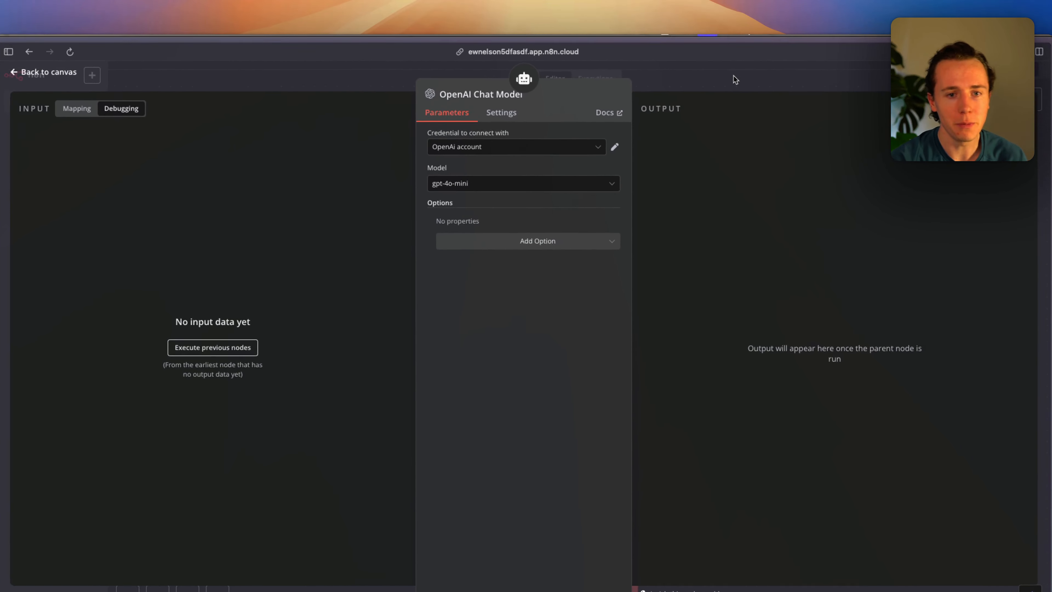
left_click(735, 77)
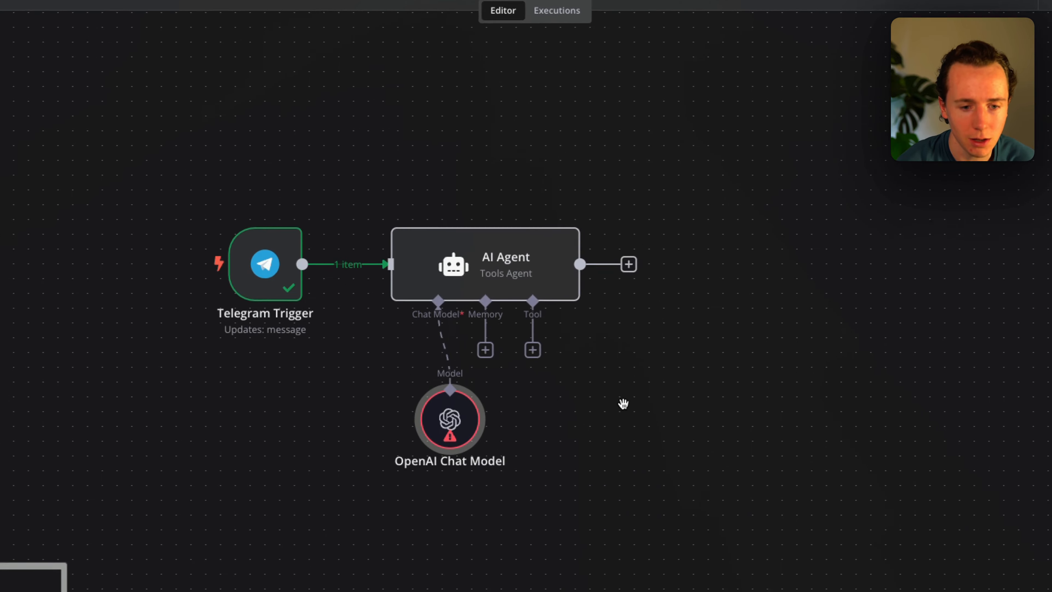
left_click_drag(530, 379, 482, 389)
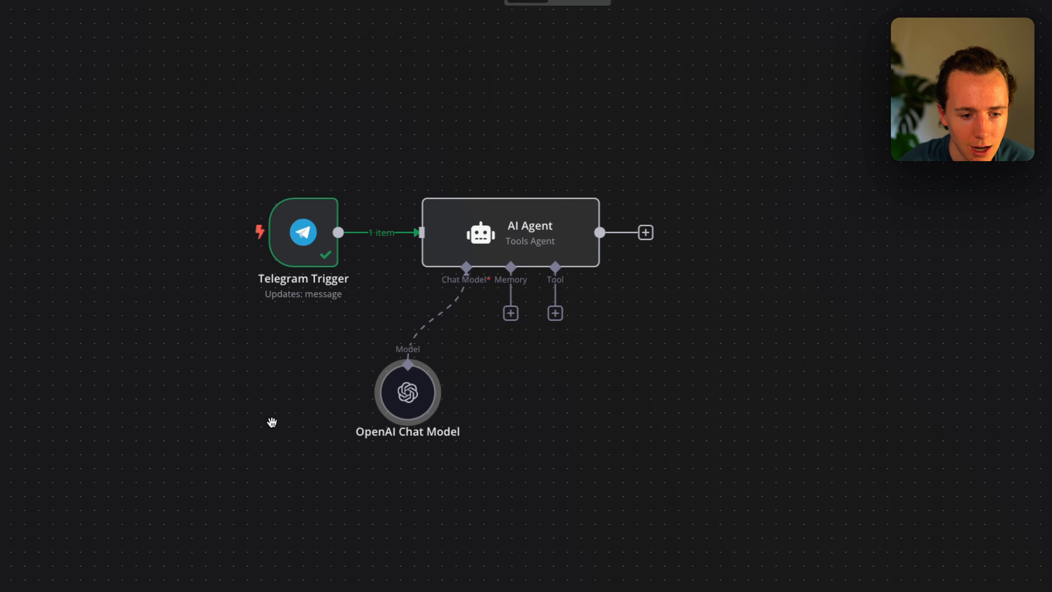
Add a Gmail Tool to the AI Agent, keeping the existing Gmail credential.
left_click(551, 312)
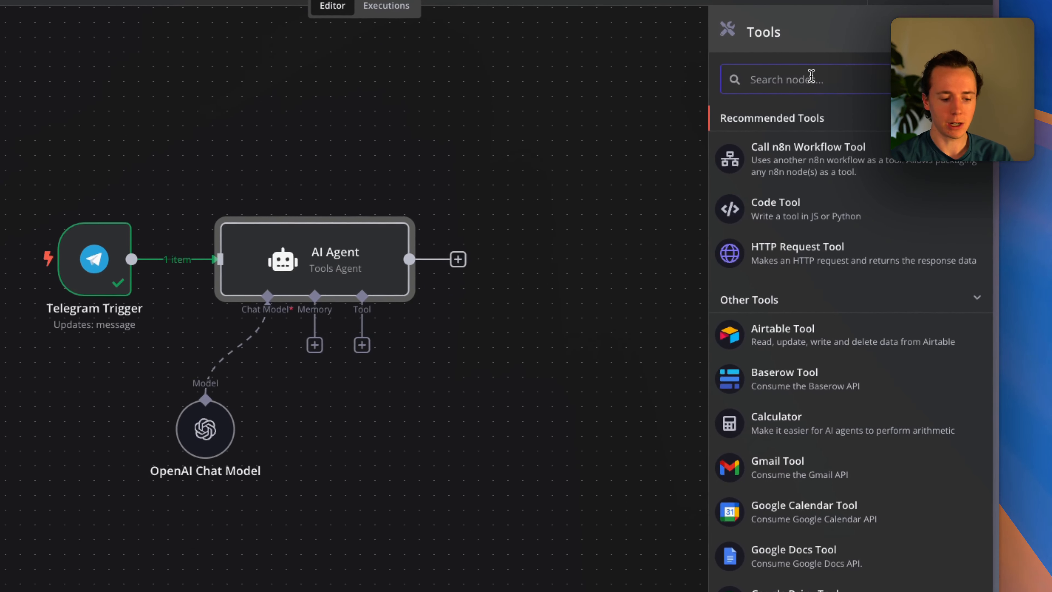
type("gmail")
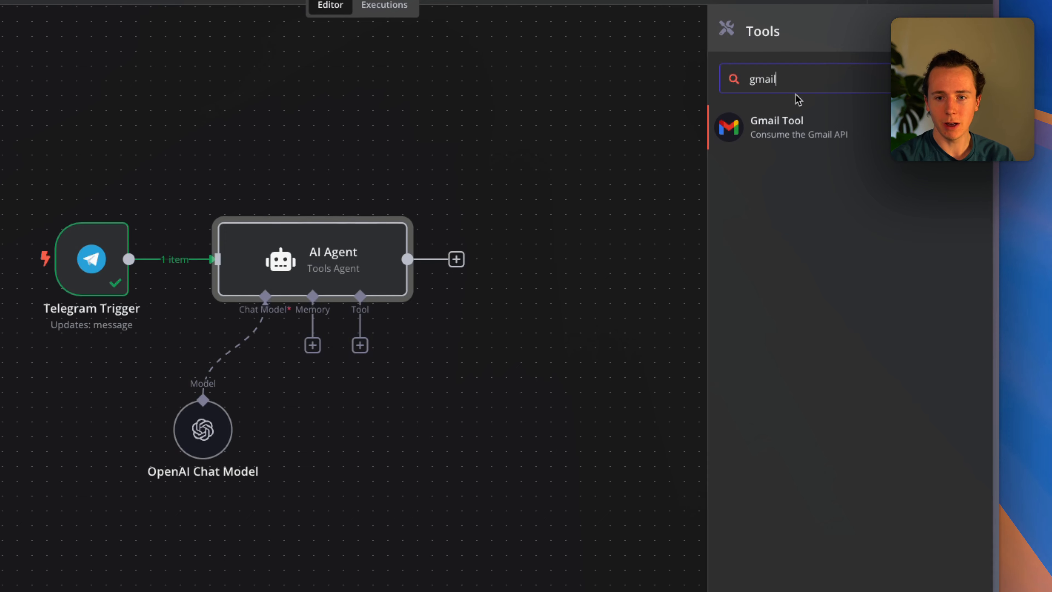
left_click(763, 125)
left_click(500, 113)
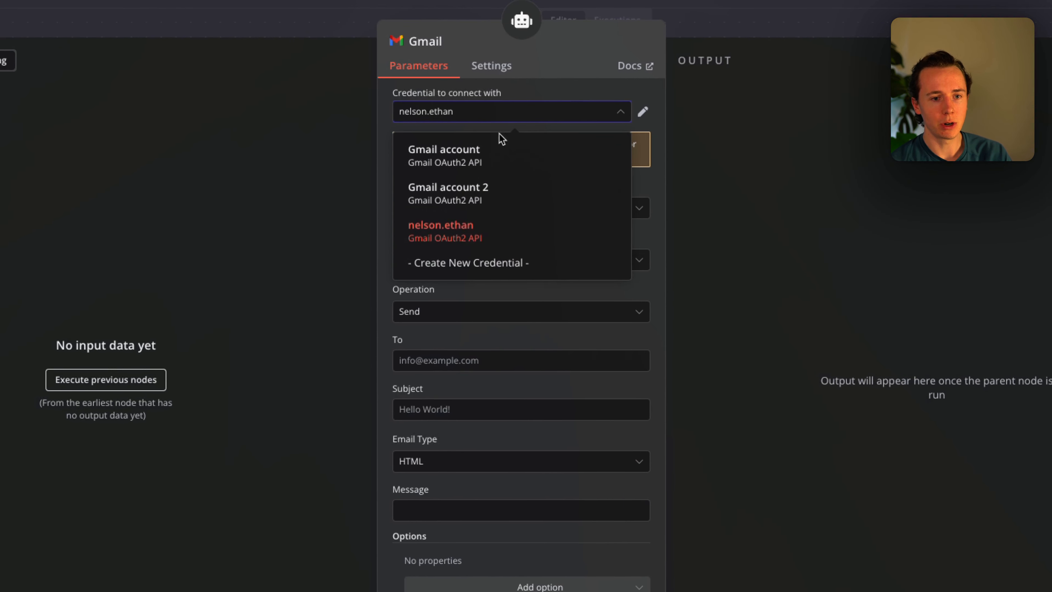
left_click(467, 263)
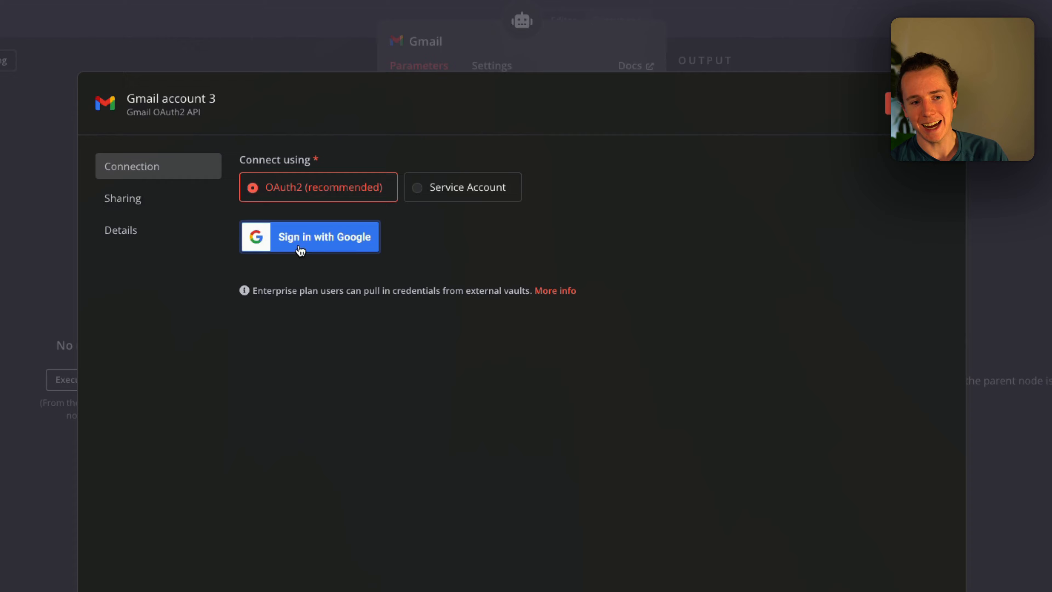
left_click(596, 41)
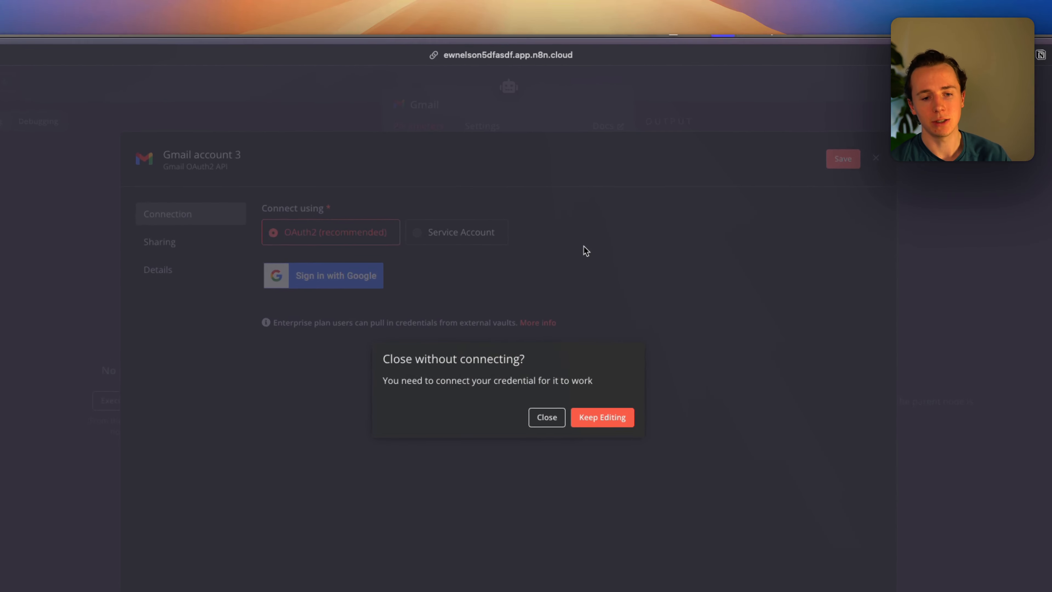
left_click(540, 471)
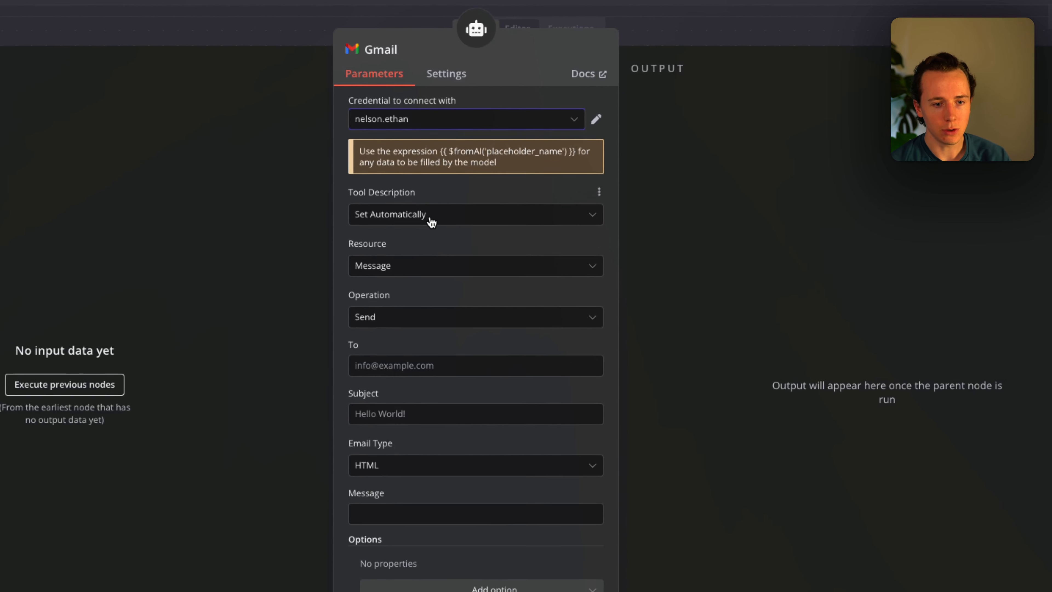
Set the Gmail tool to resource Message, operation Get Many, with limit 10.
left_click(495, 202)
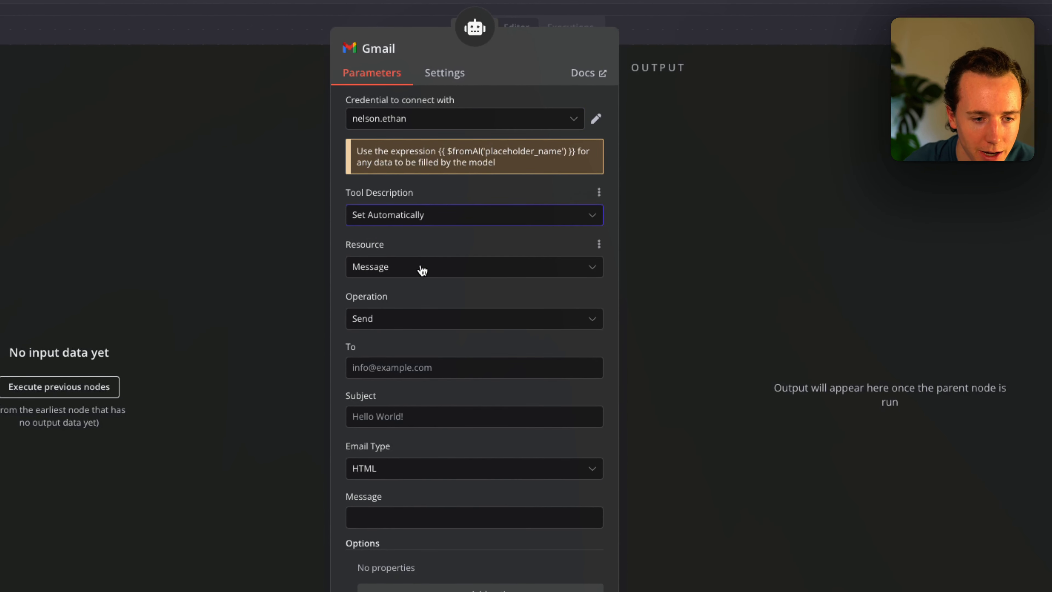
left_click(422, 269)
left_click(409, 308)
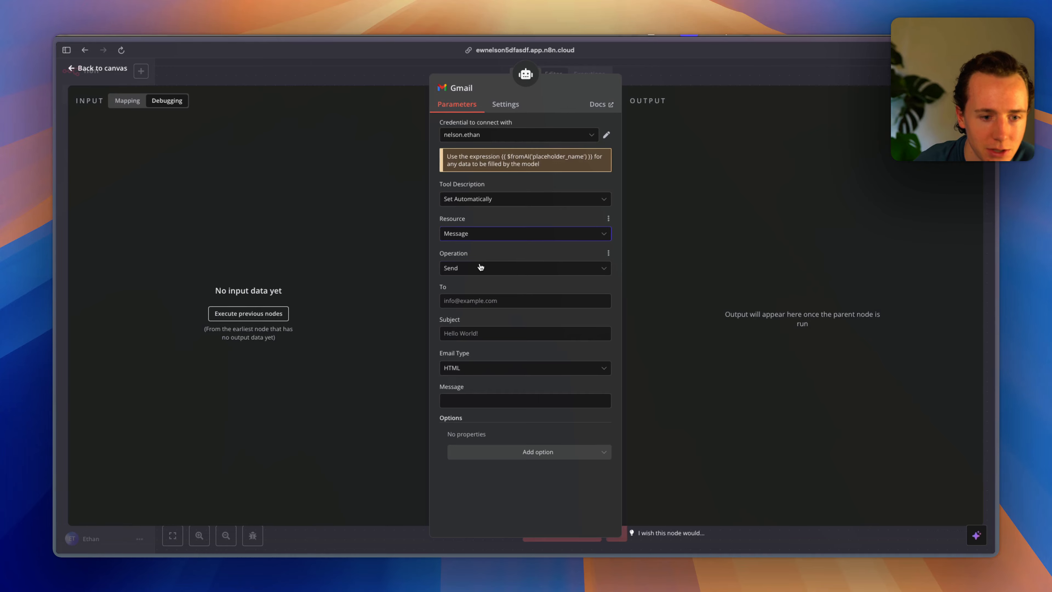
left_click(480, 267)
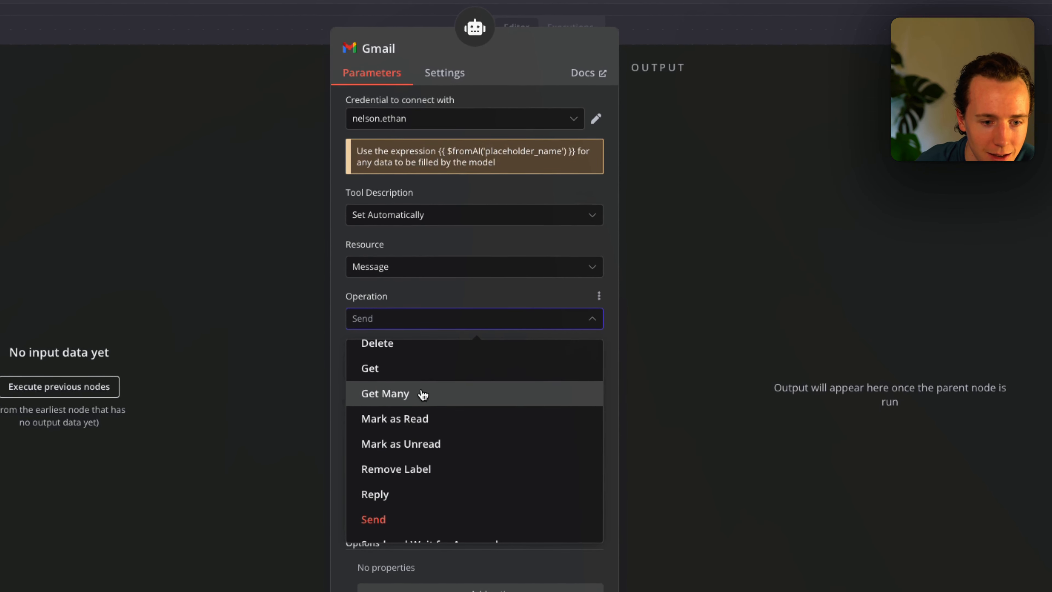
left_click(459, 416)
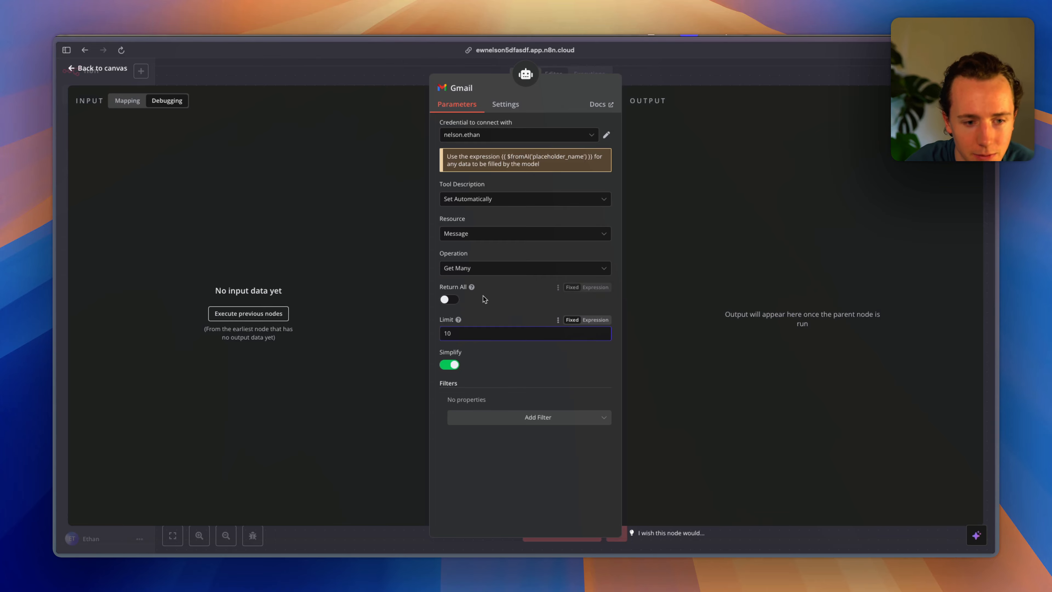
left_click(503, 305)
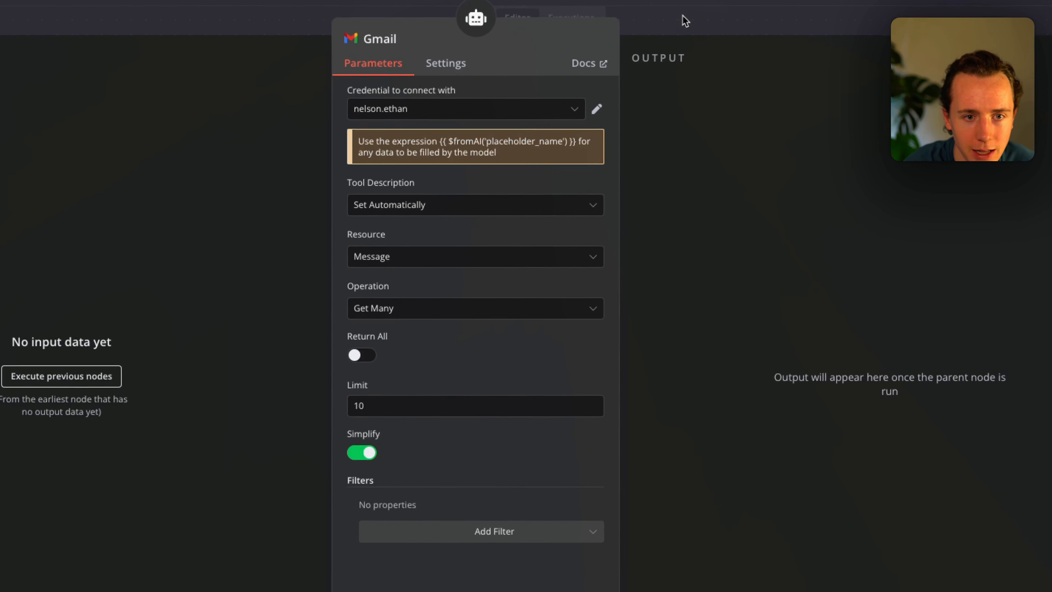
left_click(685, 20)
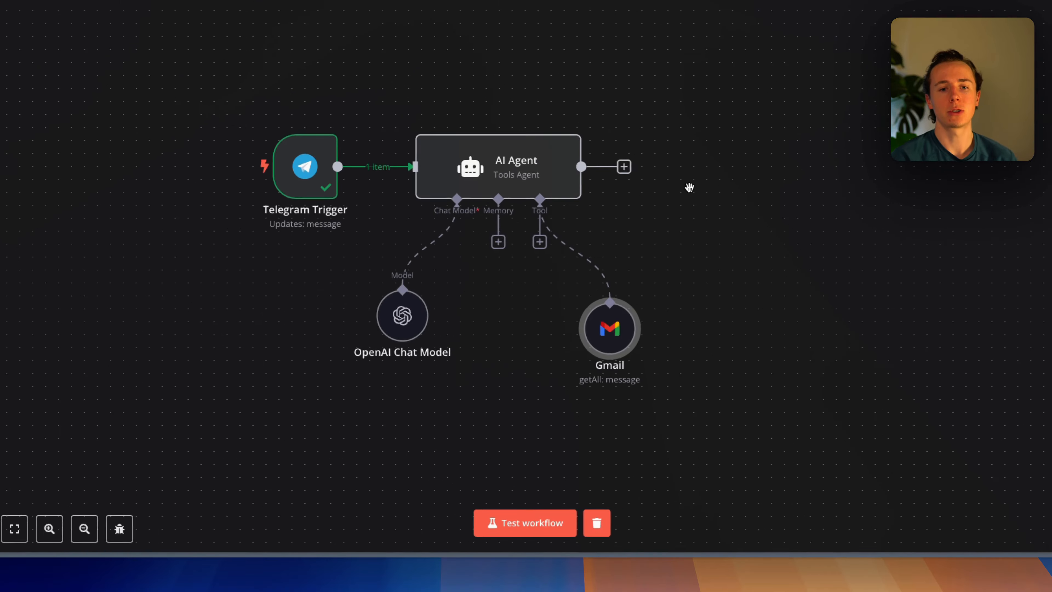
Add a Telegram 'Send a text message' step after the AI Agent.
left_click(637, 259)
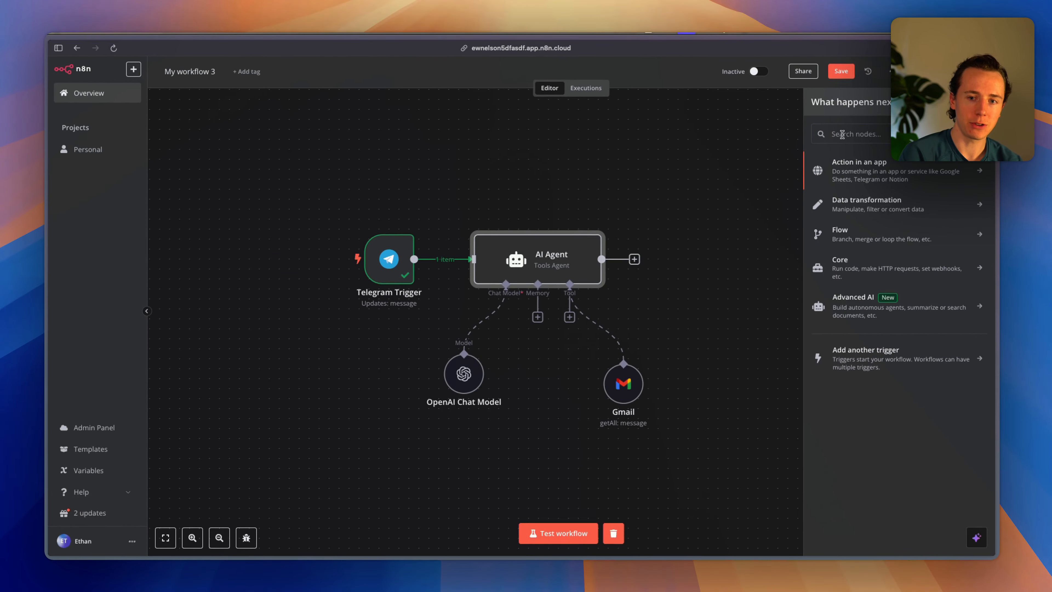
type("telegra")
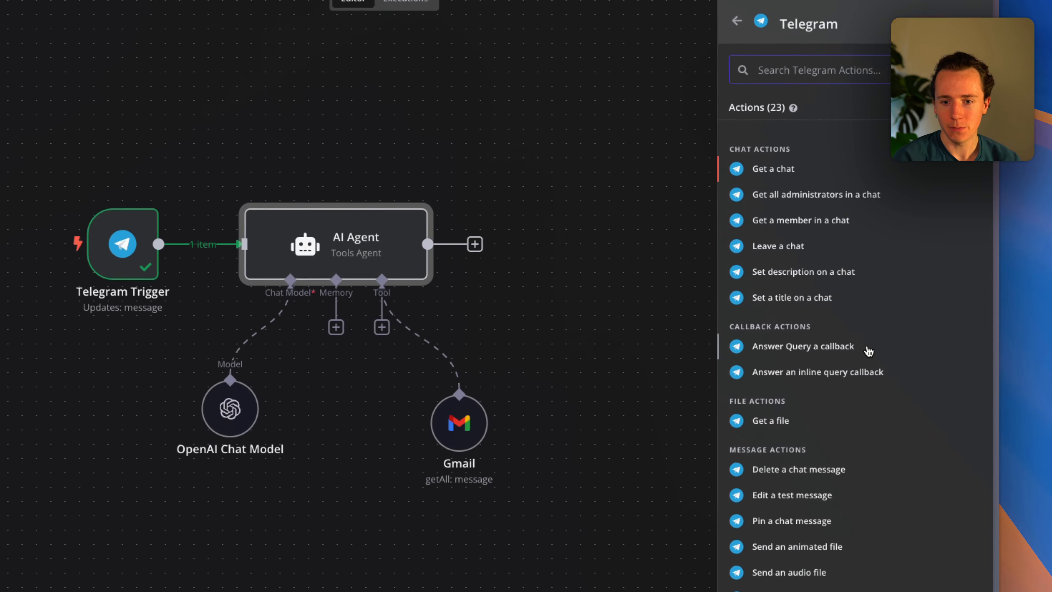
scroll(859, 438, "down", 5)
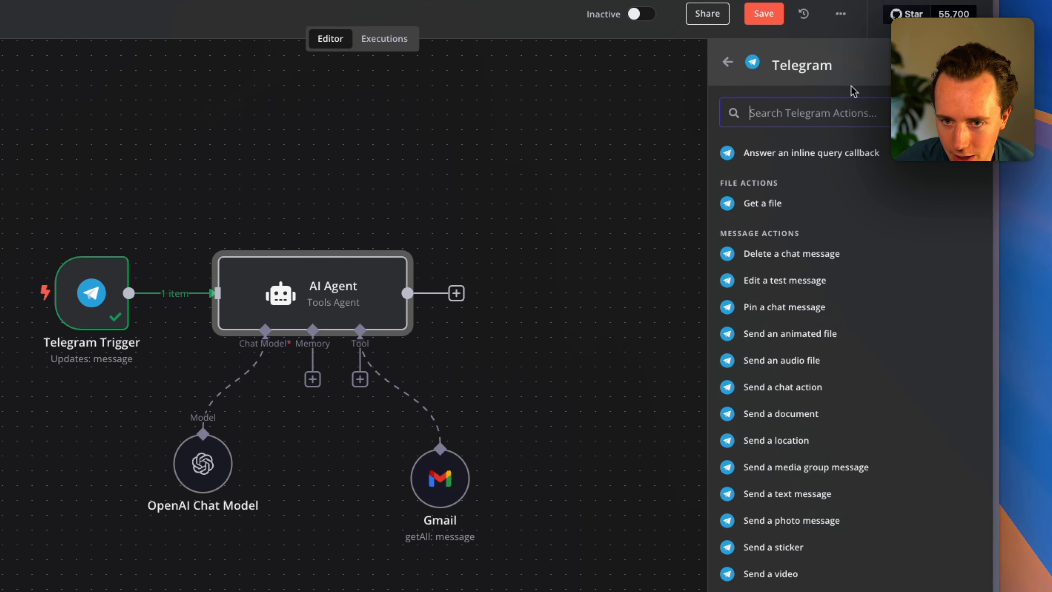
type("send a")
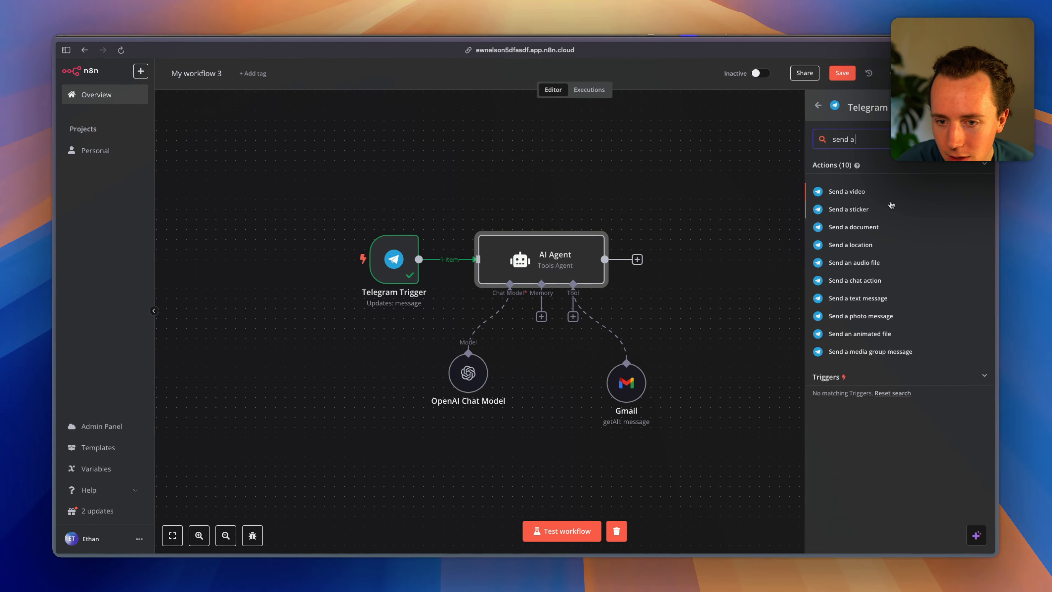
left_click(865, 303)
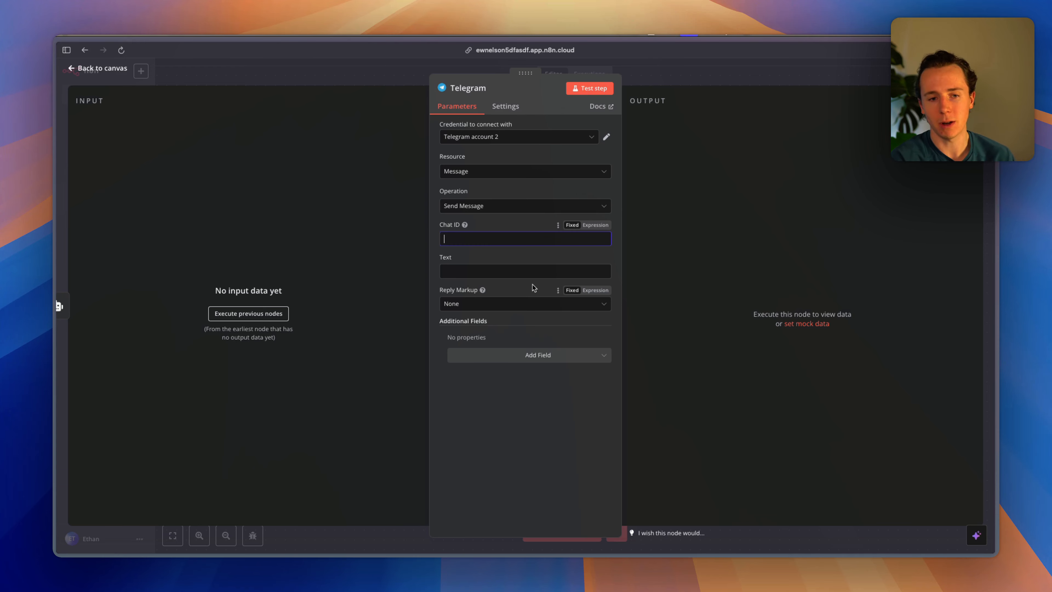
Map the trigger's chat.id into Chat ID and the incoming text into Text.
left_click(249, 314)
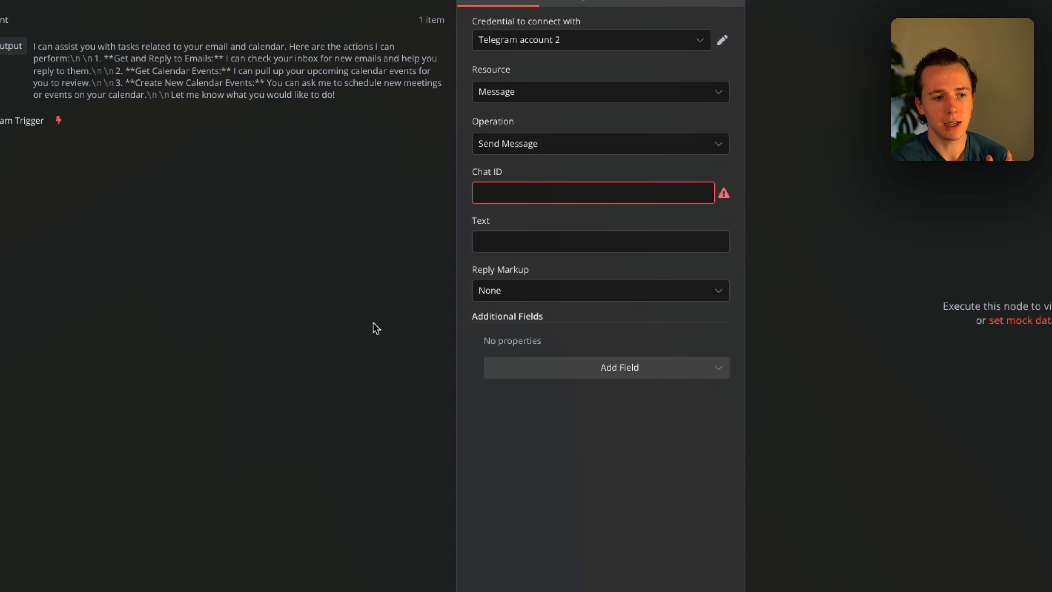
left_click(0, 120)
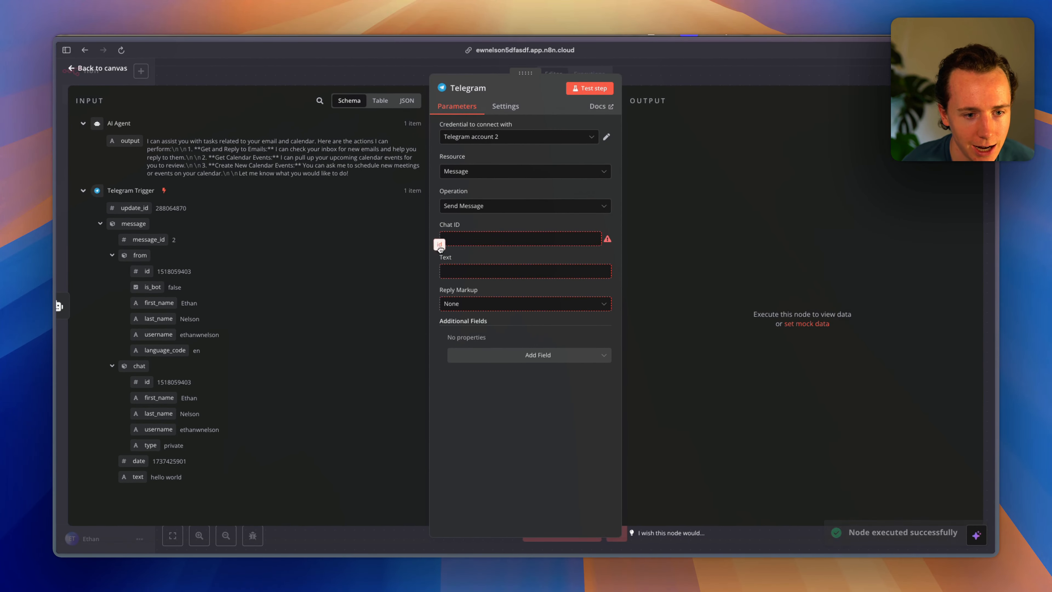
left_click_drag(453, 246, 456, 240)
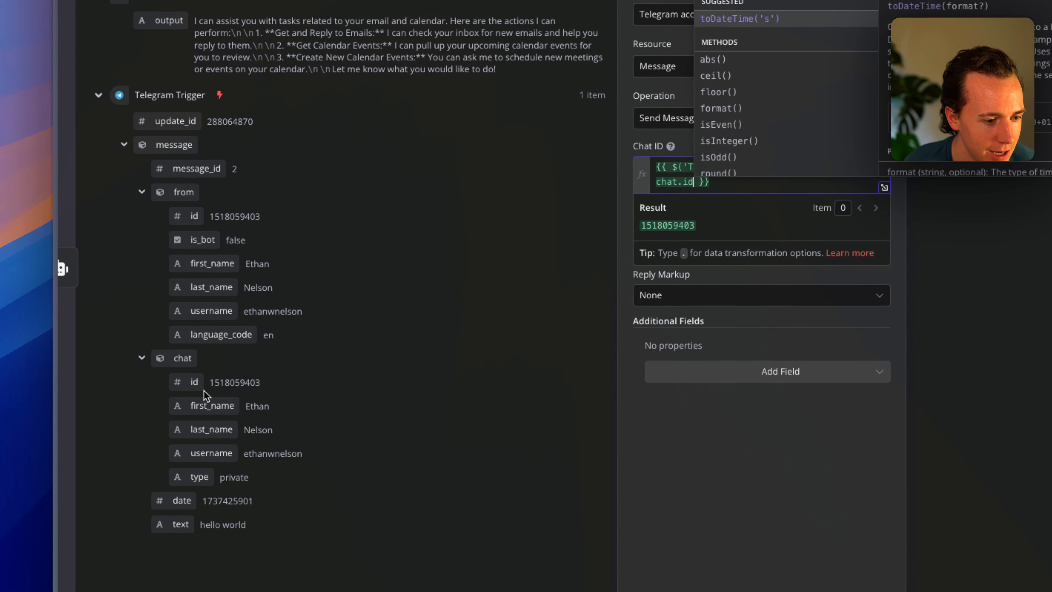
left_click_drag(180, 521, 668, 243)
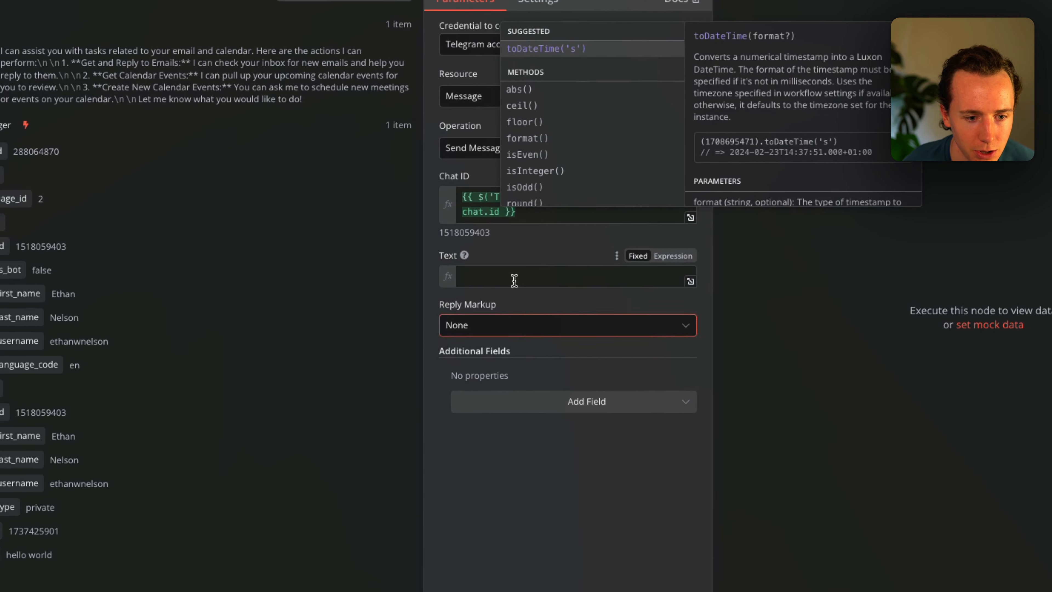
key("Escape")
key("Escape")
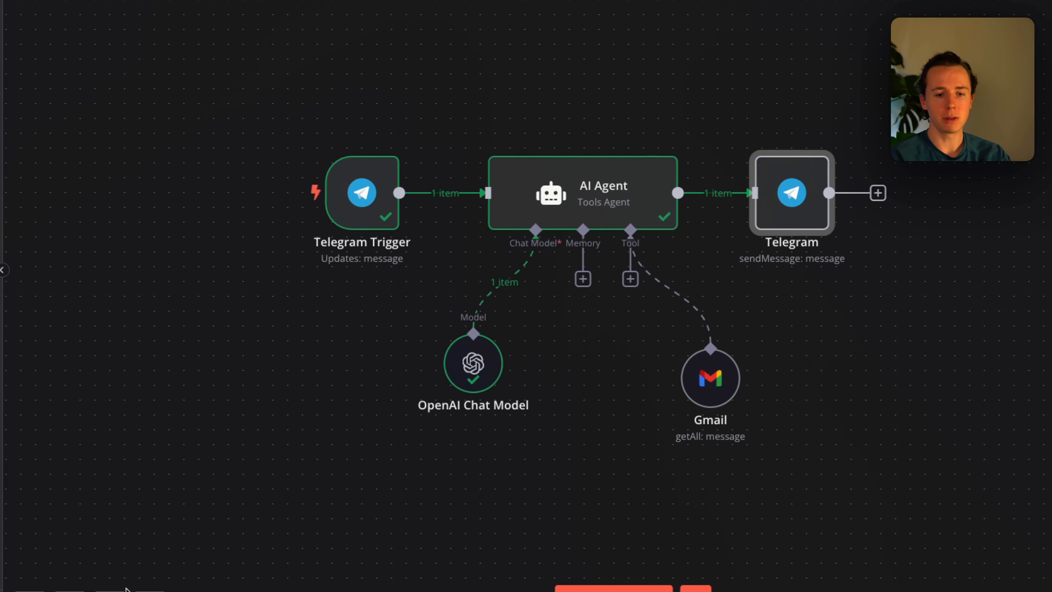
Reposition the OpenAI Chat Model node and start a test run awaiting a Telegram message.
left_click(287, 222)
mouse_move(612, 329)
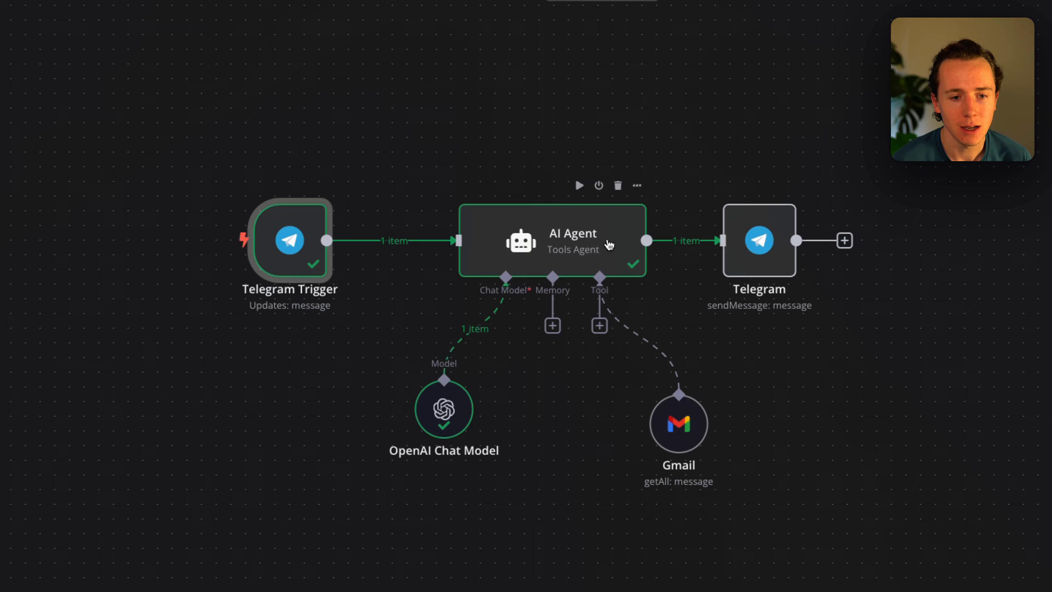
left_click(687, 262)
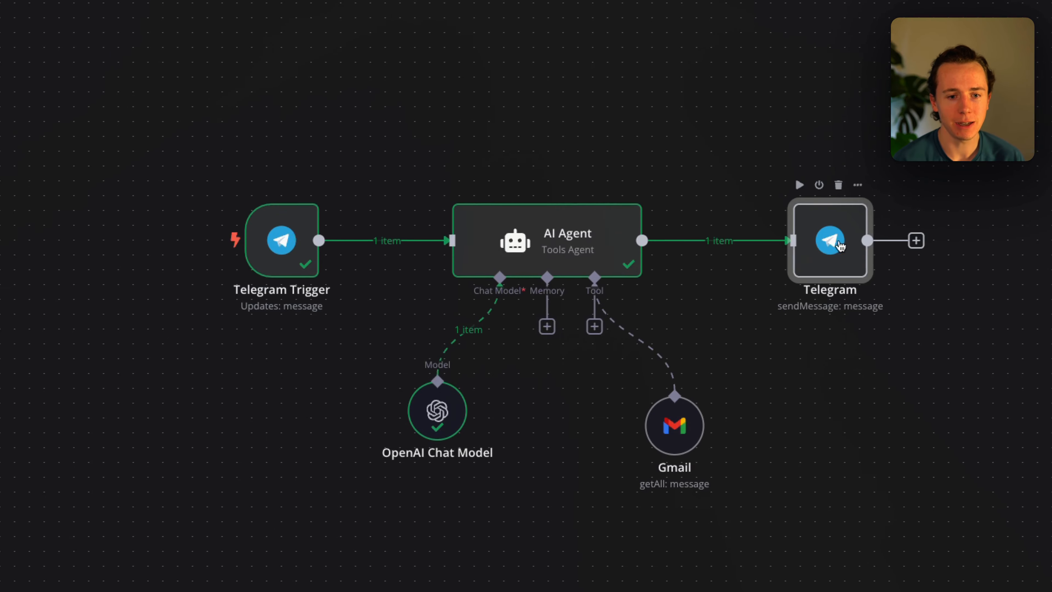
left_click_drag(440, 411, 410, 440)
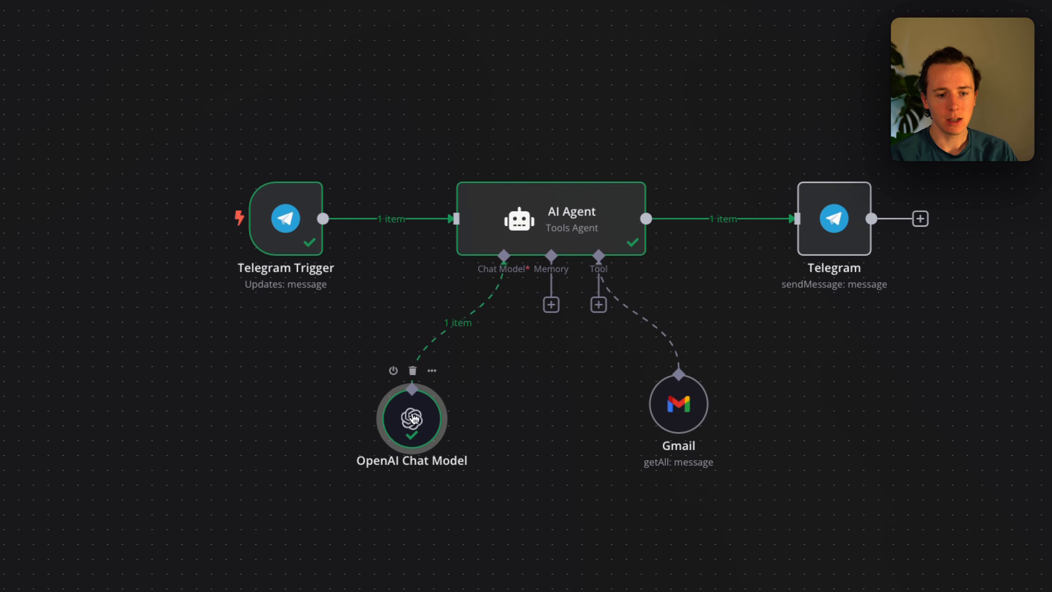
left_click(679, 405)
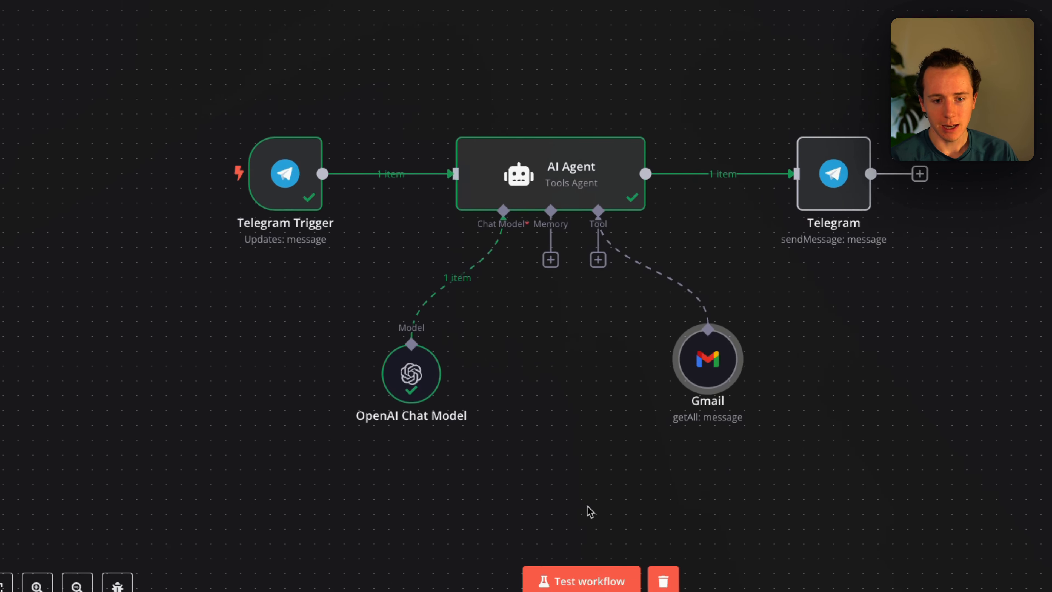
left_click(538, 532)
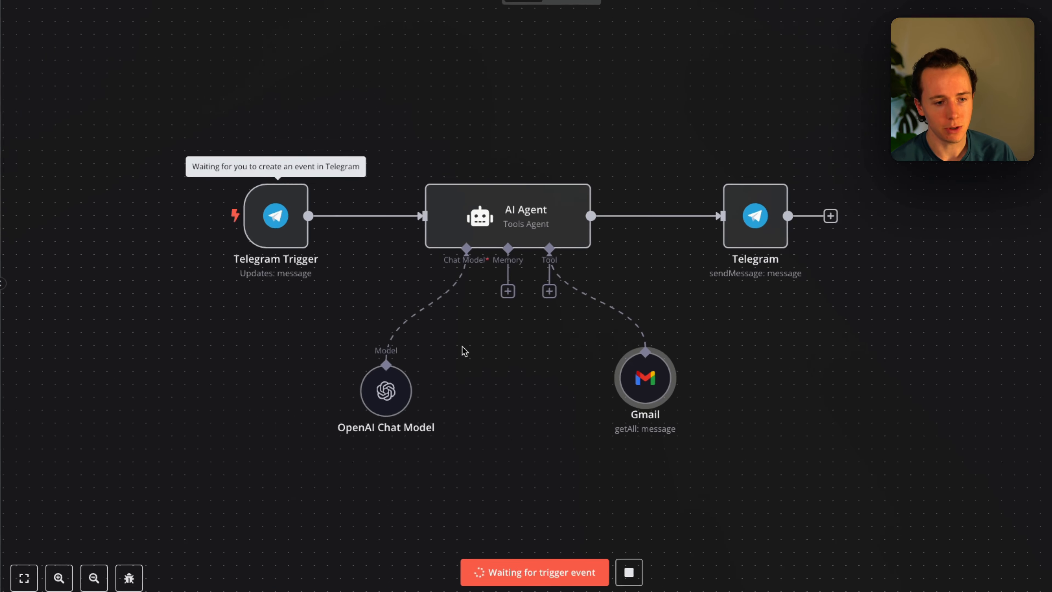
Check the bot's Telegram reply to the summarize-latest-email message, then return to n8n.
key("super+Tab")
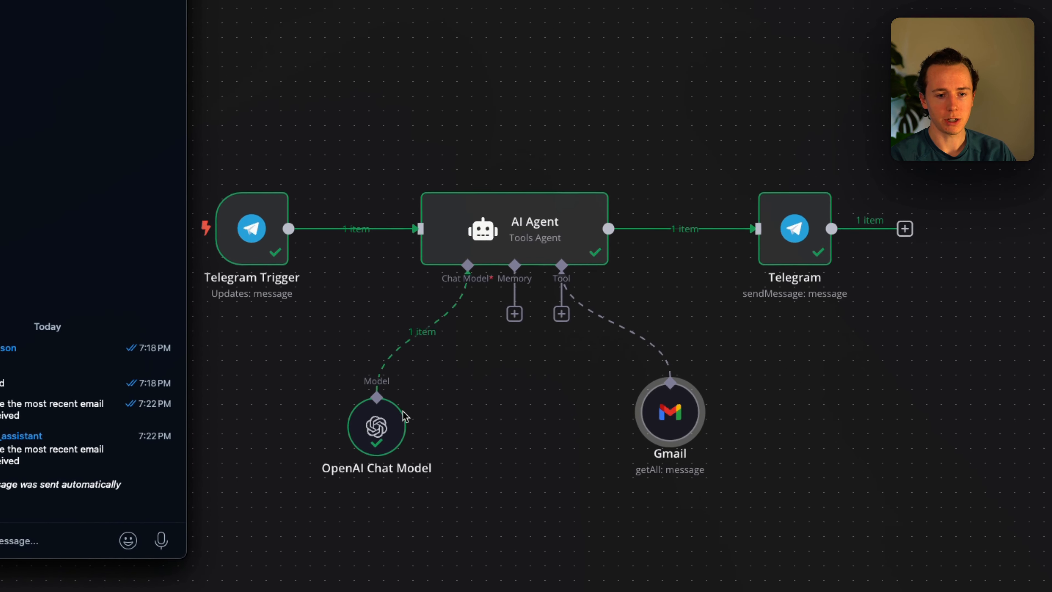
left_click_drag(135, 473, 0, 460)
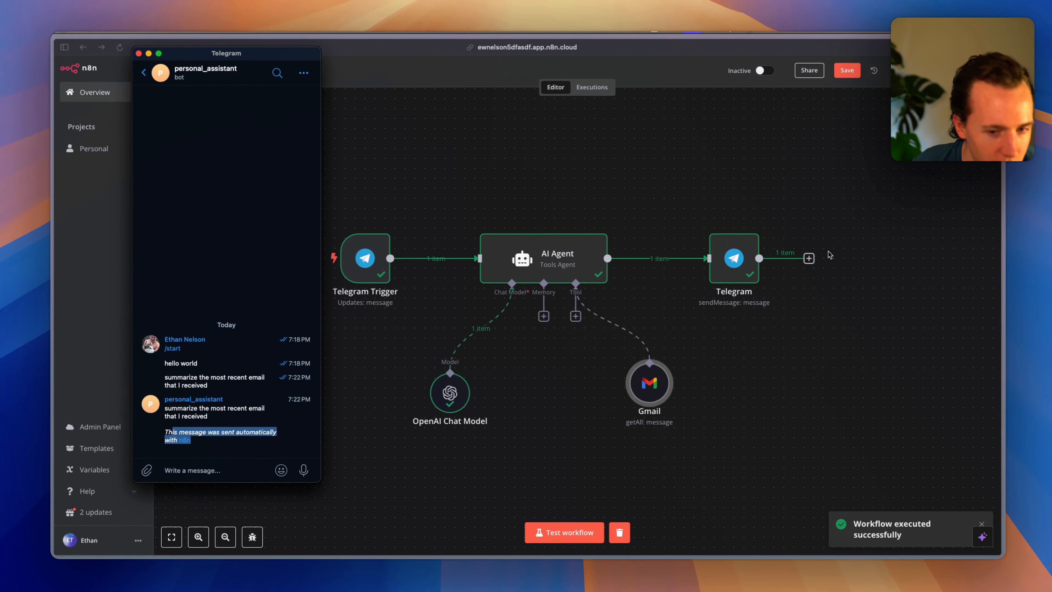
left_click(732, 263)
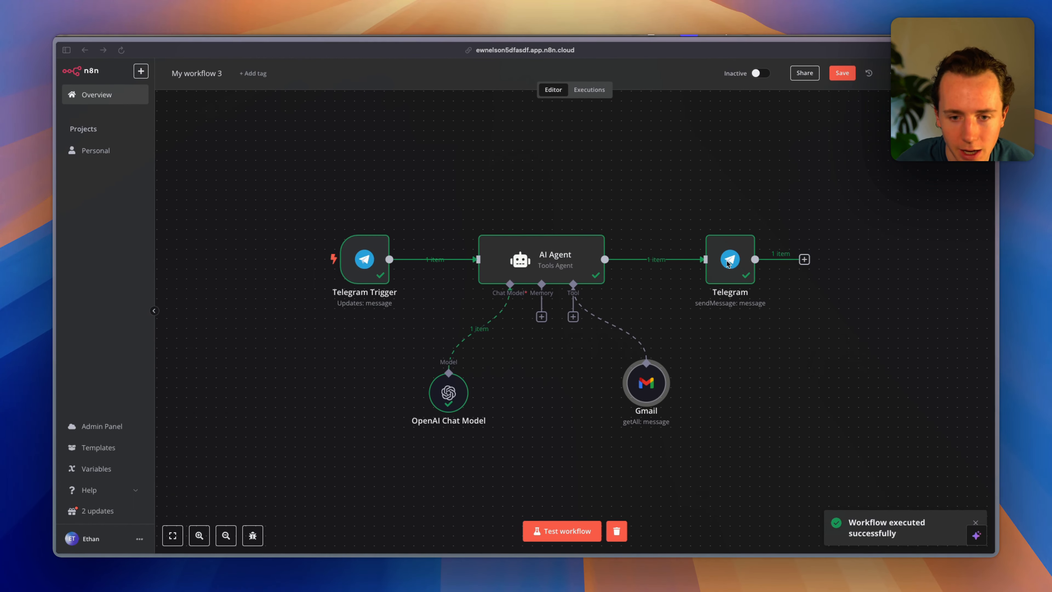
Replace the Telegram node's Text expression with the AI Agent's output field.
double_click(737, 264)
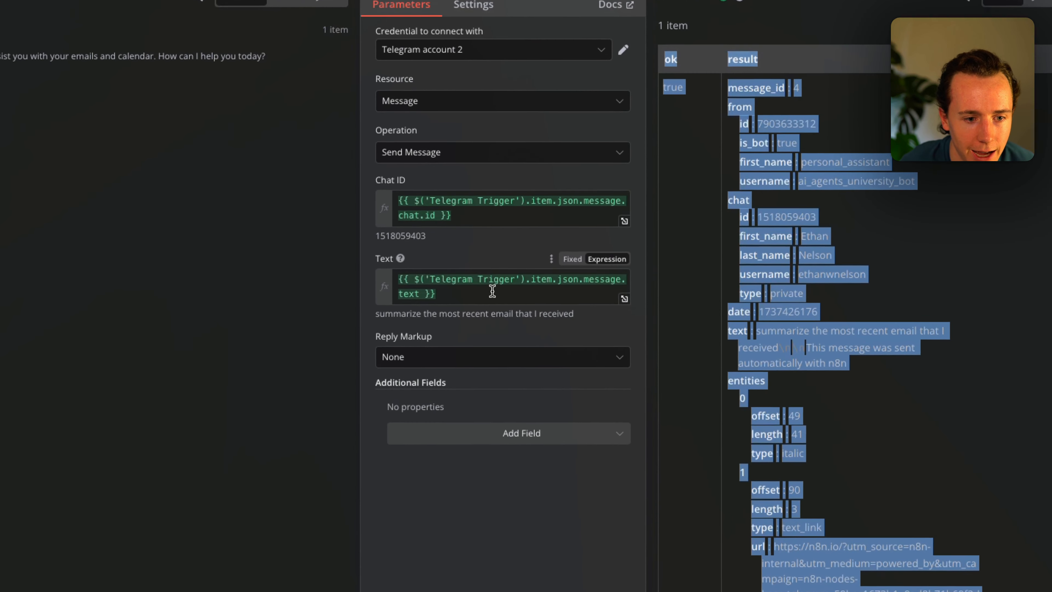
left_click(517, 290)
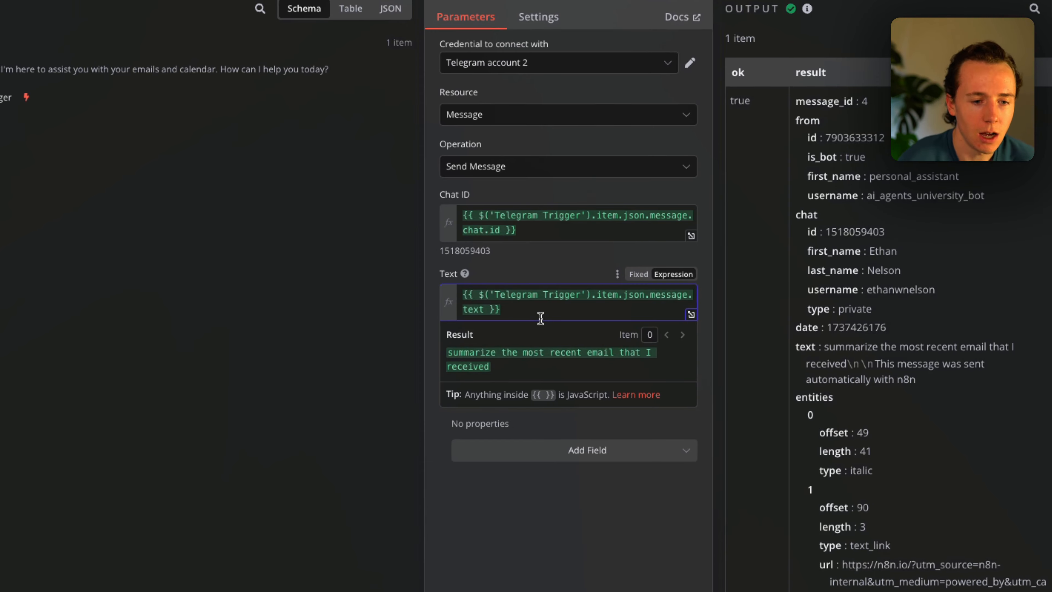
key("ctrl+a")
key("BackSpace")
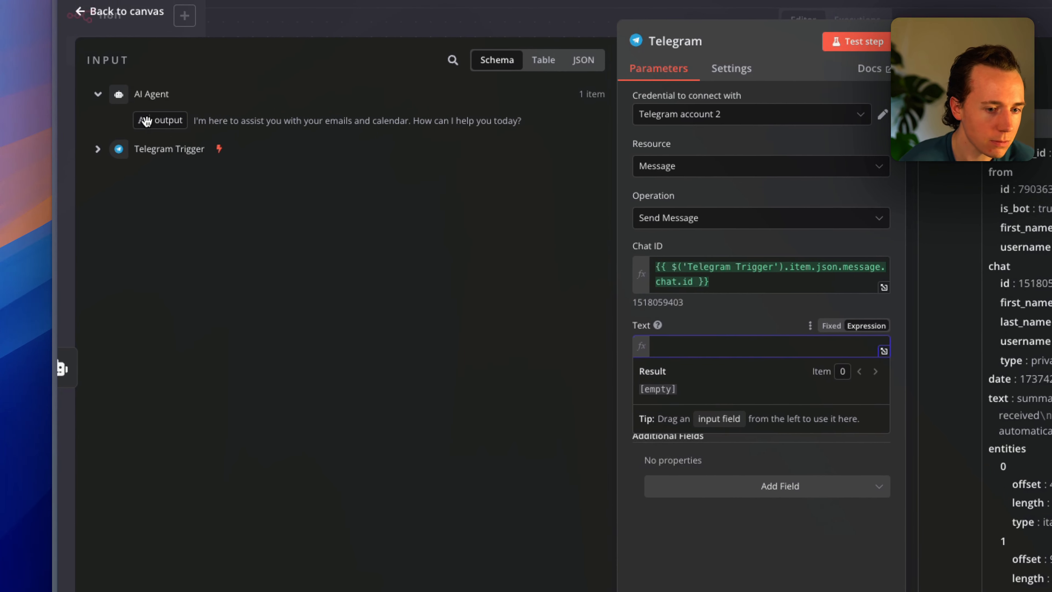
left_click(96, 151)
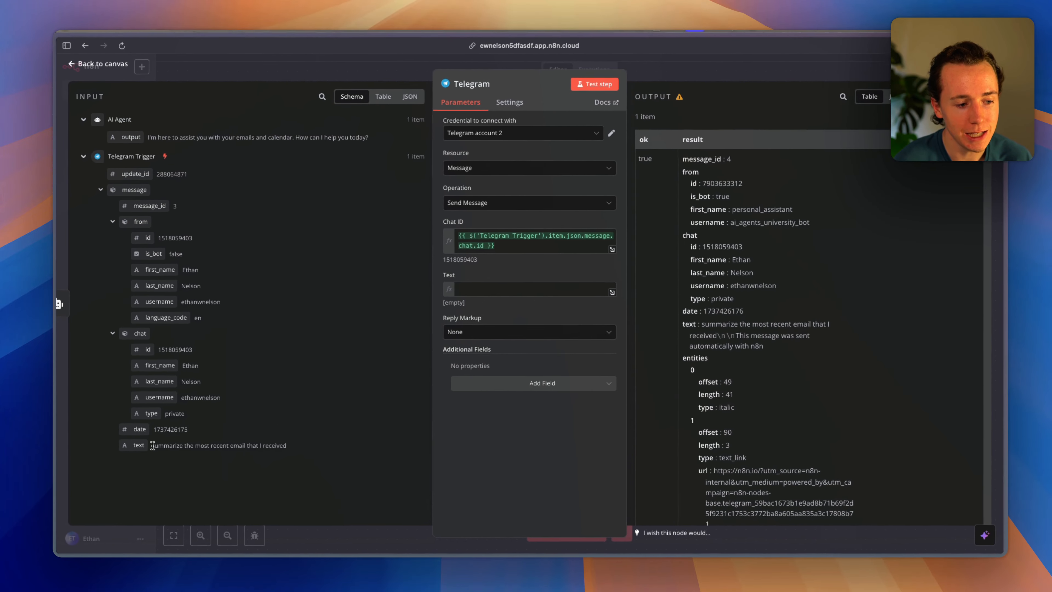
left_click_drag(199, 391, 425, 399)
key("super+c")
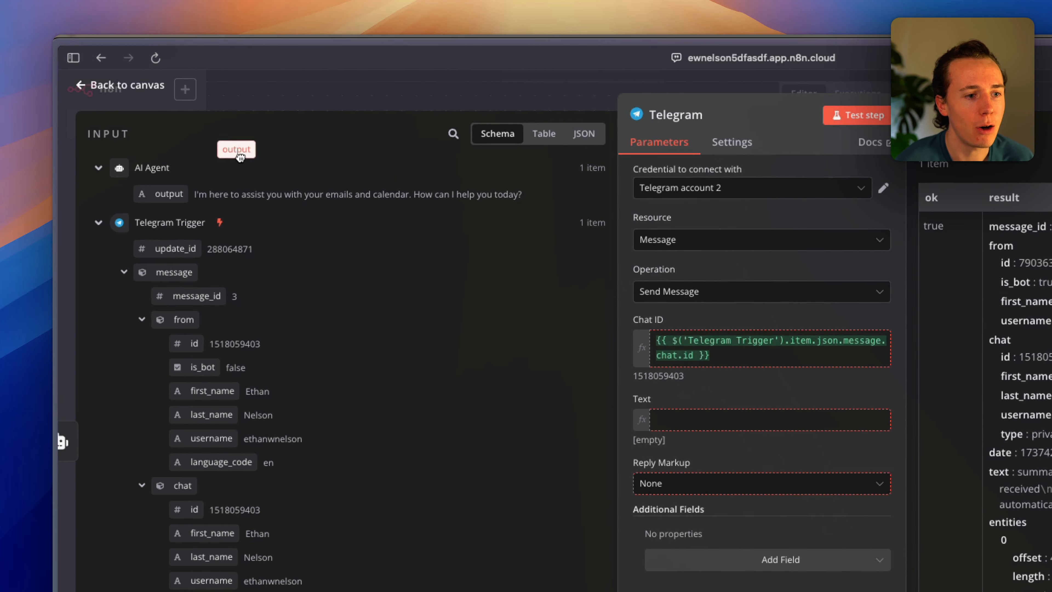
left_click_drag(241, 156, 722, 449)
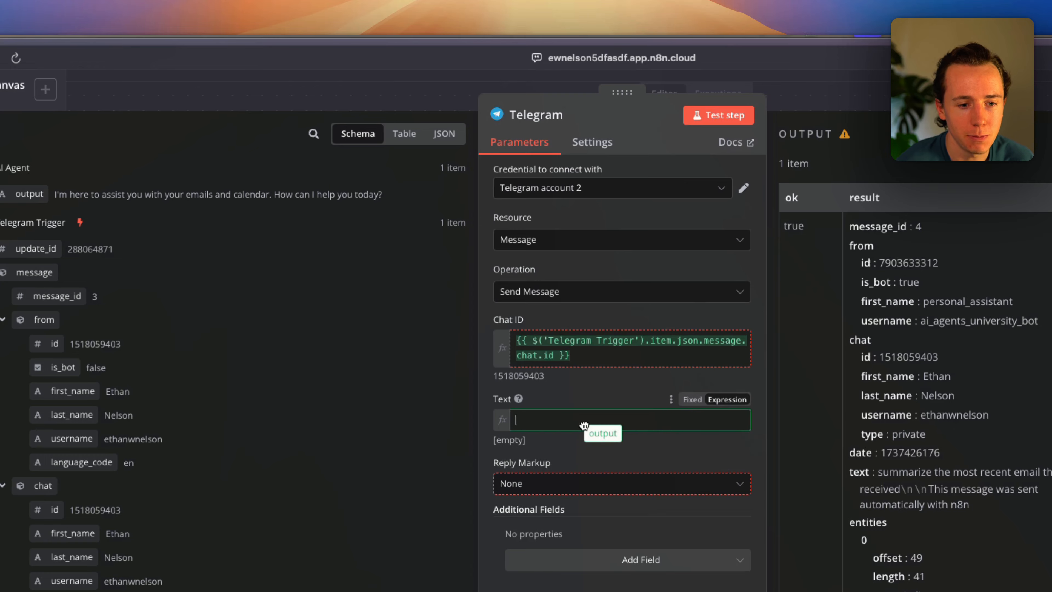
left_click_drag(584, 426, 584, 425)
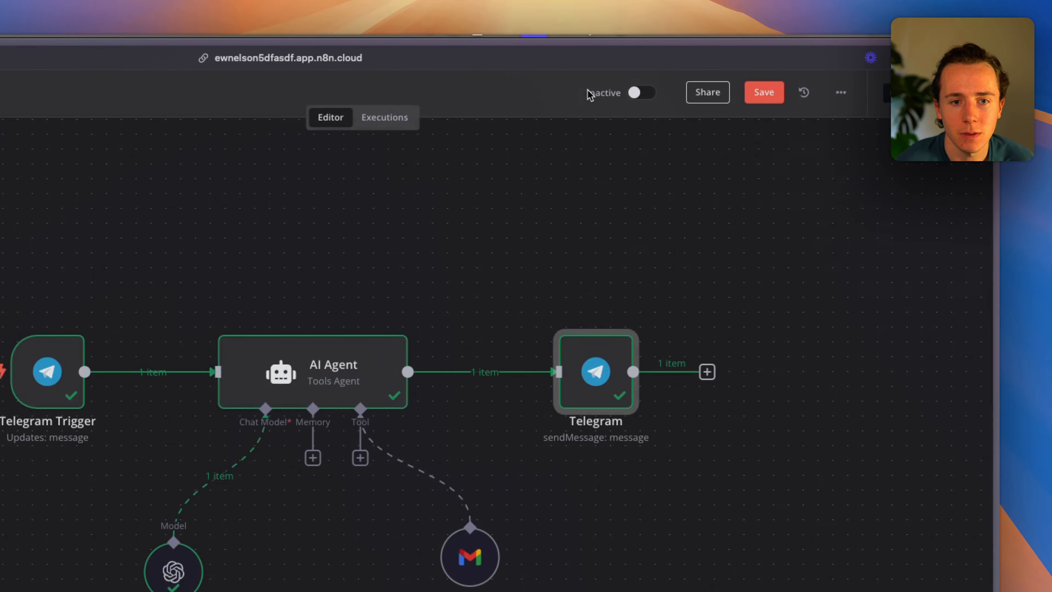
Resend the earlier email-summary request to the bot in Telegram.
mouse_move(626, 345)
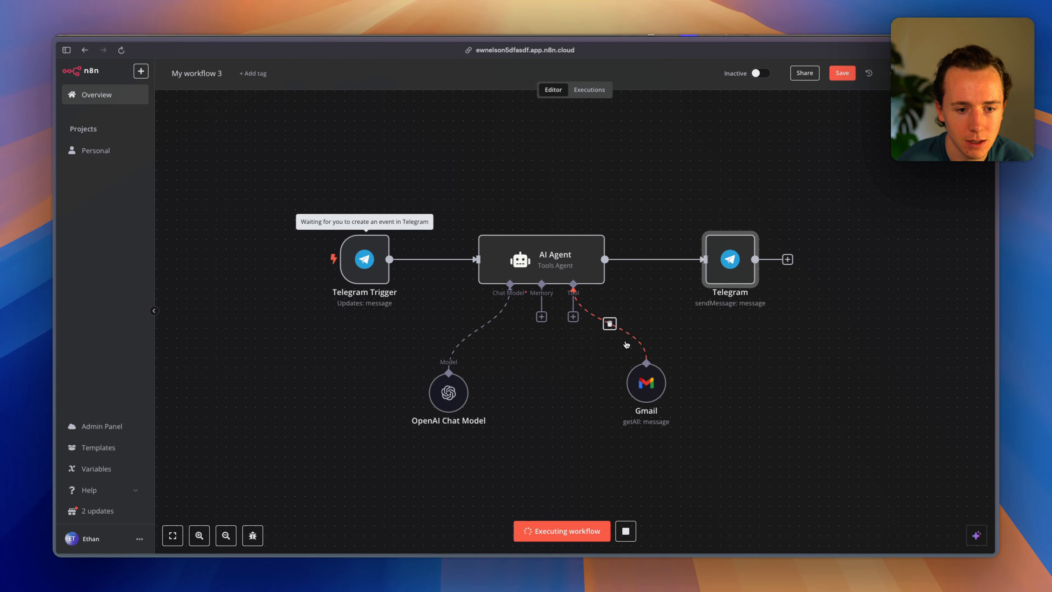
key("super+Tab")
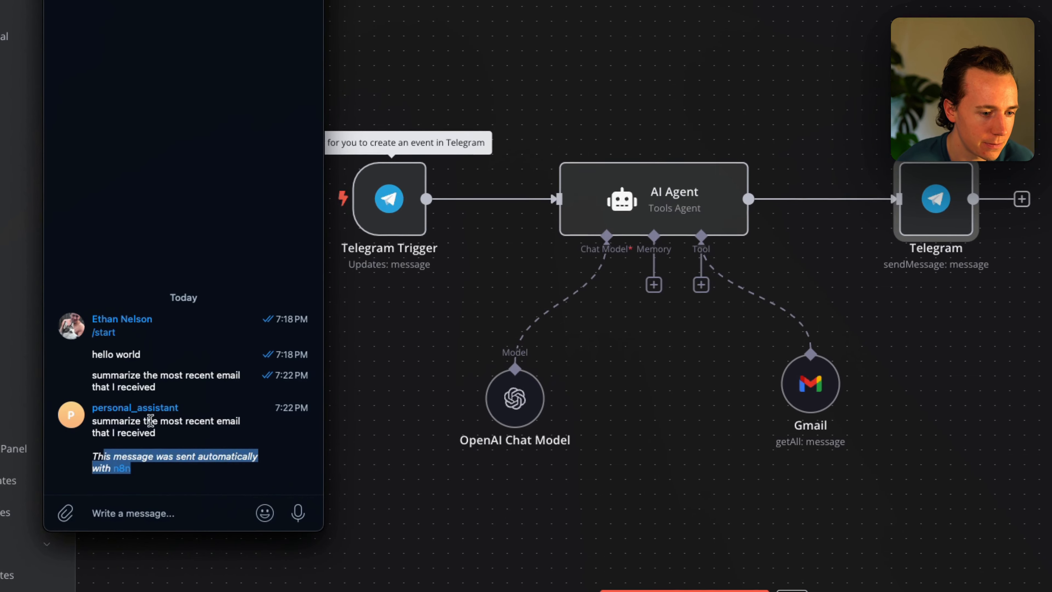
left_click(203, 404)
triple_click(147, 416)
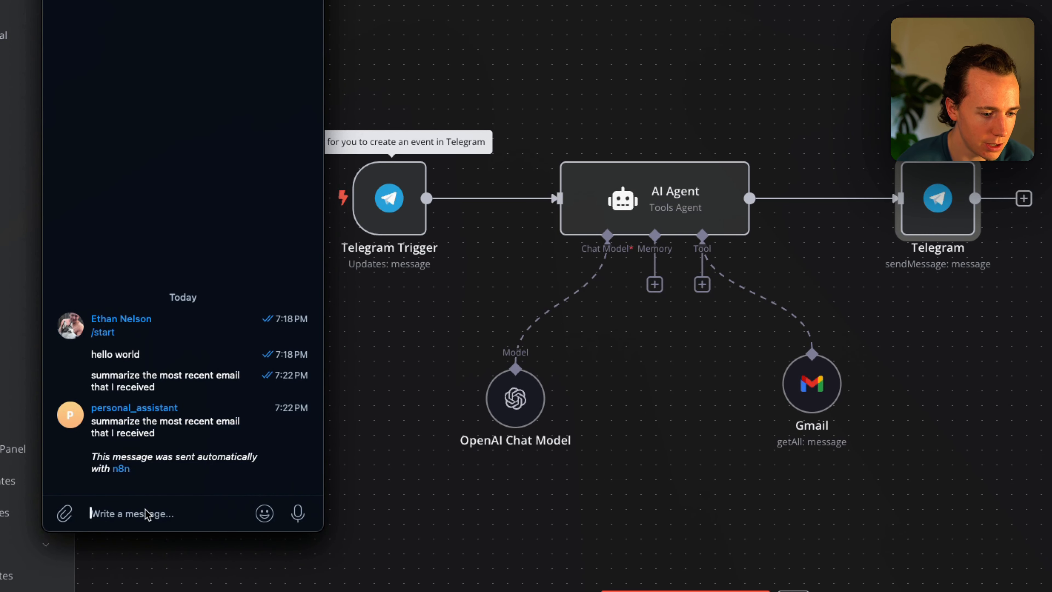
key("super+v")
key("Return")
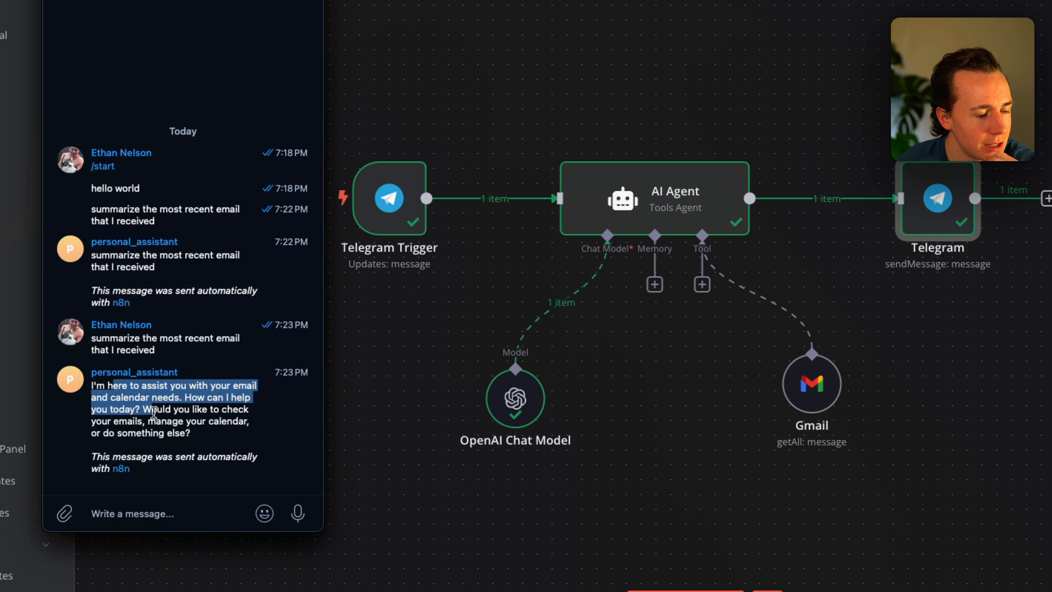
Send 'yes please fetch my most recent email' to the bot and run the workflow test.
left_click(141, 514)
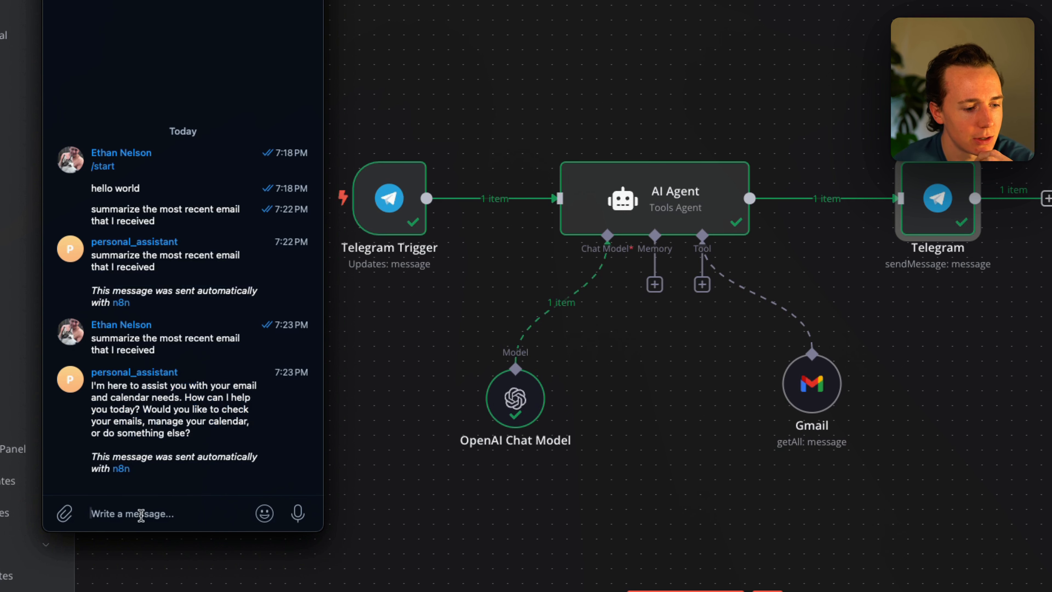
type("yes please fetch m")
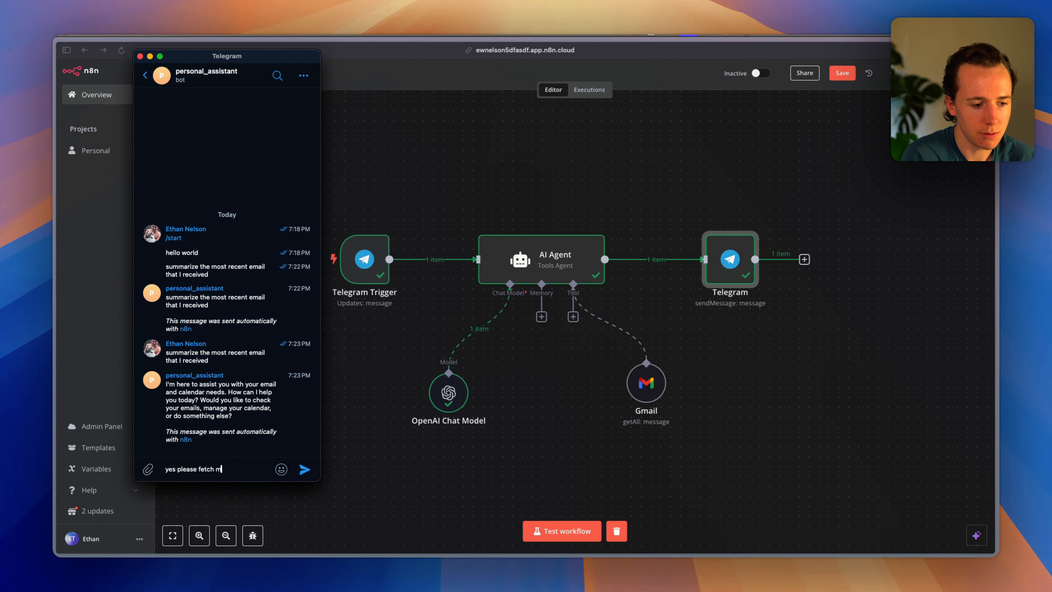
type("y most recent em")
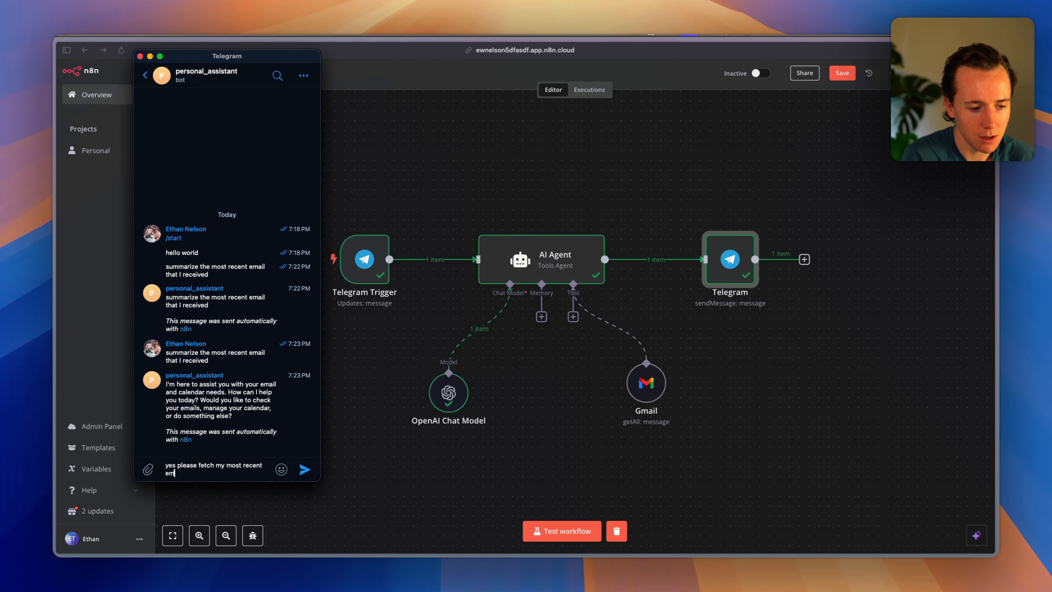
type("ail")
key("Return")
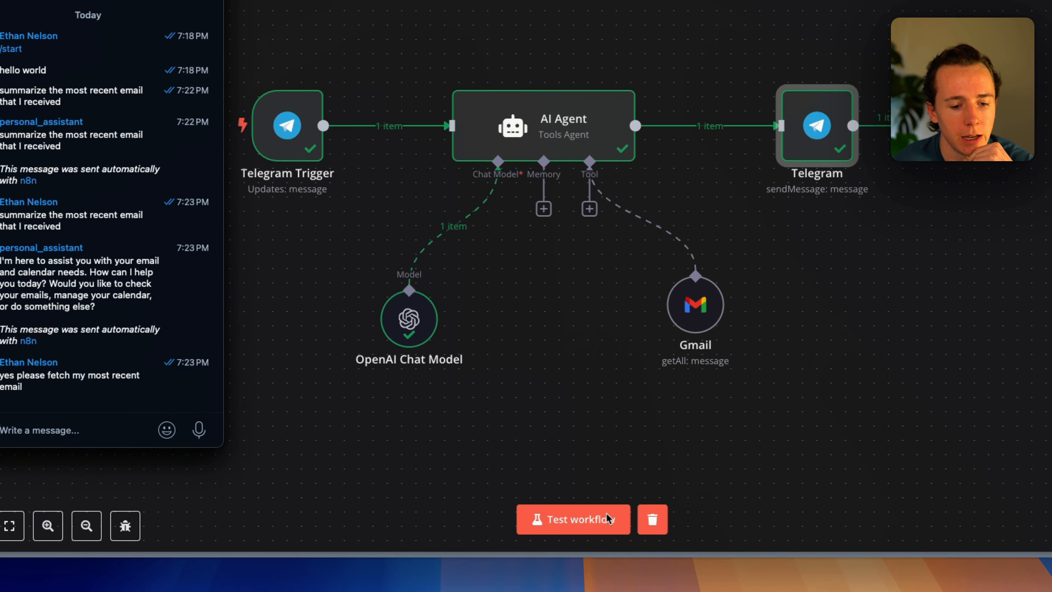
left_click(555, 531)
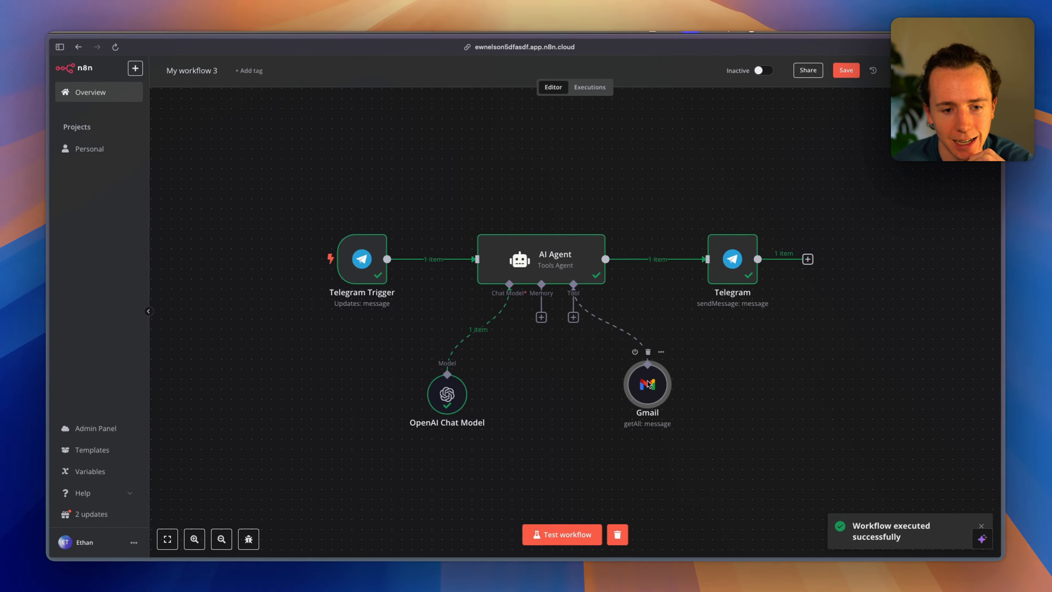
double_click(648, 384)
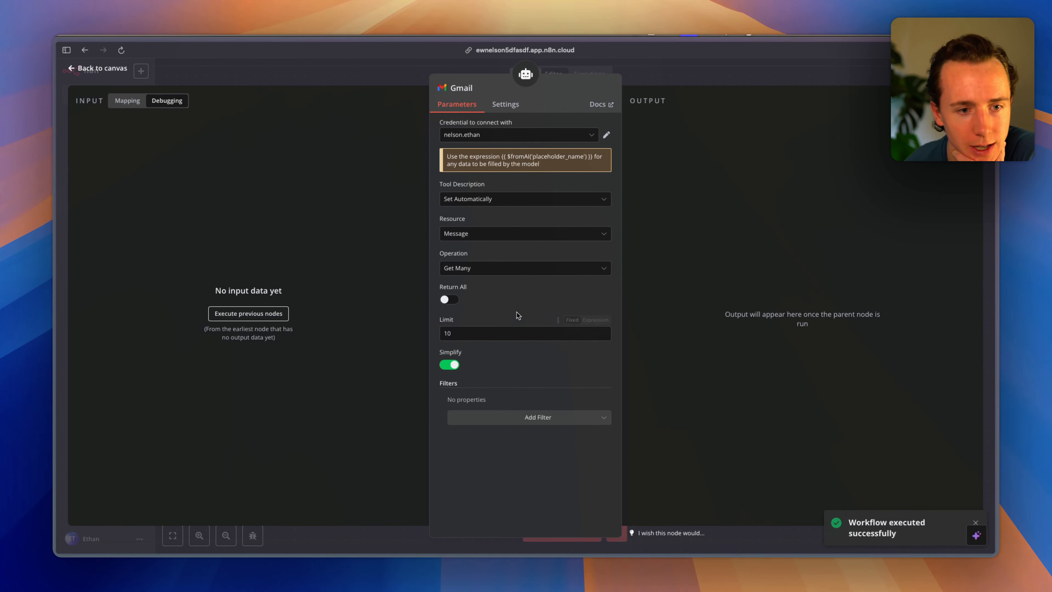
left_click(478, 136)
left_click(383, 206)
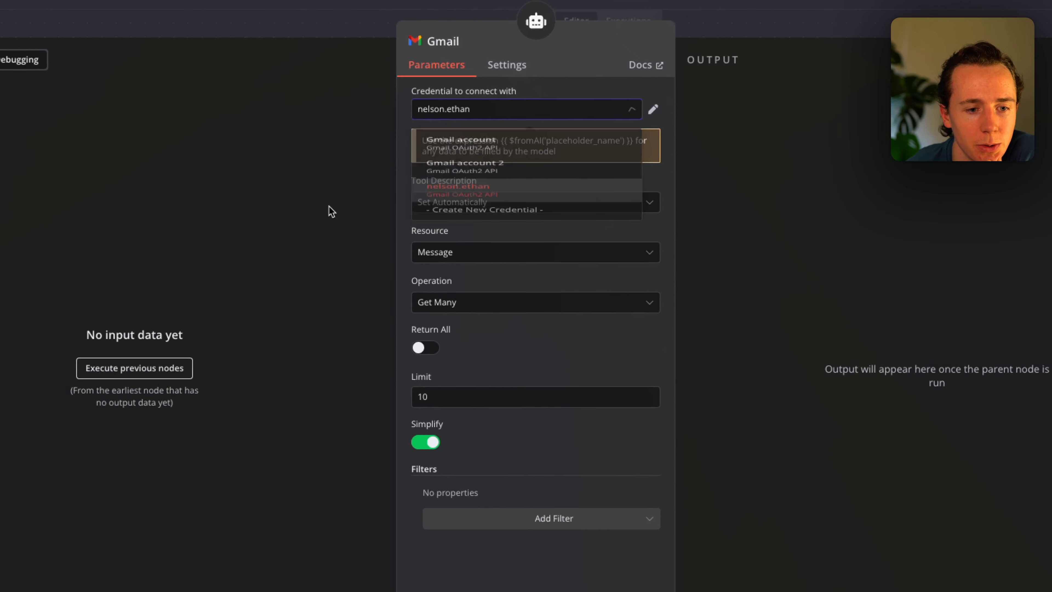
left_click(474, 199)
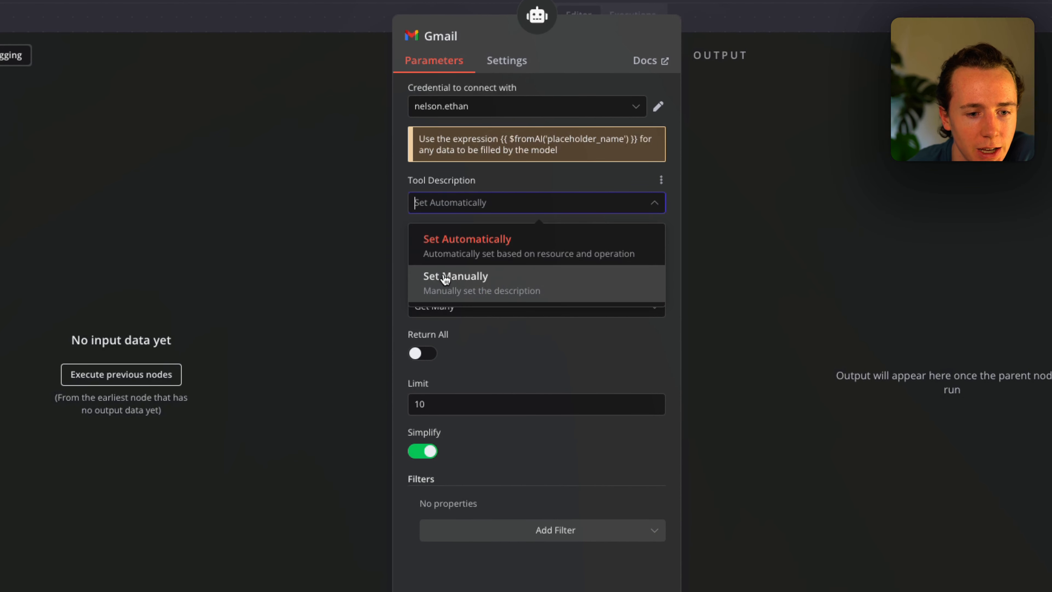
left_click(444, 276)
left_click(482, 201)
left_click(485, 222)
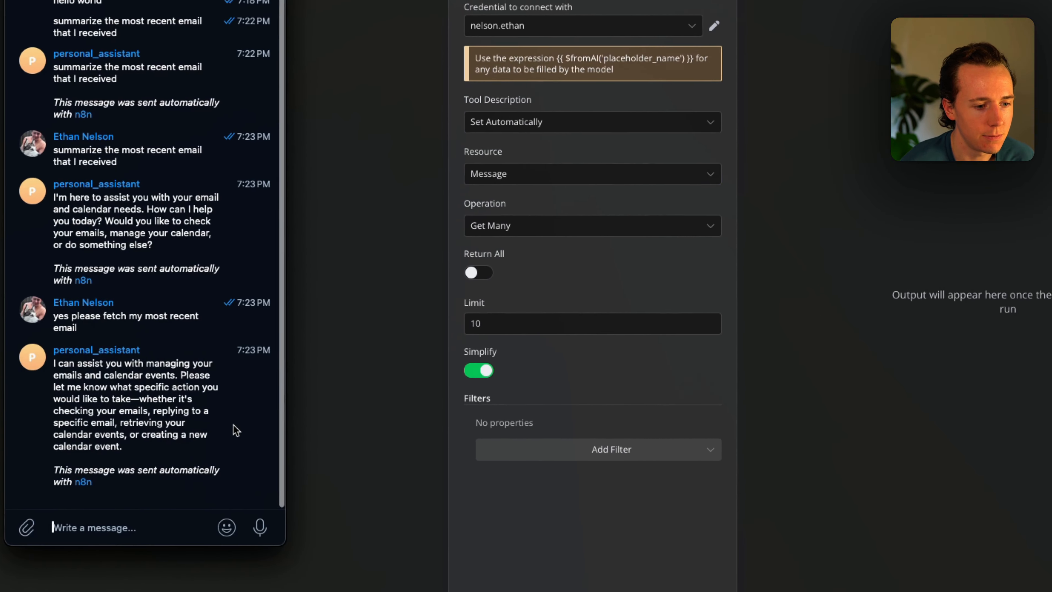
left_click(514, 199)
key("Escape")
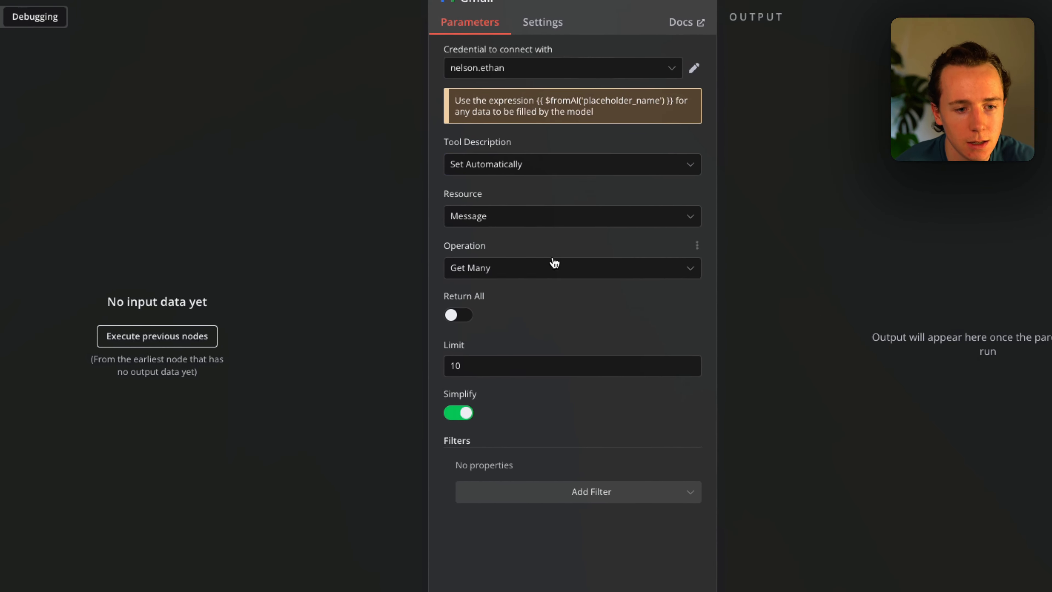
left_click(493, 195)
left_click(492, 243)
left_click(552, 270)
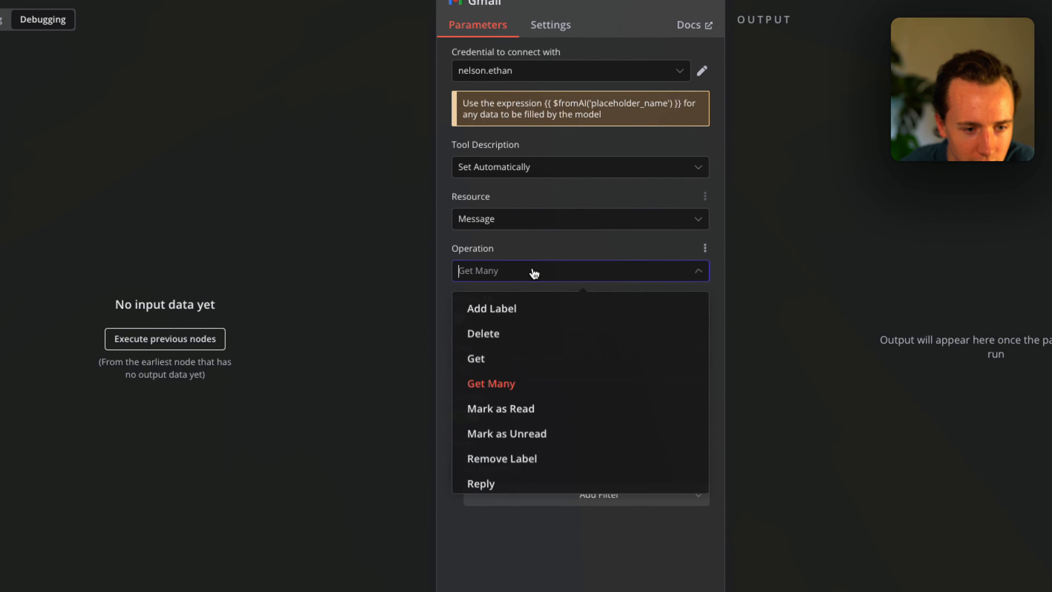
left_click(451, 304)
left_click(484, 368)
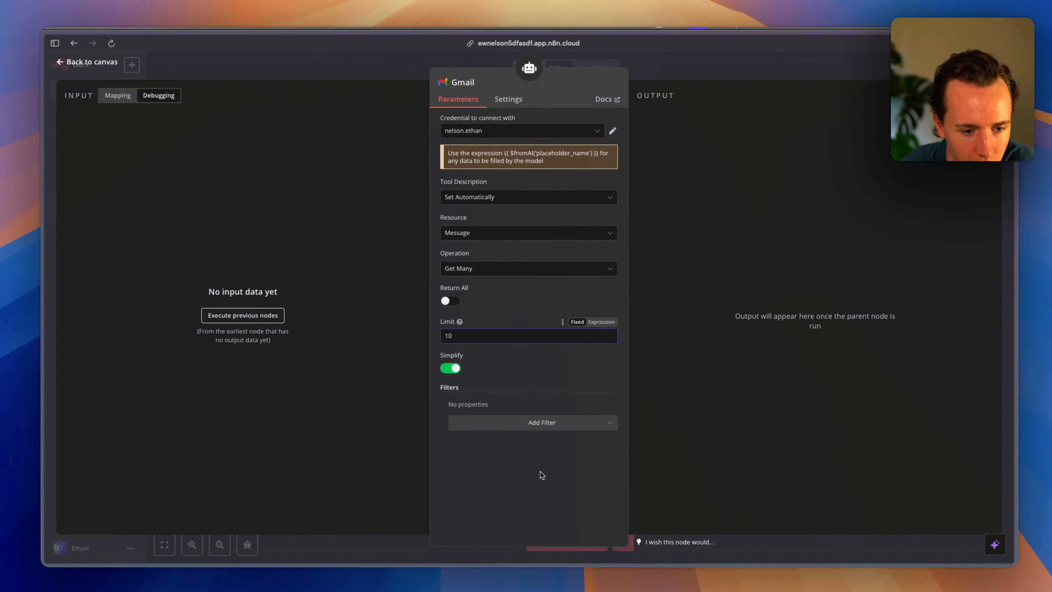
left_click(517, 107)
key("Escape")
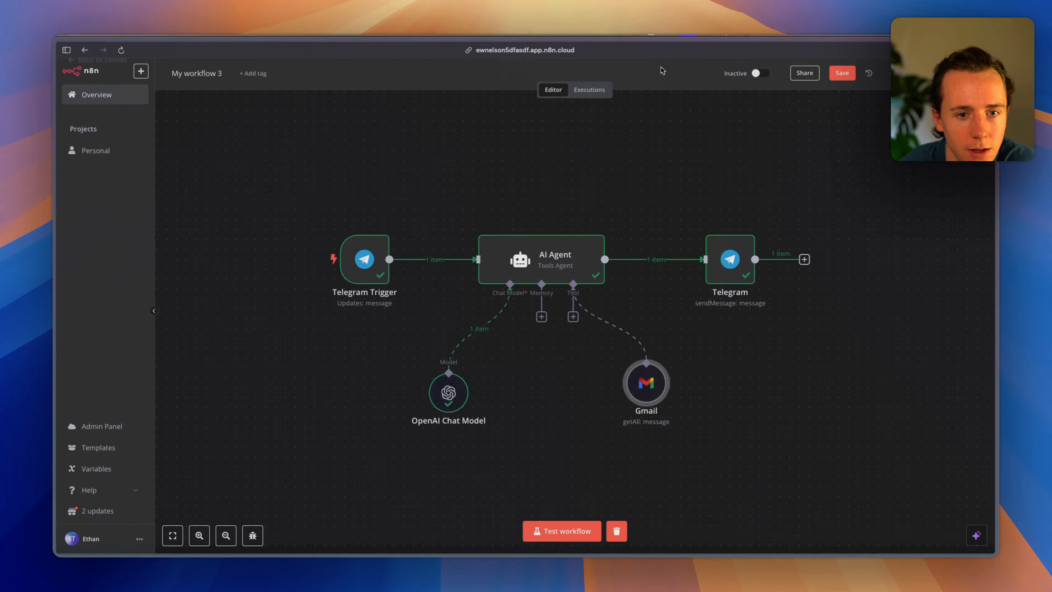
Append an 'Input:' line to the end of the AI Agent's prompt text.
double_click(492, 249)
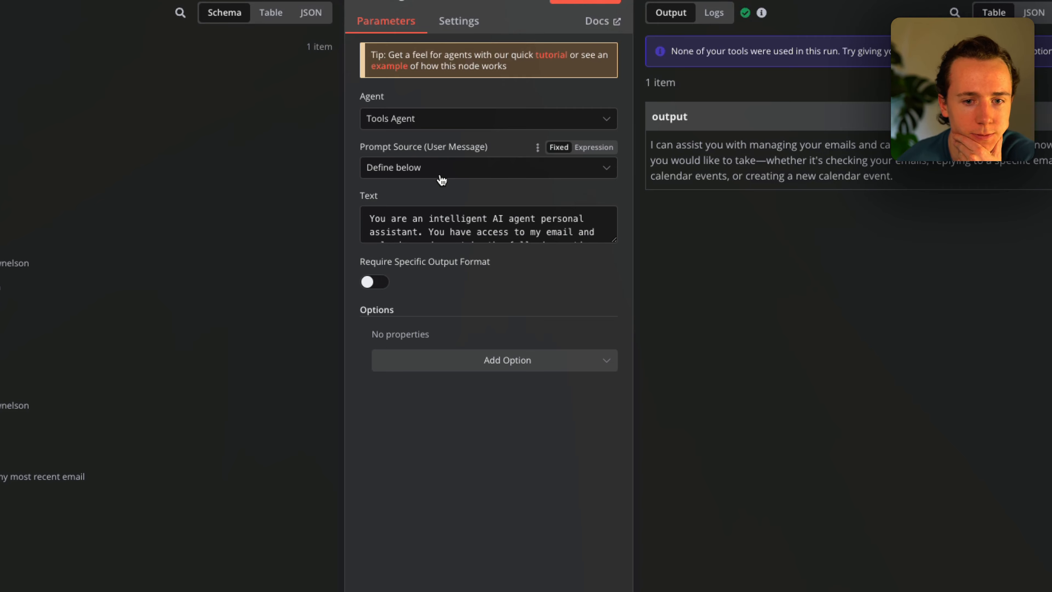
left_click_drag(737, 144, 892, 175)
left_click(487, 219)
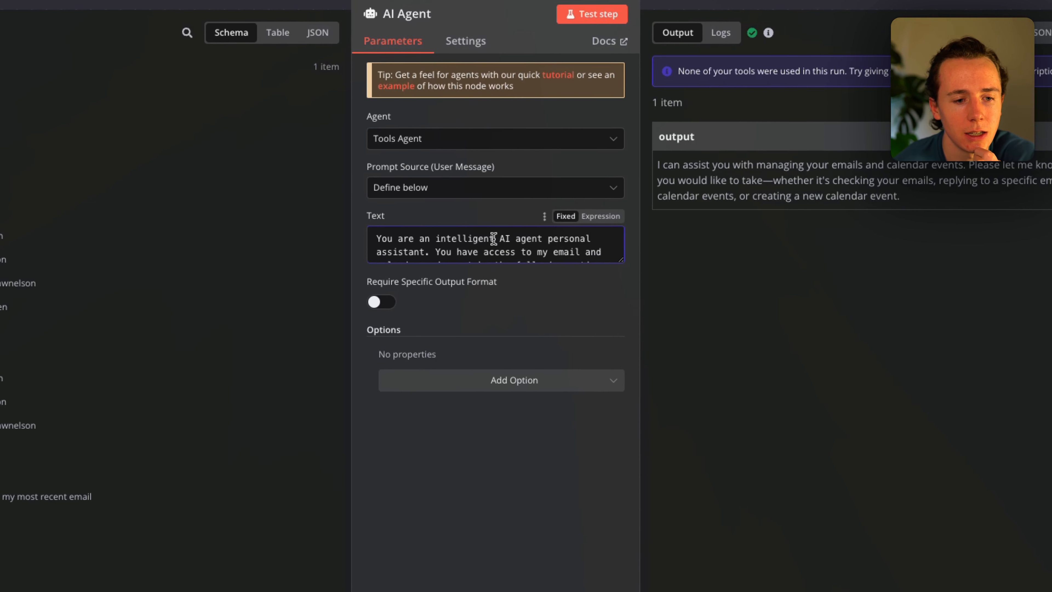
scroll(494, 239, "down", 4)
left_click(578, 256)
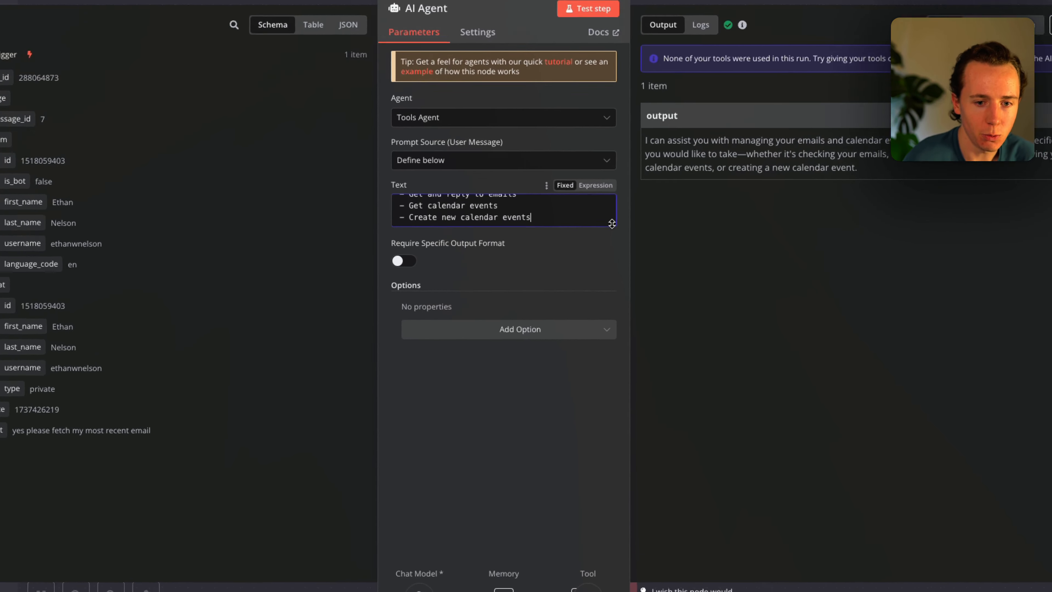
left_click_drag(604, 252, 609, 420)
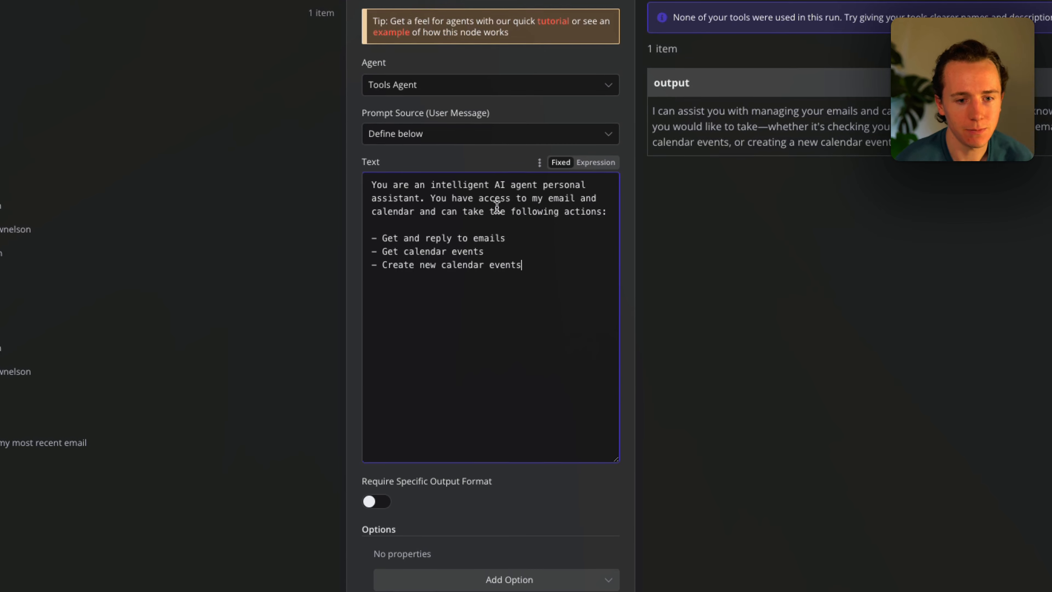
left_click_drag(434, 231, 516, 336)
left_click(517, 336)
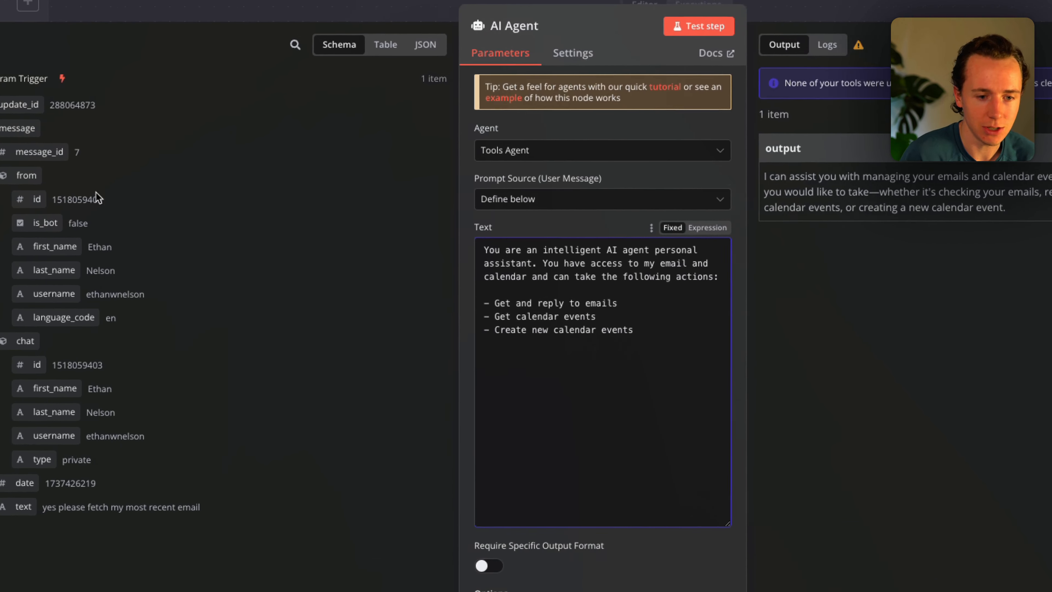
type("age")
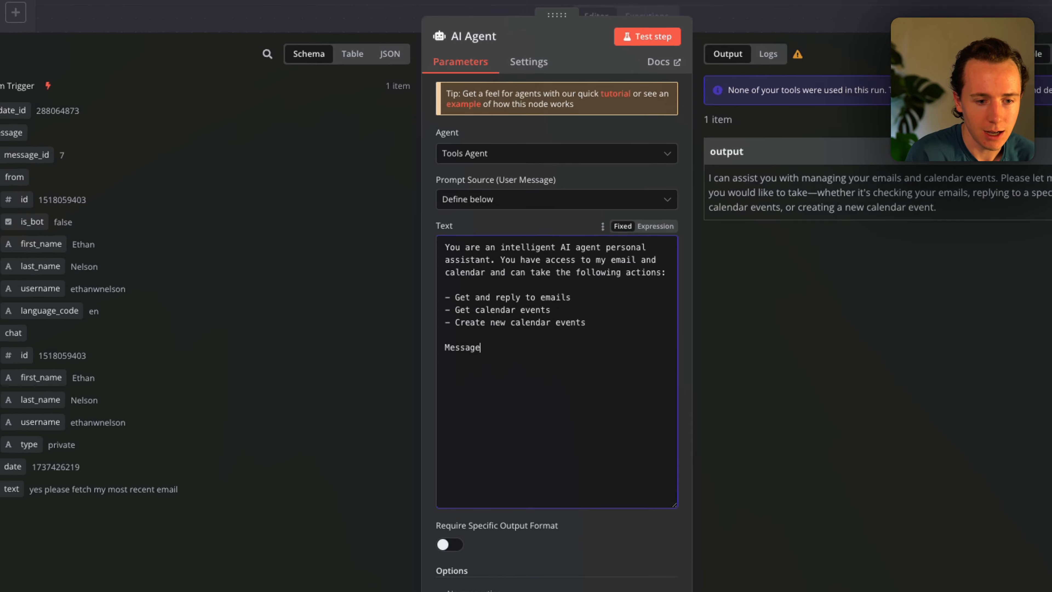
key("BackSpace")
key("BackSpace")
key("BackSpace")
key("BackSpace")
key("BackSpace")
key("BackSpace")
key("BackSpace")
type("Input:")
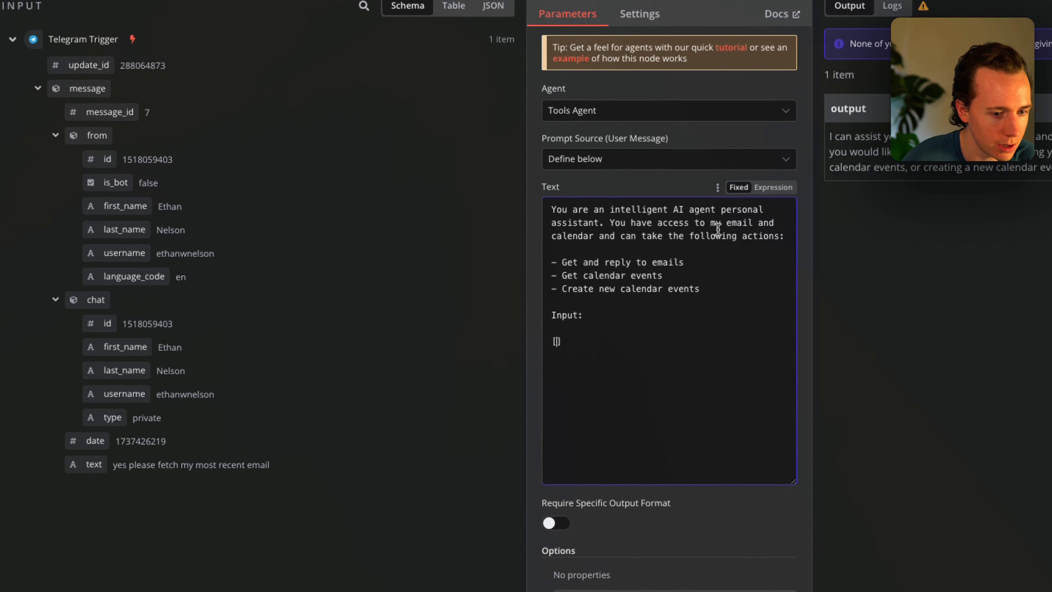
Insert the Telegram trigger's message text after 'Input:' as an expression, then start a test run.
left_click(595, 223)
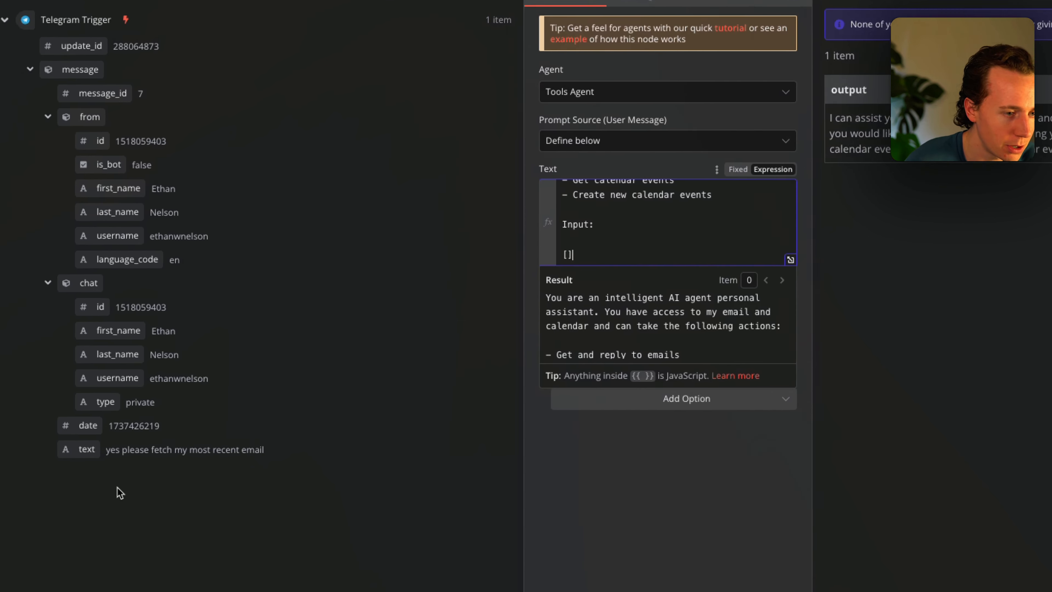
left_click_drag(0, 482, 478, 386)
left_click_drag(598, 334, 550, 238)
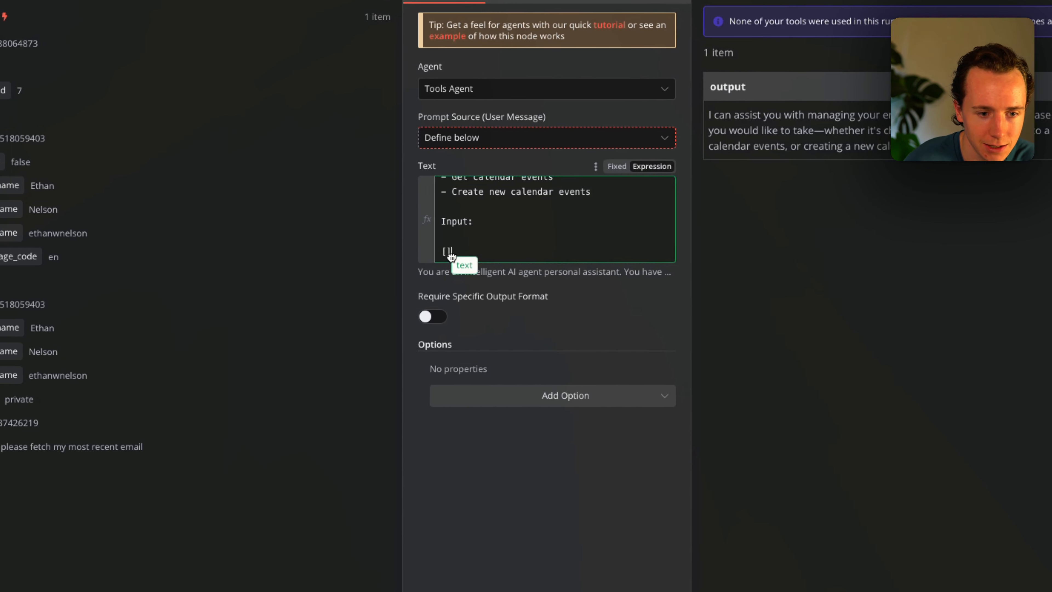
left_click_drag(444, 259, 445, 252)
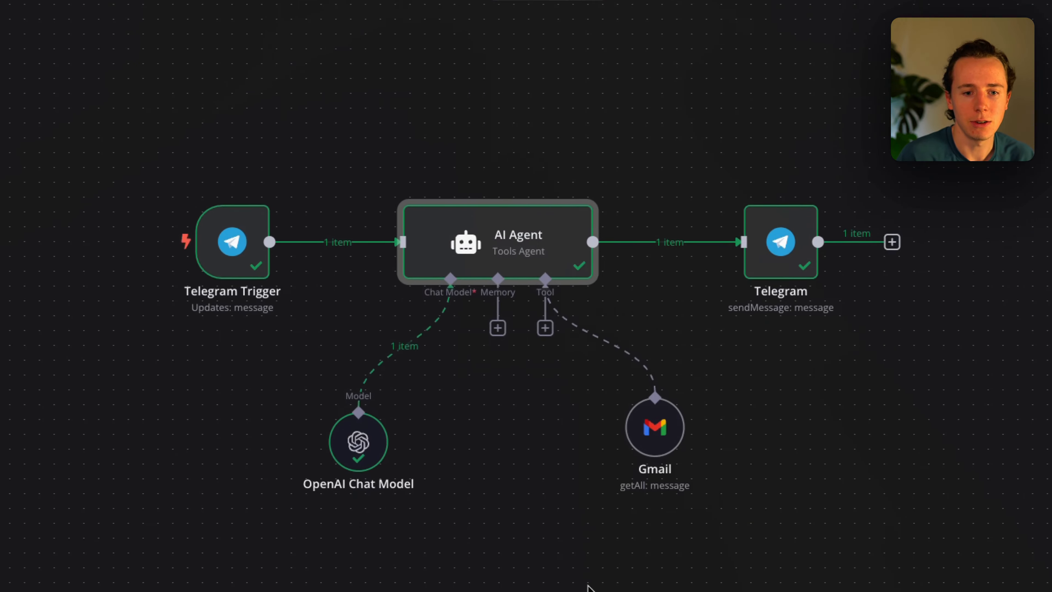
key("ctrl+Return")
key("alt+Tab")
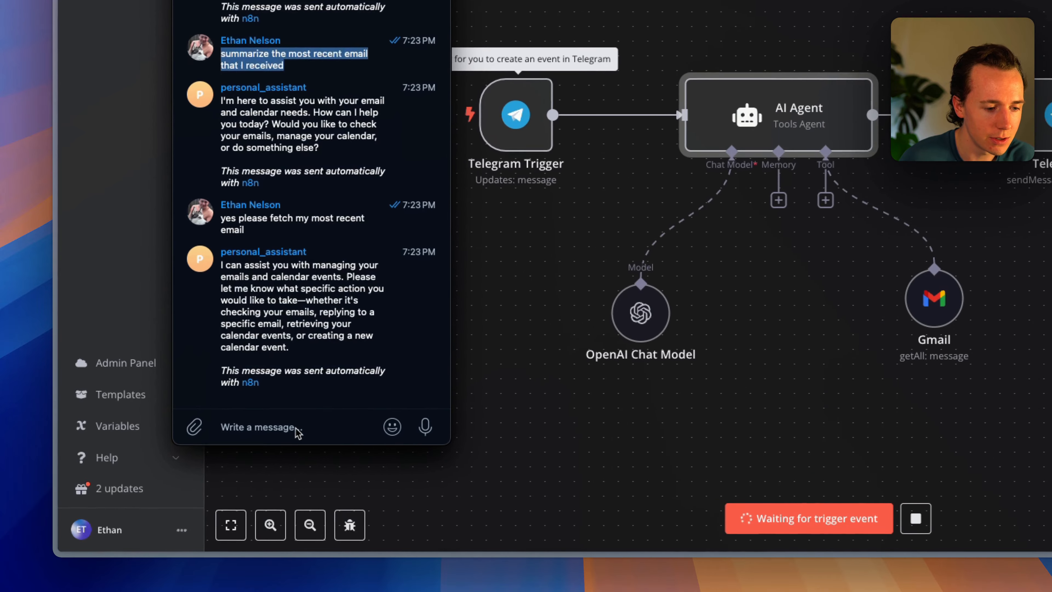
Send 'summarize the most recent email that I received' to the bot, then return to the browser.
left_click(214, 470)
type("summarize the most recent email that I received")
key("Return")
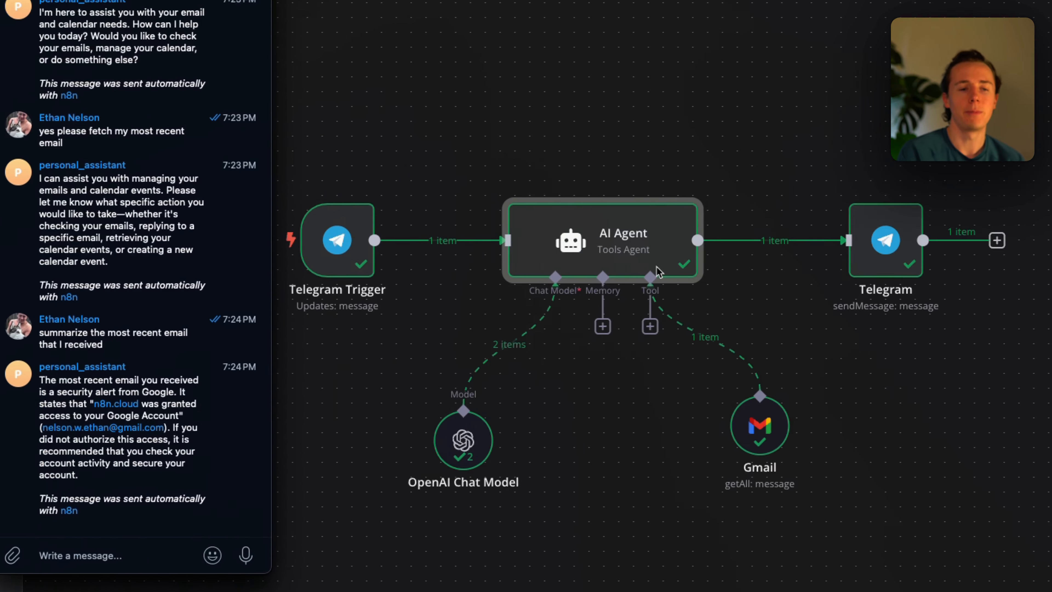
key("super+Tab")
key("ctrl+Tab")
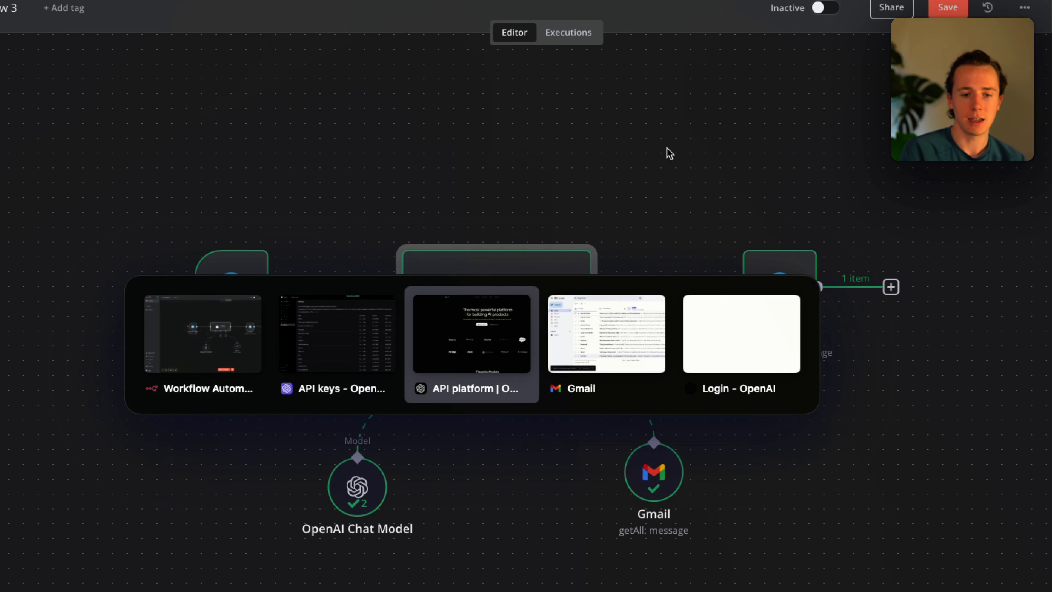
Confirm Gmail's top Primary email is Google's Security alert, glance at Social, then return to n8n.
key("ctrl+Tab")
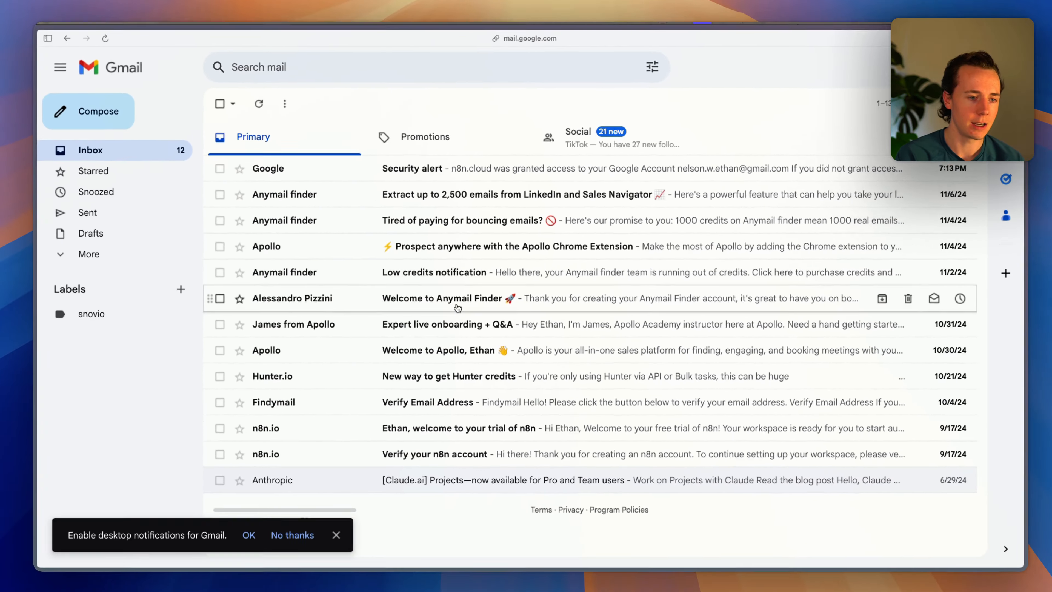
key("super+Tab")
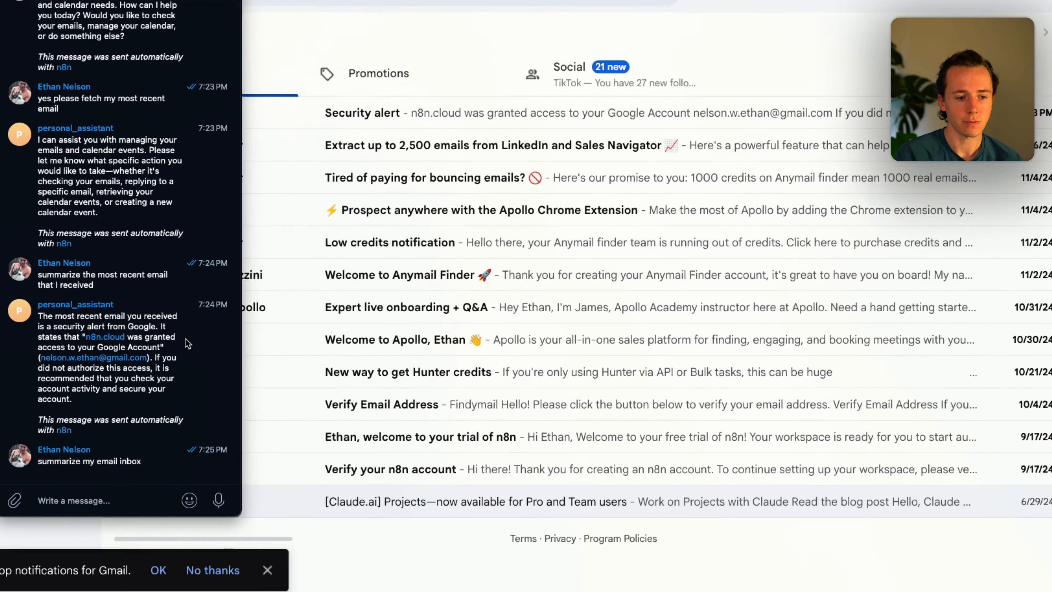
key("super+Tab")
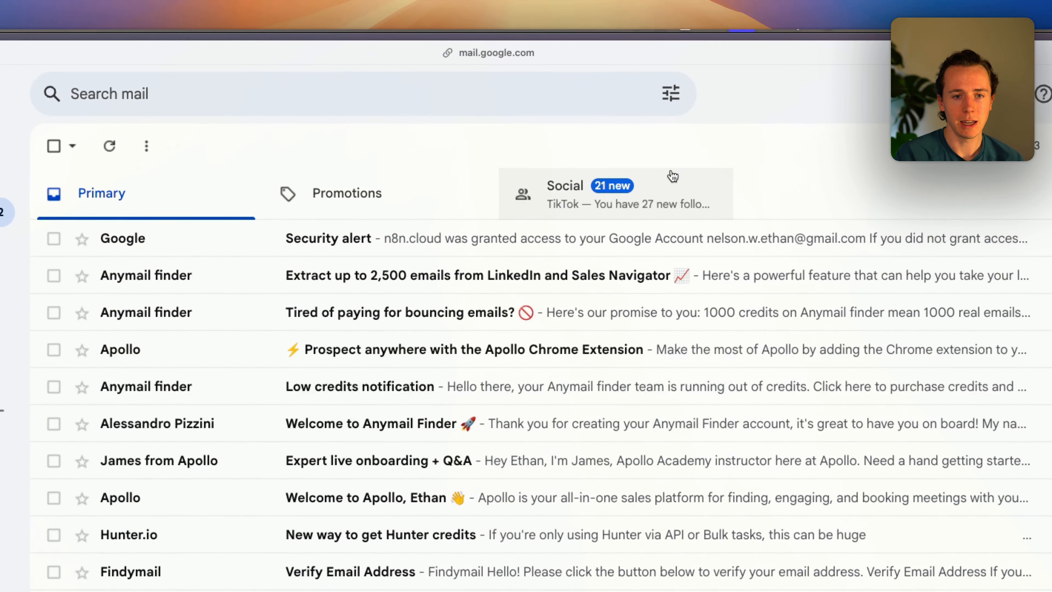
left_click(672, 177)
key("super+Tab")
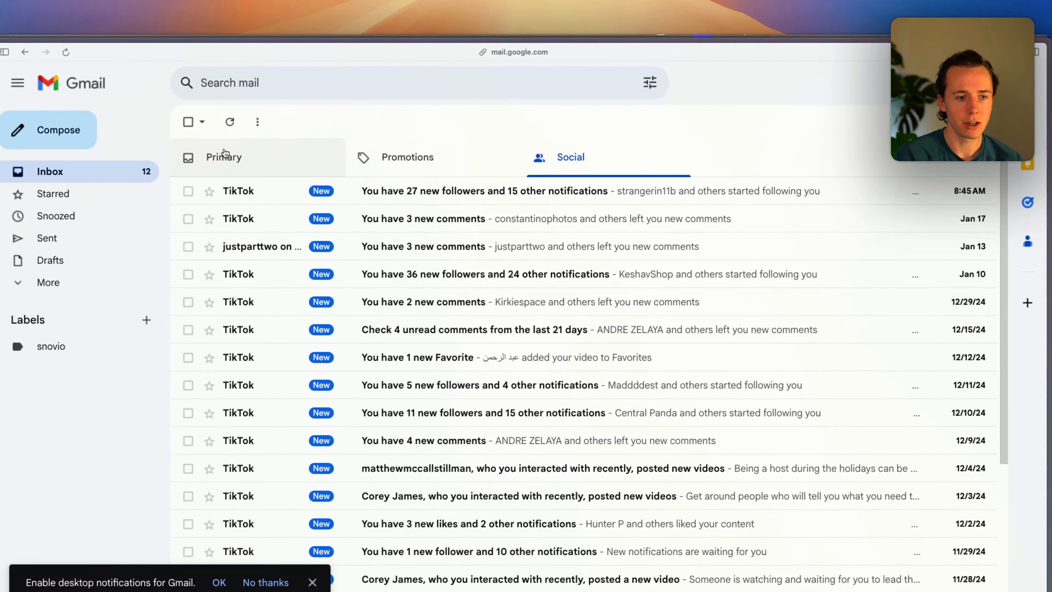
left_click(103, 189)
key("super+Tab")
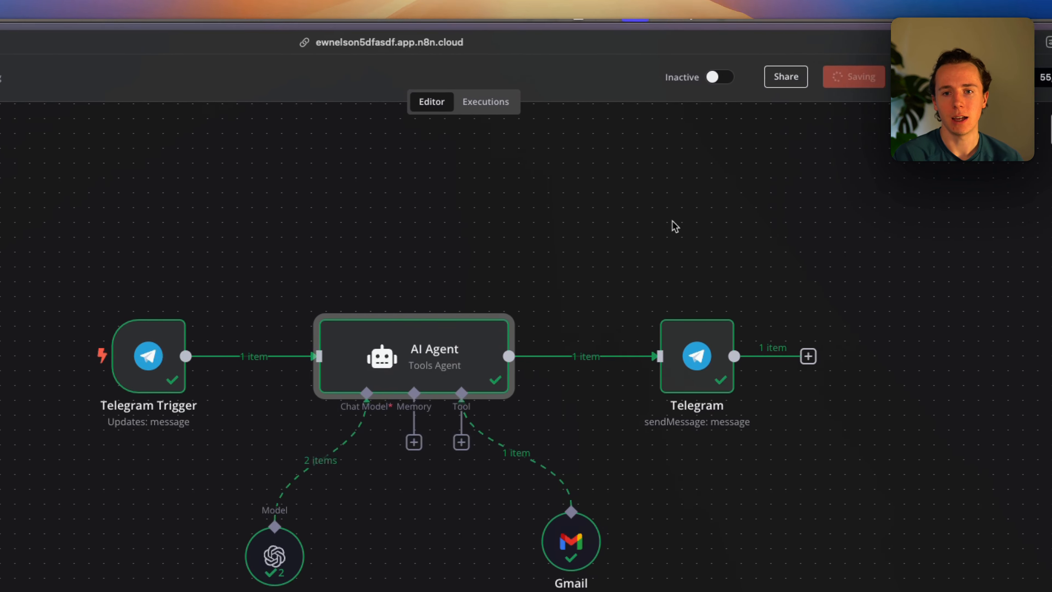
Save the workflow, rerun the test, and scroll through the bot's email summary reply.
left_click(889, 93)
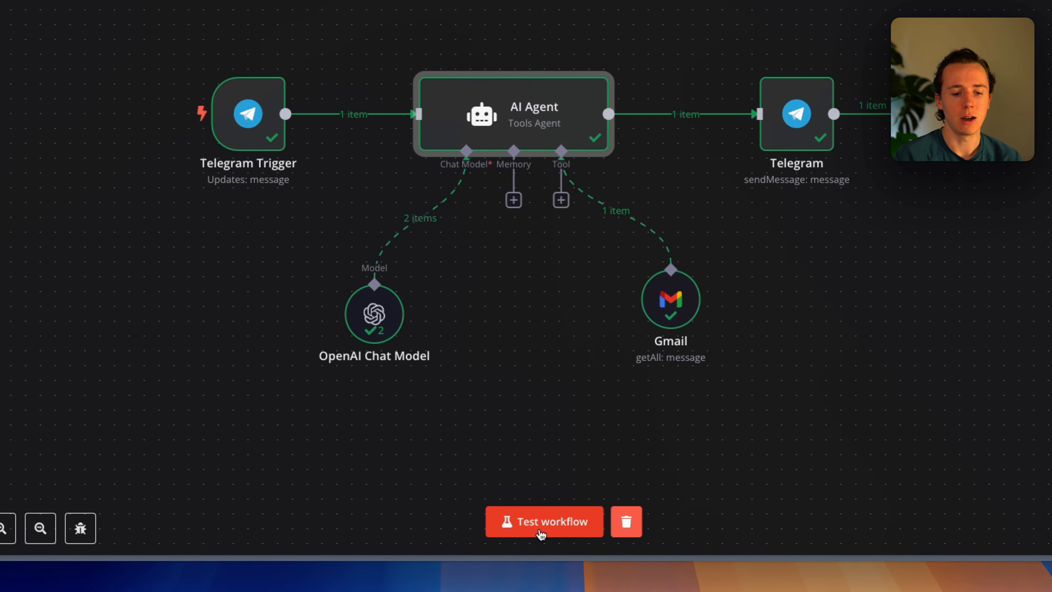
left_click(547, 555)
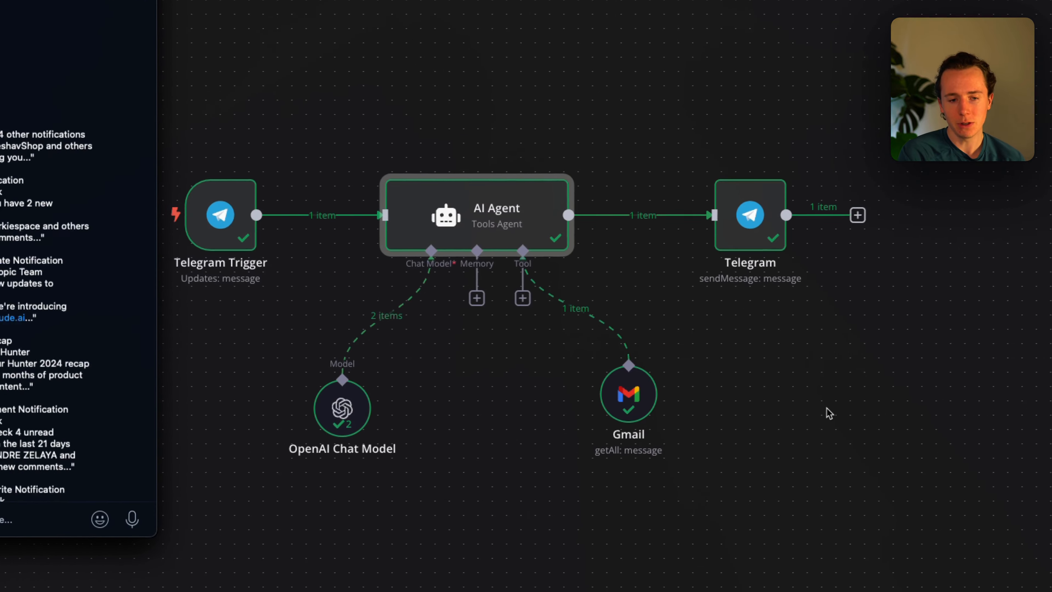
scroll(274, 272, "up", 5)
scroll(244, 265, "up", 5)
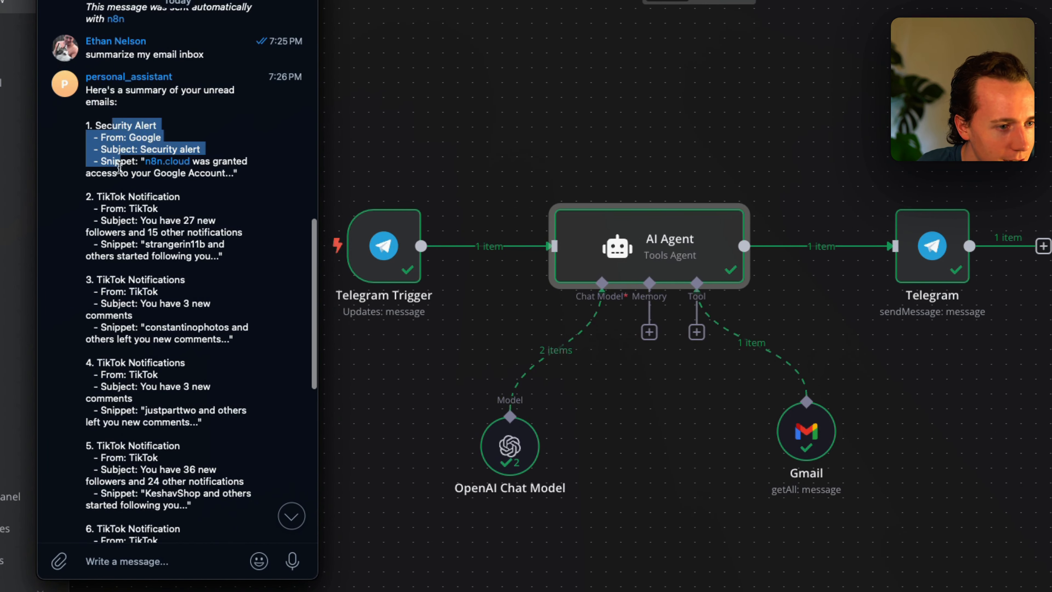
scroll(157, 252, "down", 2)
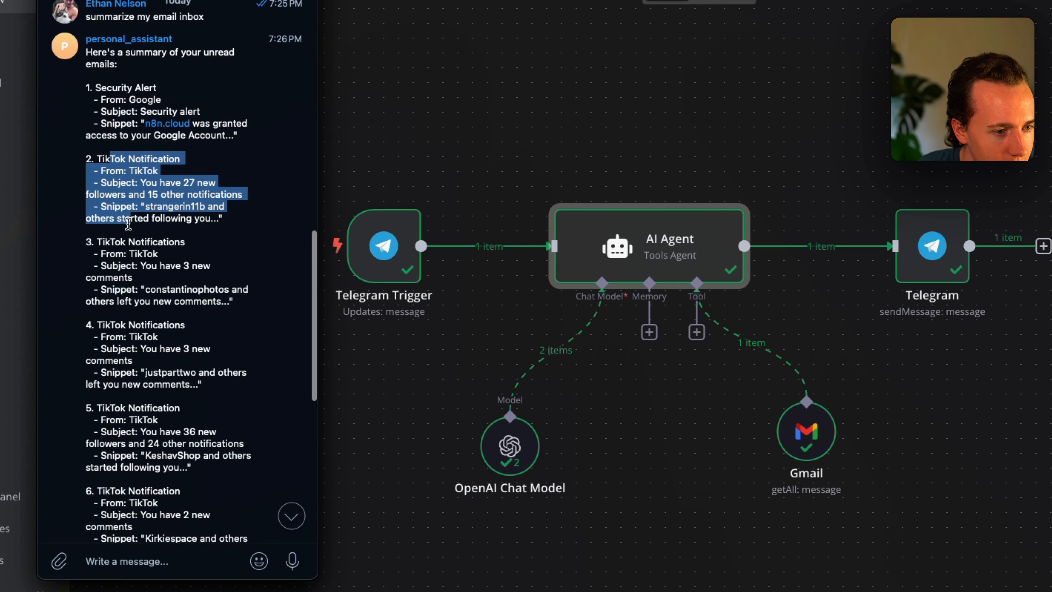
scroll(128, 224, "down", 4)
scroll(121, 105, "down", 4)
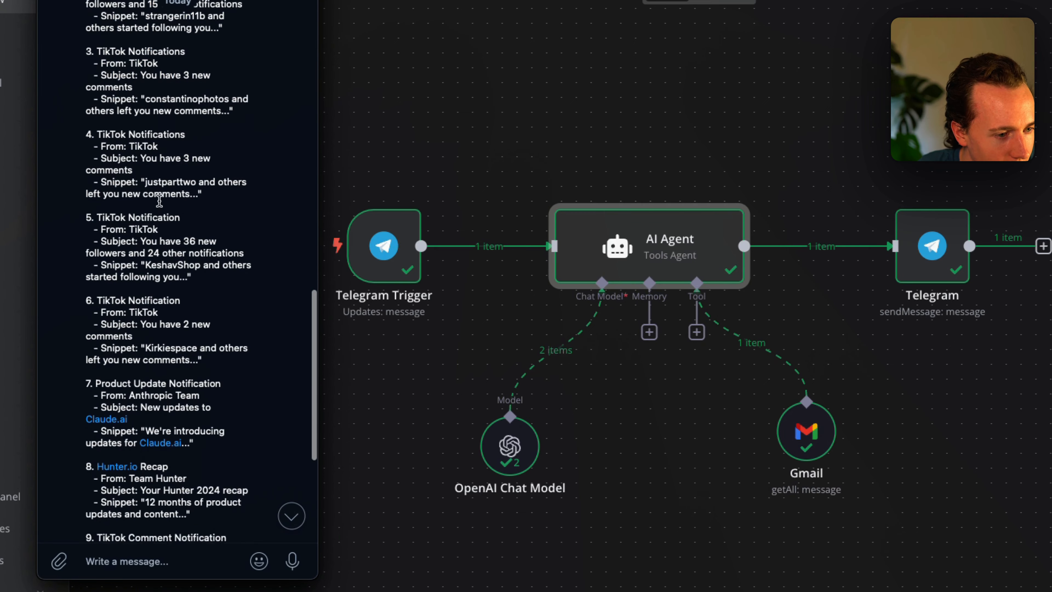
scroll(215, 227, "down", 3)
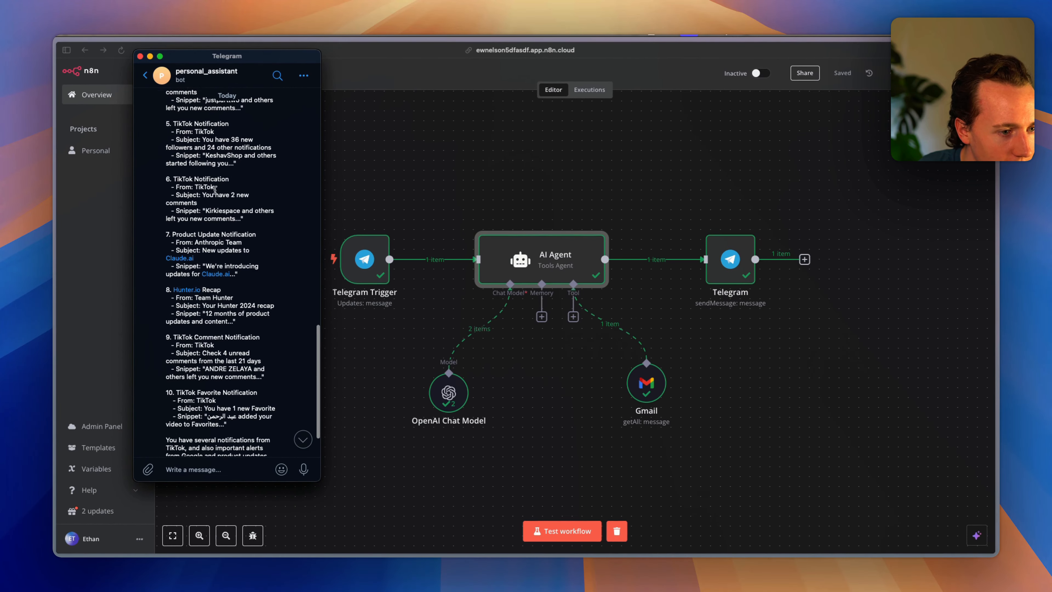
scroll(215, 190, "down", 1)
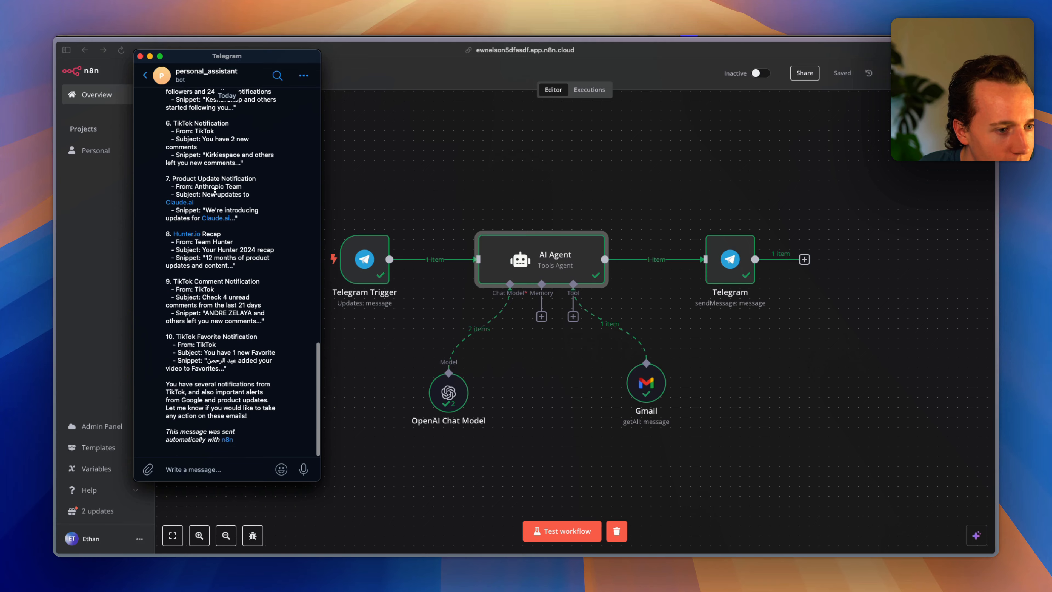
Highlight the Product Update and TikTok Comment Notification items in the ten-item summary.
left_click_drag(186, 180, 217, 245)
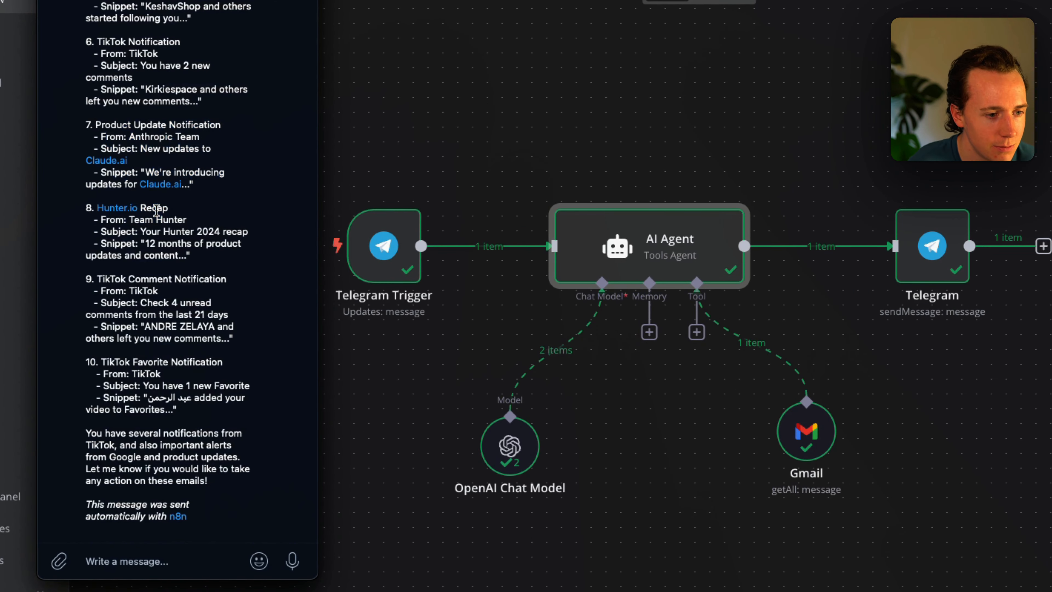
left_click_drag(142, 283, 173, 356)
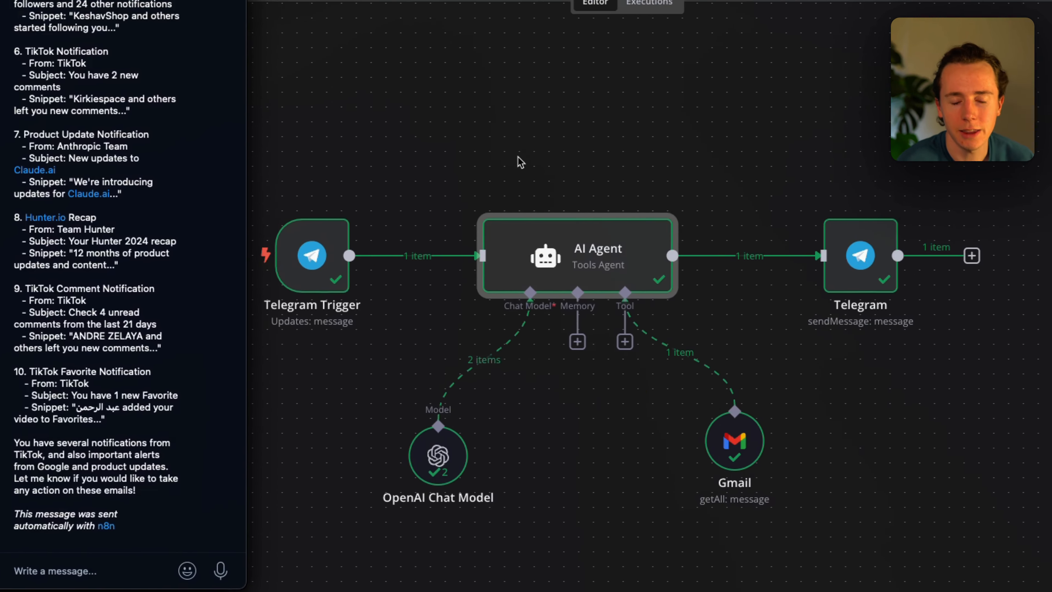
left_click(591, 152)
key("super+Tab")
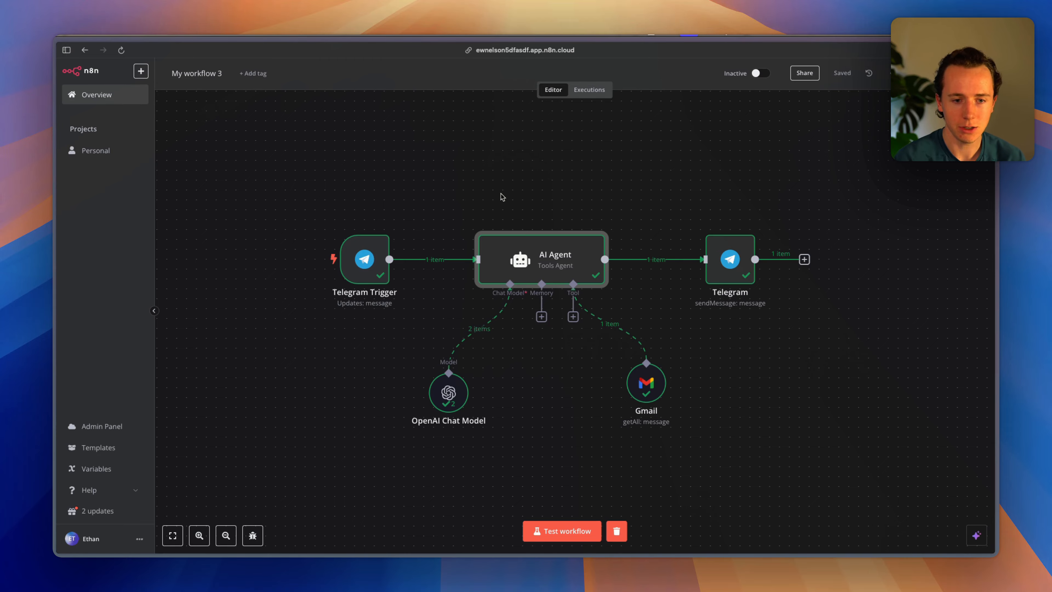
key("super+Tab")
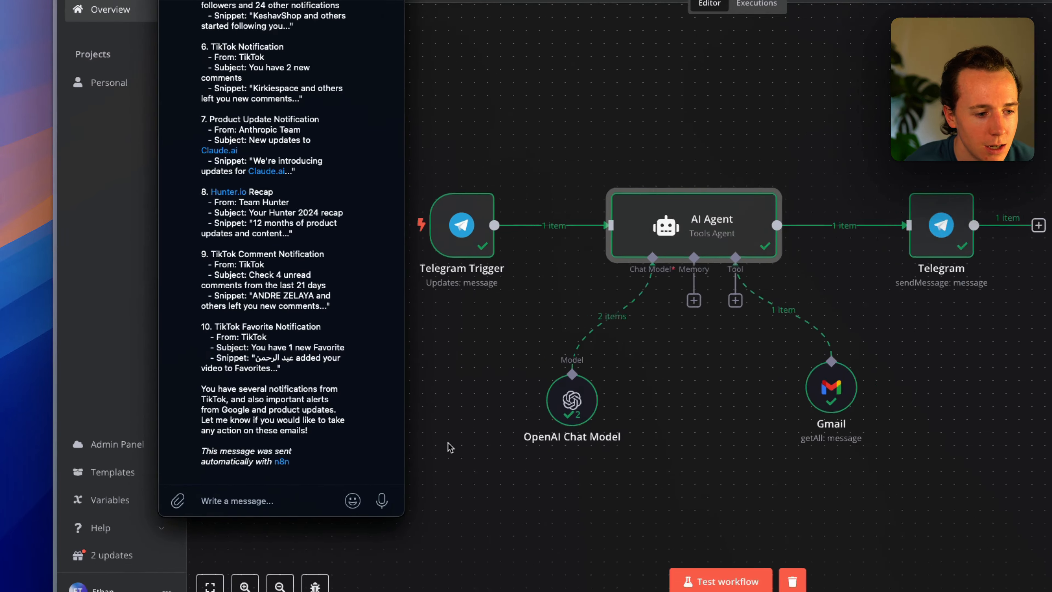
scroll(178, 415, "up", 10)
scroll(178, 349, "down", 10)
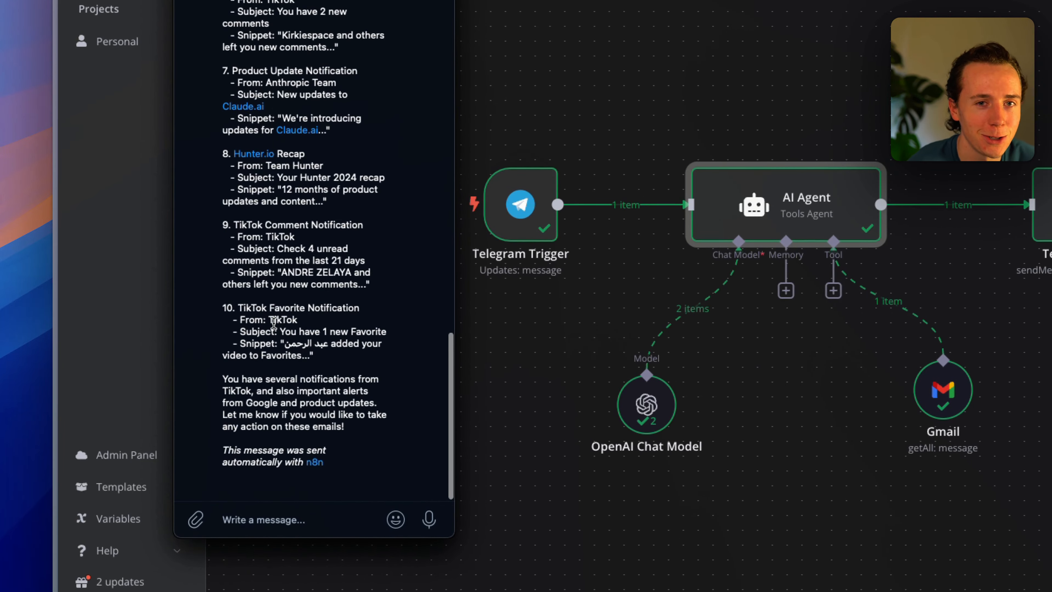
scroll(274, 323, "up", 5)
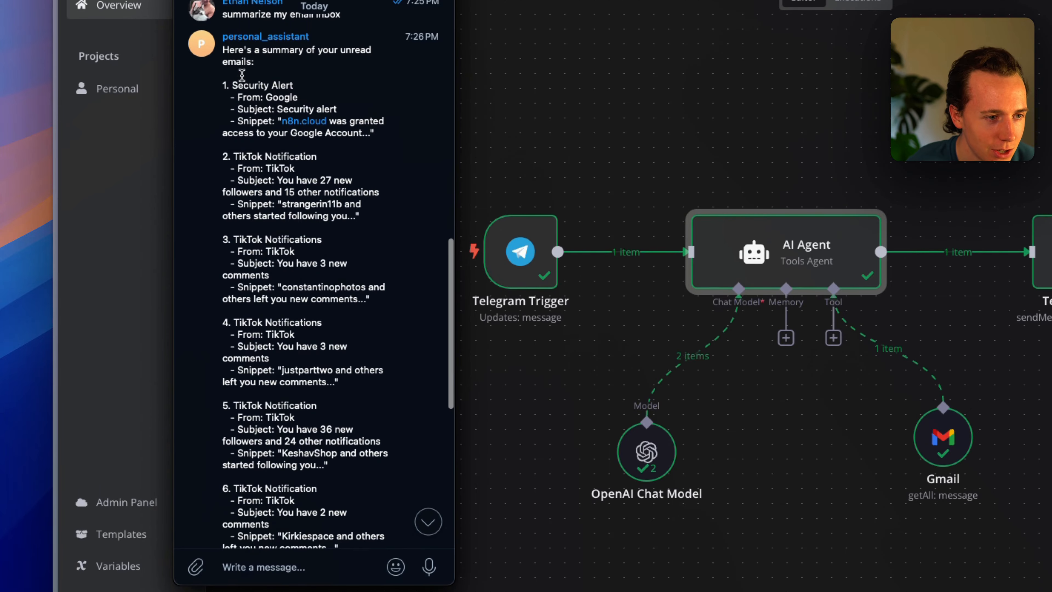
left_click_drag(237, 14, 318, 412)
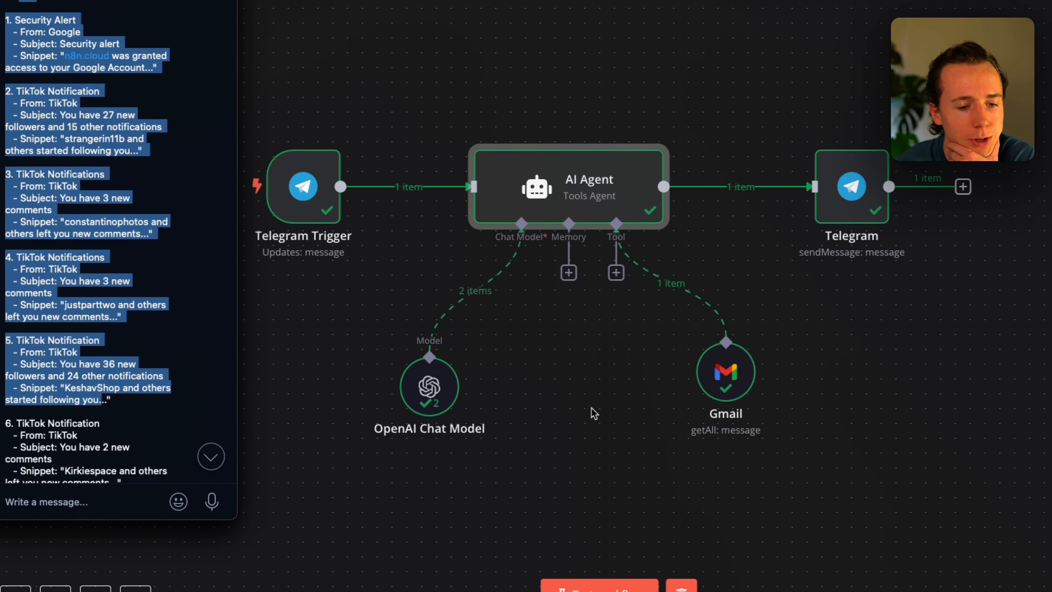
left_click(811, 462)
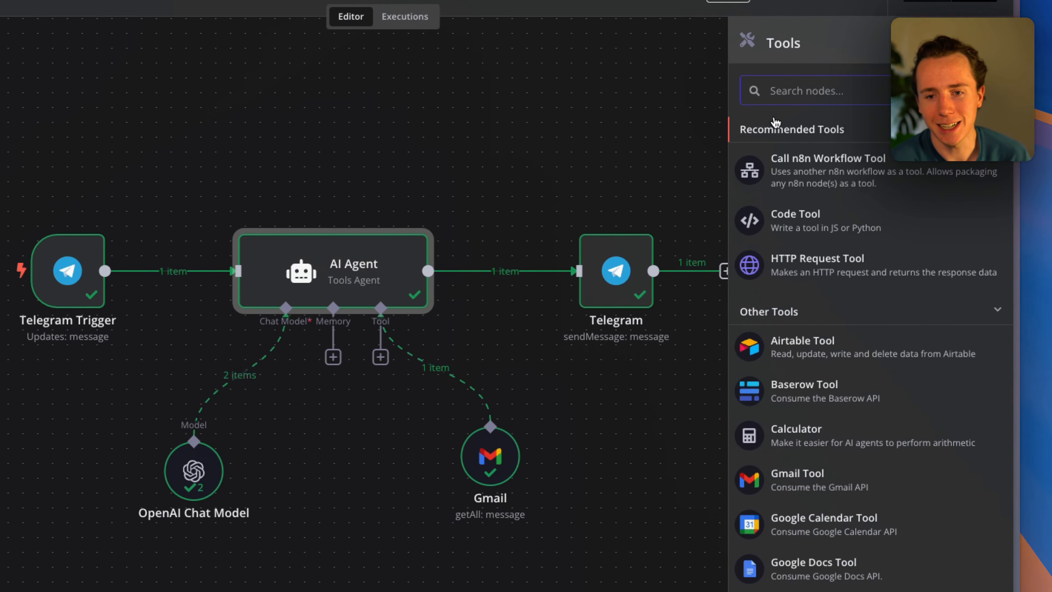
Add a Gmail Tool that sends messages, pasting $fromAI placeholders into the recipient and subject fields.
type("gmail")
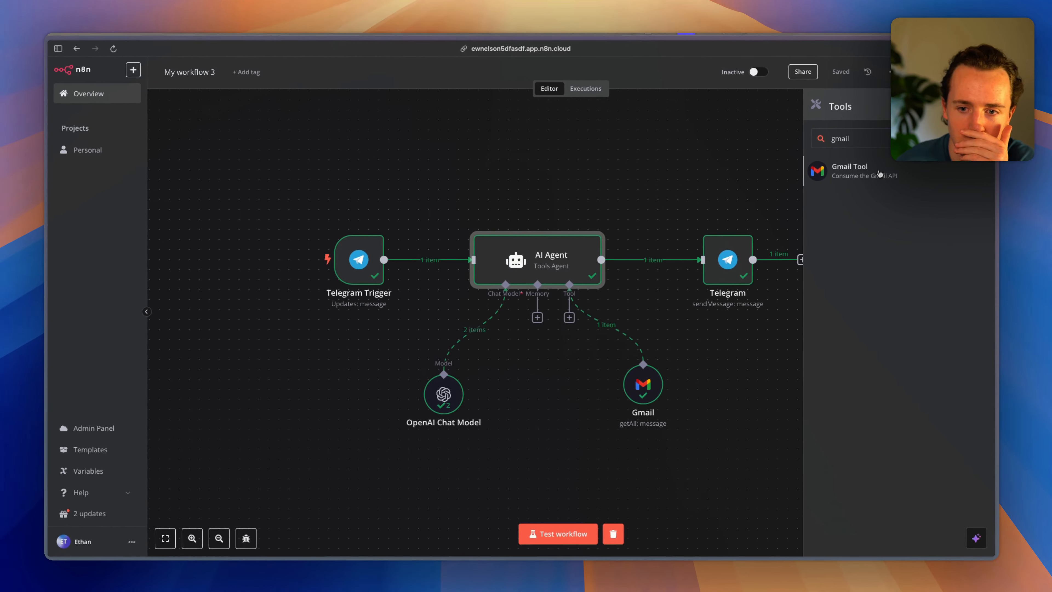
left_click(833, 164)
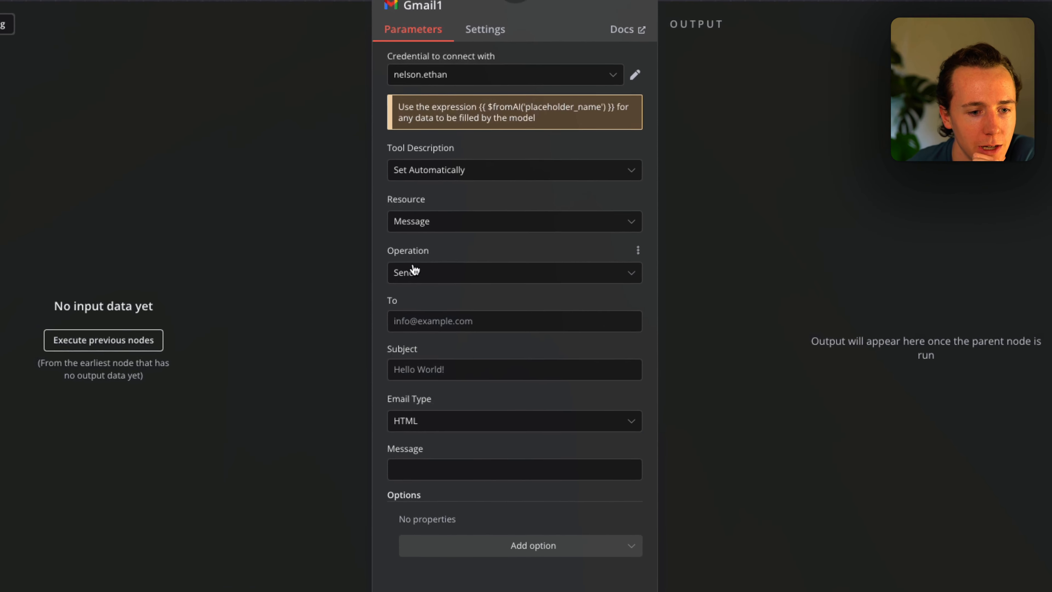
left_click(450, 313)
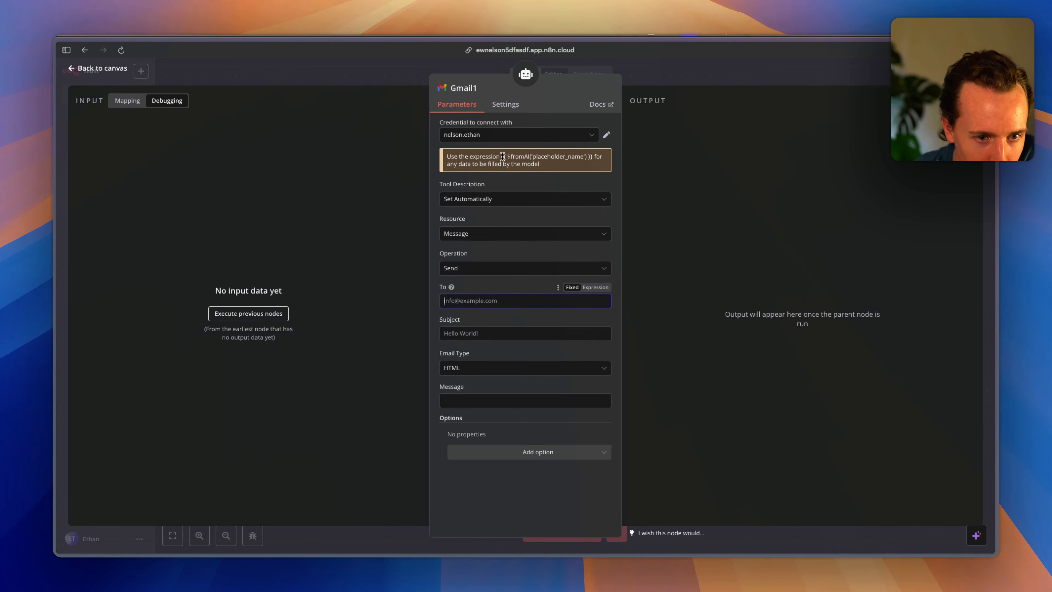
left_click_drag(501, 157, 592, 155)
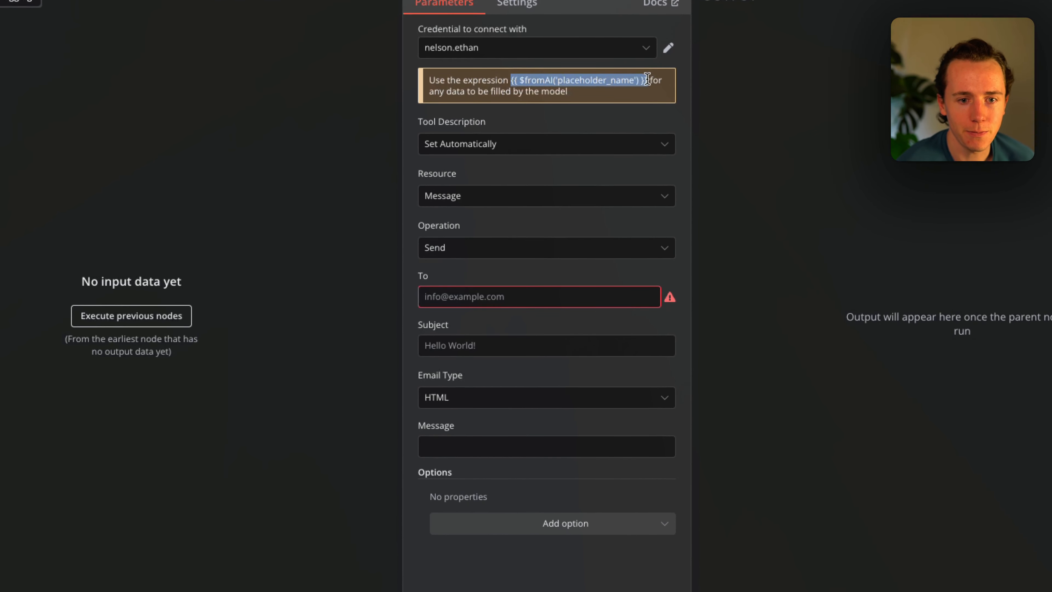
key("ctrl+c")
left_click(485, 295)
key("ctrl+v")
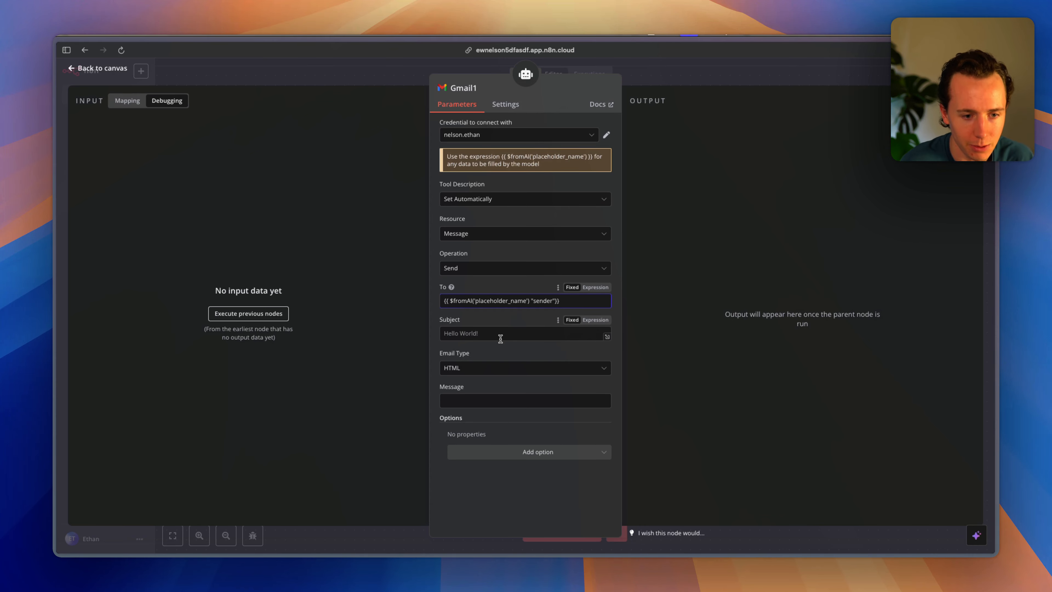
key("ctrl+v")
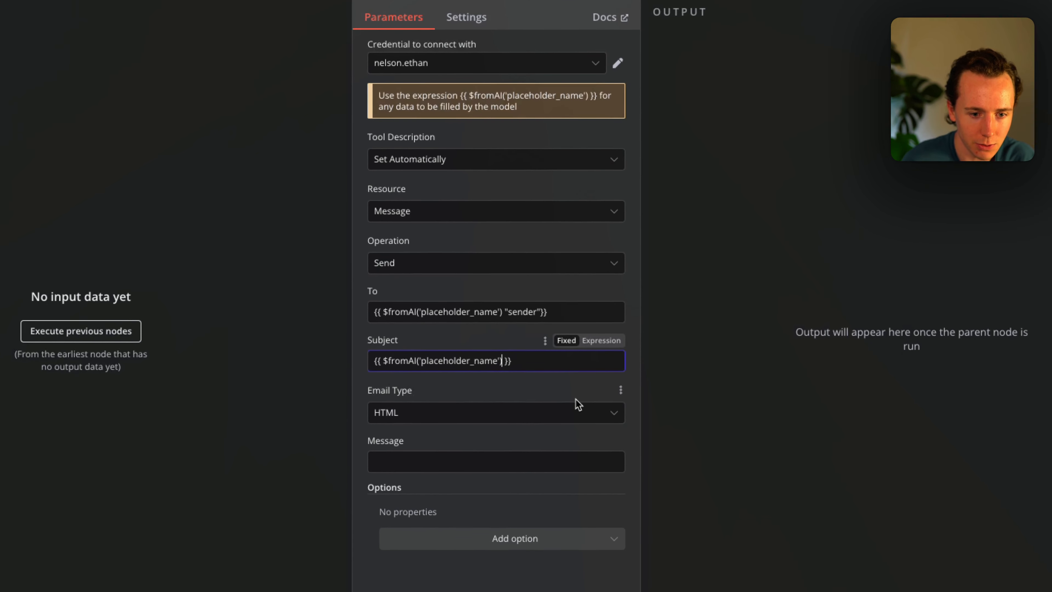
type("subject\"")
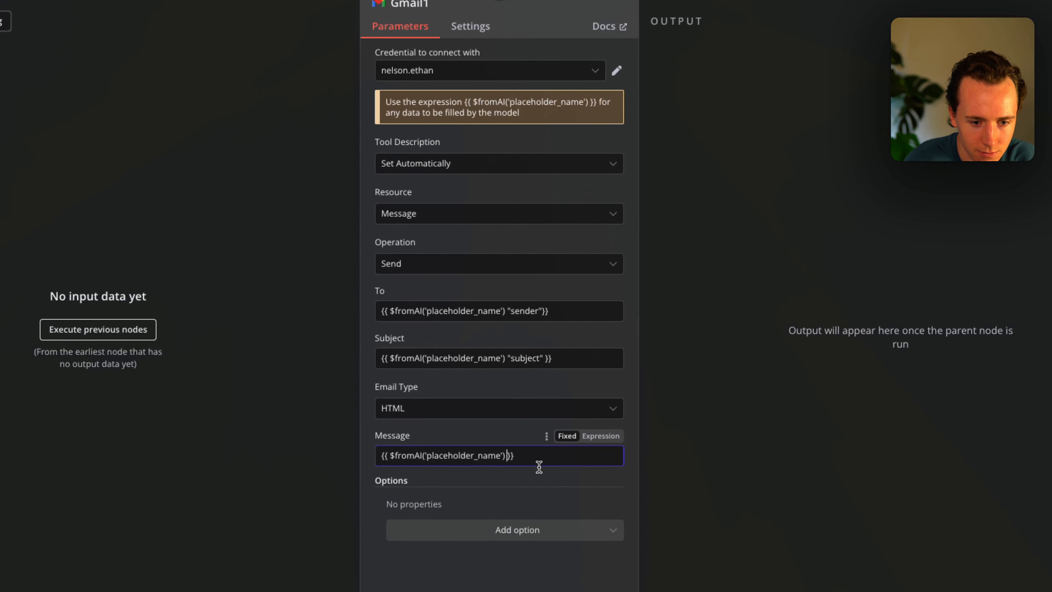
type("\"message\"")
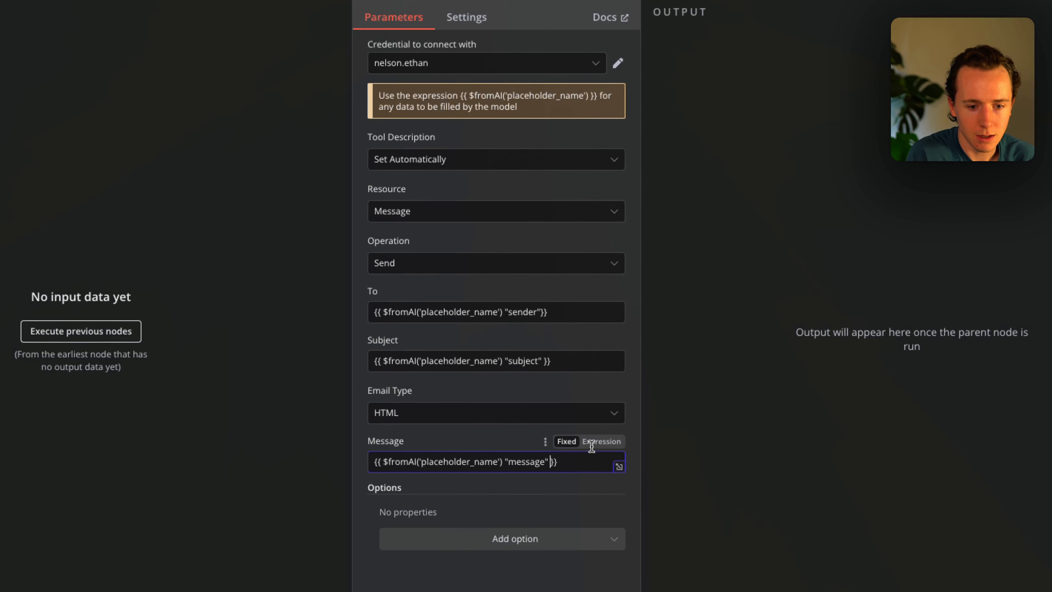
Close the Gmail1 settings and start a test run of the workflow.
left_click(696, 82)
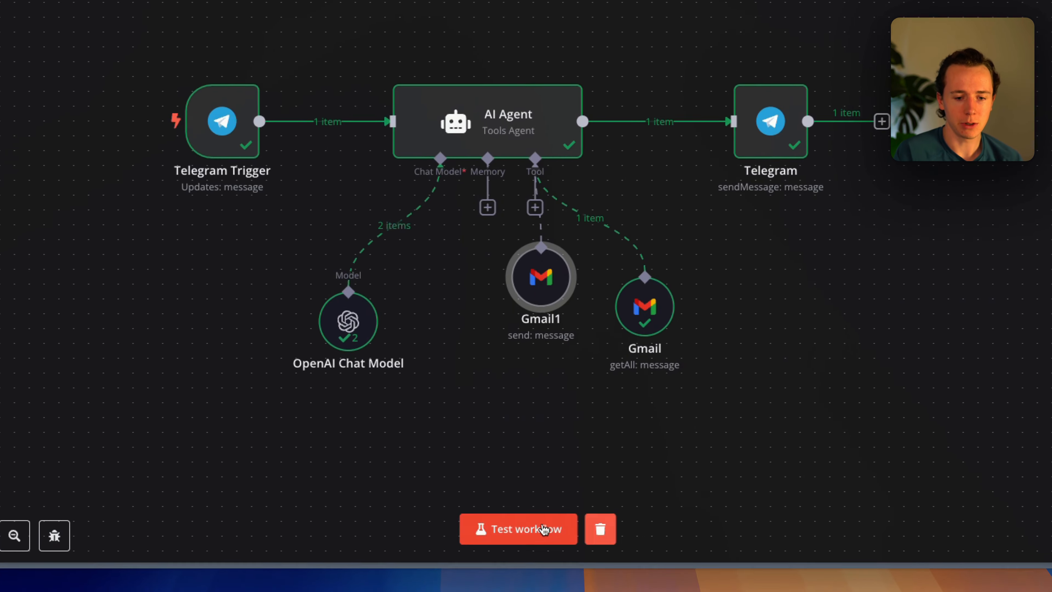
left_click(544, 530)
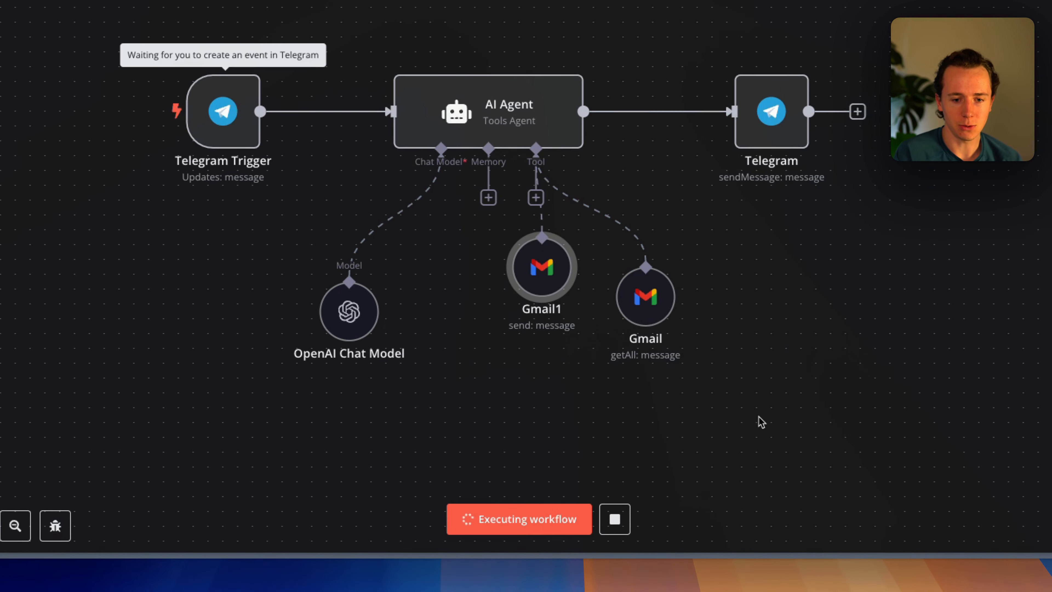
key("super+Tab")
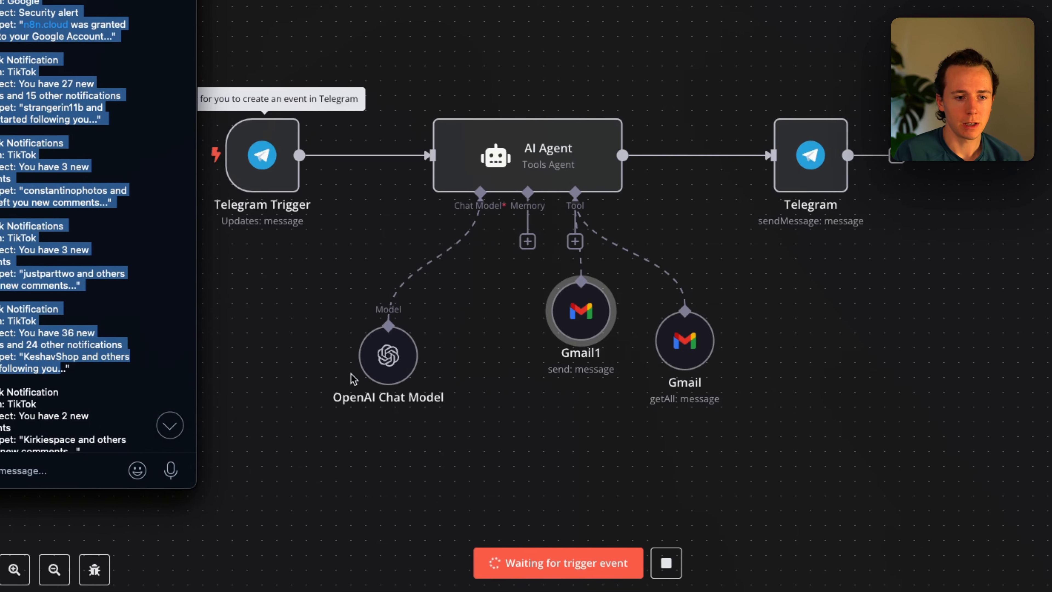
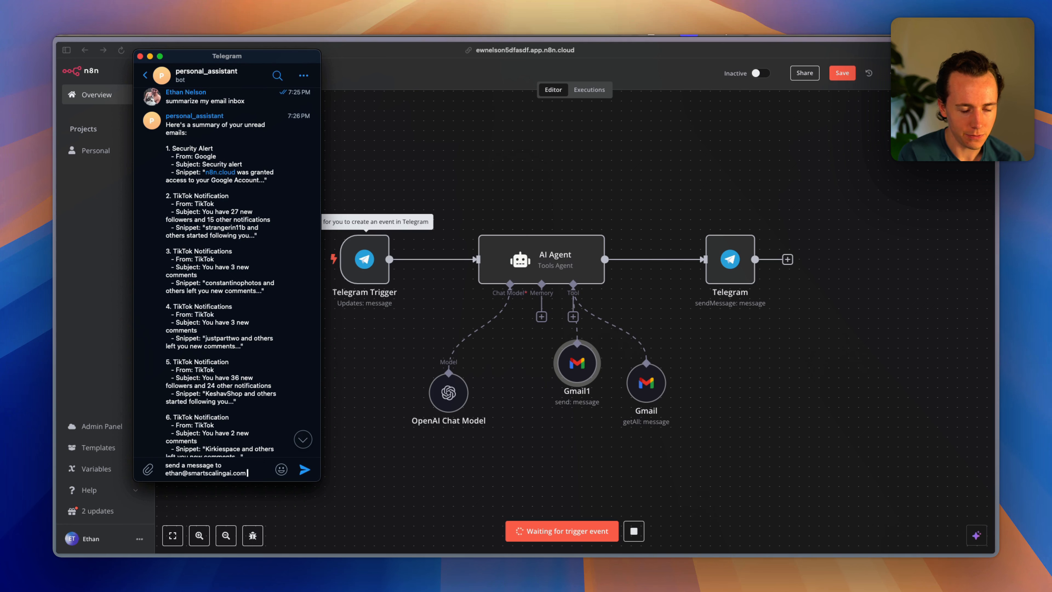
Ask the Telegram bot to message a contact about collaborating on an AI Agent build.
type("ing if he wants to collab")
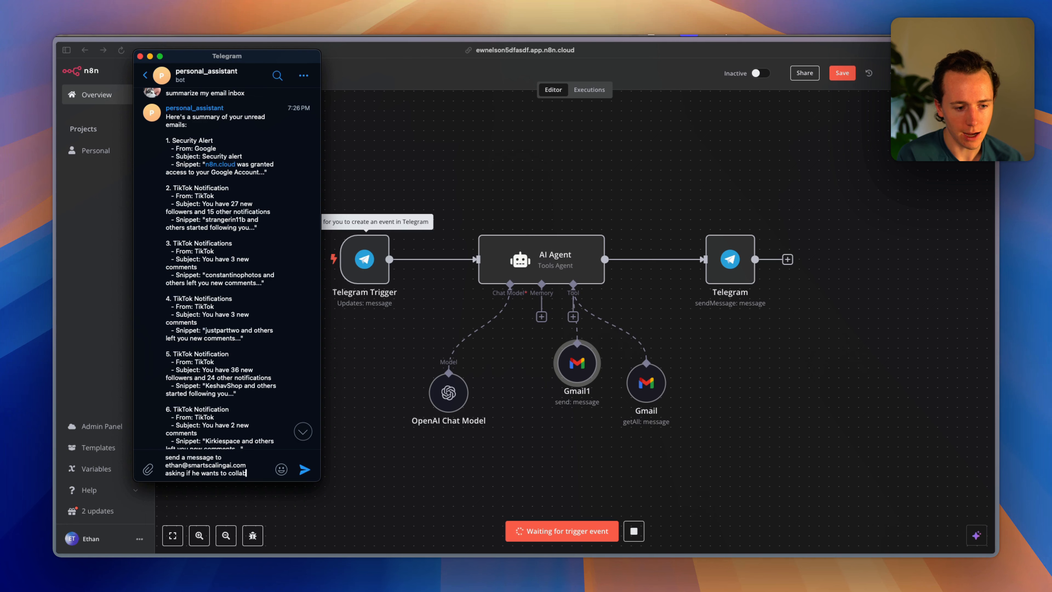
type(" on the n")
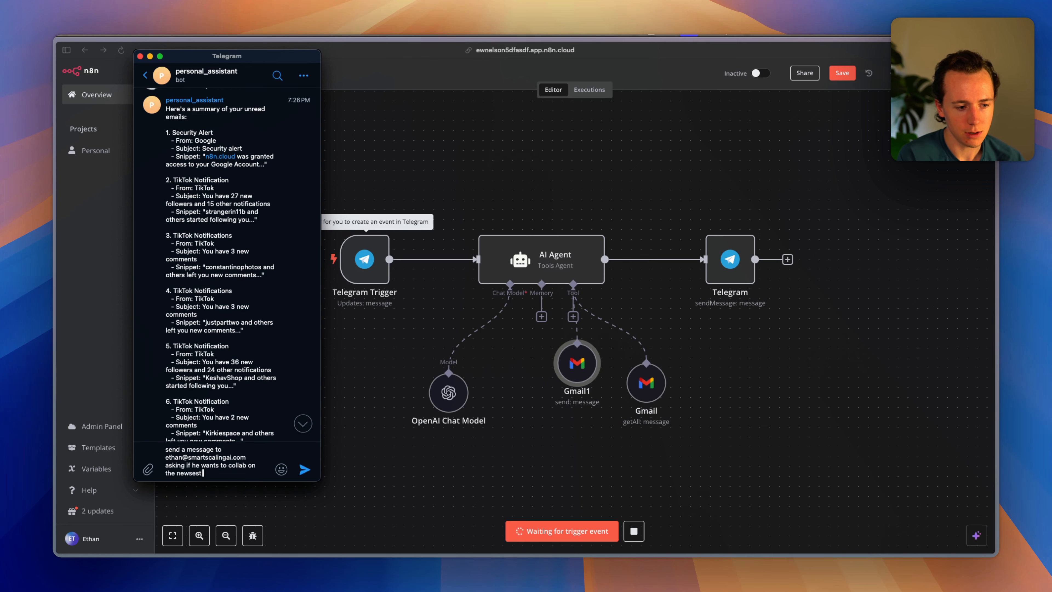
type("ewse")
key("BackSpace")
key("BackSpace")
key("BackSpace")
key("BackSpace")
key("BackSpace")
key("BackSpace")
key("BackSpace")
key("BackSpace")
key("BackSpace")
type("an A")
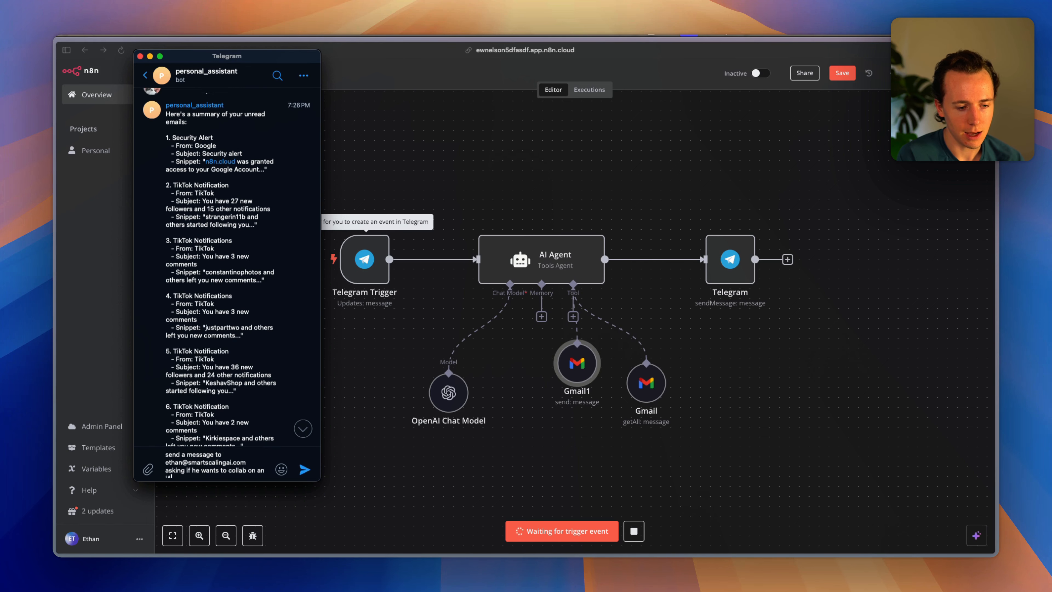
type("I Agent build")
key("Return")
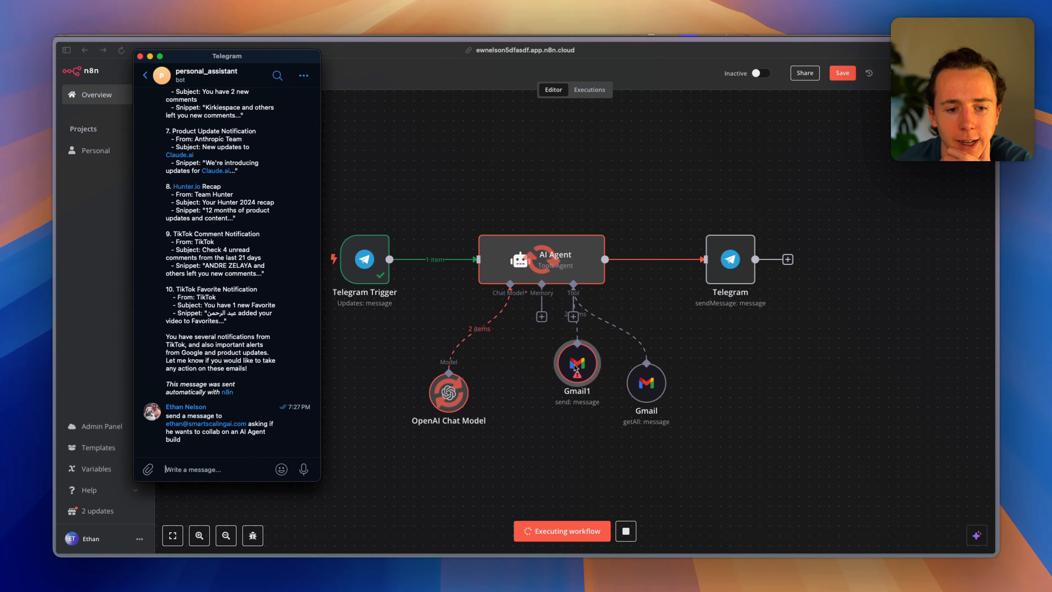
left_click(574, 365)
Open Gmail1, check the To line of its input, and send the invalid-email error to Ask Assistant.
mouse_move(577, 375)
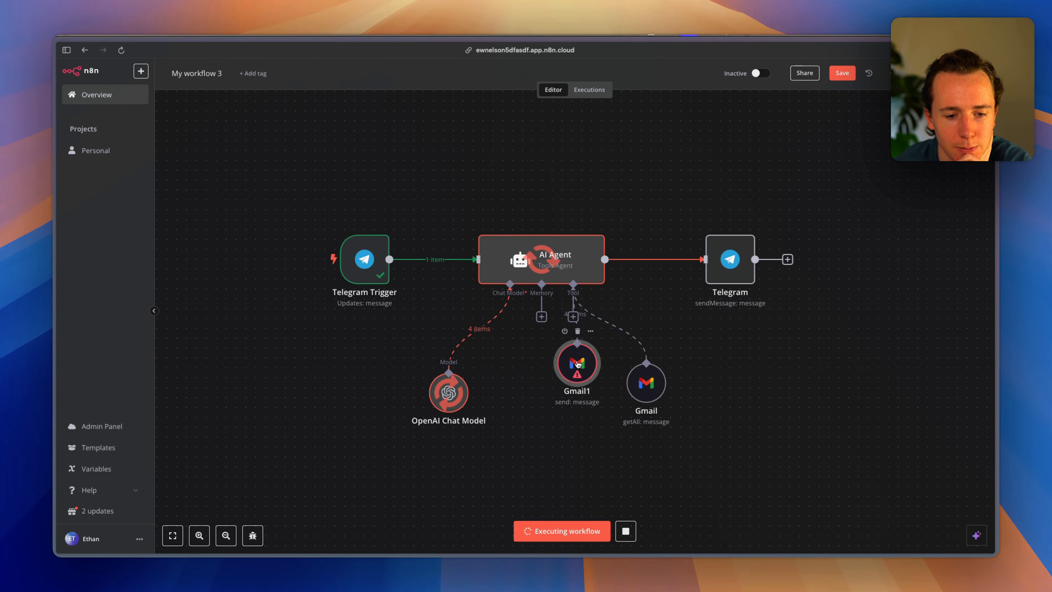
double_click(576, 368)
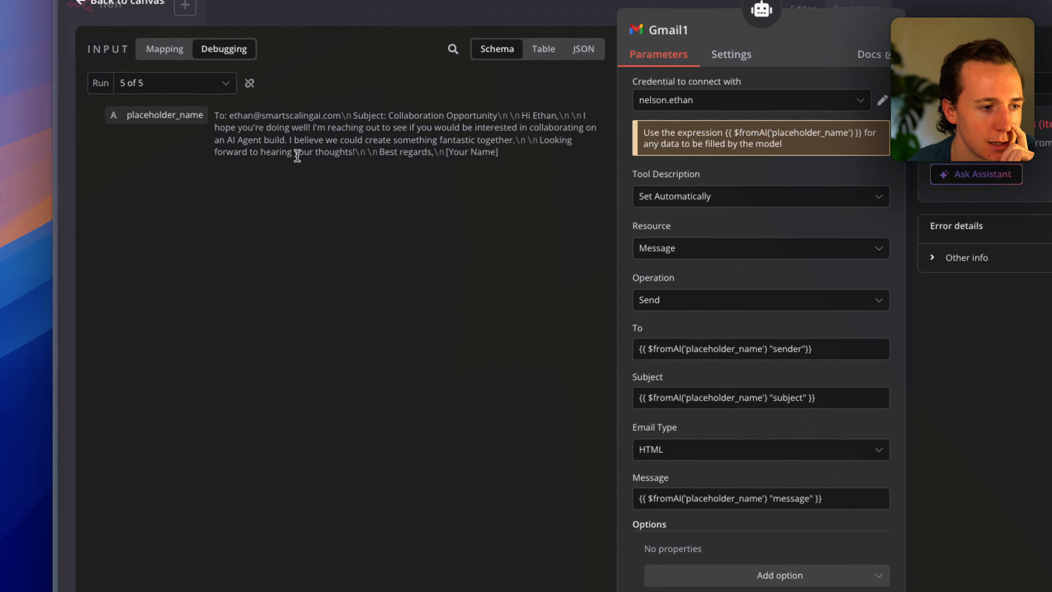
left_click_drag(239, 114, 329, 127)
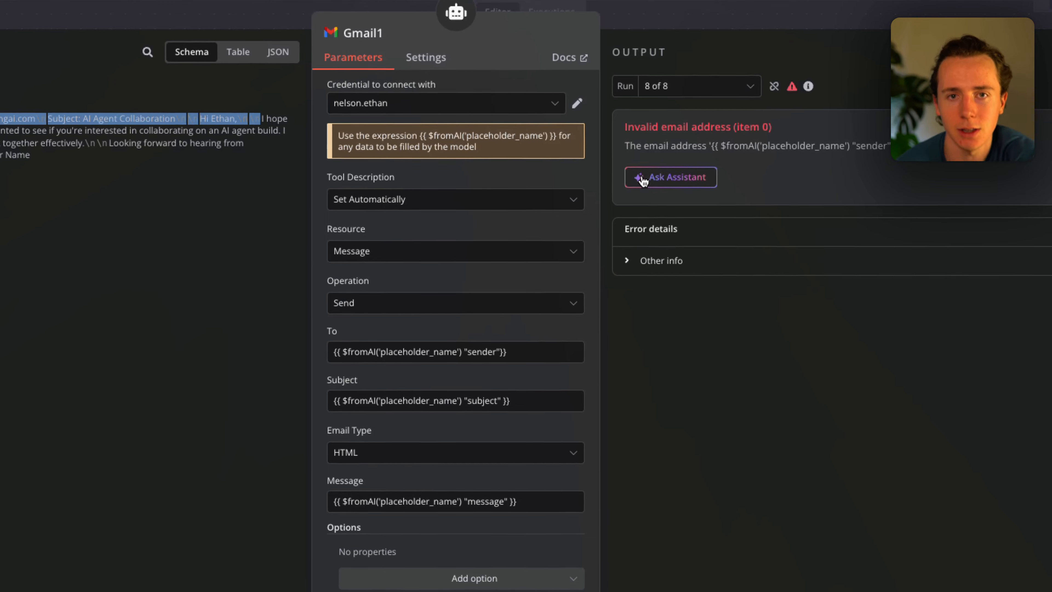
left_click(643, 182)
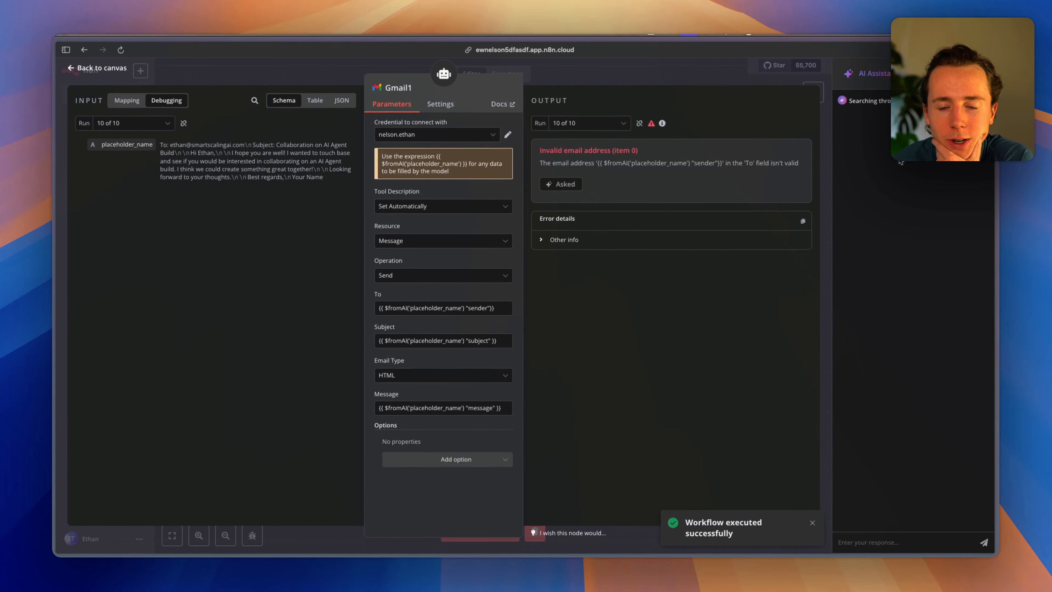
Compare the assistant's advice with the To field and select its suggested $("YourNodeName").item.json["sender"] expression.
double_click(163, 145)
double_click(263, 145)
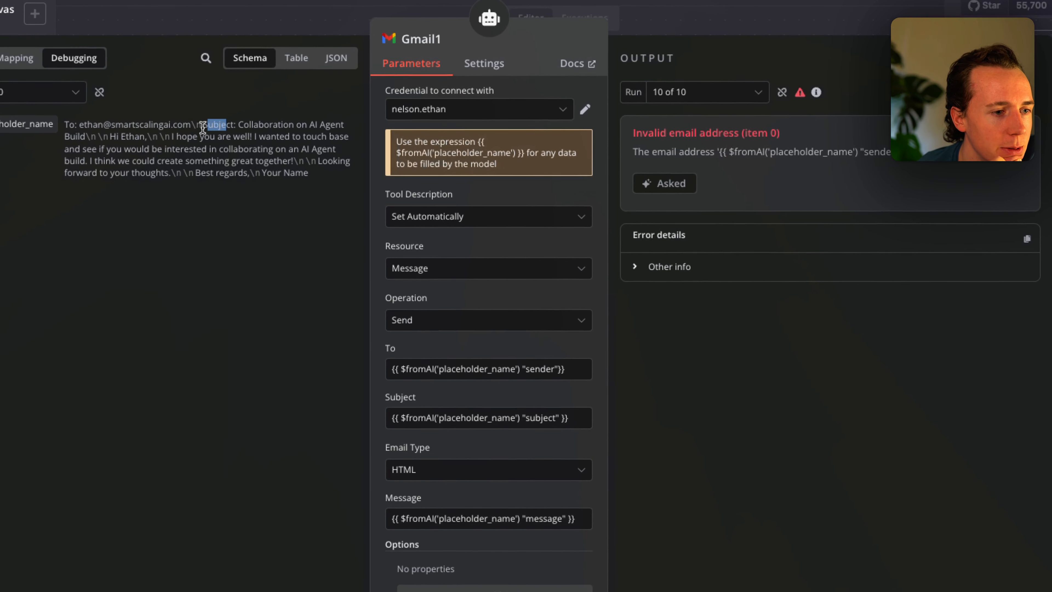
left_click_drag(213, 161, 231, 161)
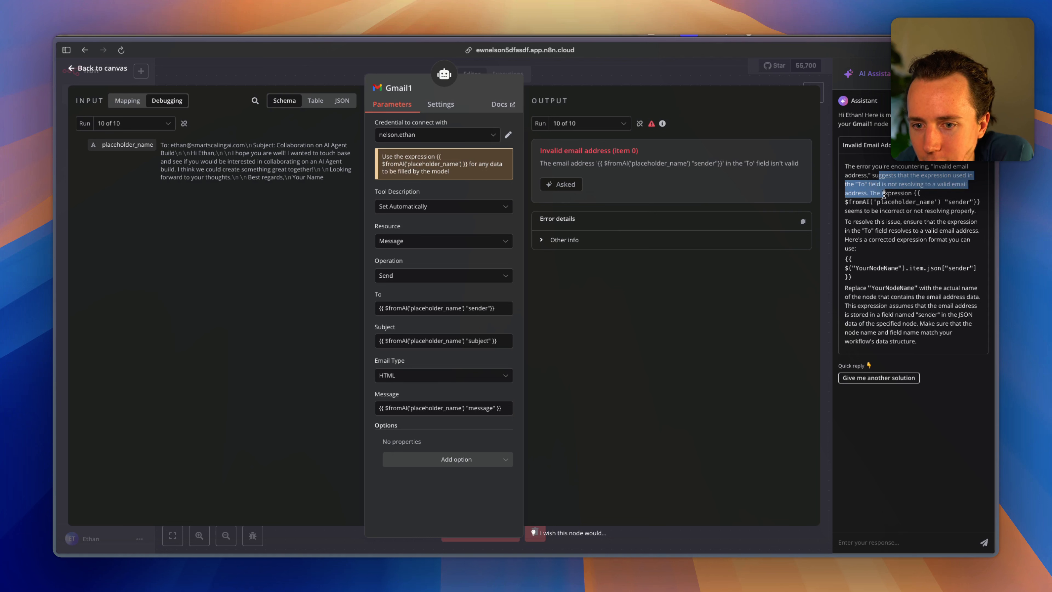
left_click(928, 219)
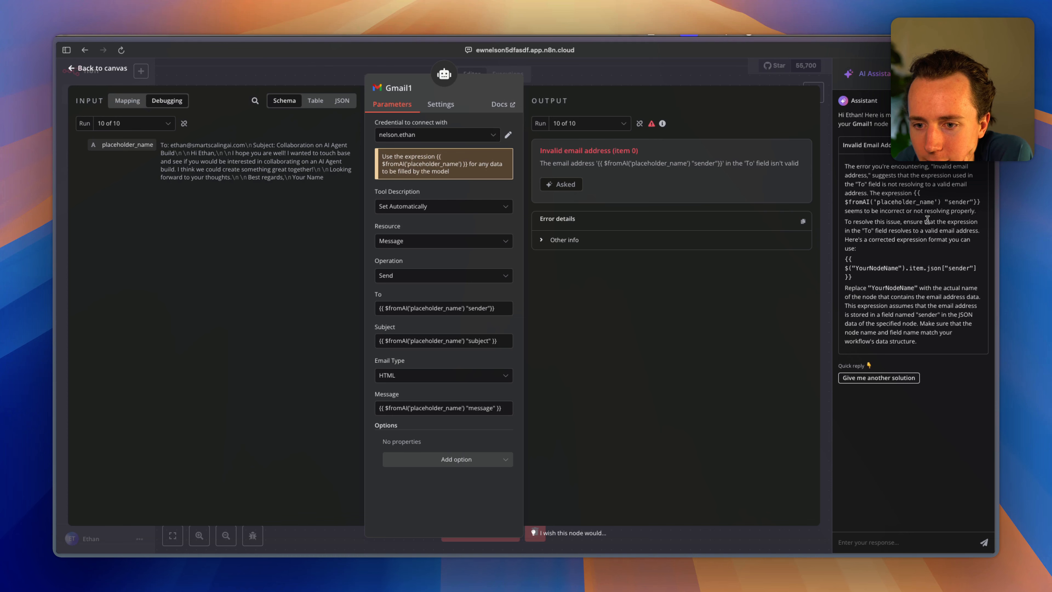
left_click_drag(929, 222, 926, 240)
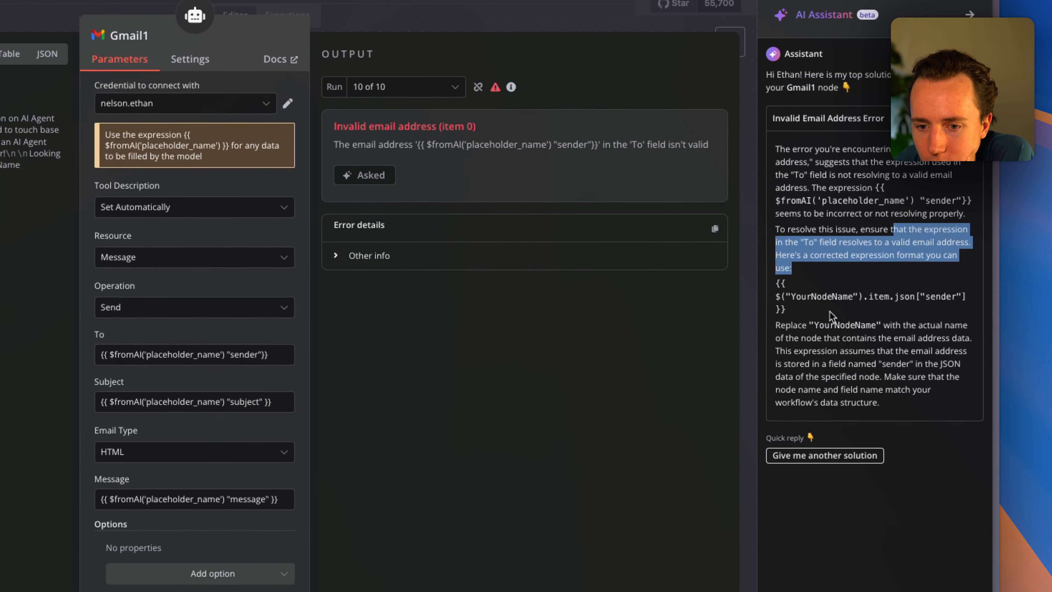
left_click(856, 279)
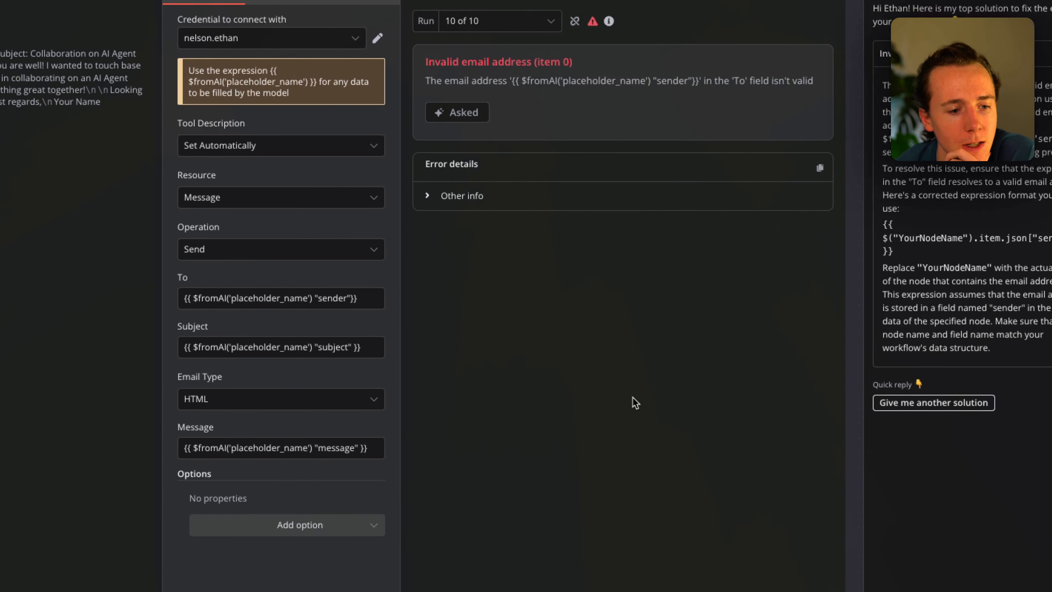
left_click(120, 358)
double_click(386, 296)
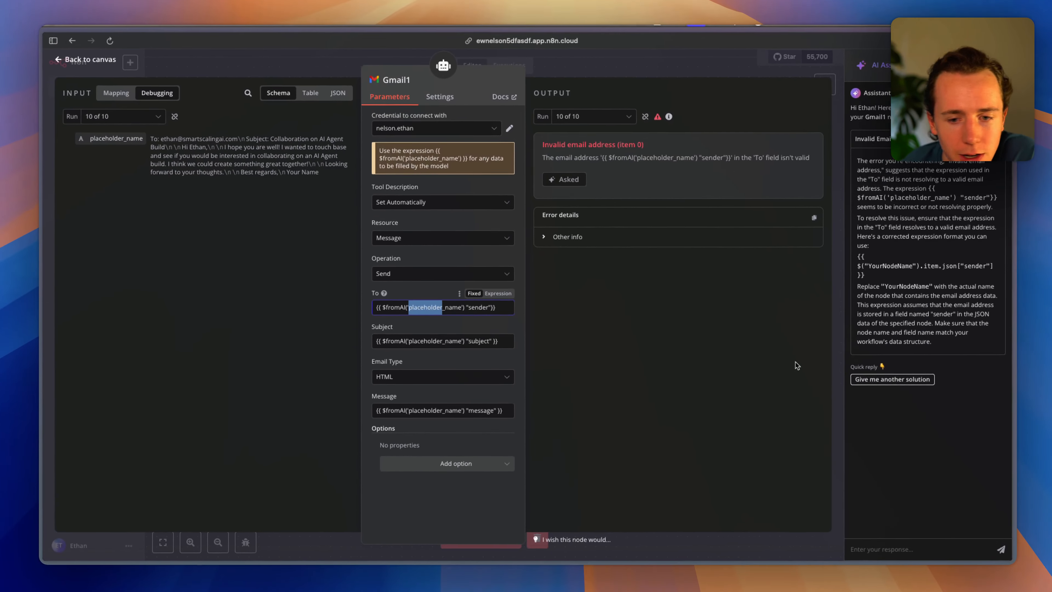
left_click(881, 279)
left_click_drag(882, 279, 843, 265)
key("ctrl+c")
left_click(856, 267)
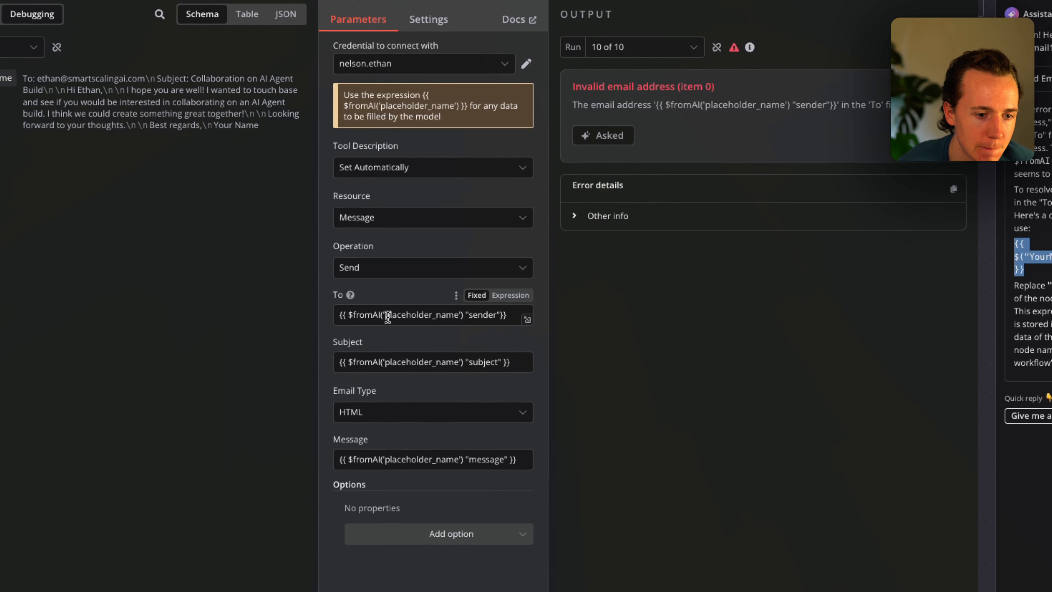
Replace Gmail1's To expression with the assistant's suggested sender lookup.
triple_click(414, 310)
key("ctrl+v")
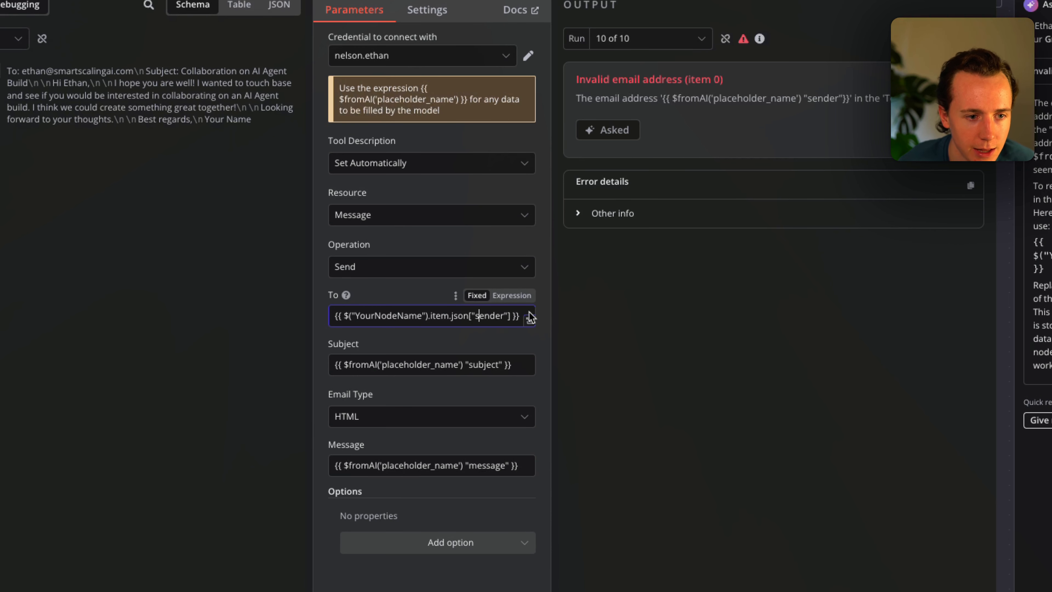
key("super+Tab")
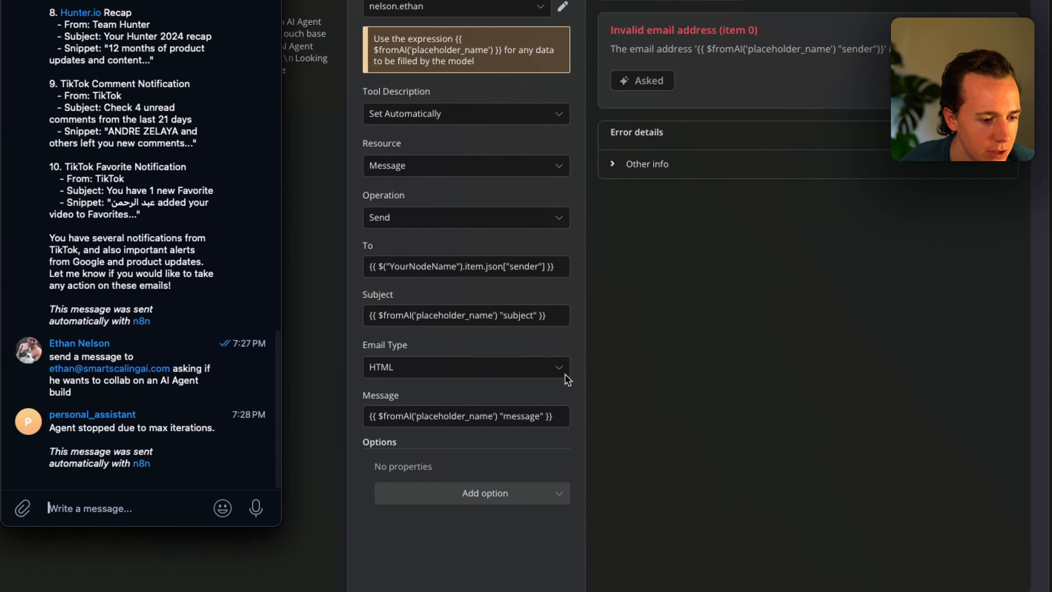
key("super+Tab")
left_click(627, 1)
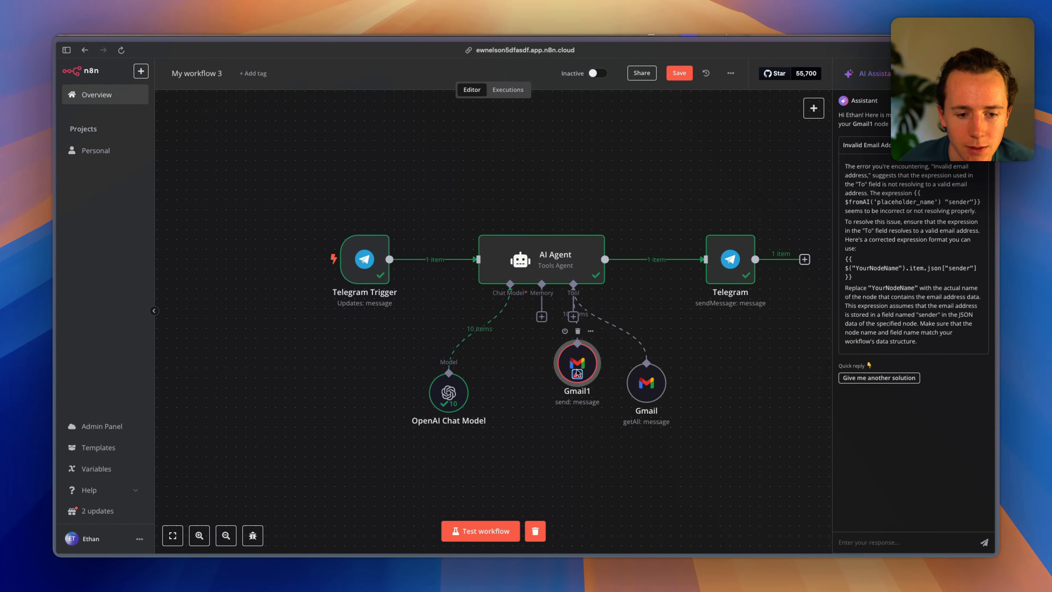
left_click_drag(577, 373, 556, 369)
double_click(557, 358)
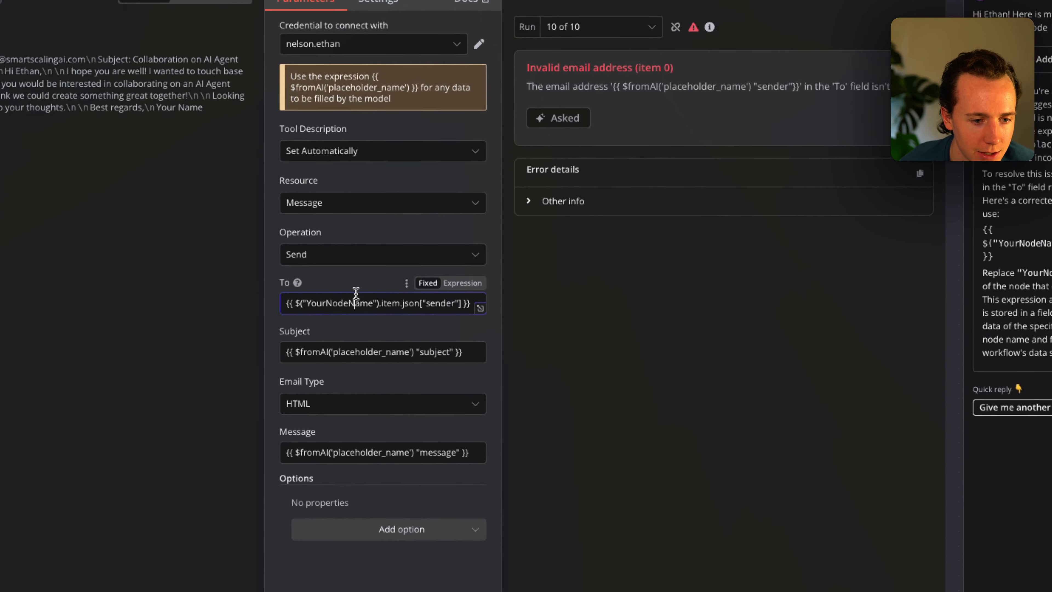
Rewrite the Subject expression with .item and copy it into Message as a .item.json lookup.
key("ctrl+a")
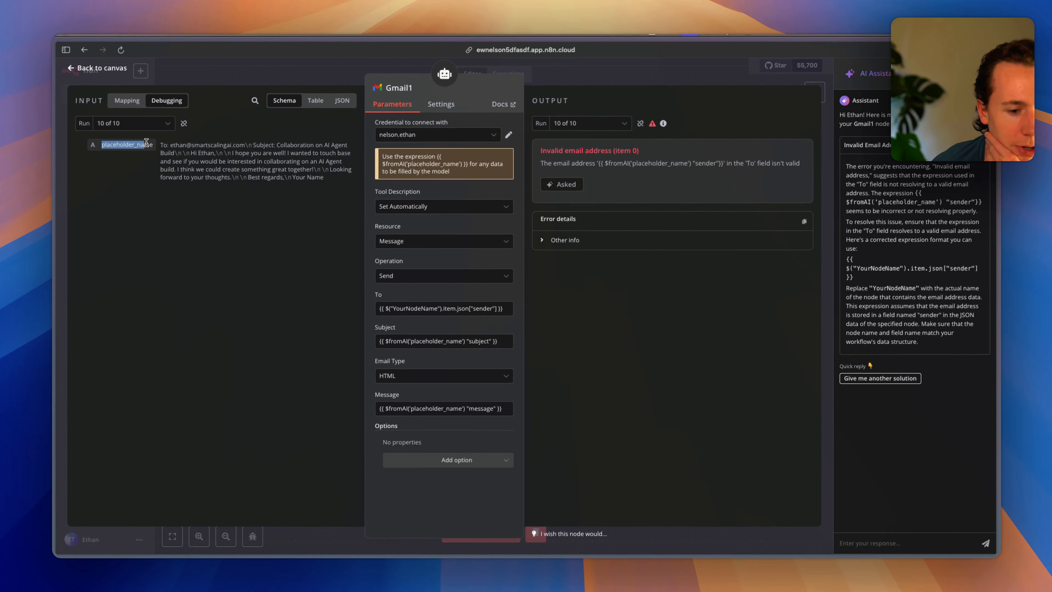
left_click_drag(21, 118, 99, 125)
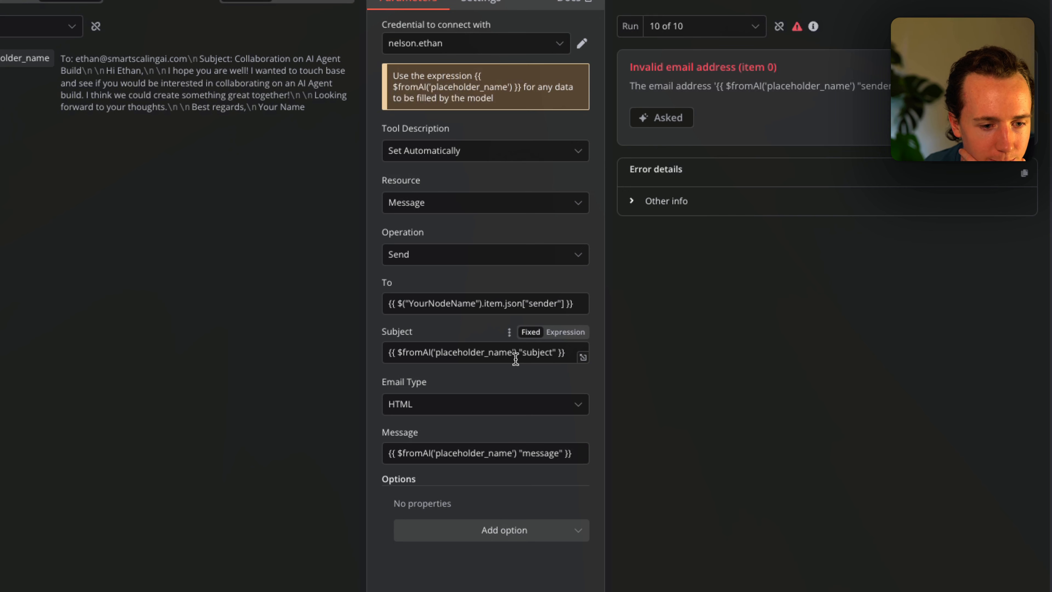
left_click_drag(403, 353, 455, 352)
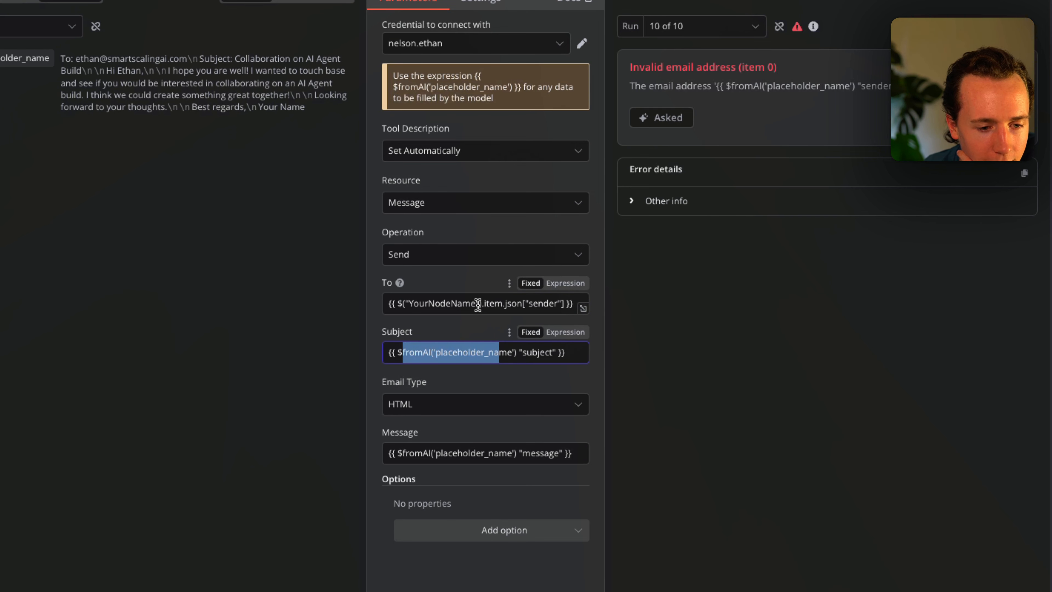
left_click_drag(566, 306, 496, 306)
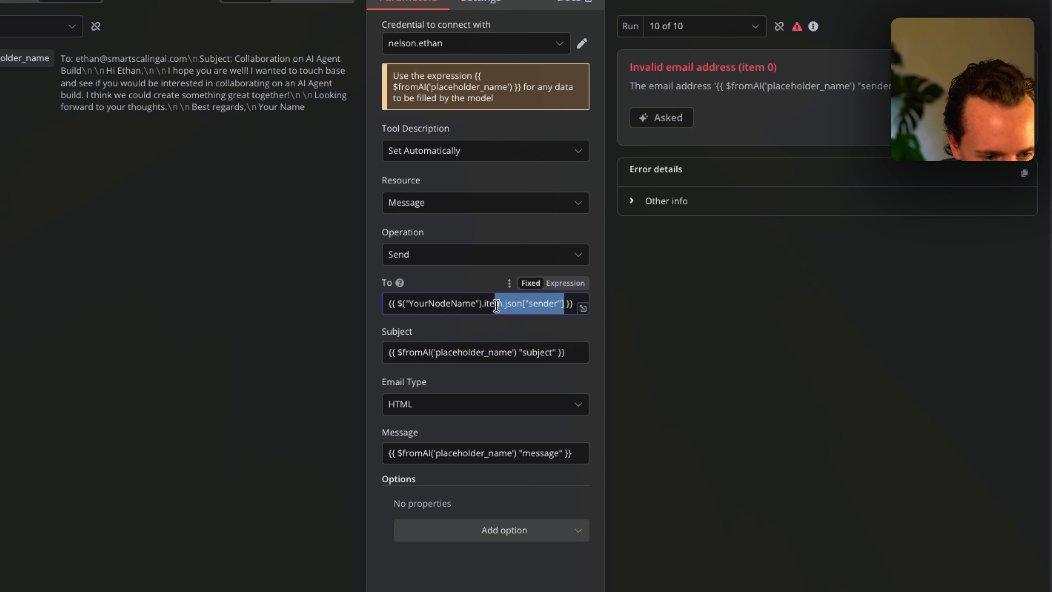
left_click_drag(560, 348, 519, 350)
type(".item.json[")
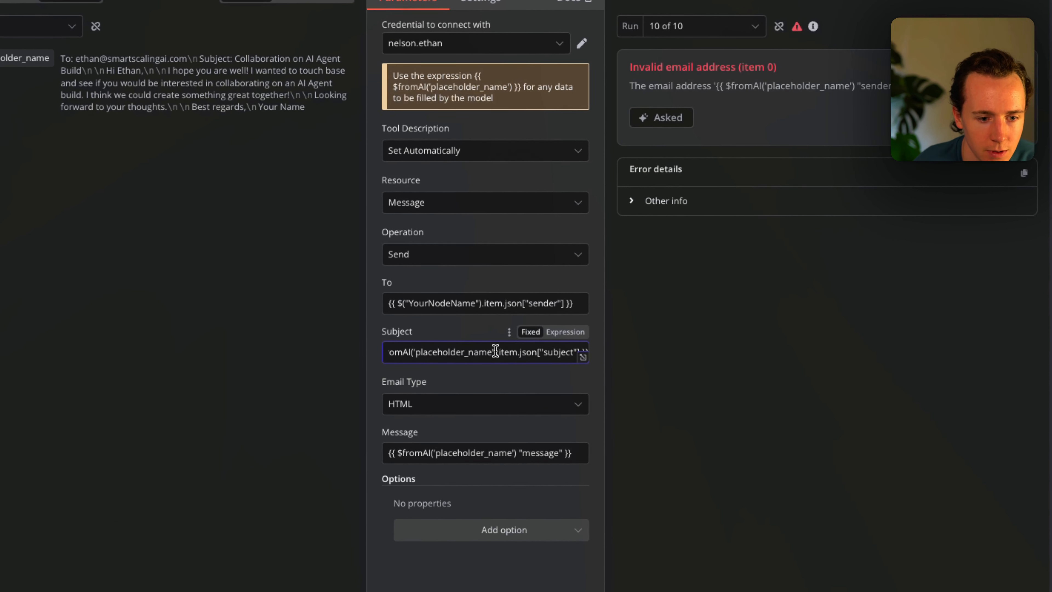
key("super+a")
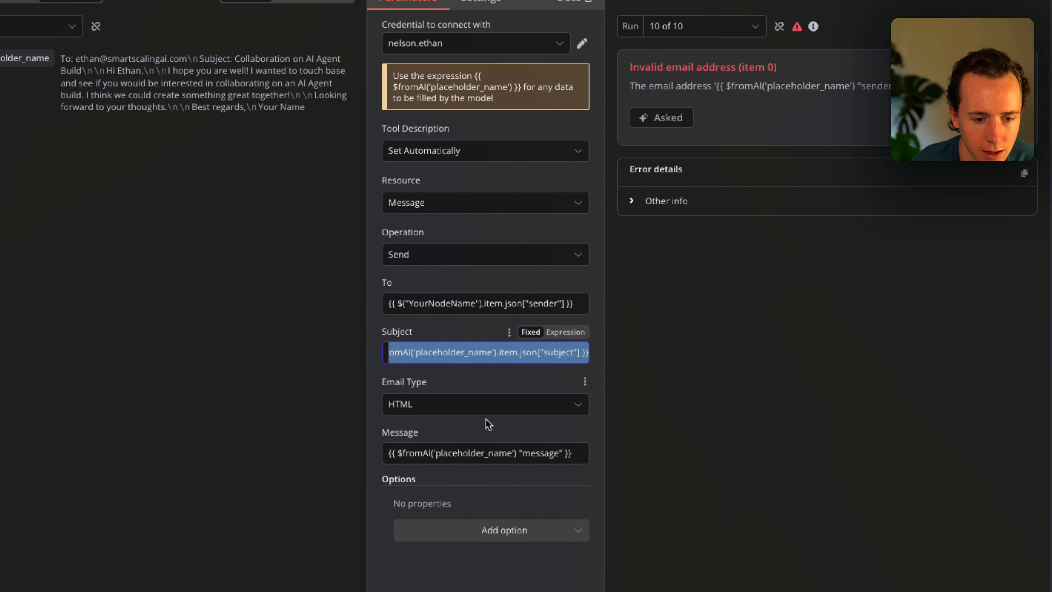
key("super+c")
left_click(466, 452)
key("super+a")
key("super+v")
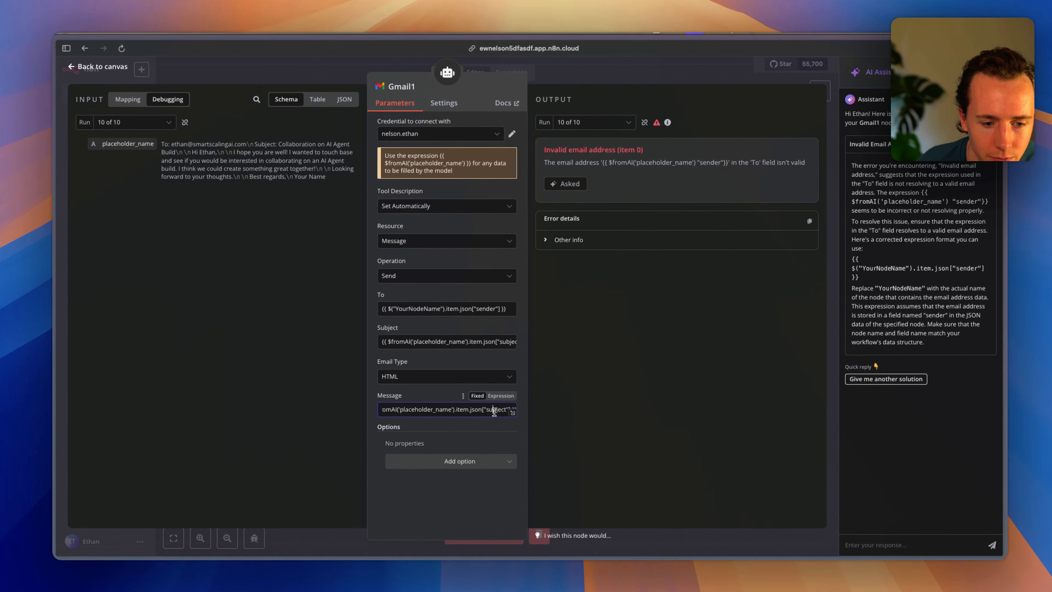
double_click(721, 489)
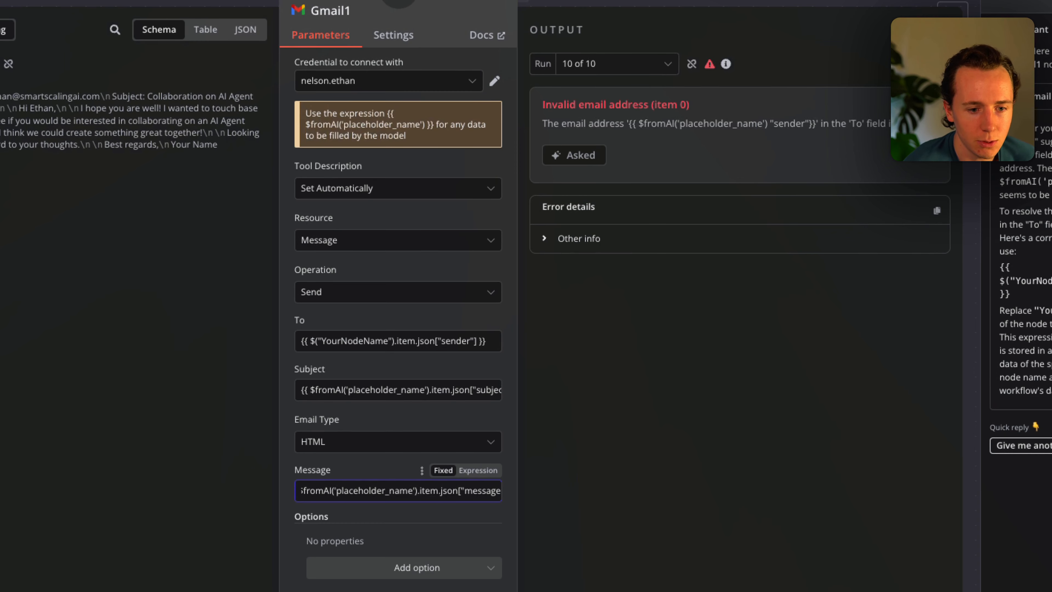
Start another test run and resend the copied collaboration request to the Telegram bot.
key("Escape")
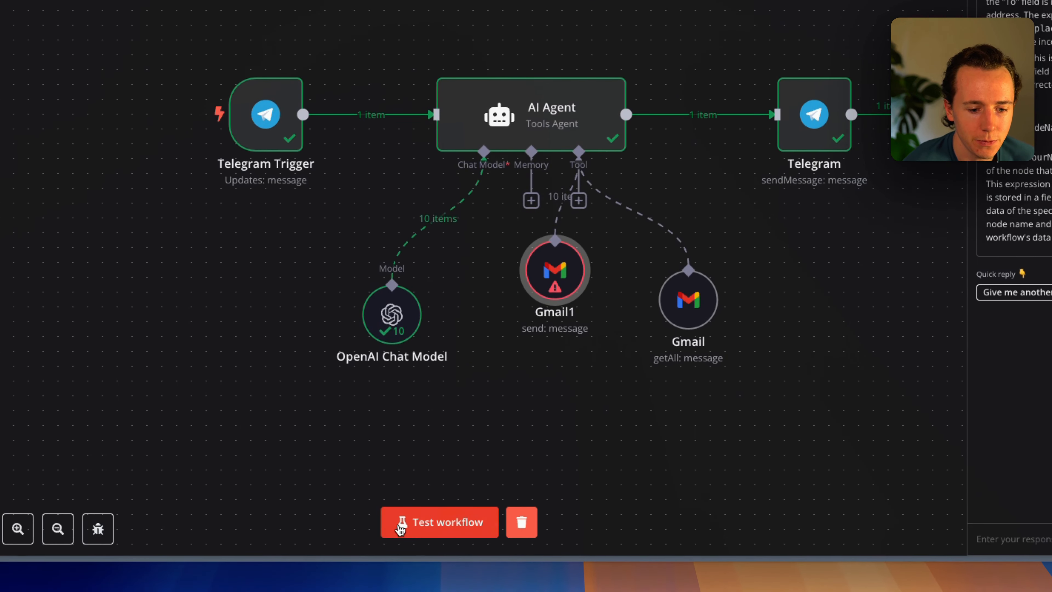
left_click(401, 530)
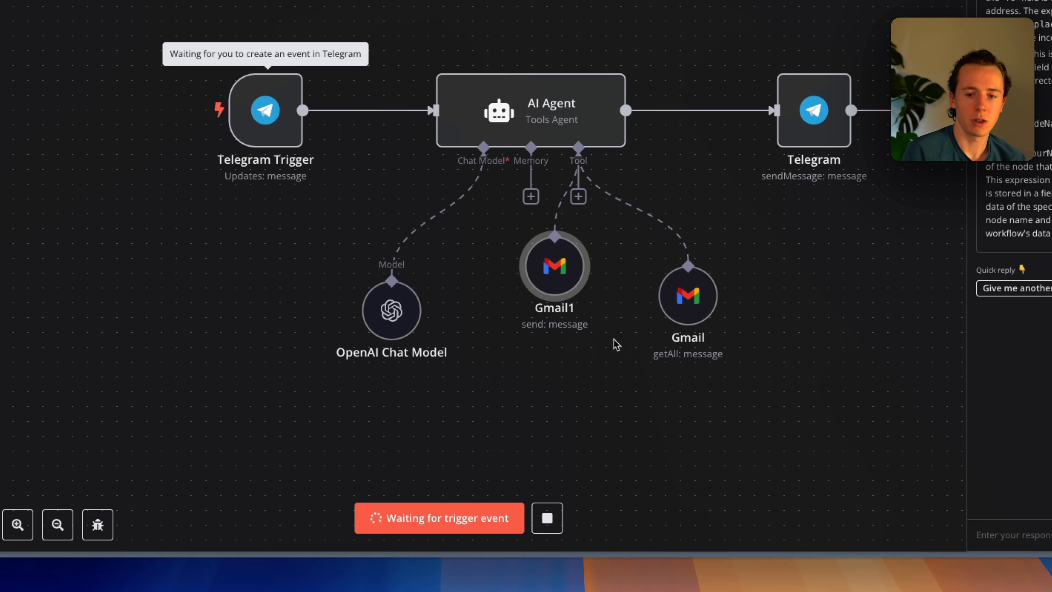
key("super+Tab")
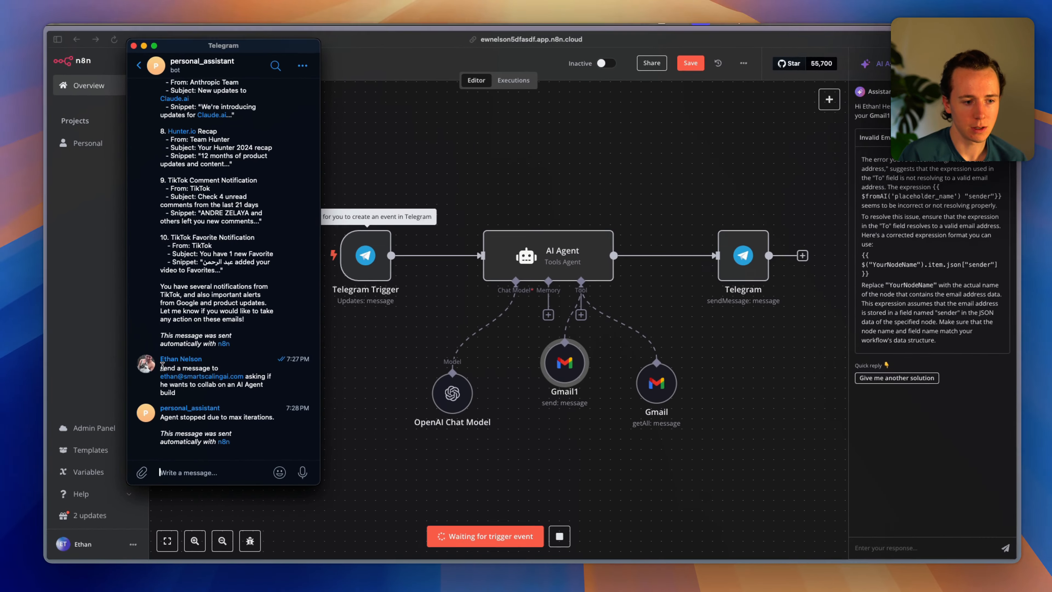
left_click_drag(166, 368, 202, 388)
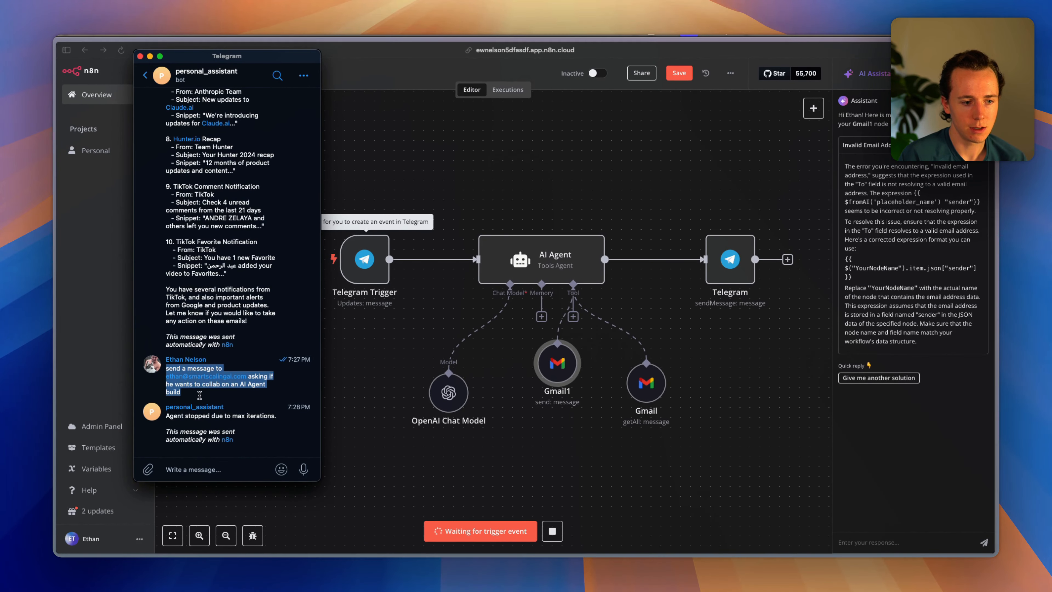
key("super+c")
left_click(223, 469)
key("super+v")
key("Return")
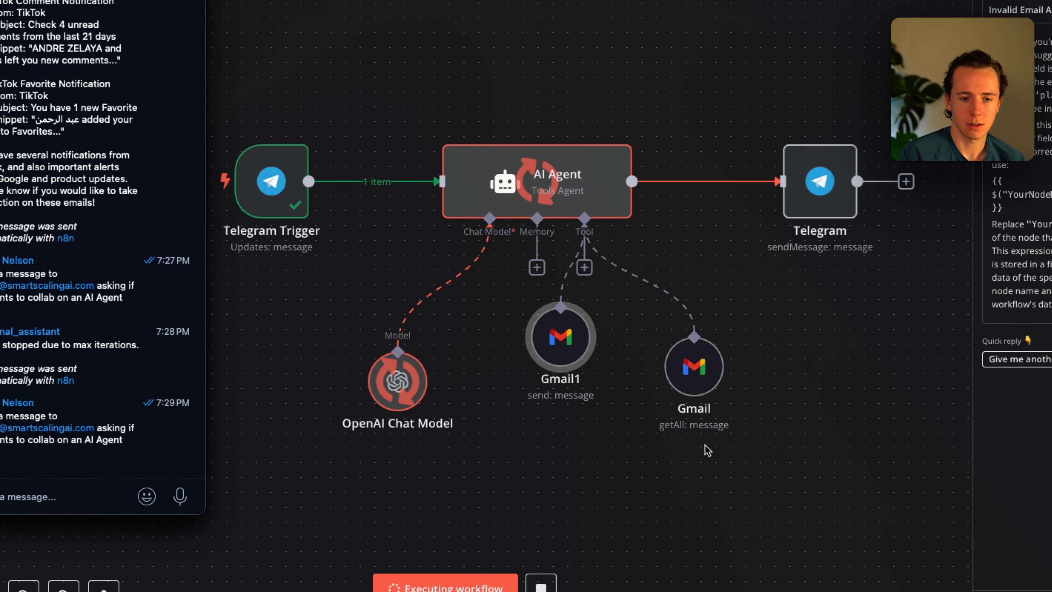
left_click(564, 362)
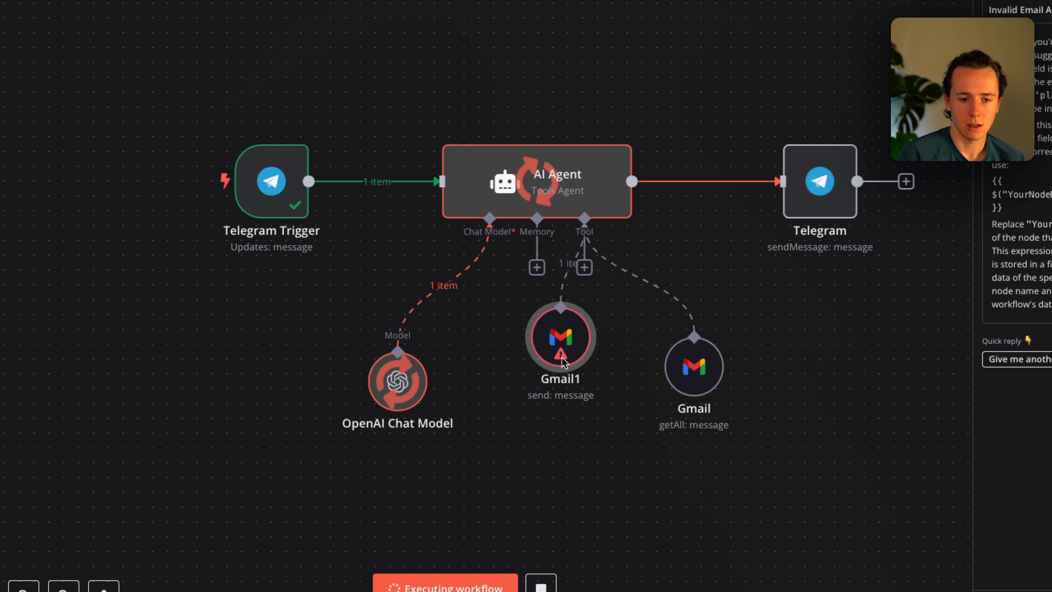
mouse_move(561, 355)
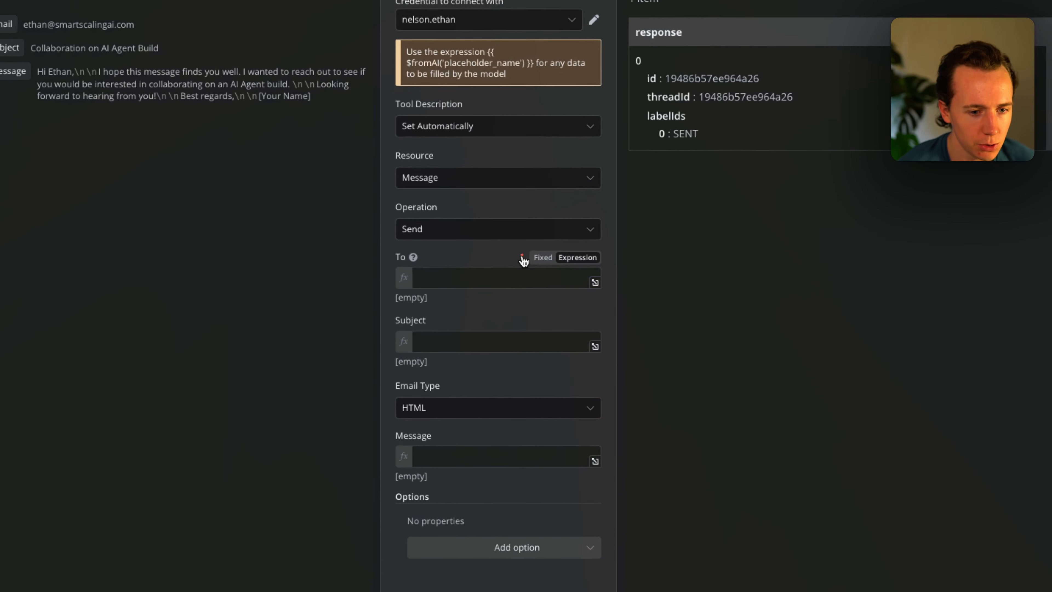
Set Gmail1's To field to the expression {{ $fromAI("email") }} and copy it.
left_click(543, 257)
left_click(577, 257)
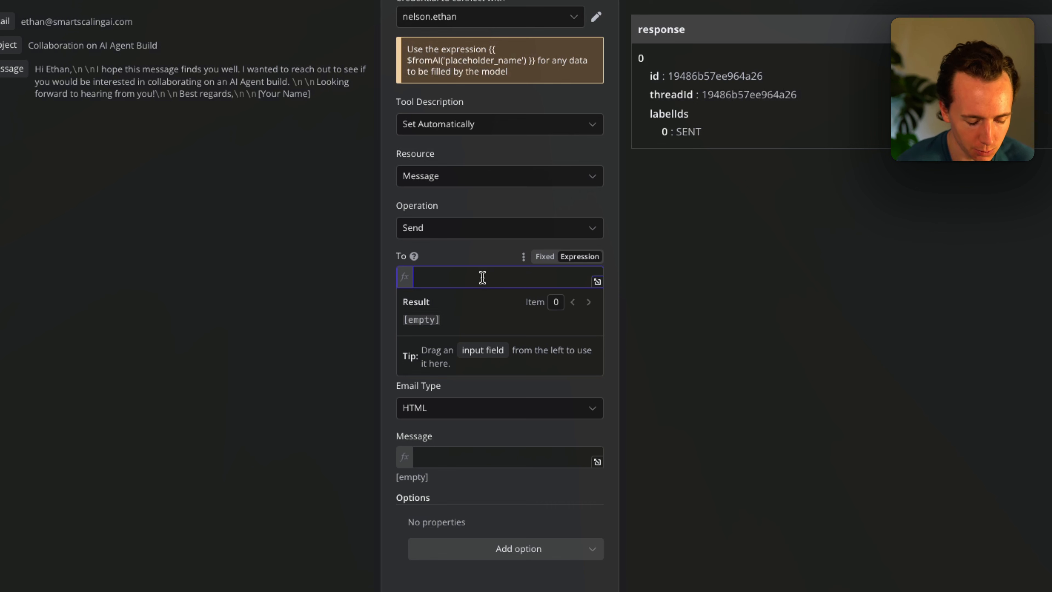
scroll(469, 251, "down", 1)
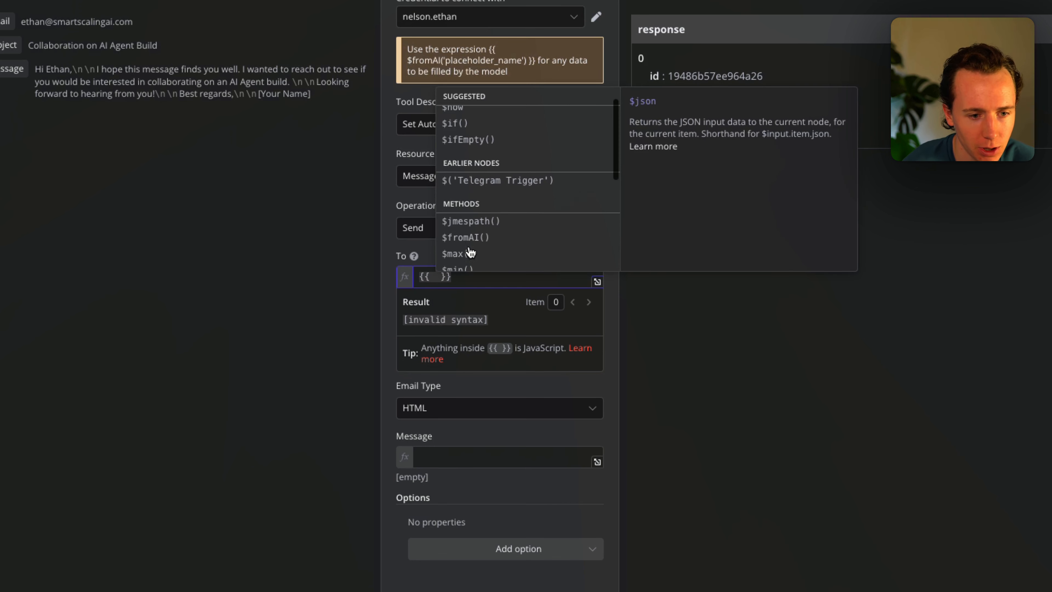
left_click(472, 228)
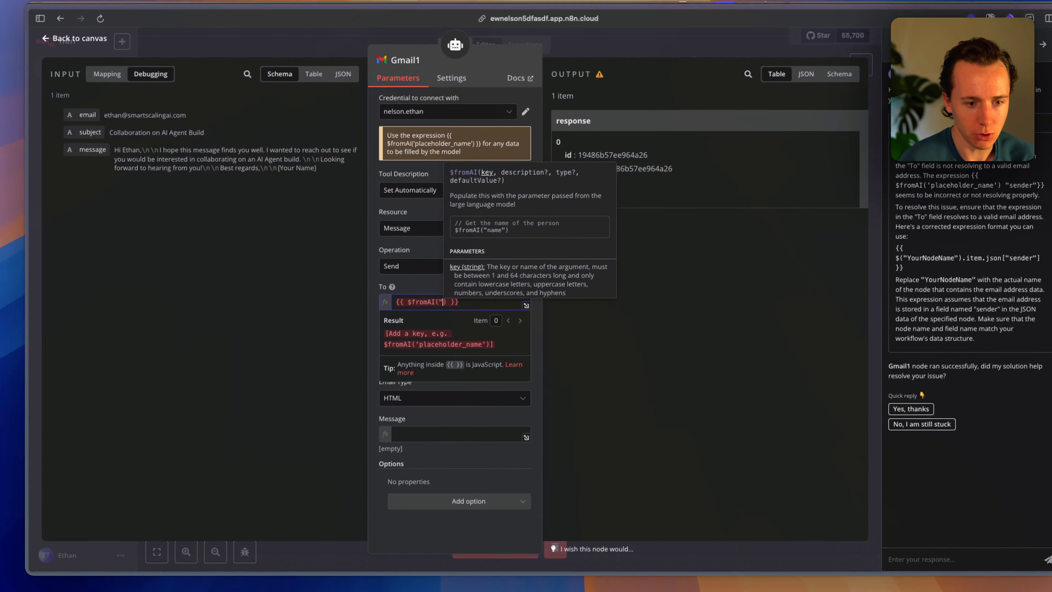
type("\"email")
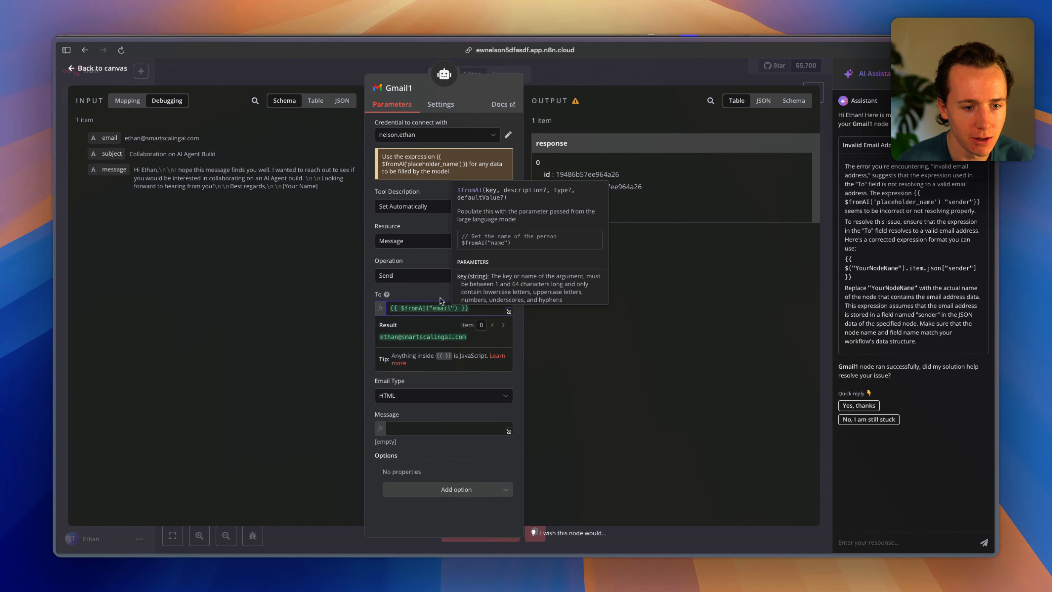
left_click(418, 285)
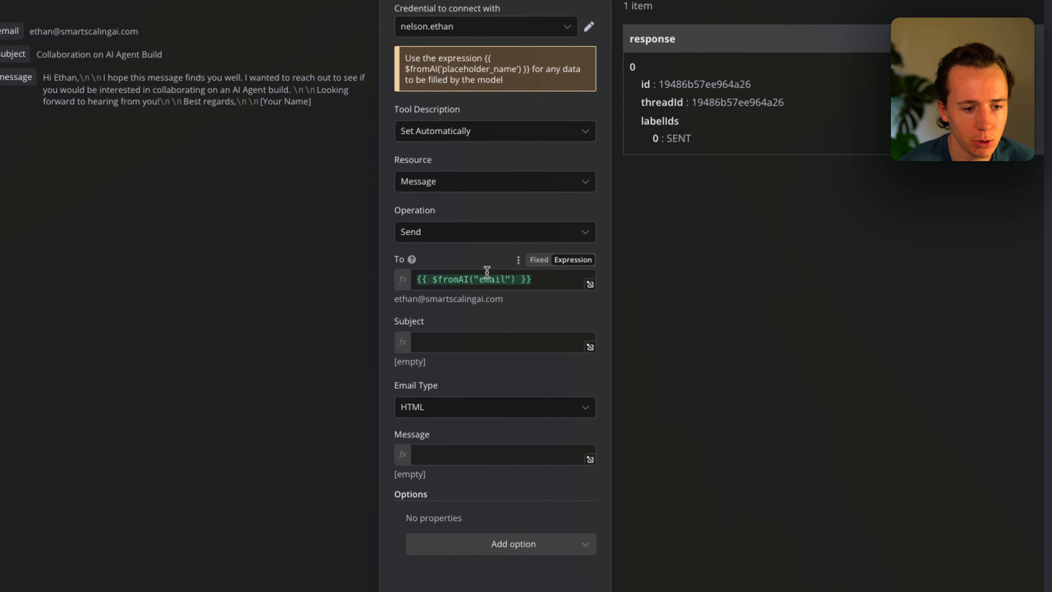
triple_click(435, 308)
key("ctrl+c")
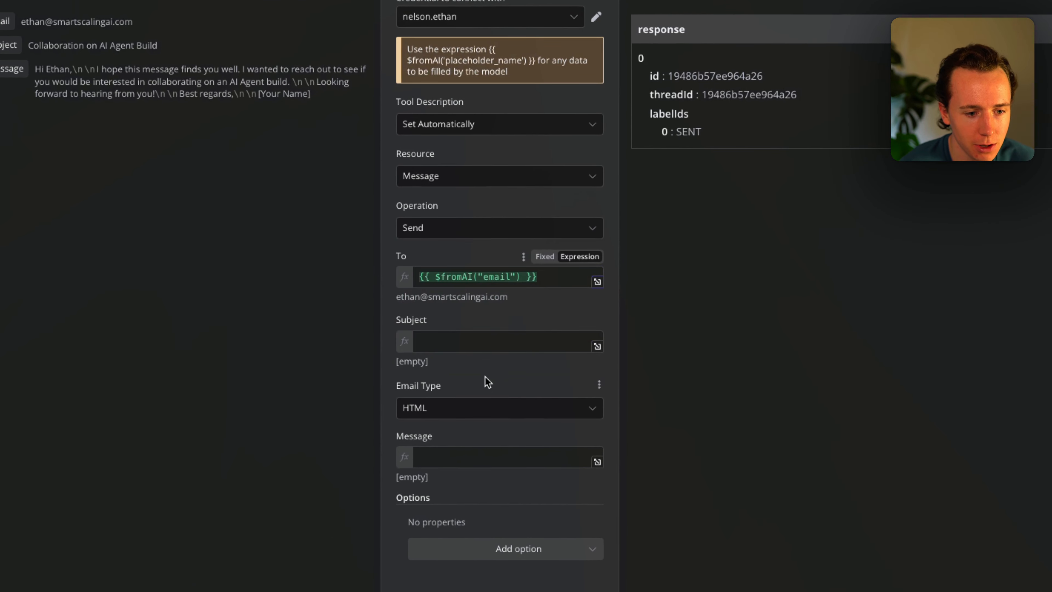
Paste that expression into Subject and Message, changing their keys to subject and message.
left_click(477, 345)
key("ctrl+v")
double_click(472, 345)
type("su")
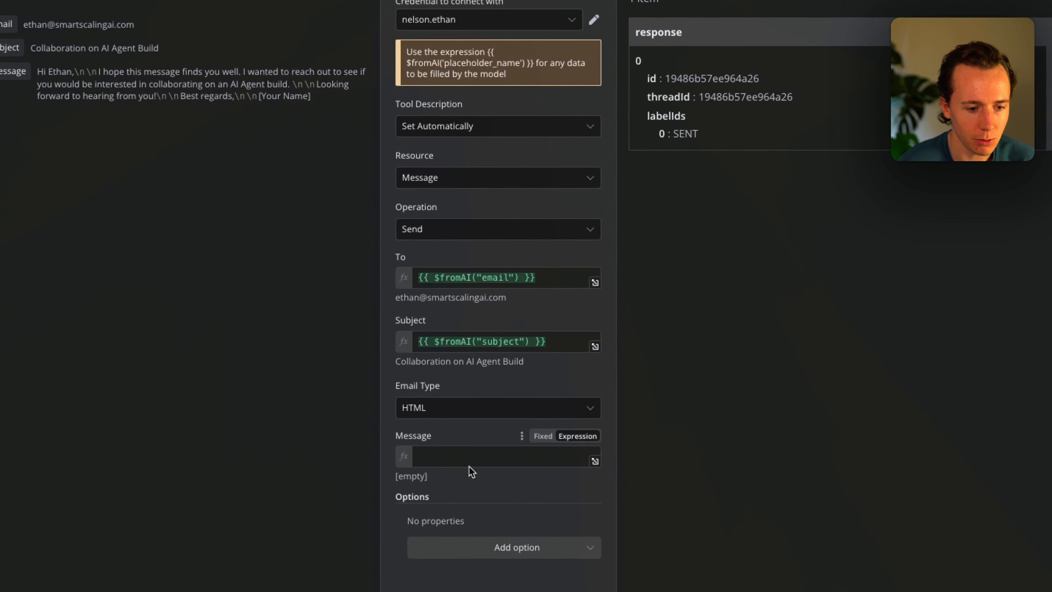
left_click(430, 429)
key("ctrl+v")
double_click(503, 457)
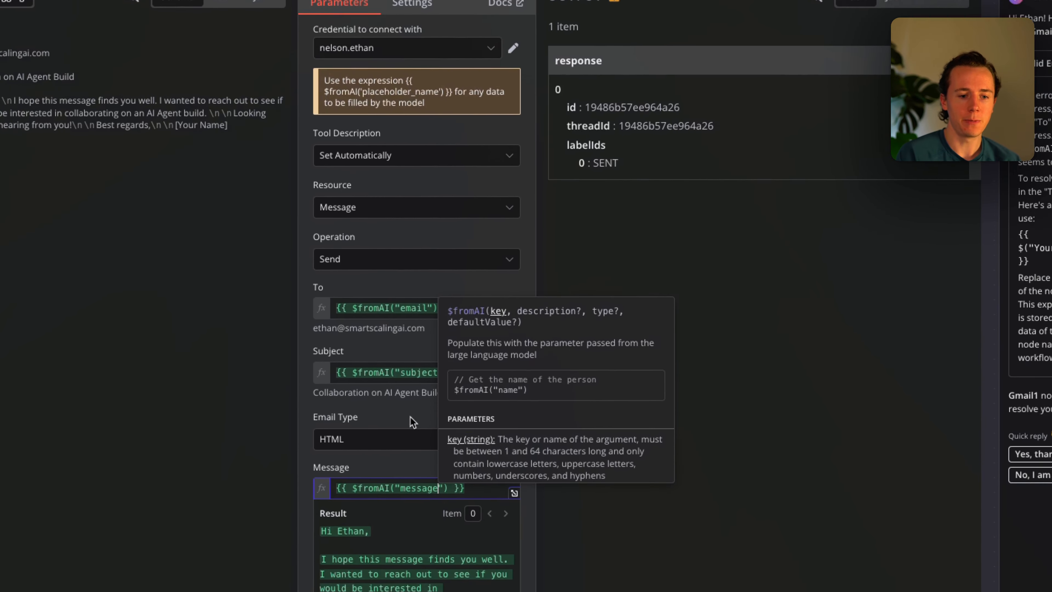
left_click(427, 528)
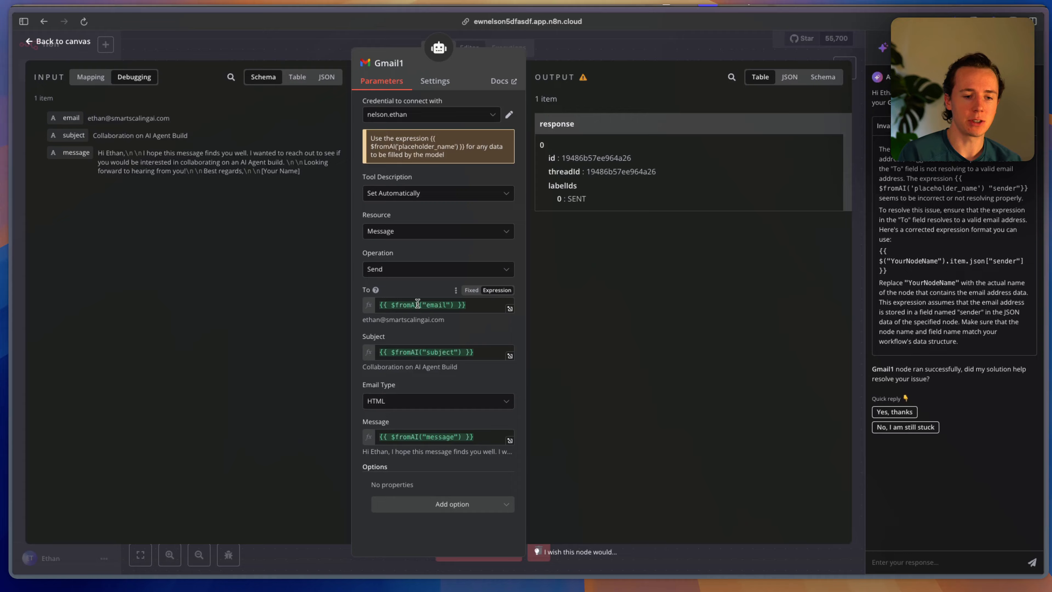
left_click_drag(418, 304, 472, 309)
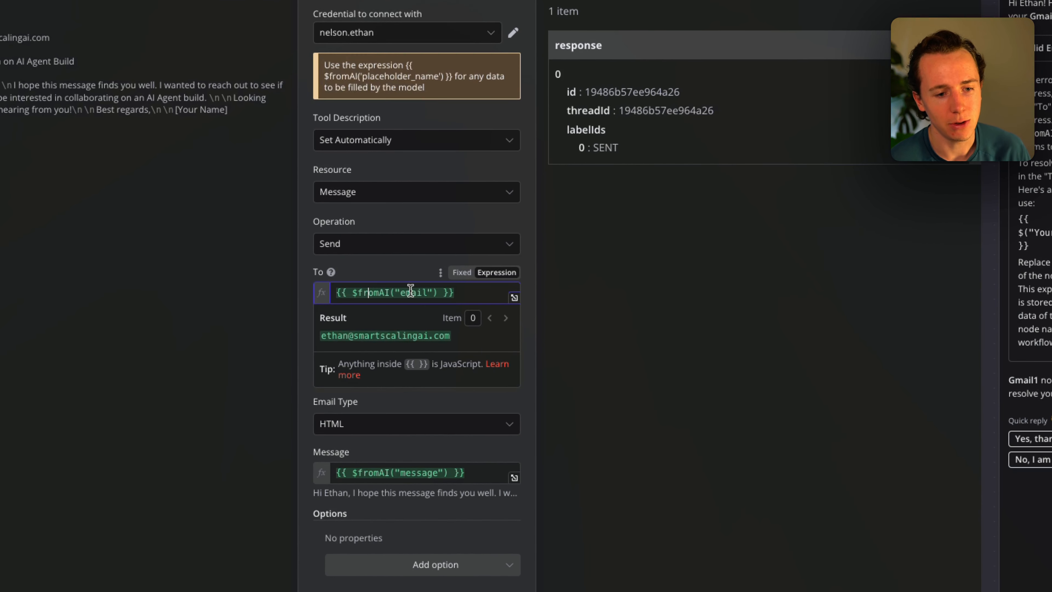
left_click(416, 266)
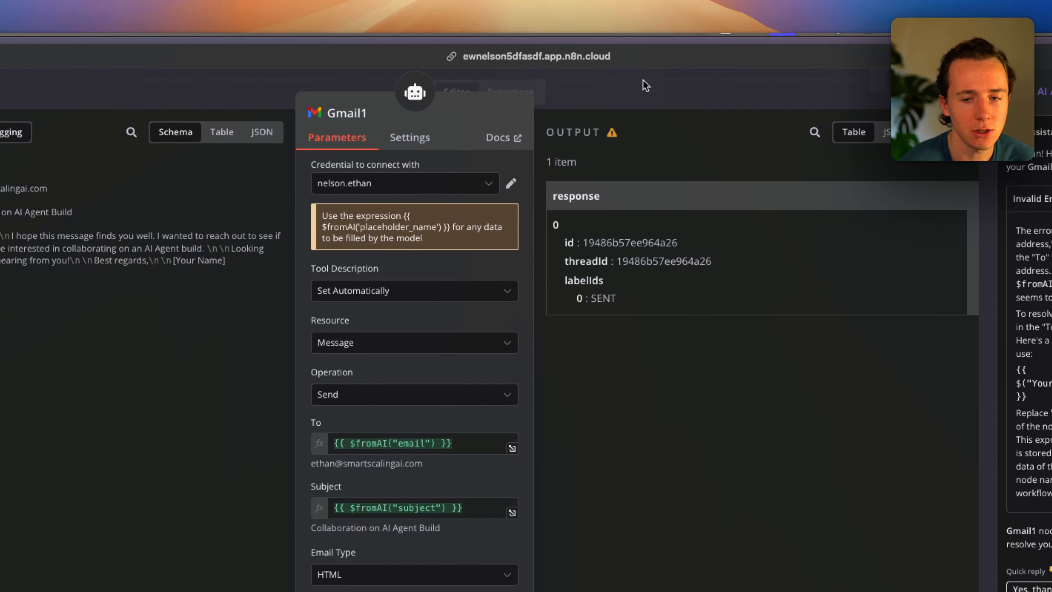
left_click(643, 83)
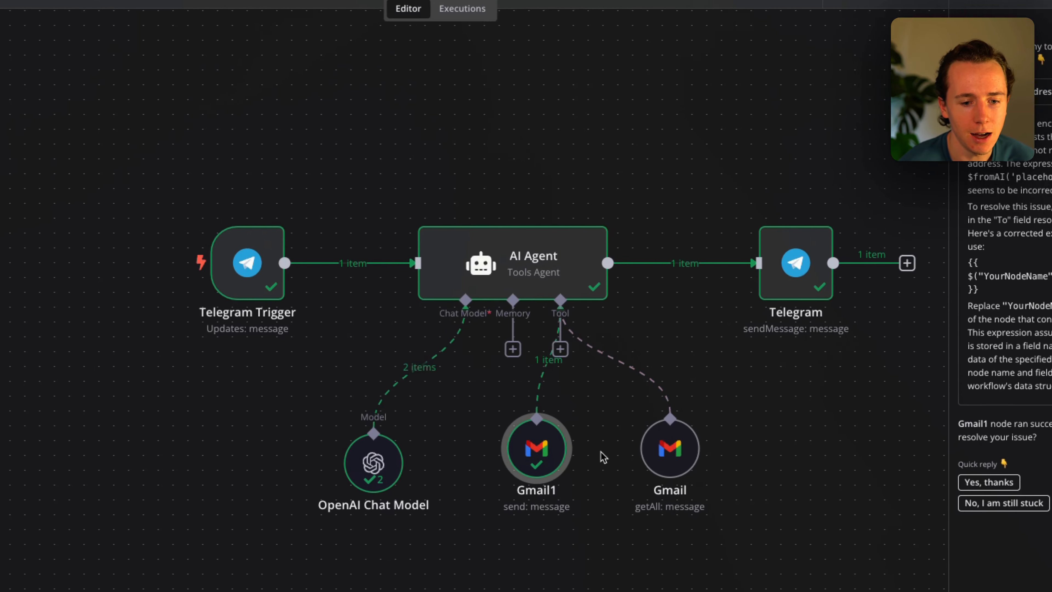
Start a test run and resend the collaboration email request to the Telegram bot.
scroll(704, 456, "down", 3)
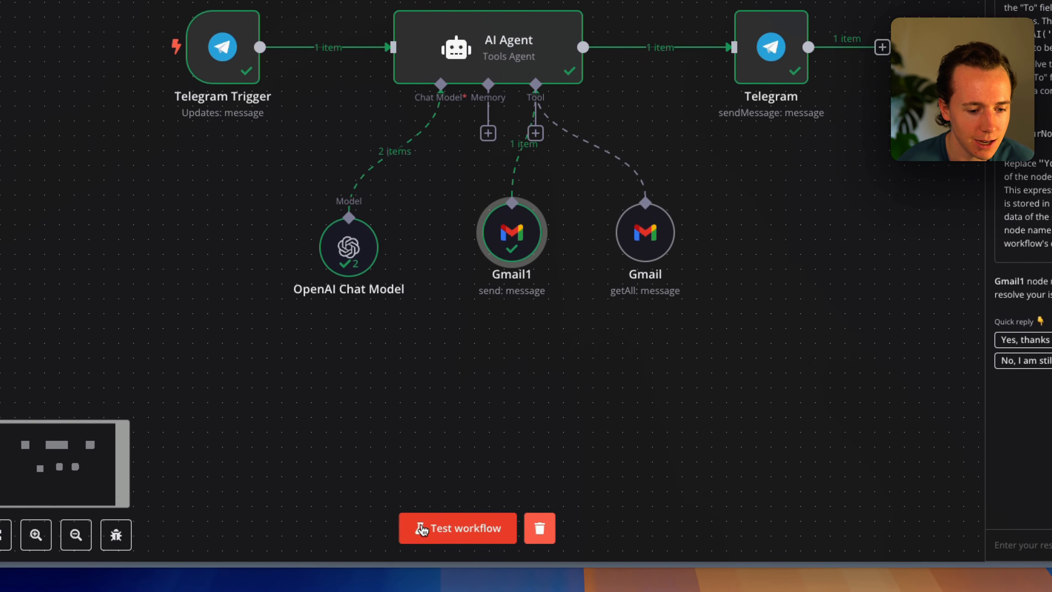
left_click(458, 528)
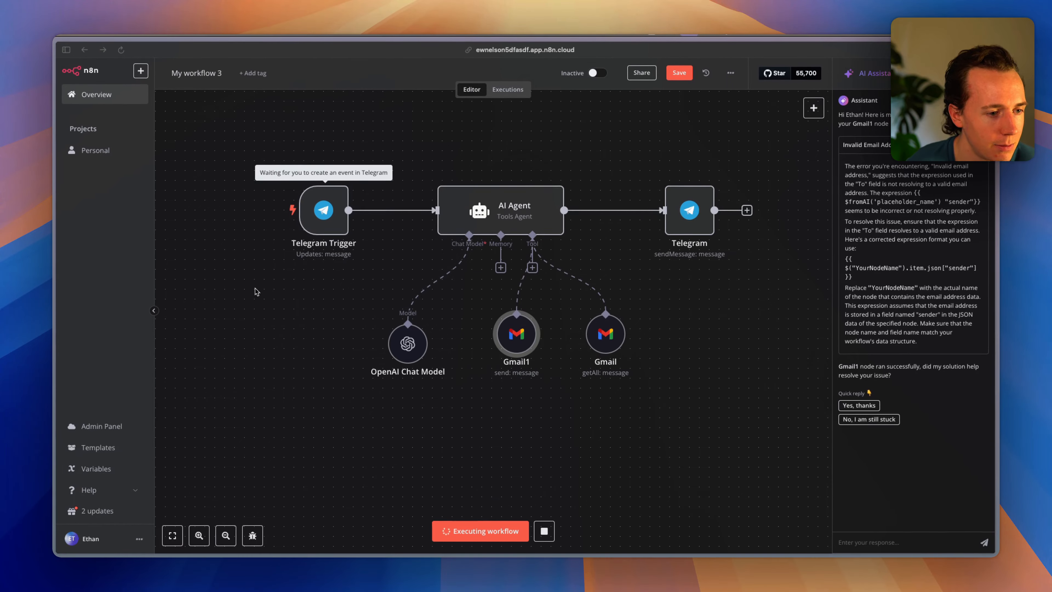
key("super+Tab")
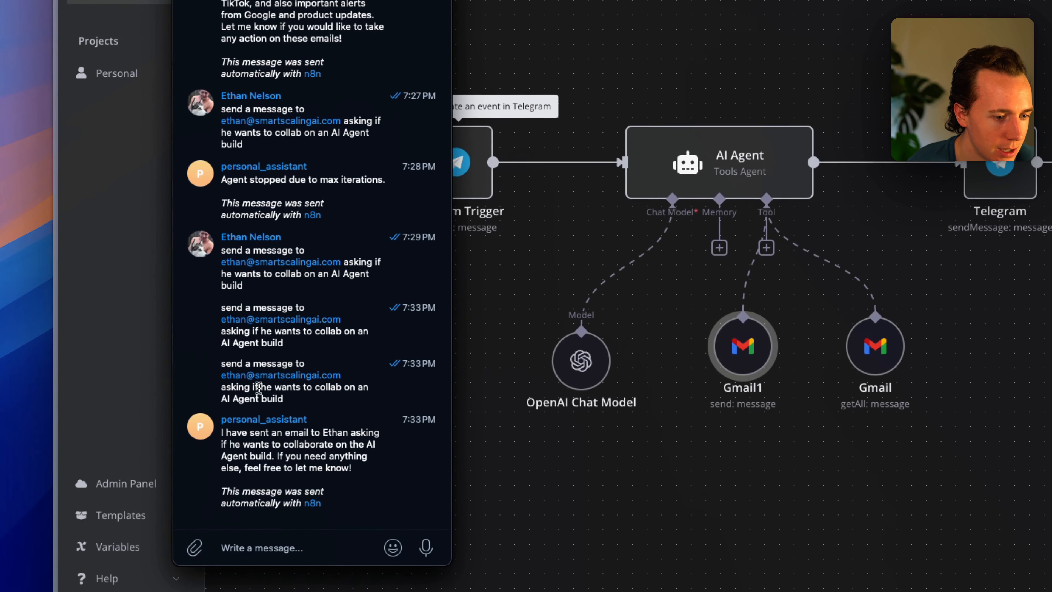
scroll(255, 373, "up", 1)
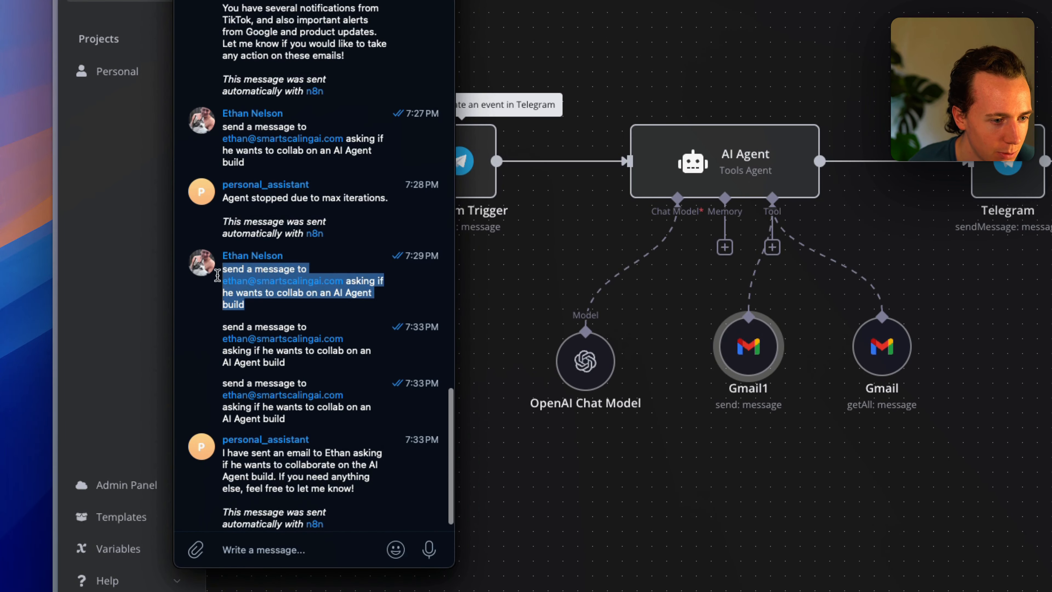
key("super+v")
key("Return")
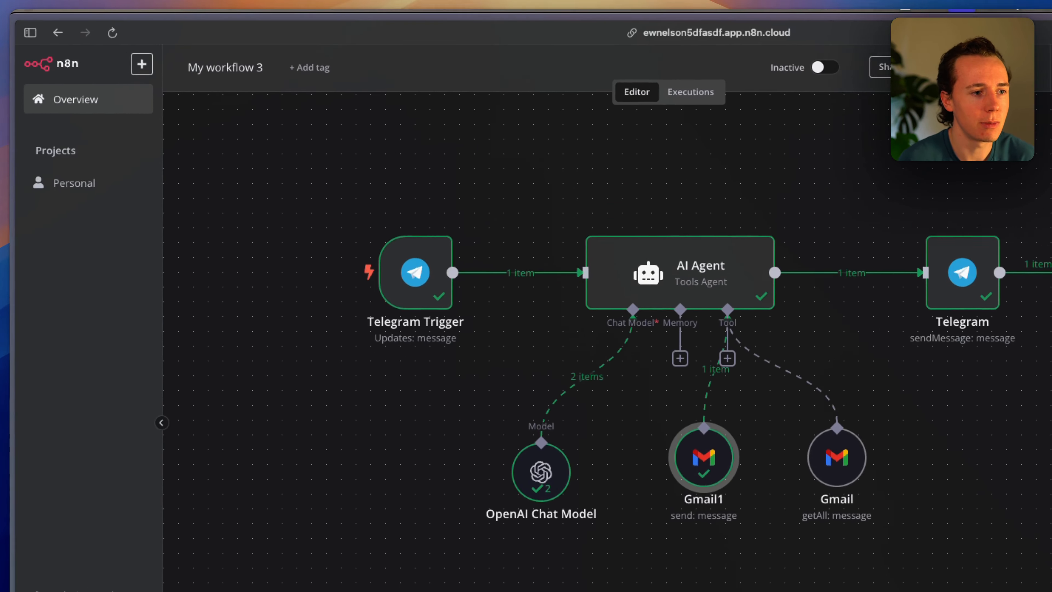
Switch to Gmail and open the Collaboration on AI Agent Build email.
mouse_move(8, 174)
left_click(82, 174)
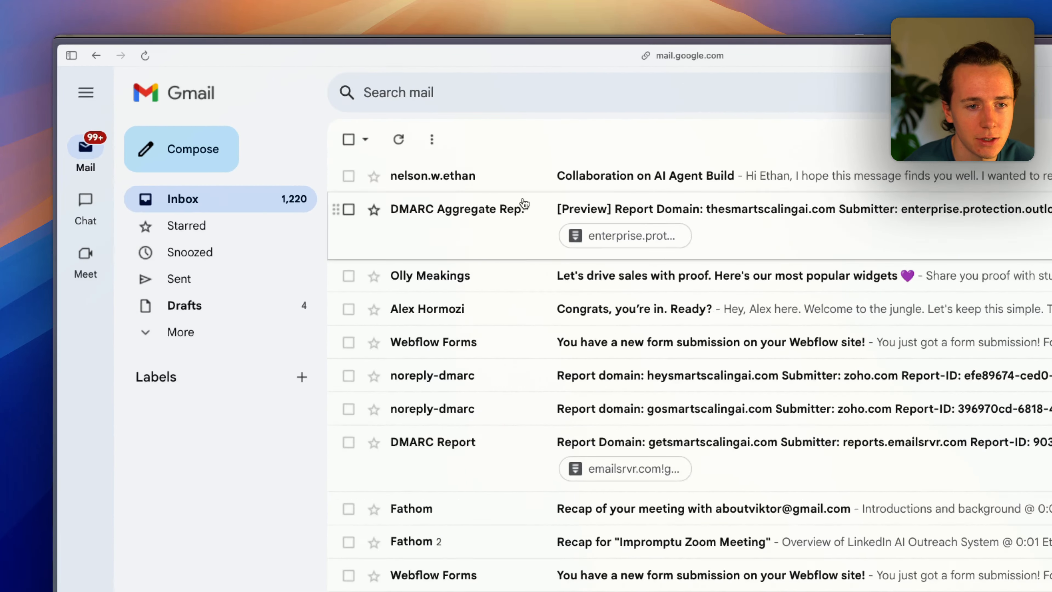
left_click(410, 168)
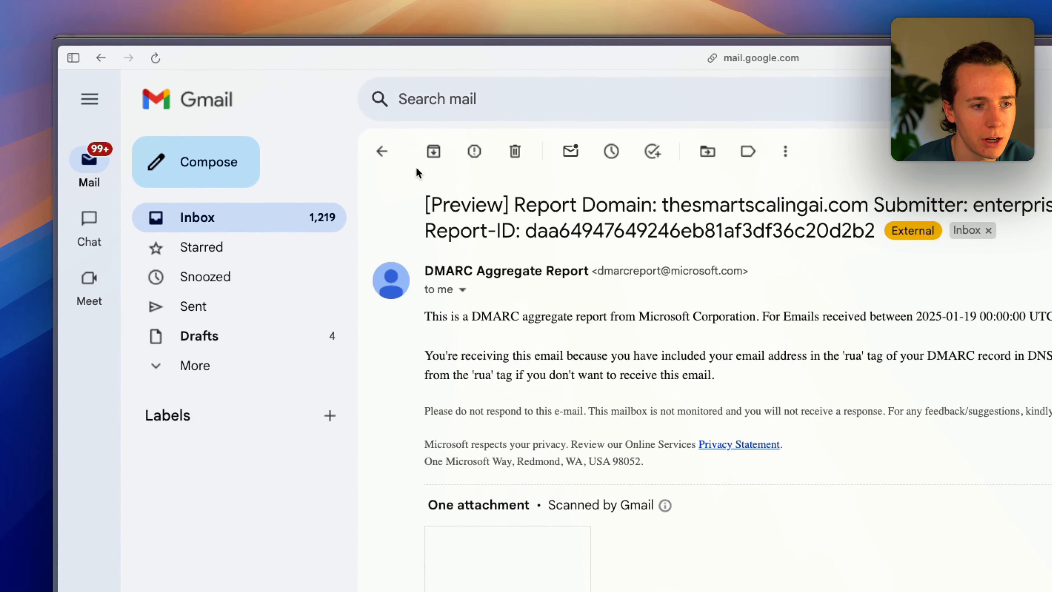
left_click(276, 112)
left_click(583, 181)
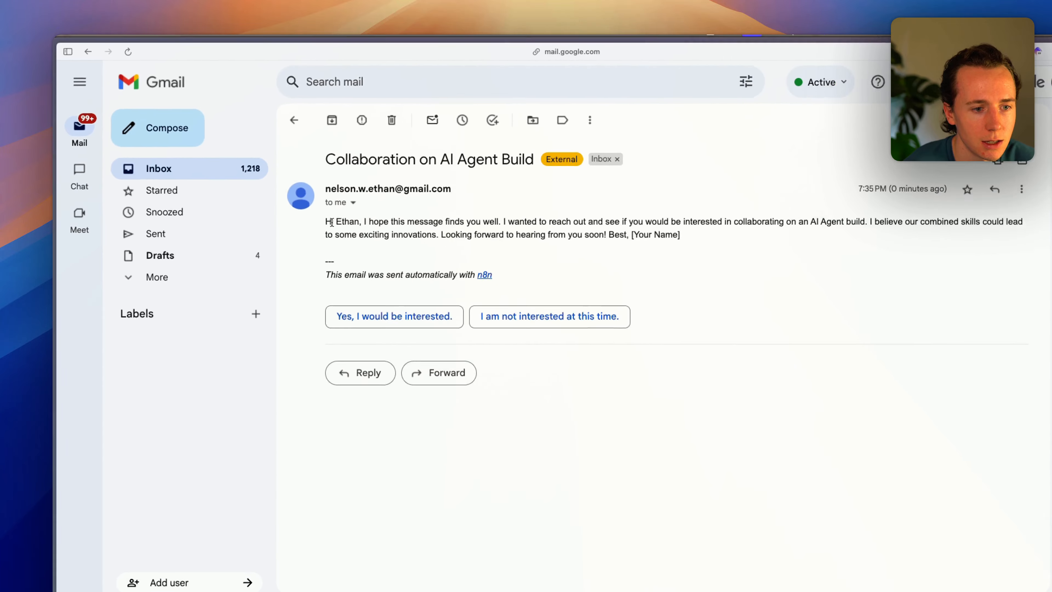
Review the email's subject line, invitation body, sign-off and sent-with-n8n footer.
left_click_drag(433, 290, 655, 309)
left_click_drag(461, 219, 596, 217)
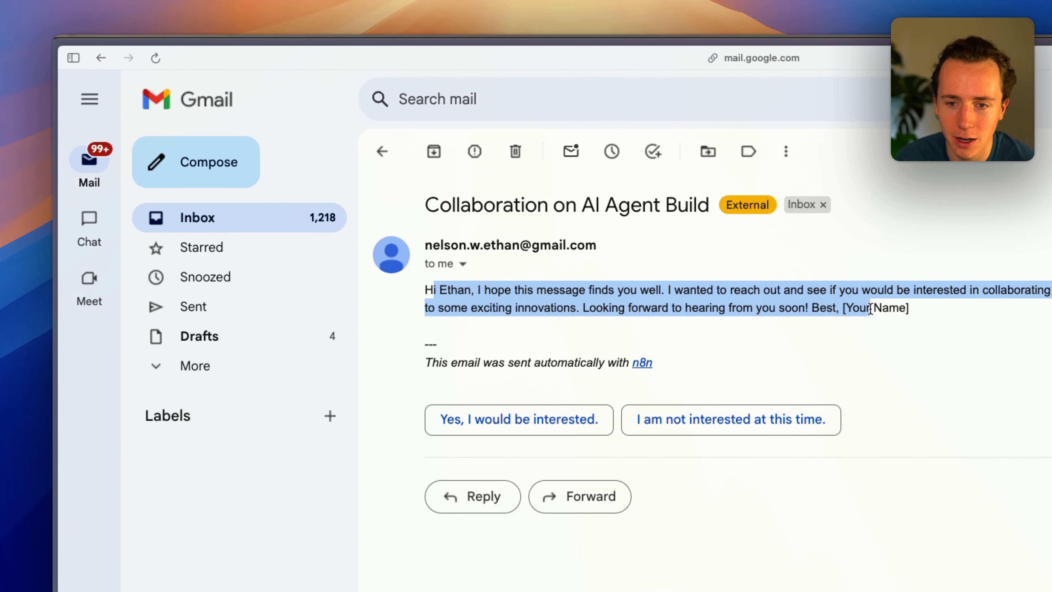
left_click(842, 307)
left_click_drag(817, 309, 925, 315)
left_click(938, 316)
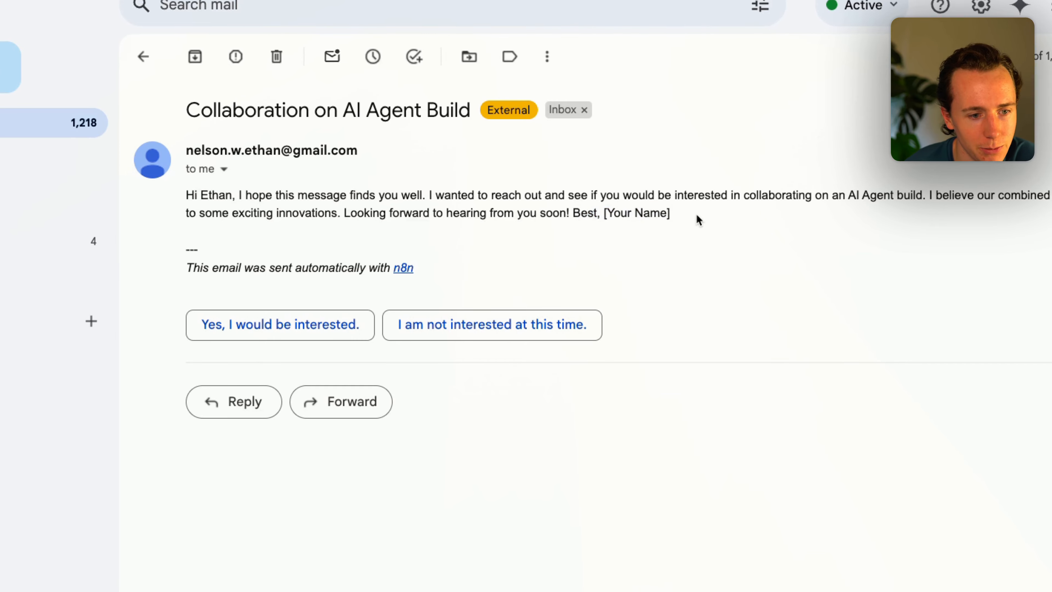
left_click_drag(185, 267, 420, 270)
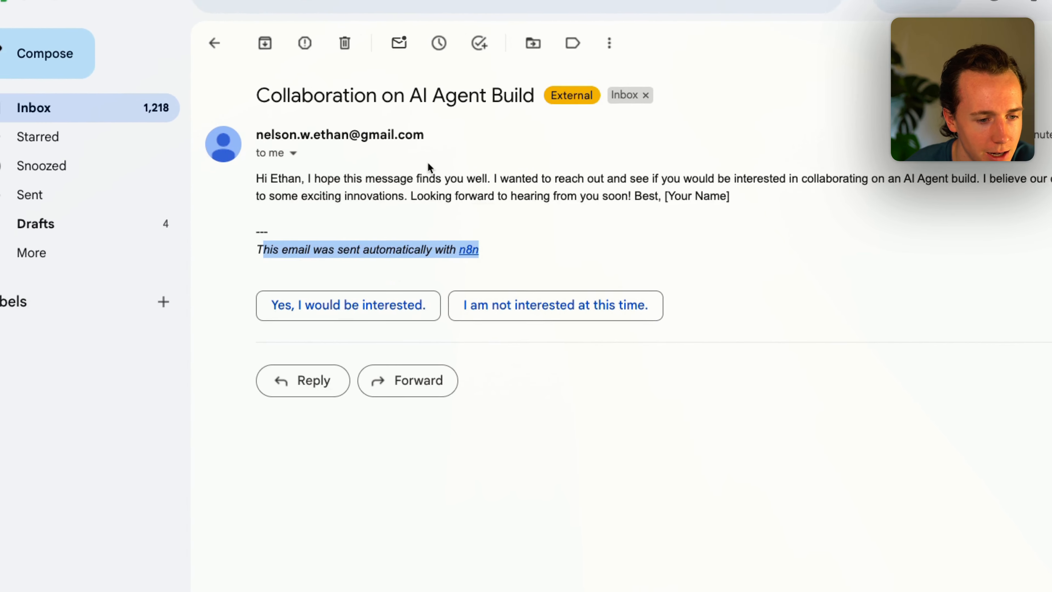
left_click(324, 207)
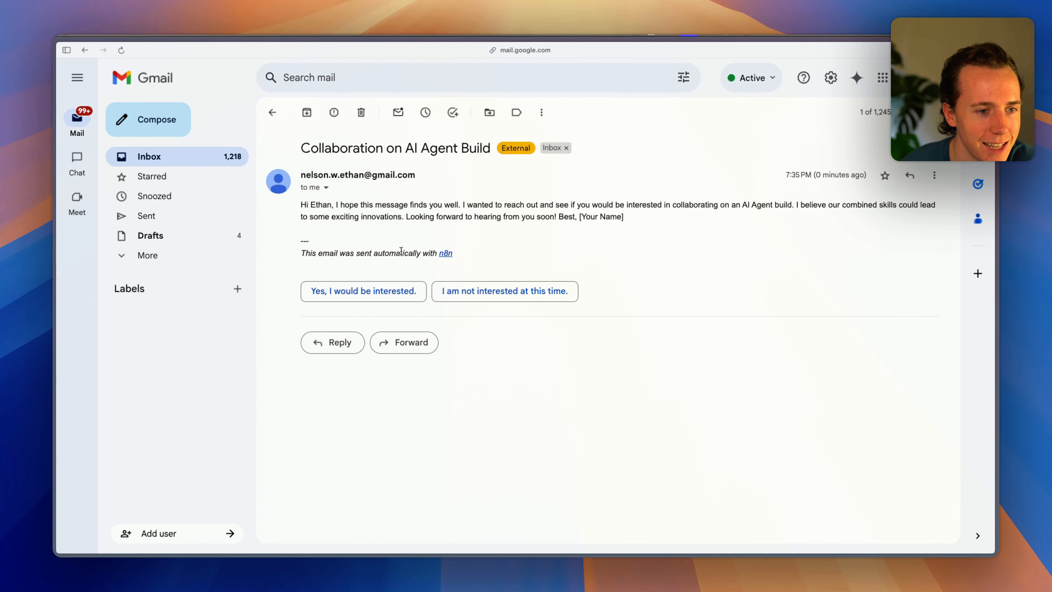
left_click_drag(310, 148, 486, 148)
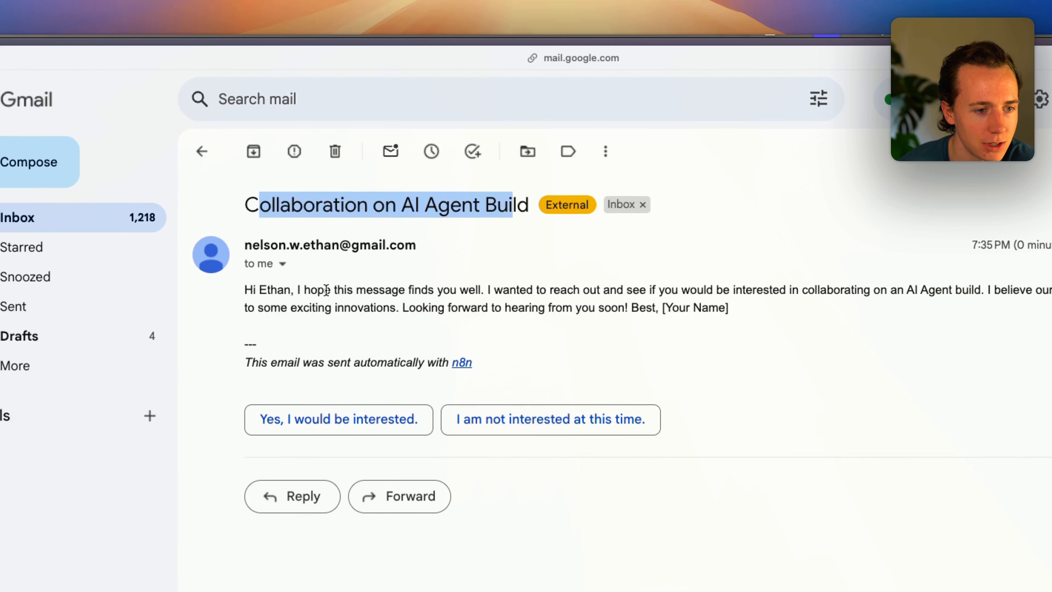
left_click_drag(303, 290, 404, 350)
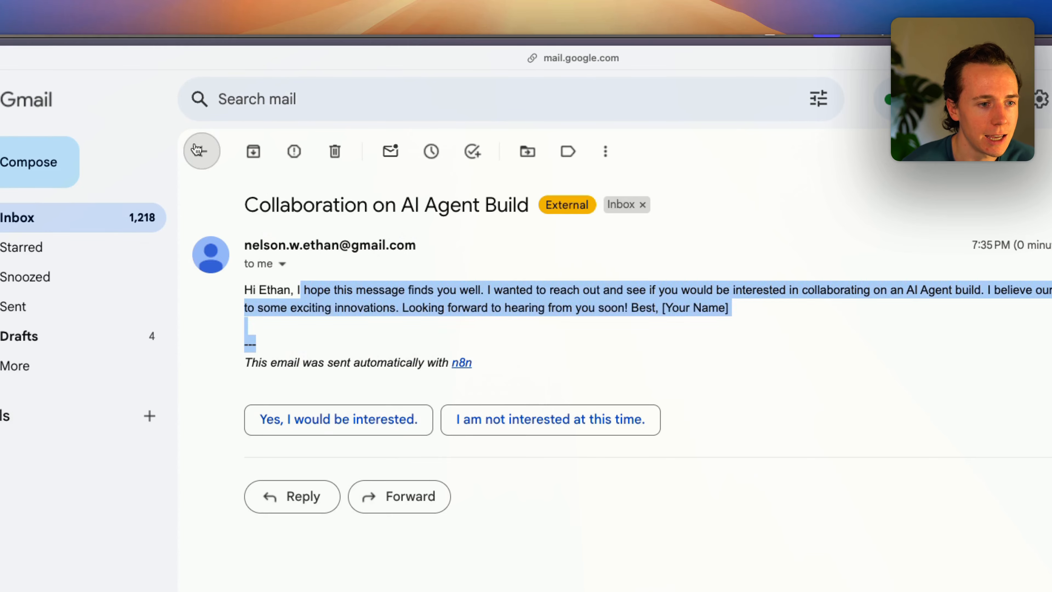
left_click(198, 148)
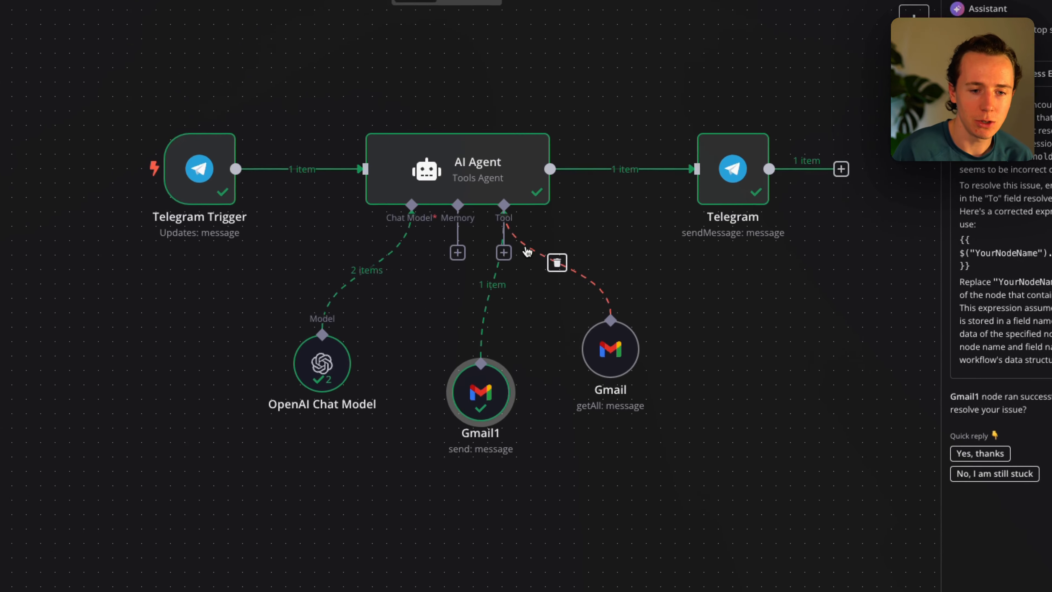
left_click(533, 267)
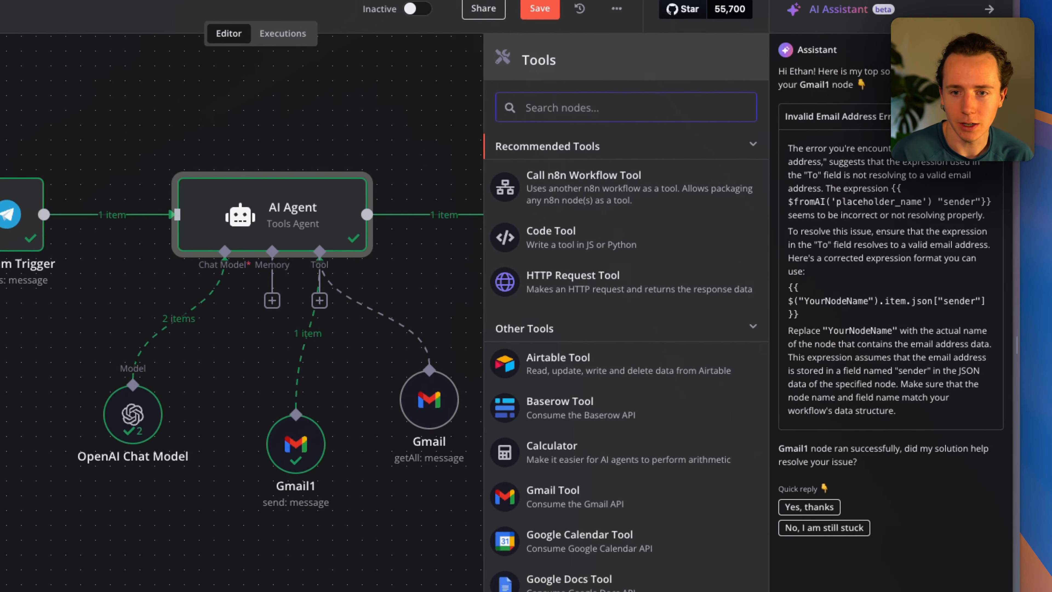
type("calendar")
left_click(613, 170)
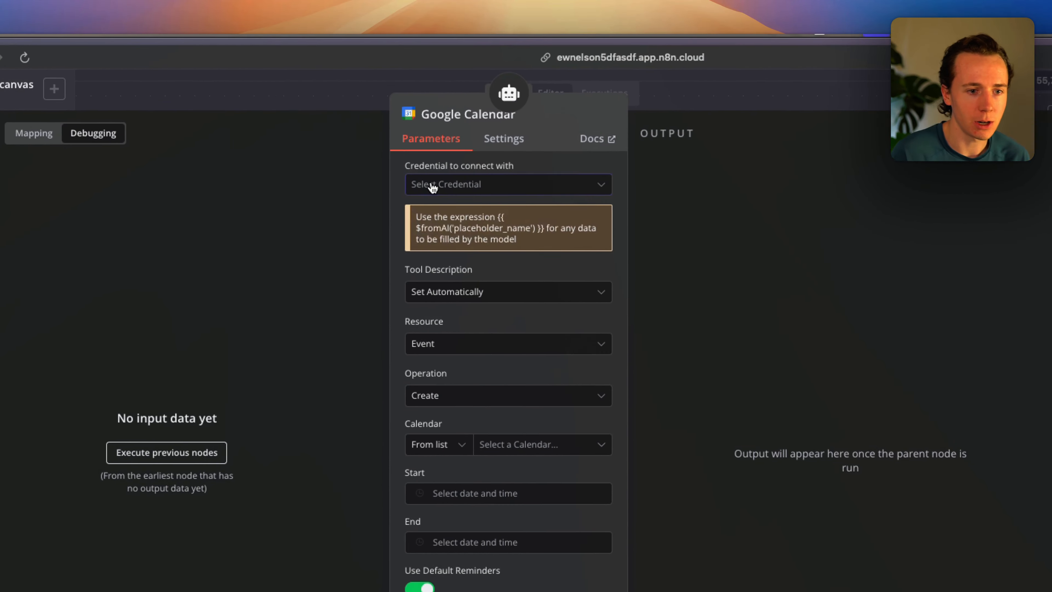
left_click(446, 185)
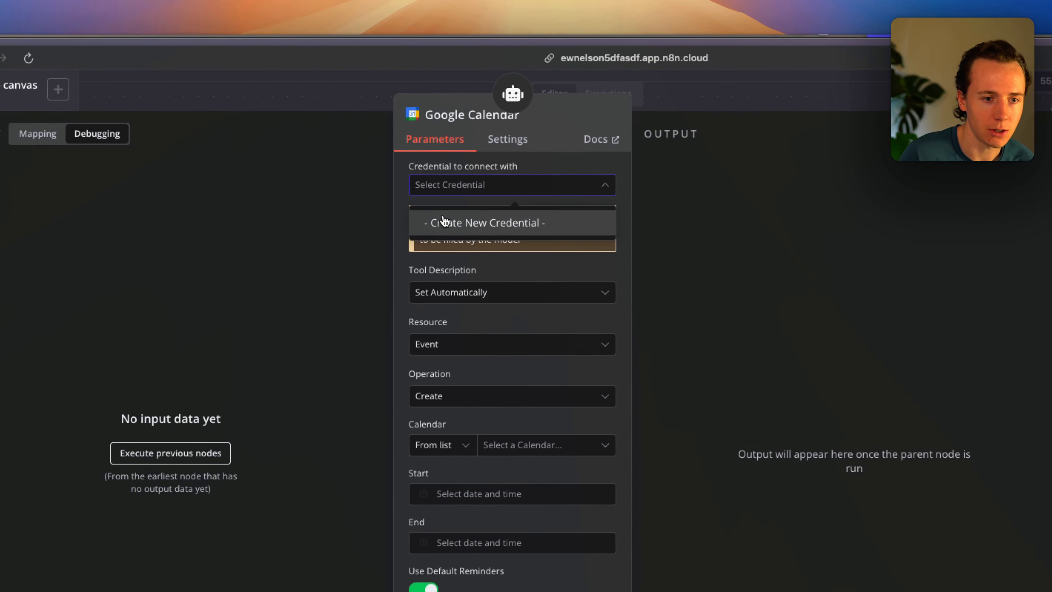
left_click(456, 222)
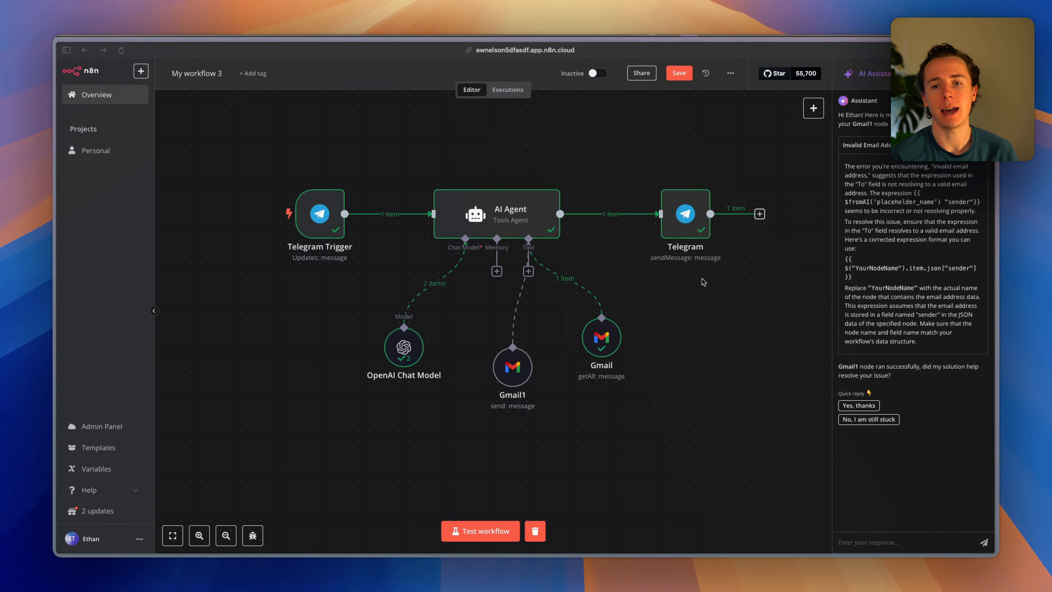
Add a Google Calendar tool to the AI Agent that creates events in the personal calendar.
left_click(528, 271)
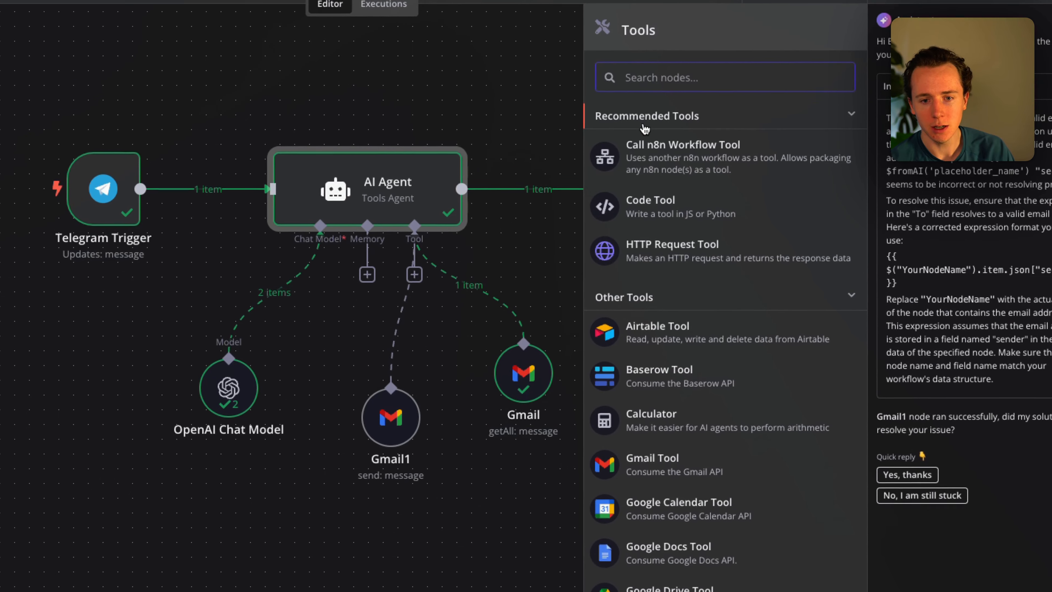
type("calendar")
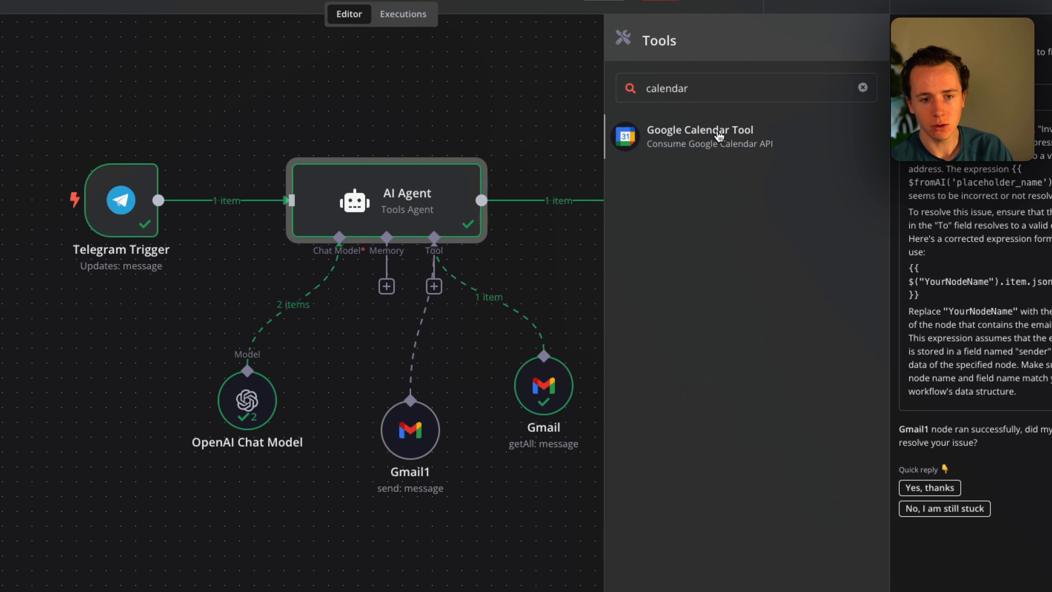
left_click(719, 136)
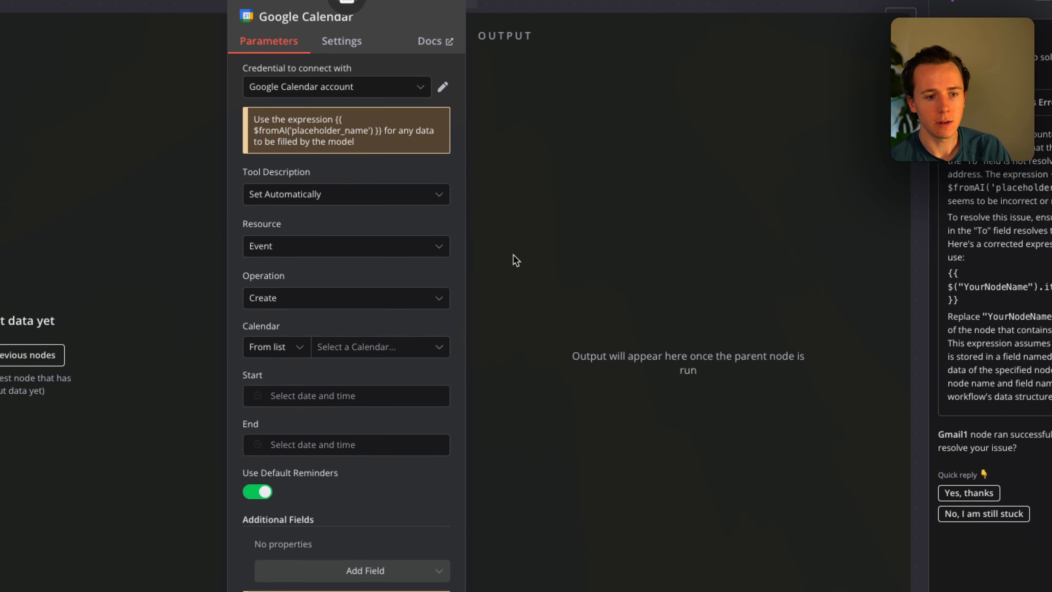
left_click(352, 87)
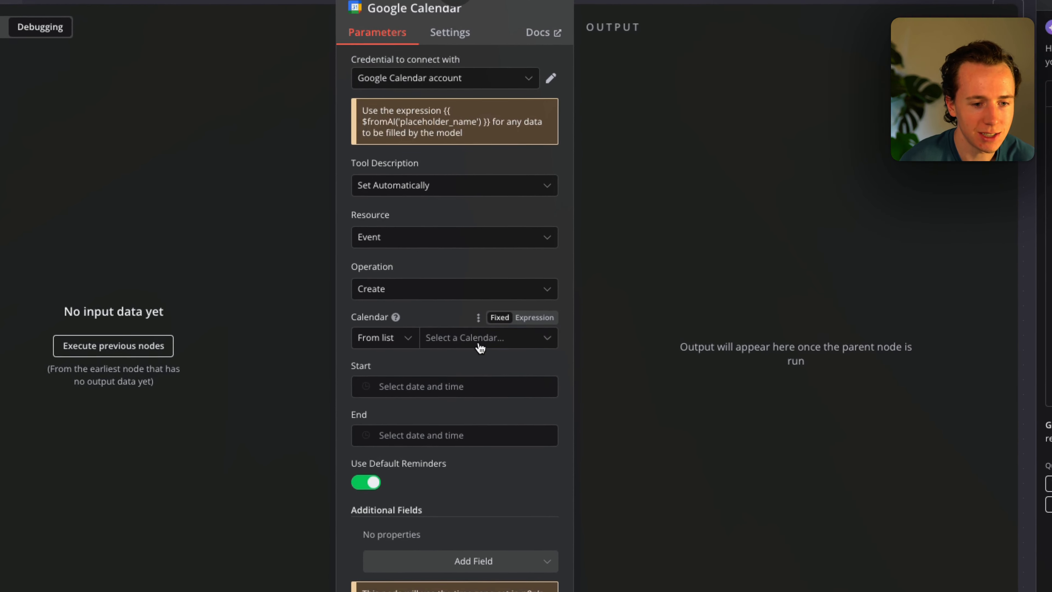
left_click(497, 310)
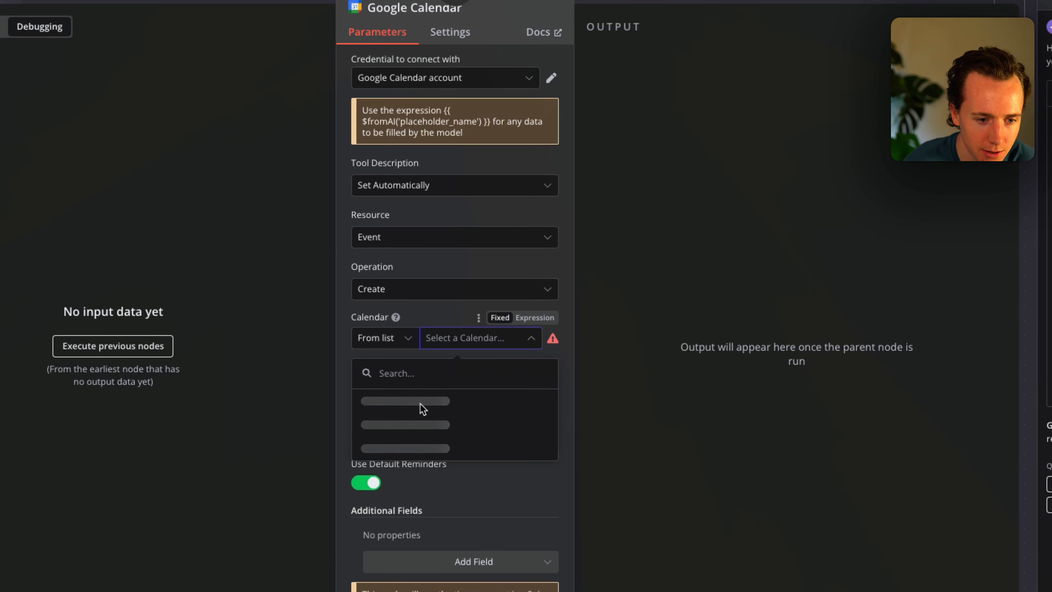
left_click(431, 424)
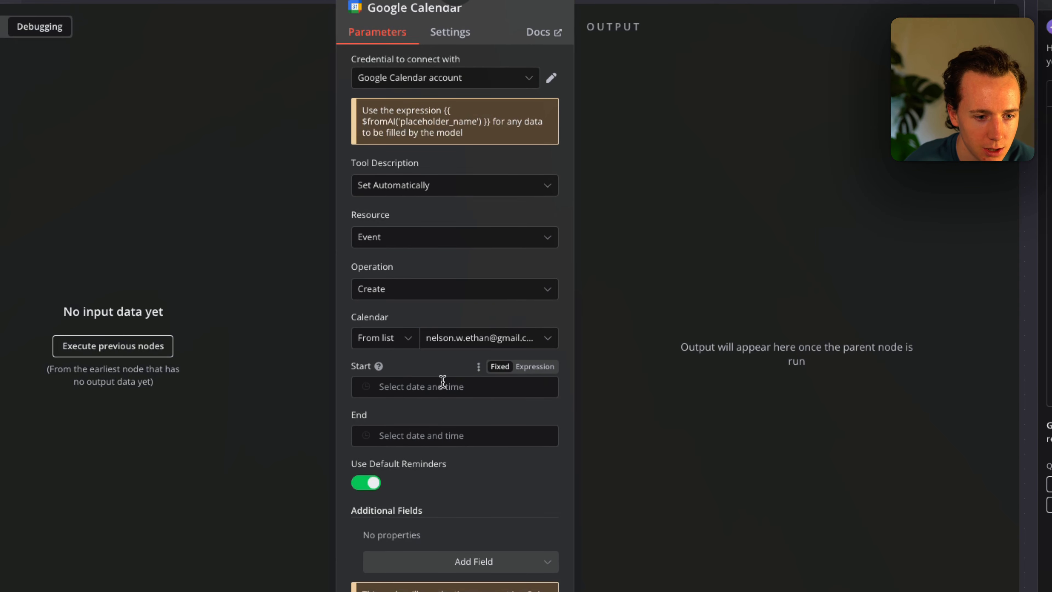
Set the event Start to the expression {{ $fromAI("startTime") }}.
left_click(418, 387)
left_click(535, 367)
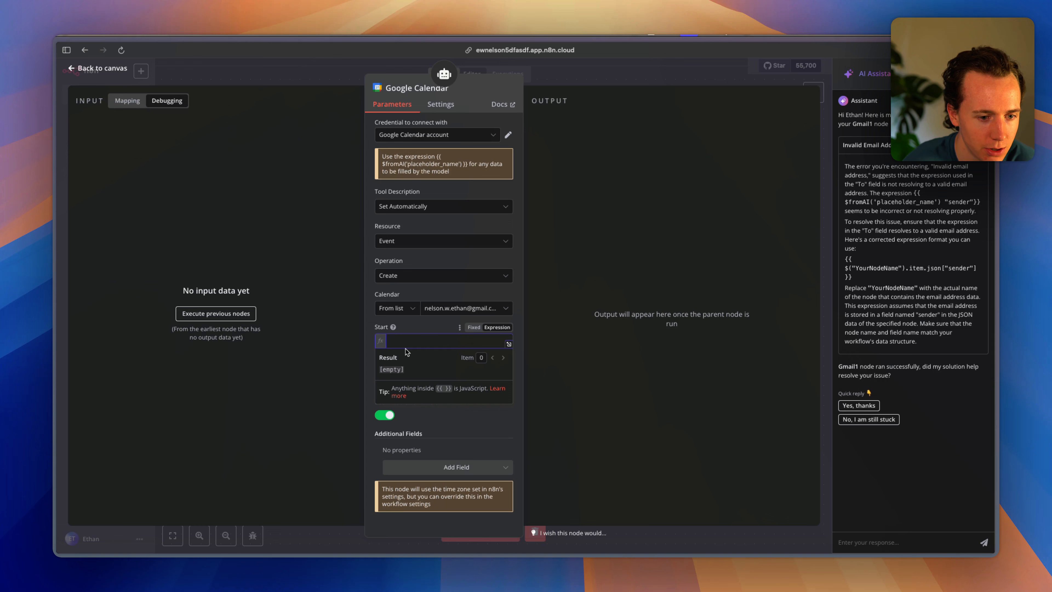
type("{")
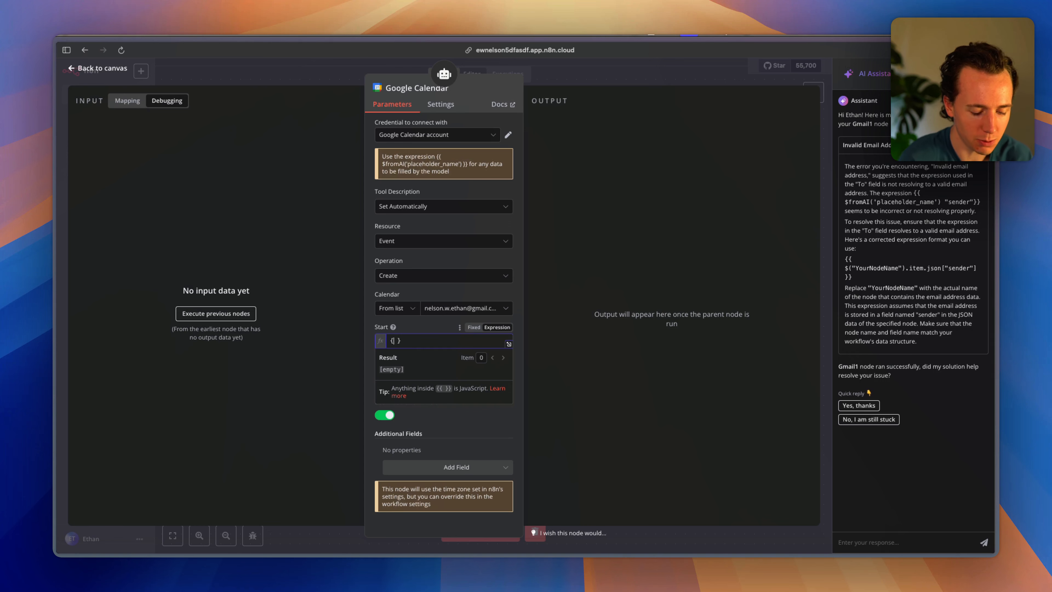
type("{")
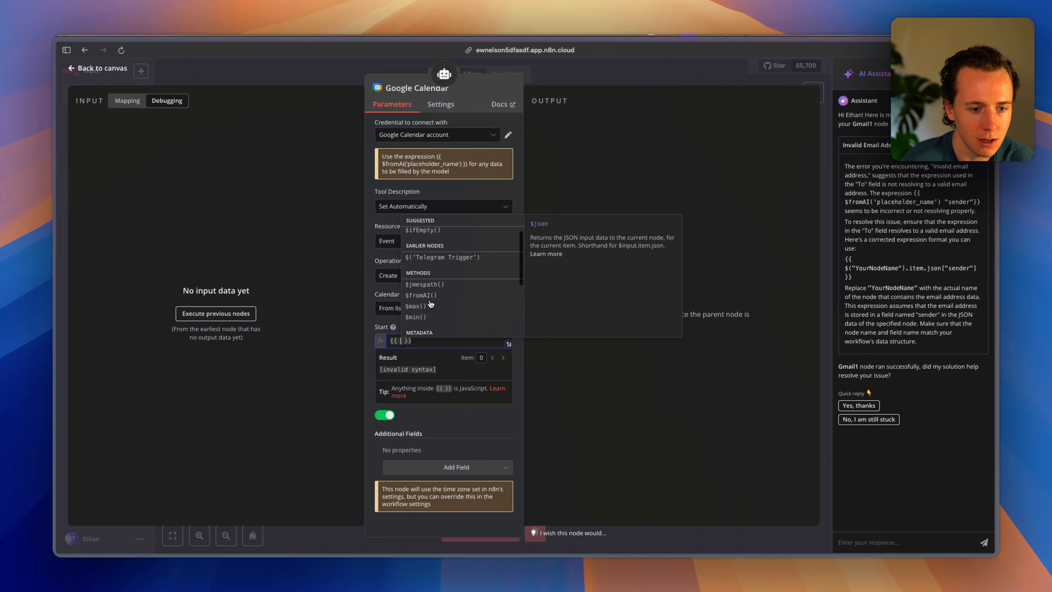
left_click(421, 296)
type("\"st")
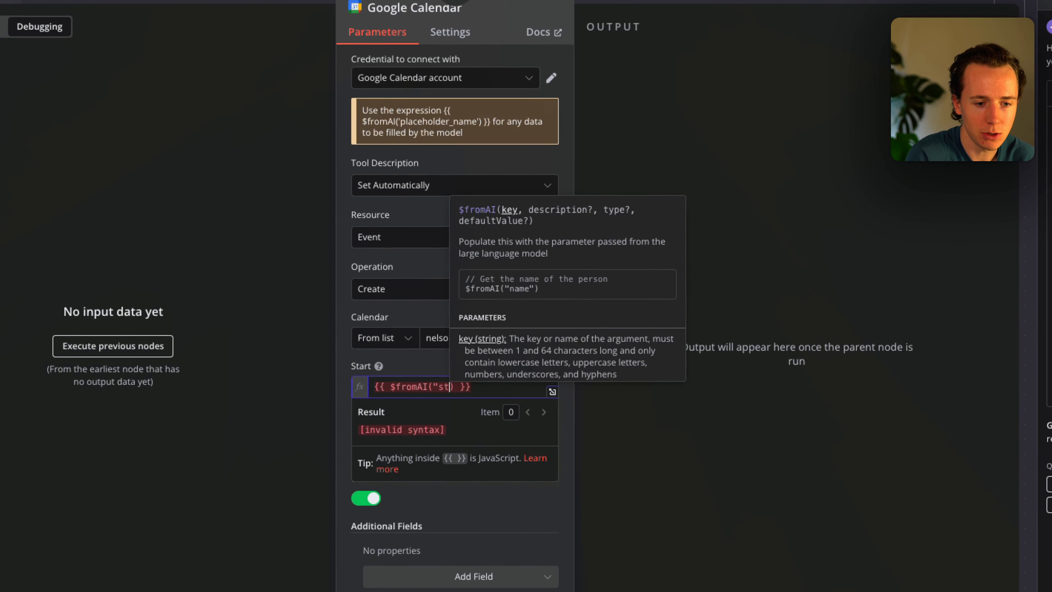
type("art\"")
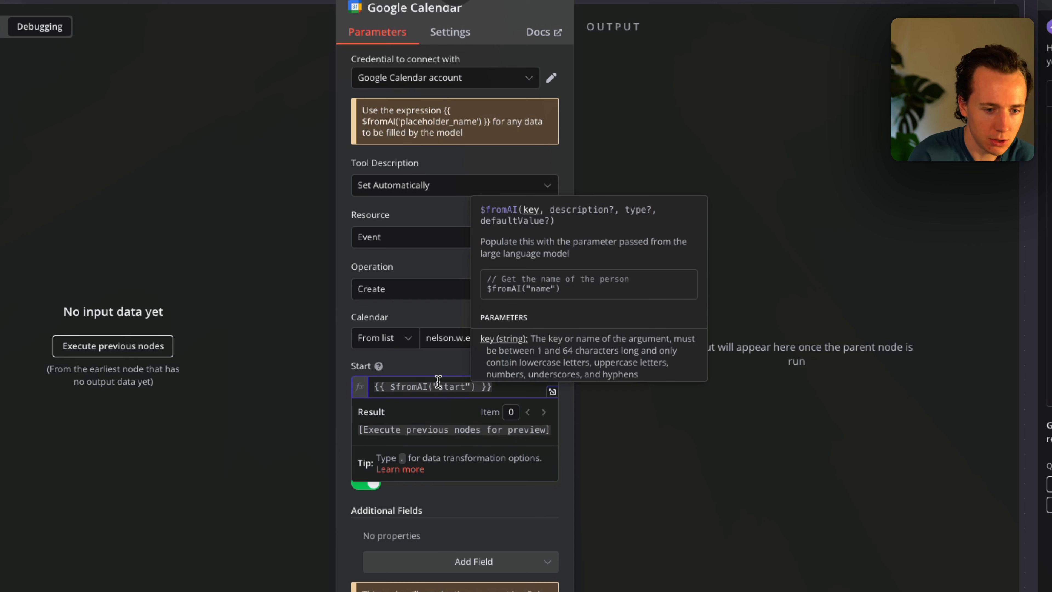
type("Time")
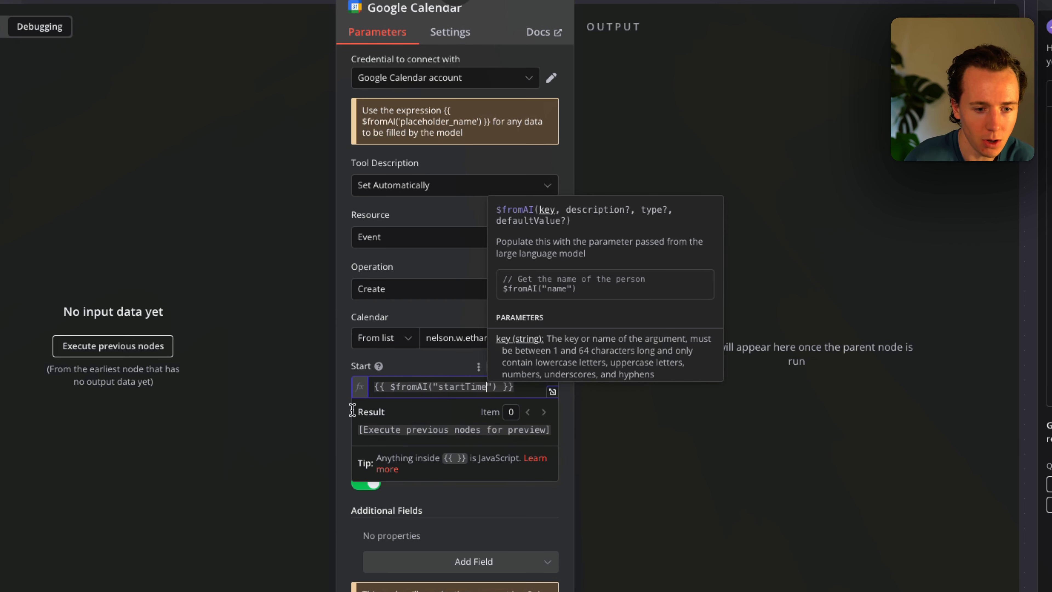
triple_click(445, 385)
key("ctrl+c")
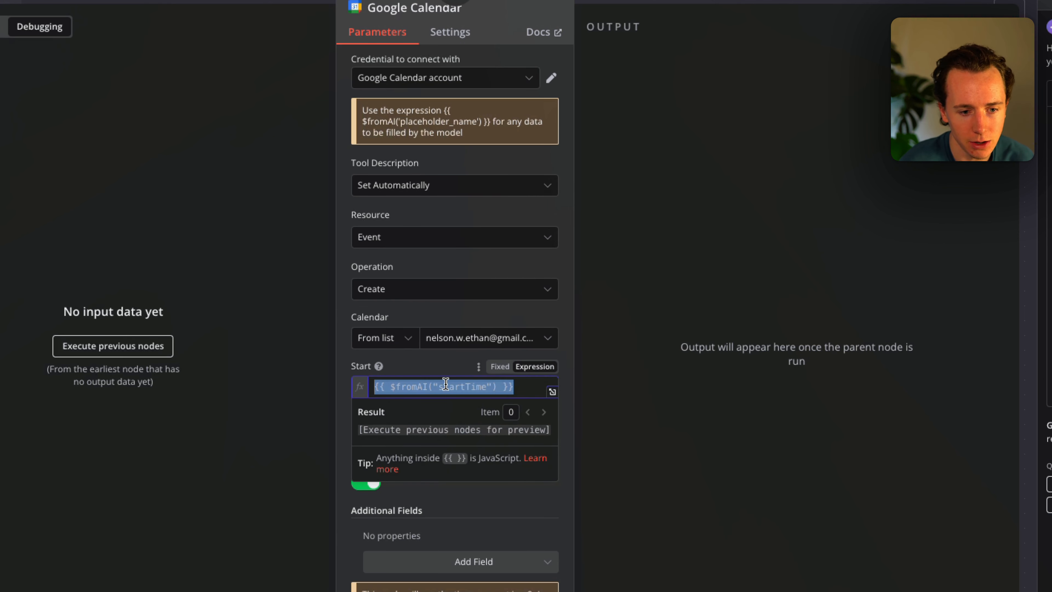
left_click(440, 375)
Set the event End to {{ $fromAI("endTime") }} and close the node.
left_click(421, 434)
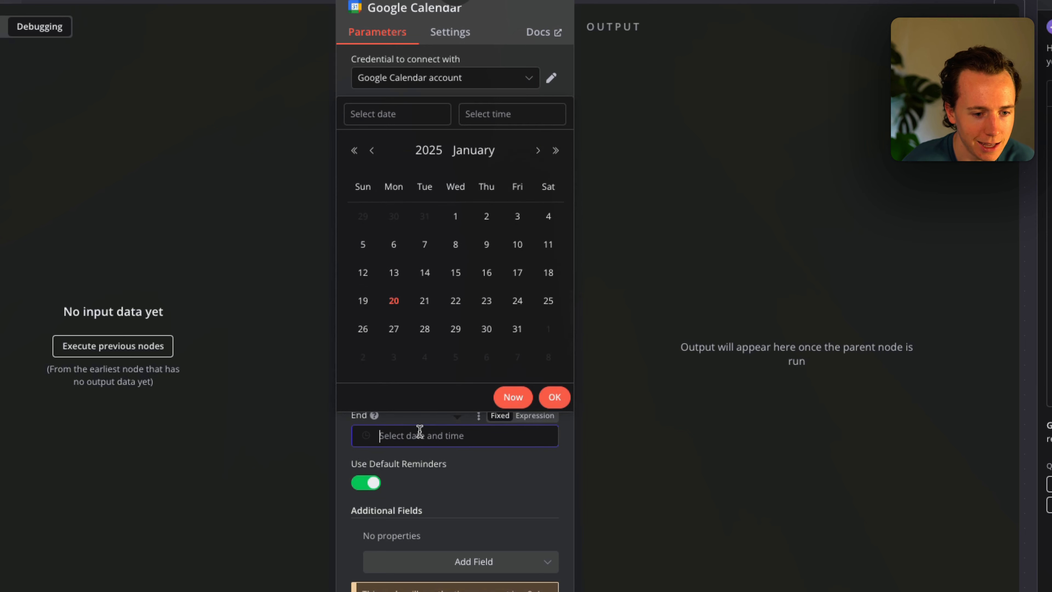
left_click(534, 416)
key("ctrl+v")
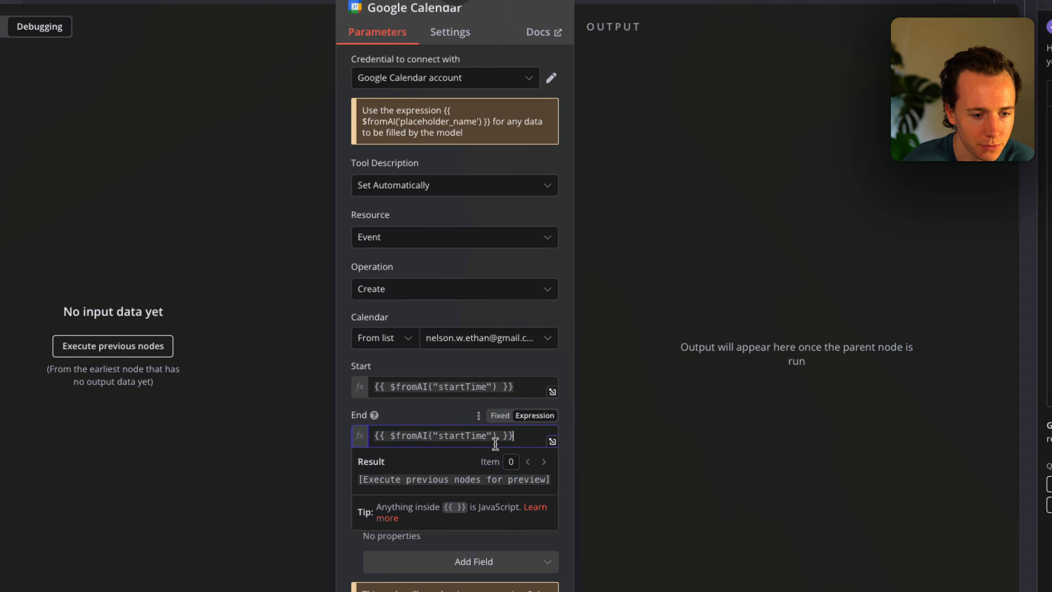
double_click(461, 436)
type("endTime")
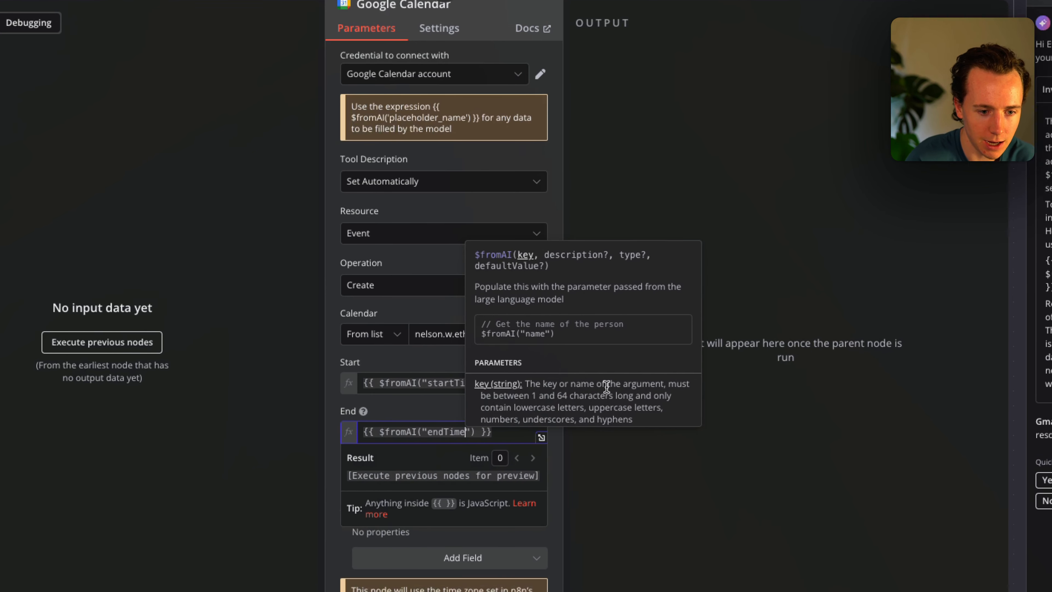
key("Escape")
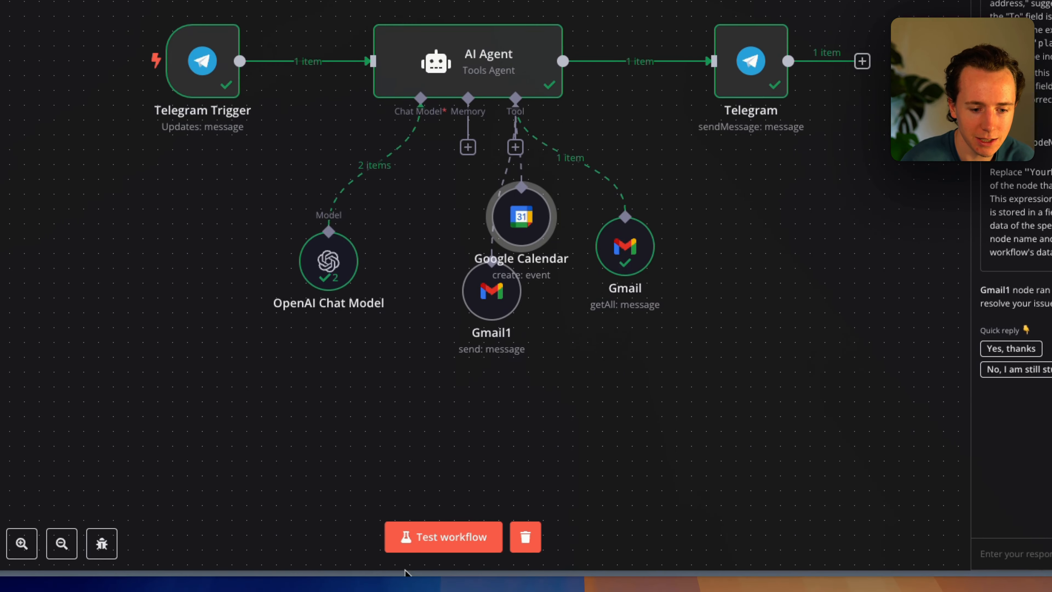
Paste a copy of the Google Calendar node as Google Calendar1 and line it up with Gmail and Google Calendar.
left_click(443, 537)
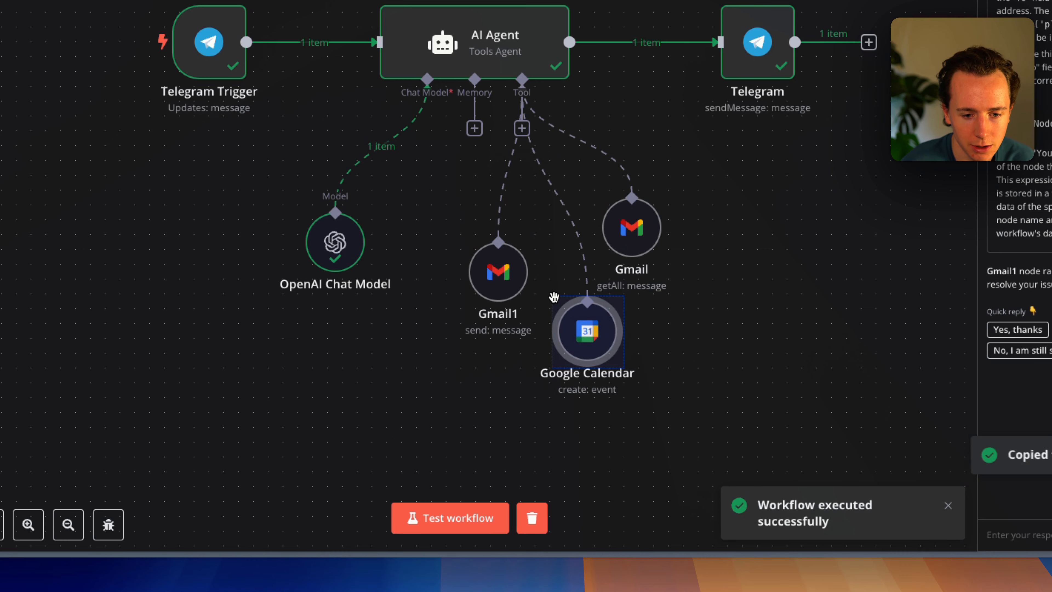
key("ctrl+v")
left_click_drag(308, 92, 679, 255)
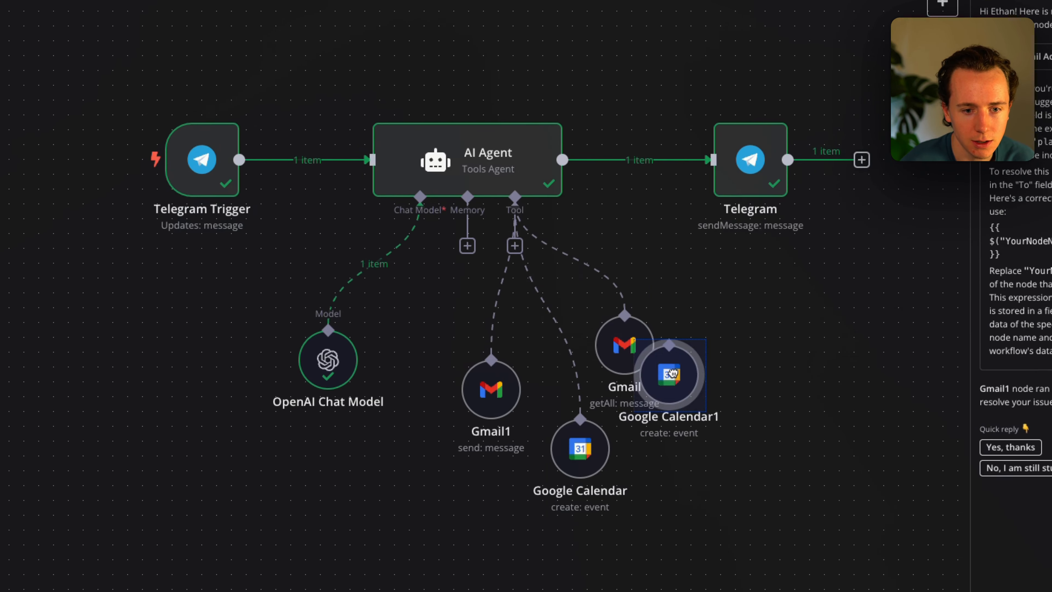
left_click_drag(672, 373, 694, 335)
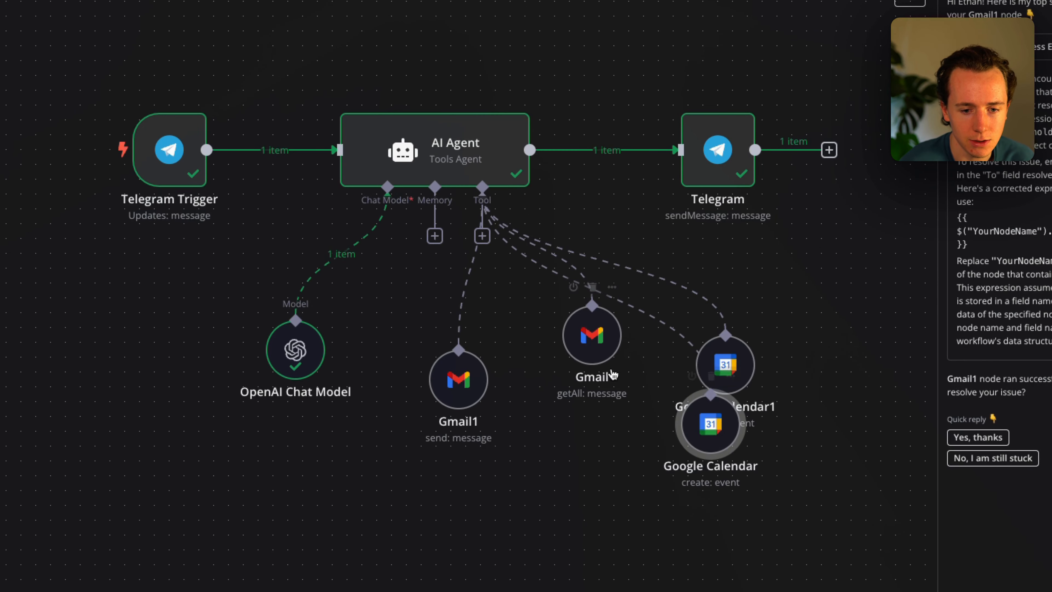
left_click_drag(534, 371, 533, 446)
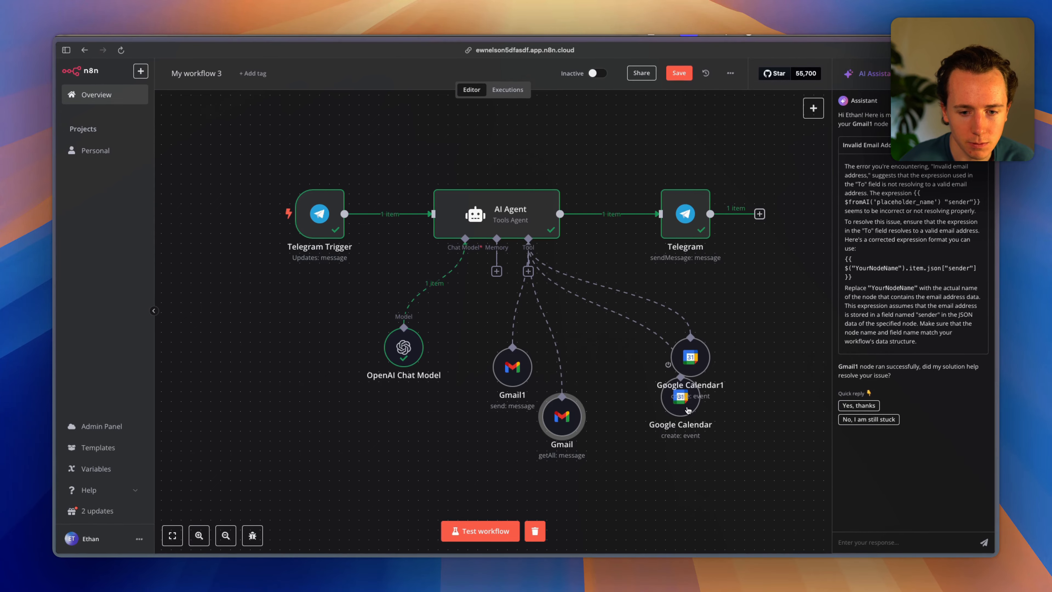
left_click_drag(654, 429, 644, 428)
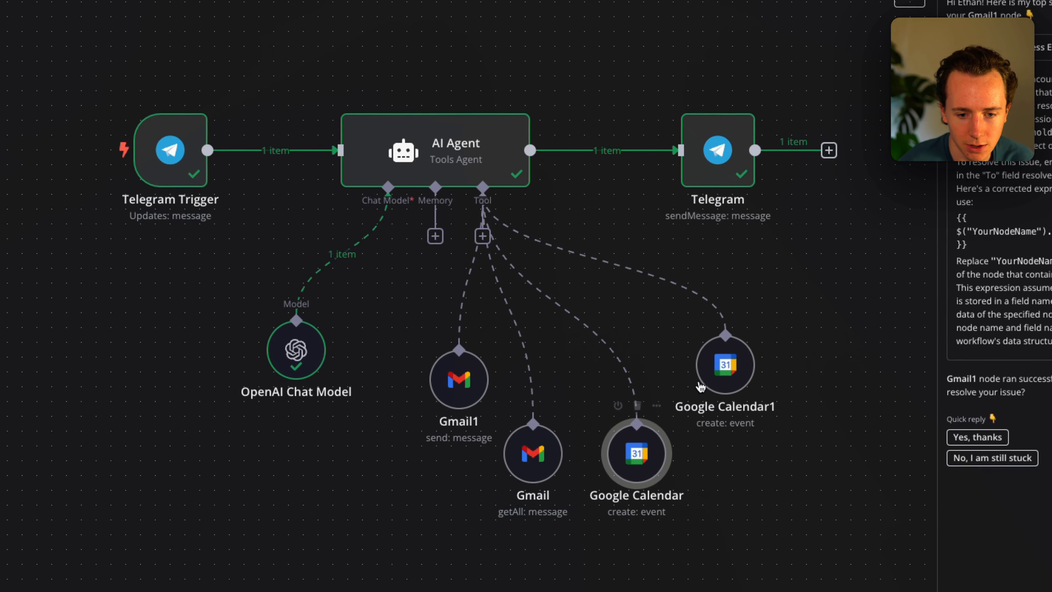
Change Google Calendar1's operation from Create to Get Many events.
double_click(741, 367)
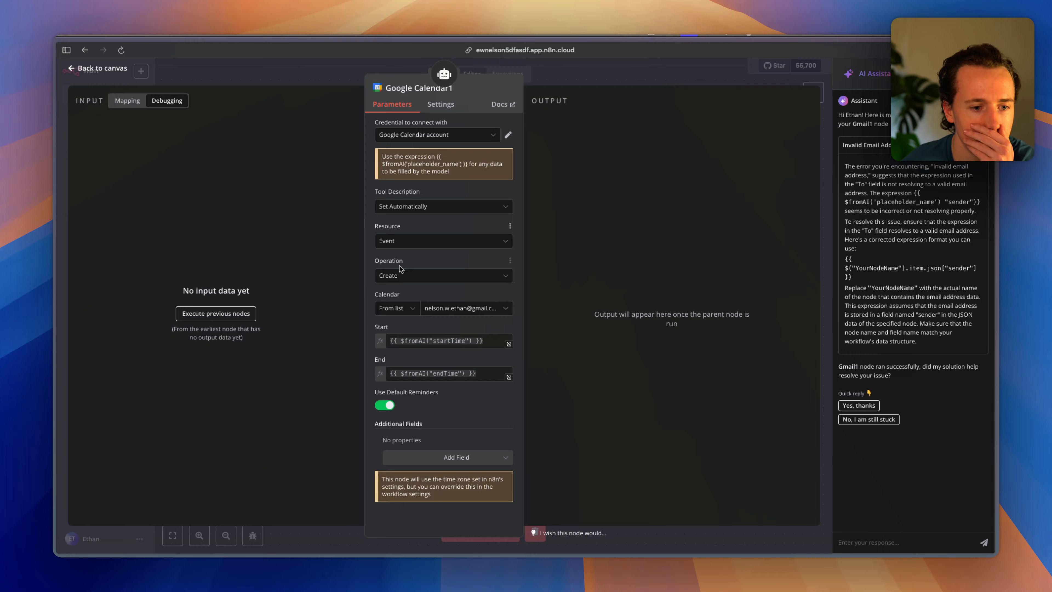
left_click(400, 275)
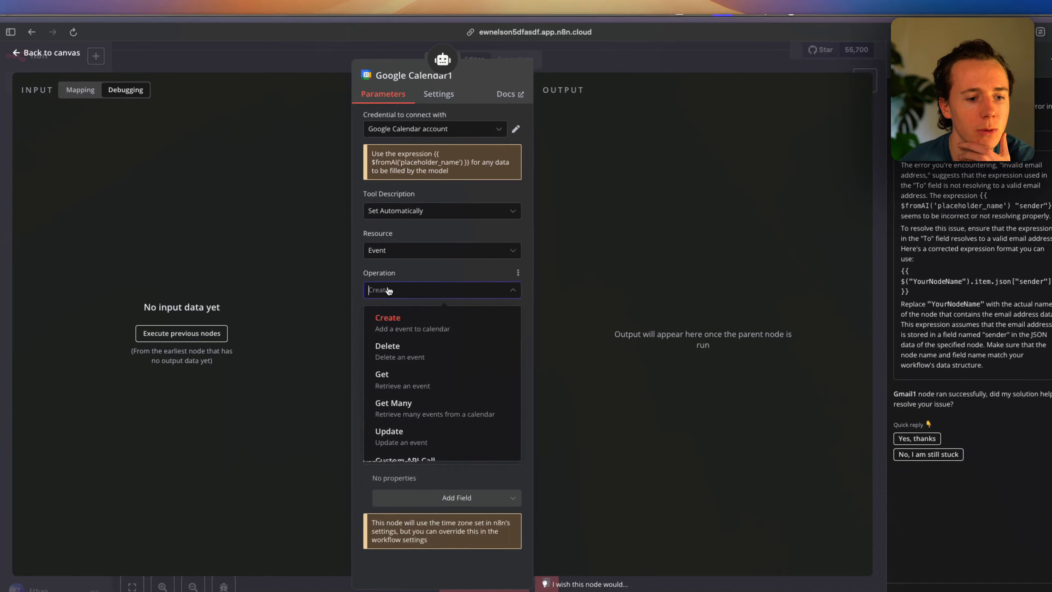
left_click(411, 371)
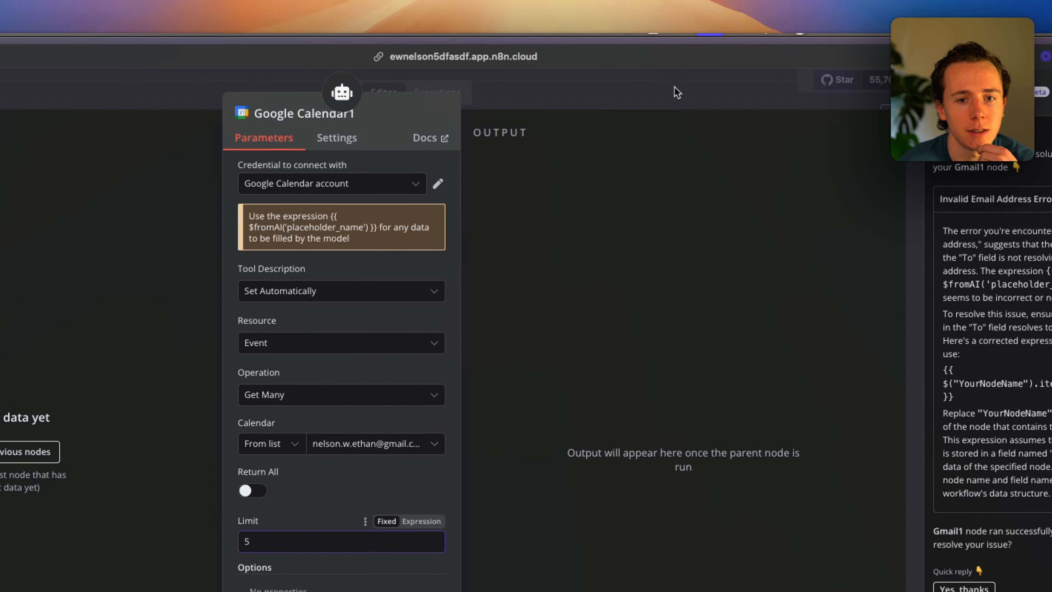
left_click(808, 21)
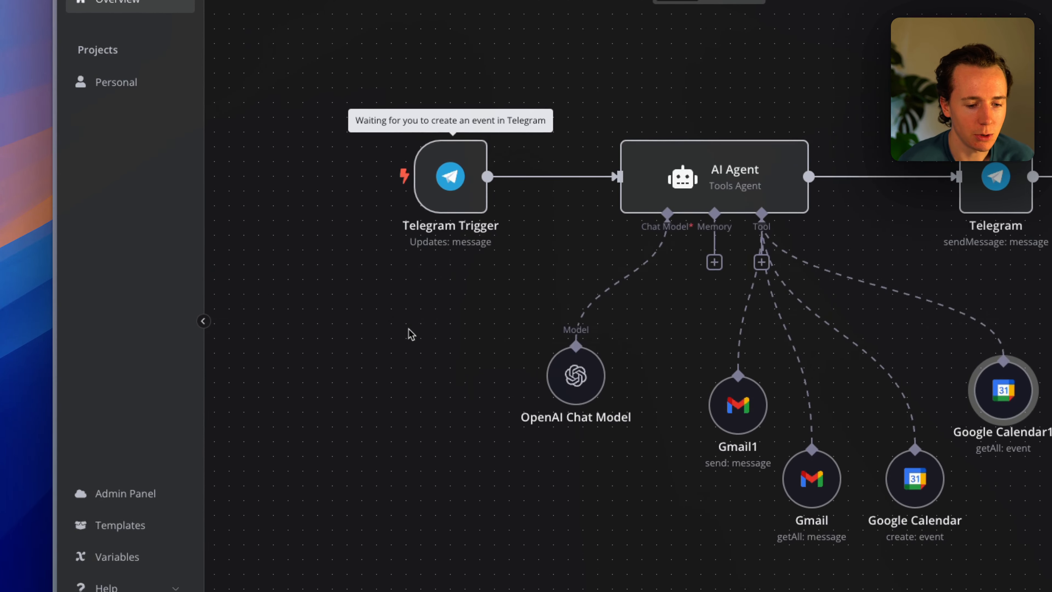
Ask the Telegram bot what events are on the calendar.
key("super+Tab")
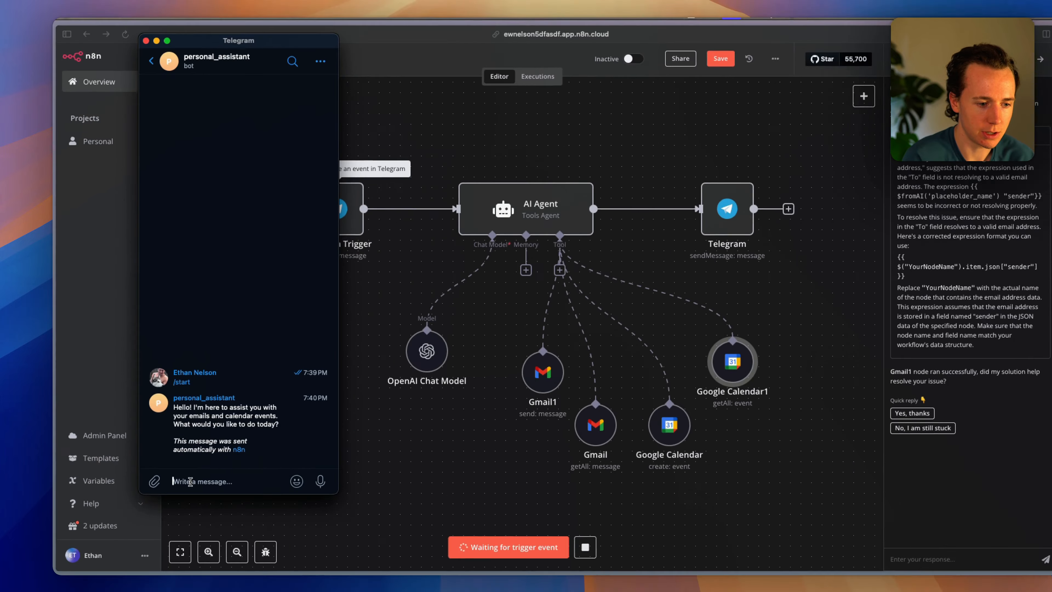
type("what events do I have on my calend")
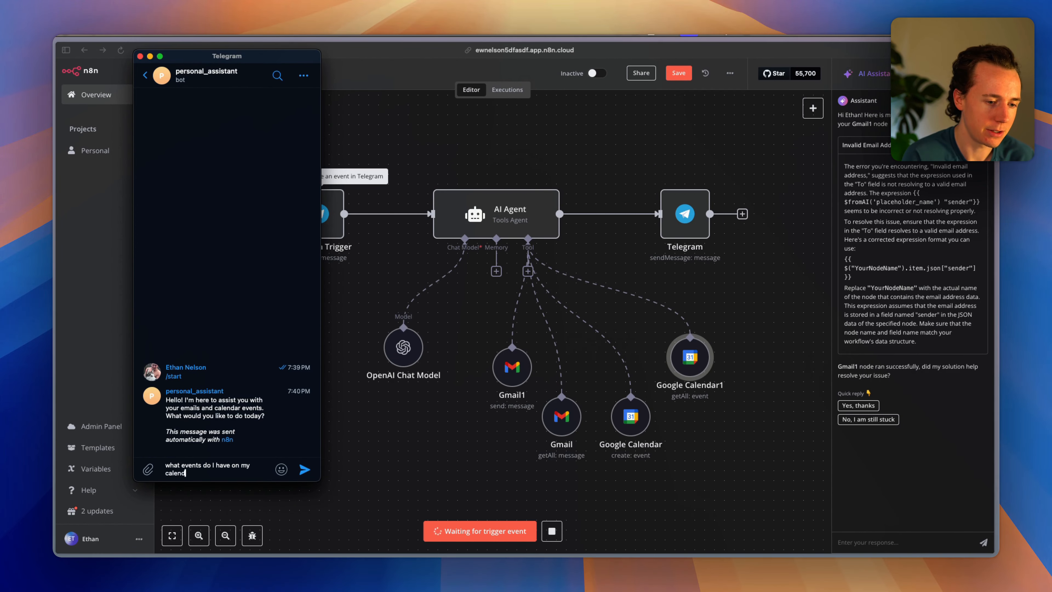
key("super+Tab")
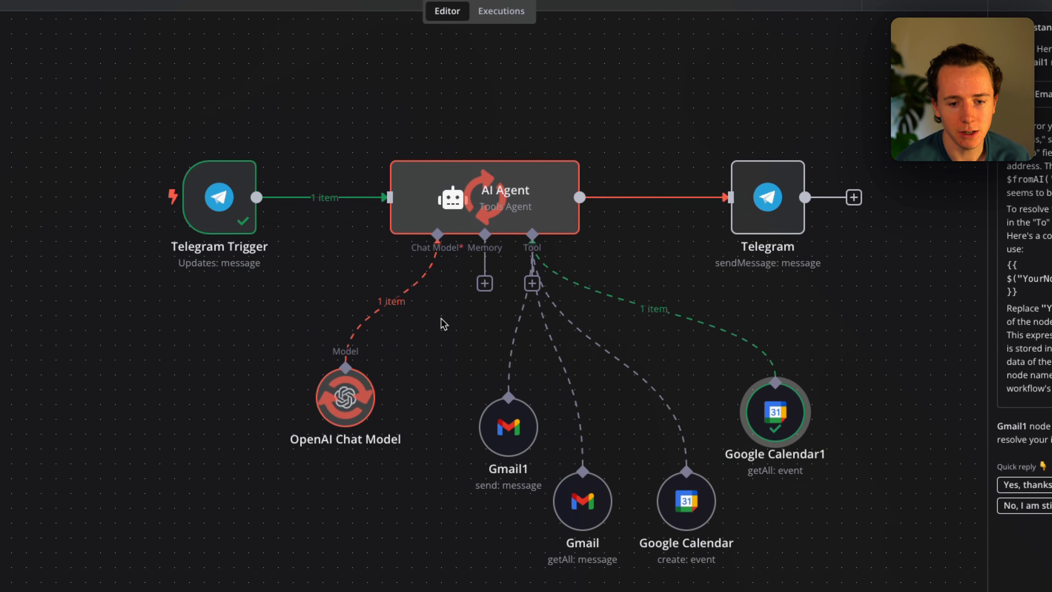
key("super+Tab")
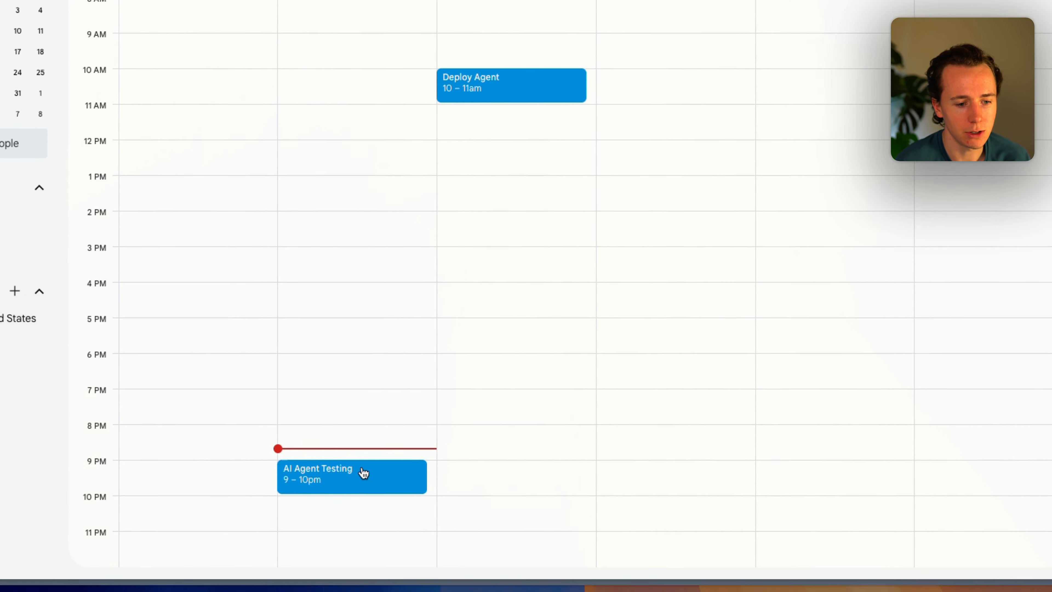
key("super+Tab")
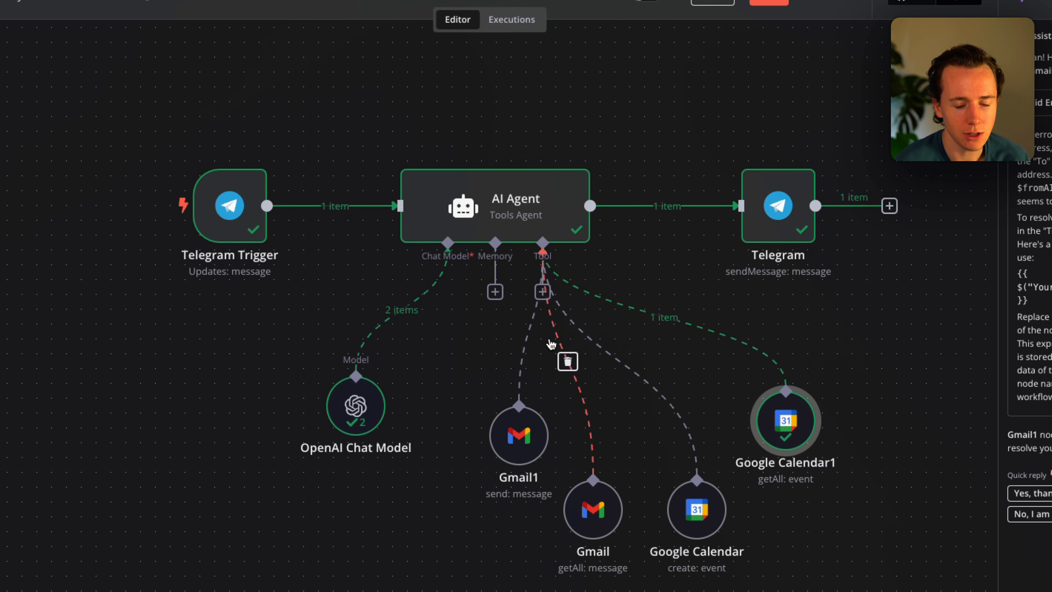
key("super+Tab")
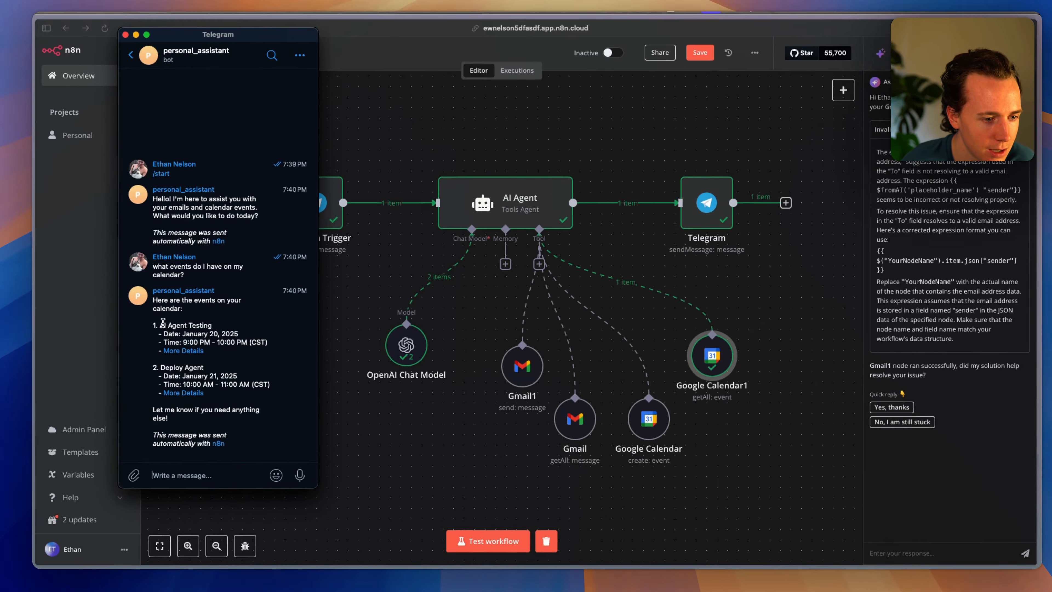
Read the reply listing AI Agent Testing on January 20 and Deploy Agent on January 21, then bring n8n forward.
left_click_drag(78, 311, 135, 328)
left_click_drag(214, 341, 226, 334)
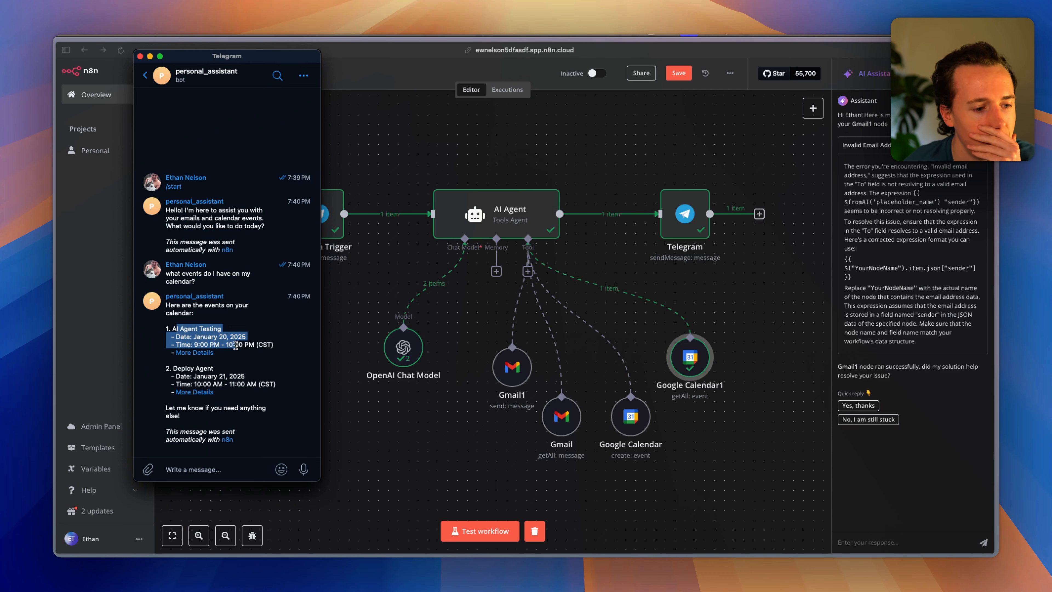
left_click_drag(235, 345, 224, 374)
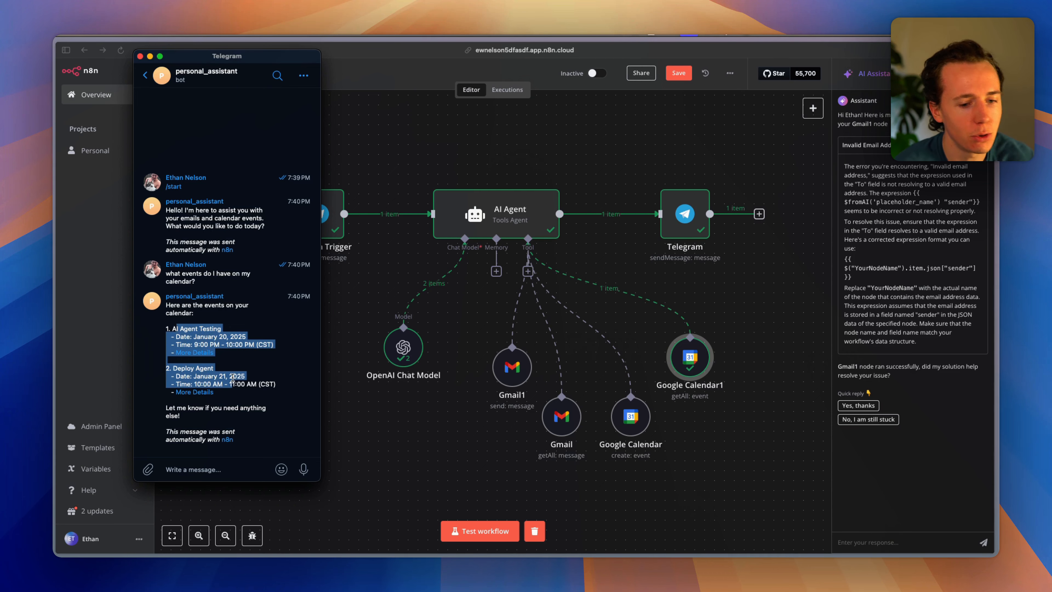
left_click(273, 384)
left_click(723, 428)
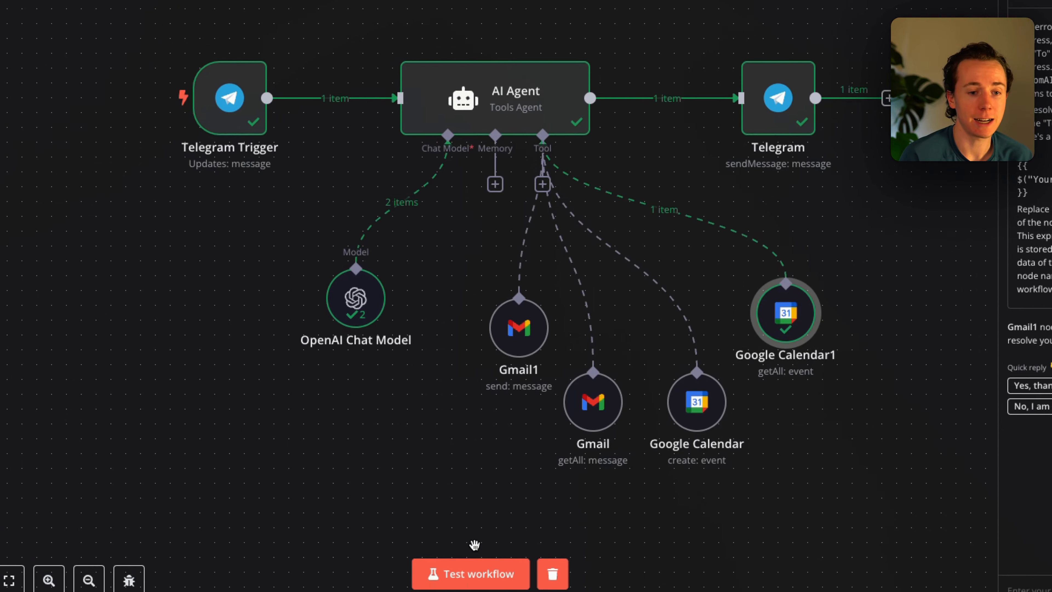
Message the bot to create a 'Launch Day' event starting 5pm EST tomorrow.
key("super+Tab")
left_click(177, 466)
type("c")
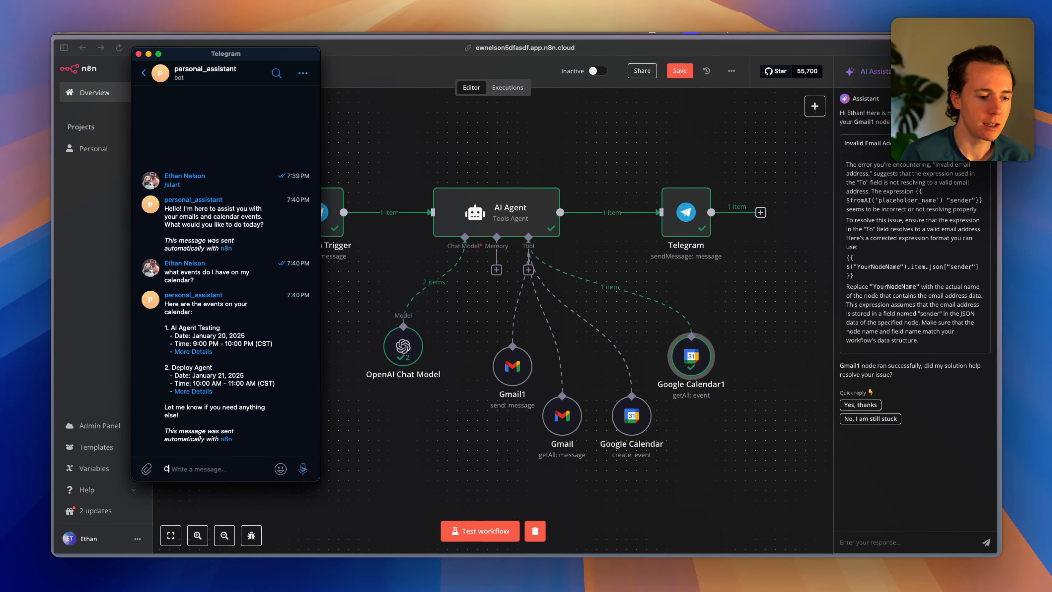
type("reate a new event on my calendar called \"Launch Day")
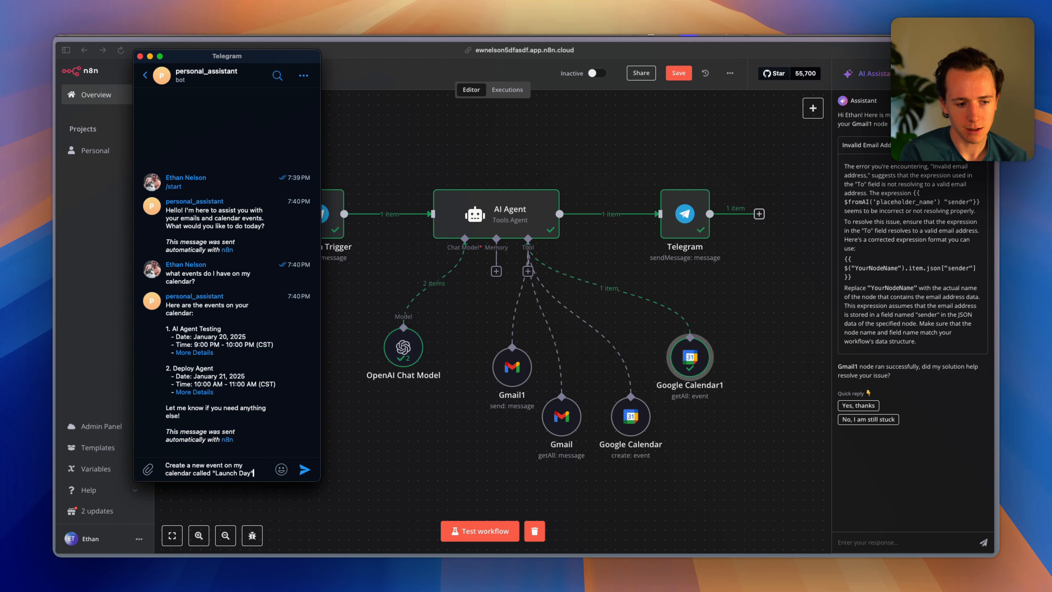
type("that starts at 5pm EST tomorrow")
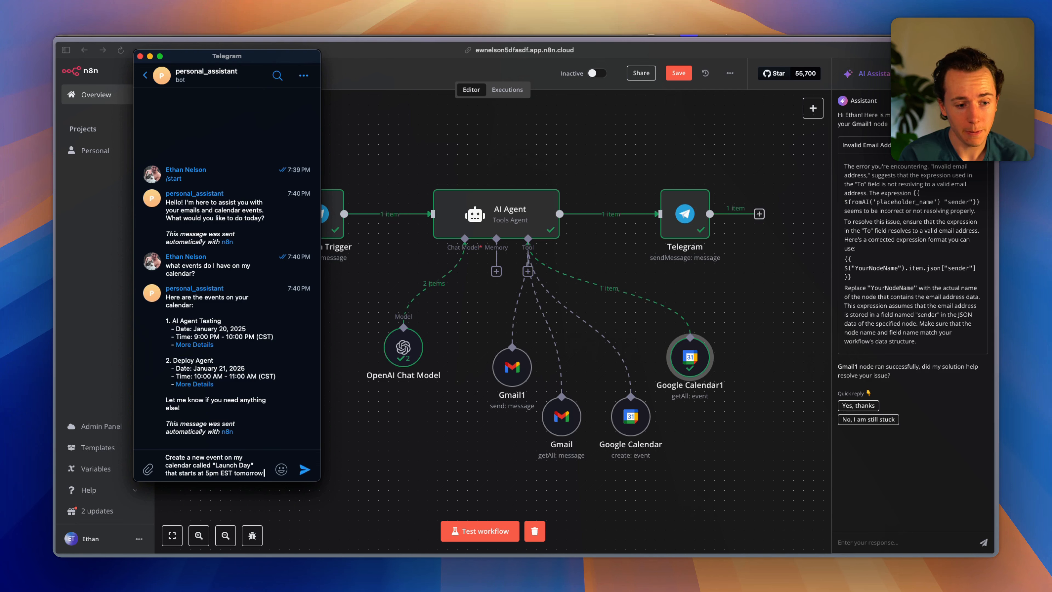
key("Return")
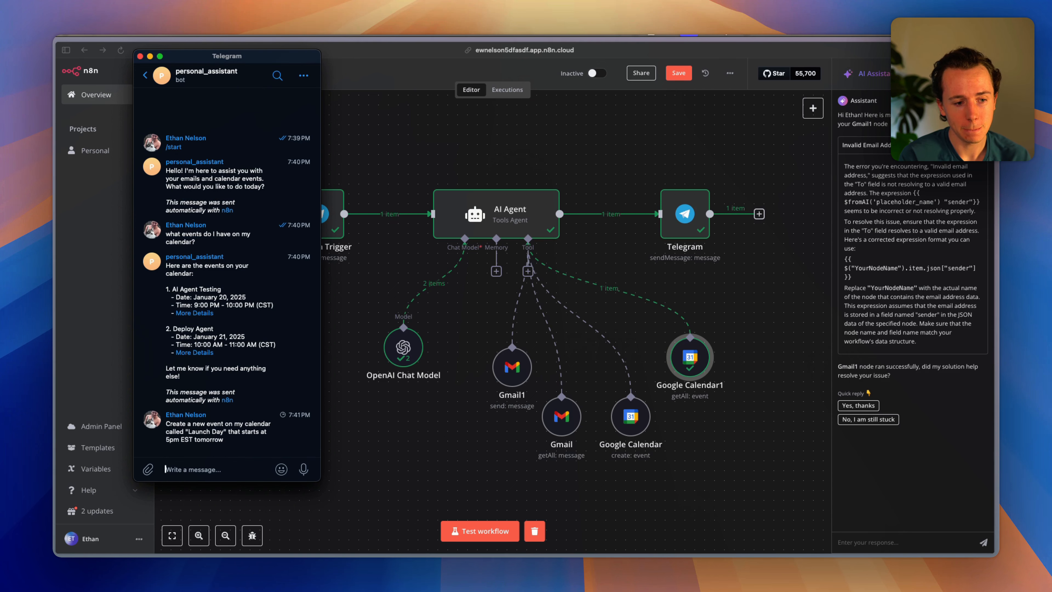
Run a workflow test, read the bot's Launch Day confirmation, and open Google Calendar's week view.
left_click(478, 533)
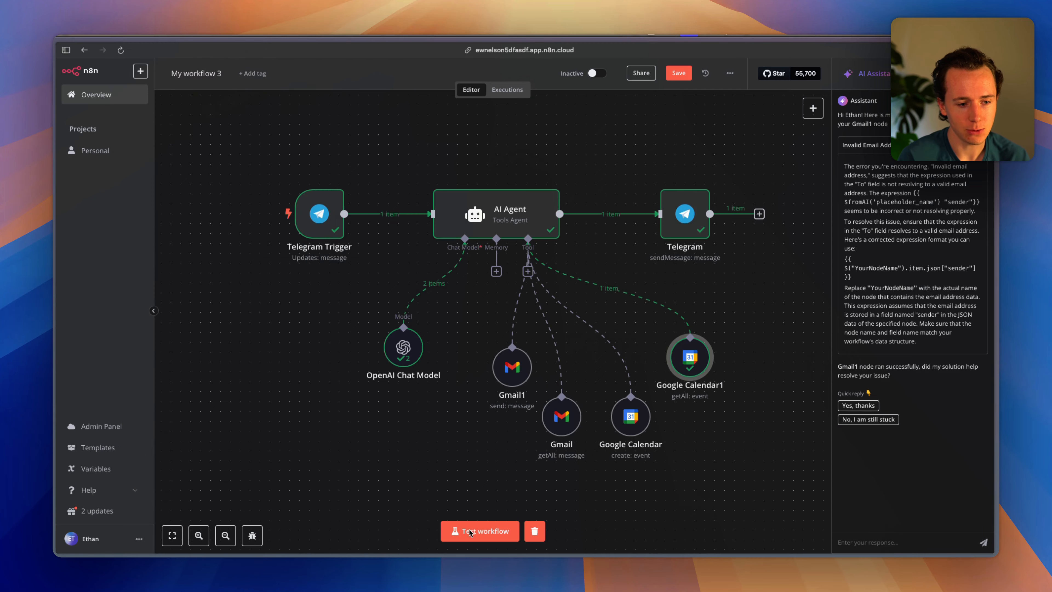
left_click(478, 533)
key("super+Tab")
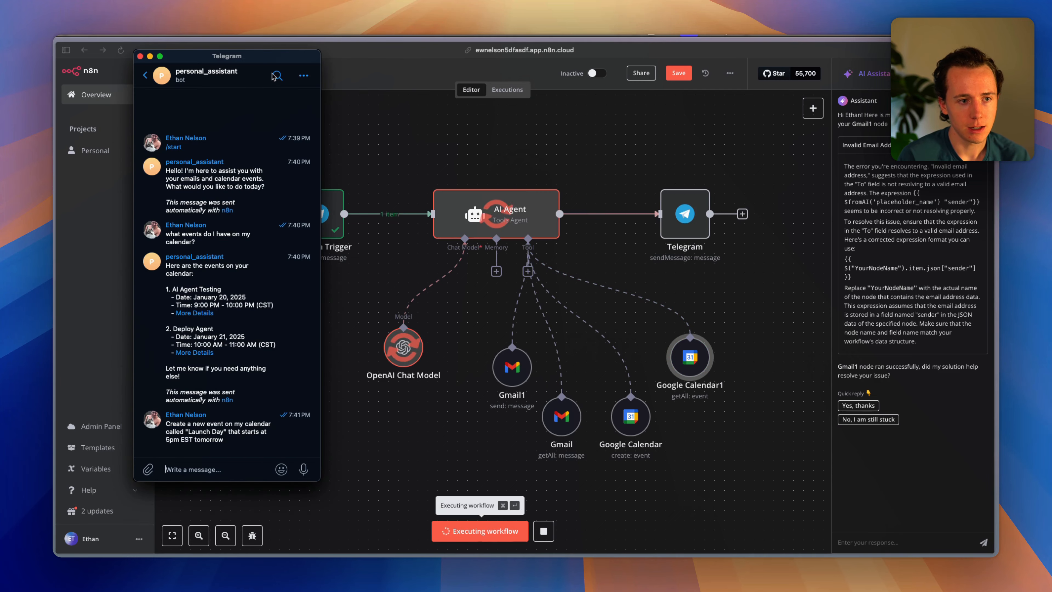
left_click_drag(232, 56, 165, 54)
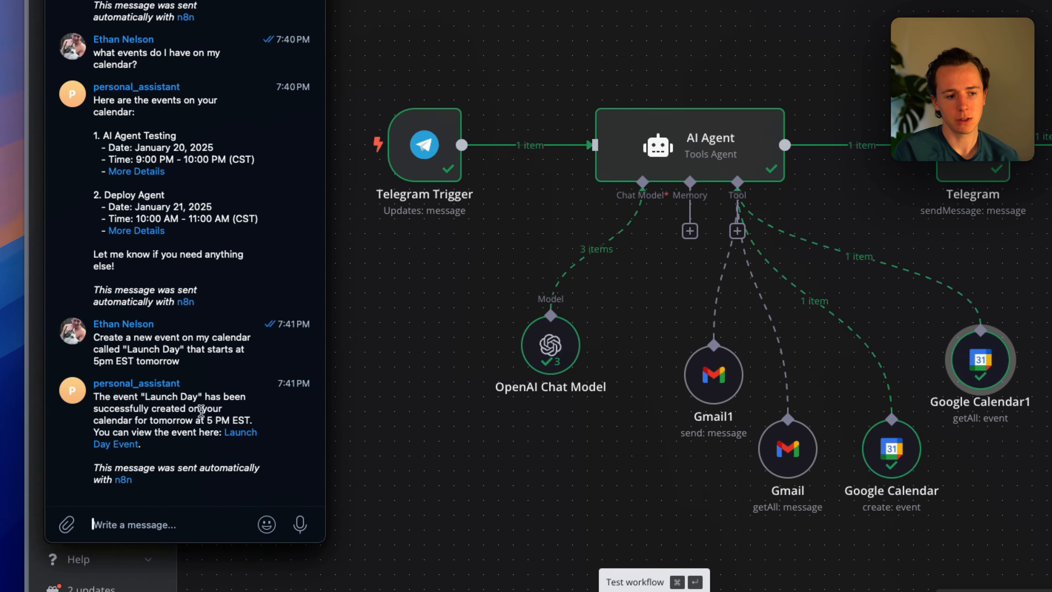
left_click_drag(119, 397, 192, 424)
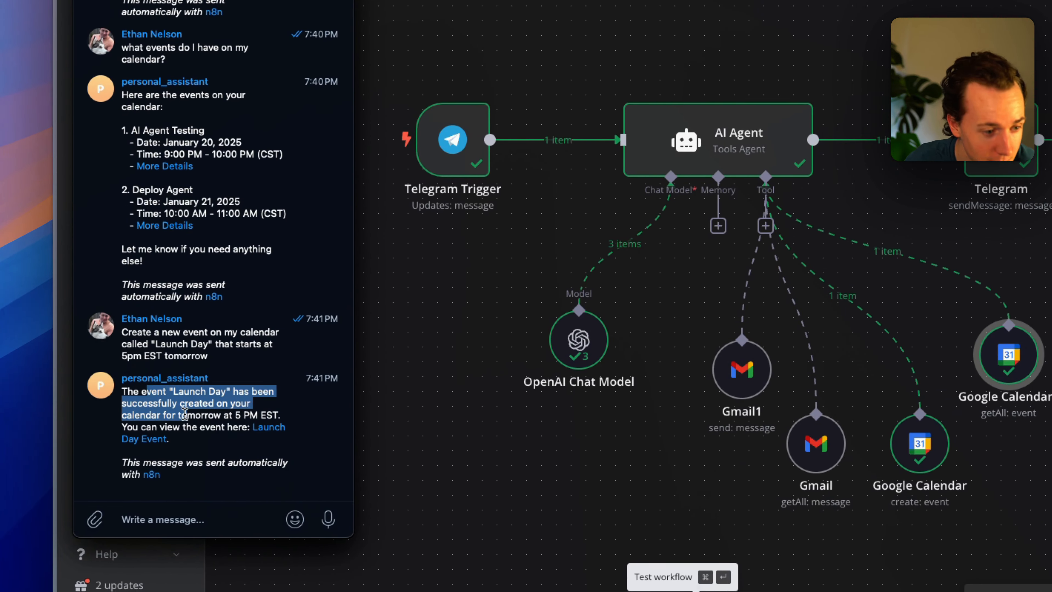
left_click(186, 415)
left_click(193, 424)
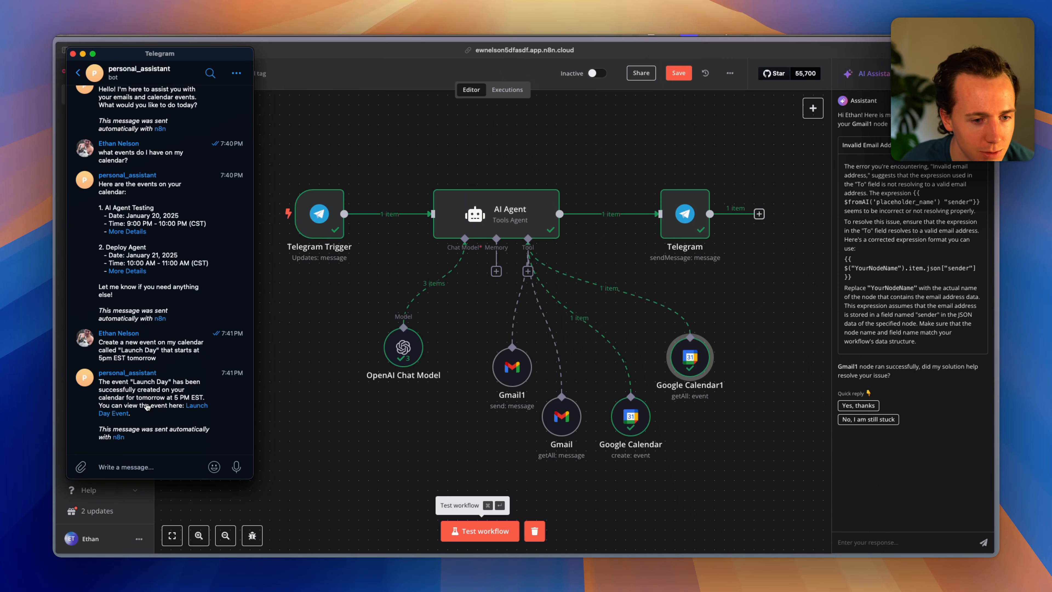
key("super+Tab")
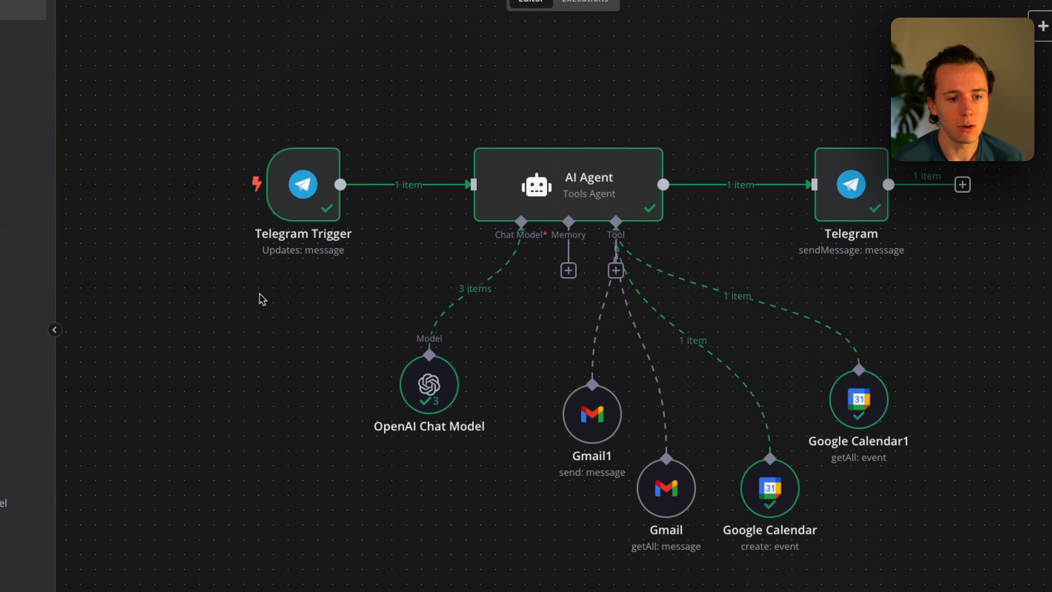
key("ctrl+Tab")
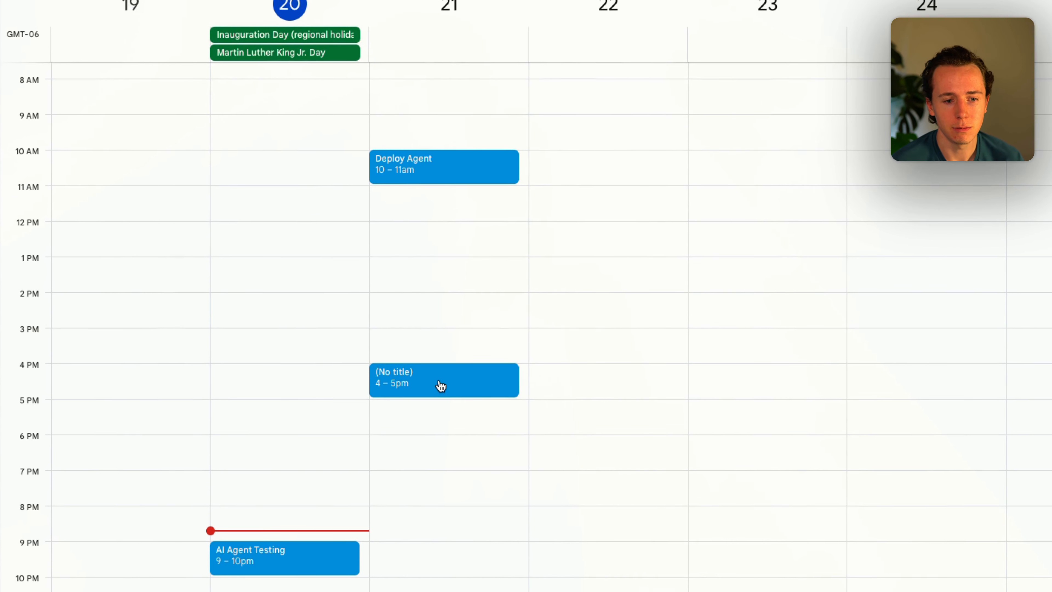
Inspect the untitled new event on January 21 in Google Calendar, then return to n8n.
left_click(437, 383)
left_click(451, 443)
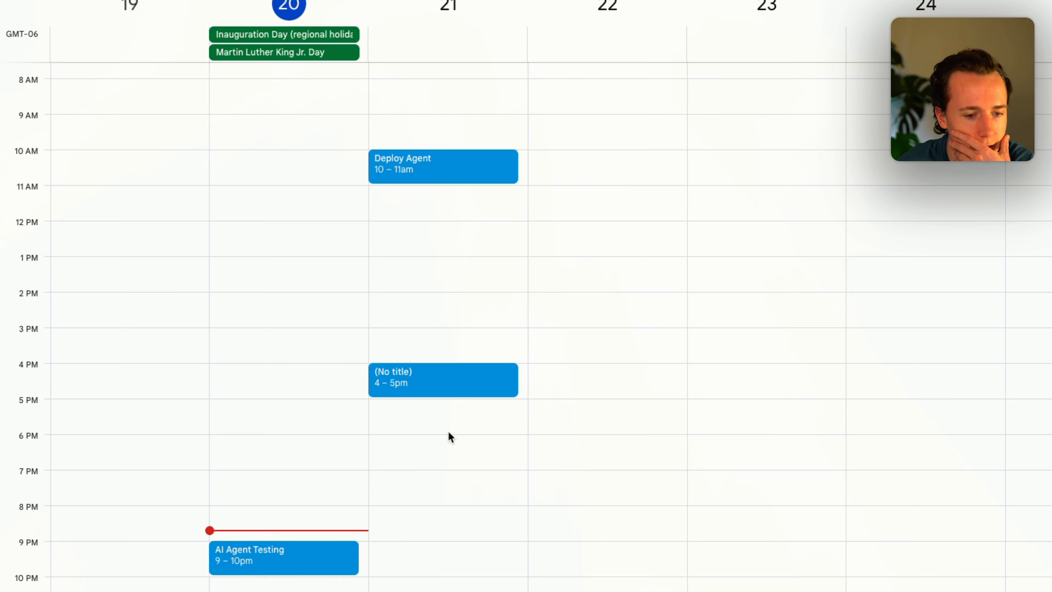
double_click(432, 381)
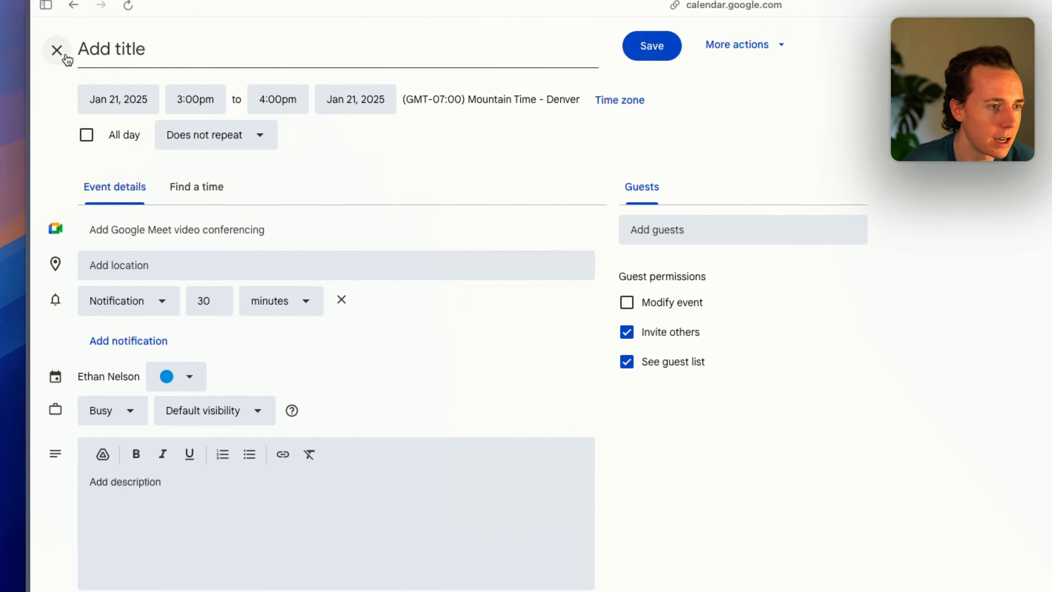
left_click(57, 47)
key("super+Tab")
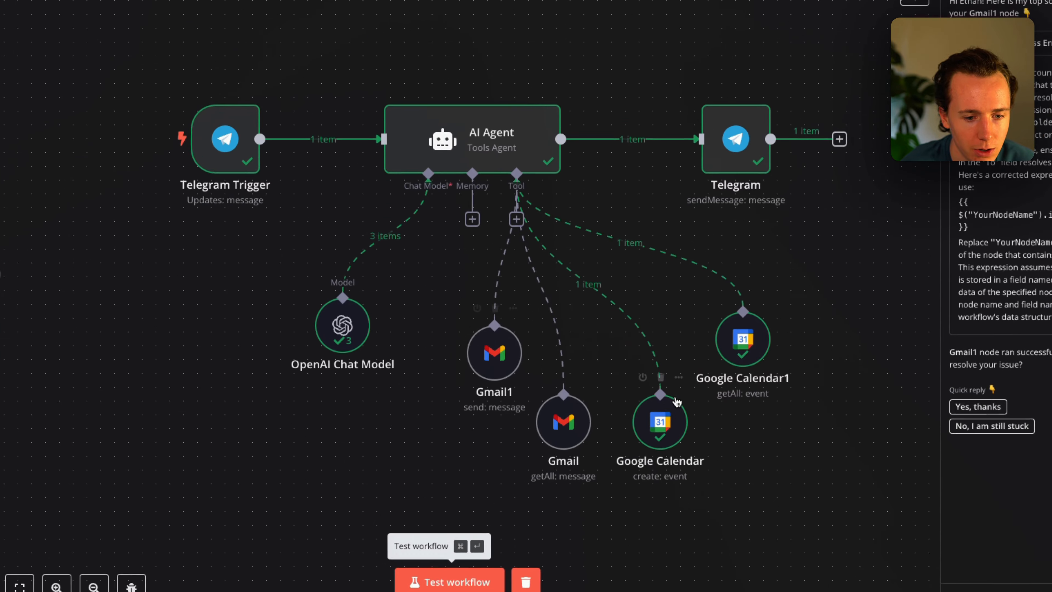
Open the Google Calendar create-event tool and browse its optional extra event fields.
double_click(660, 422)
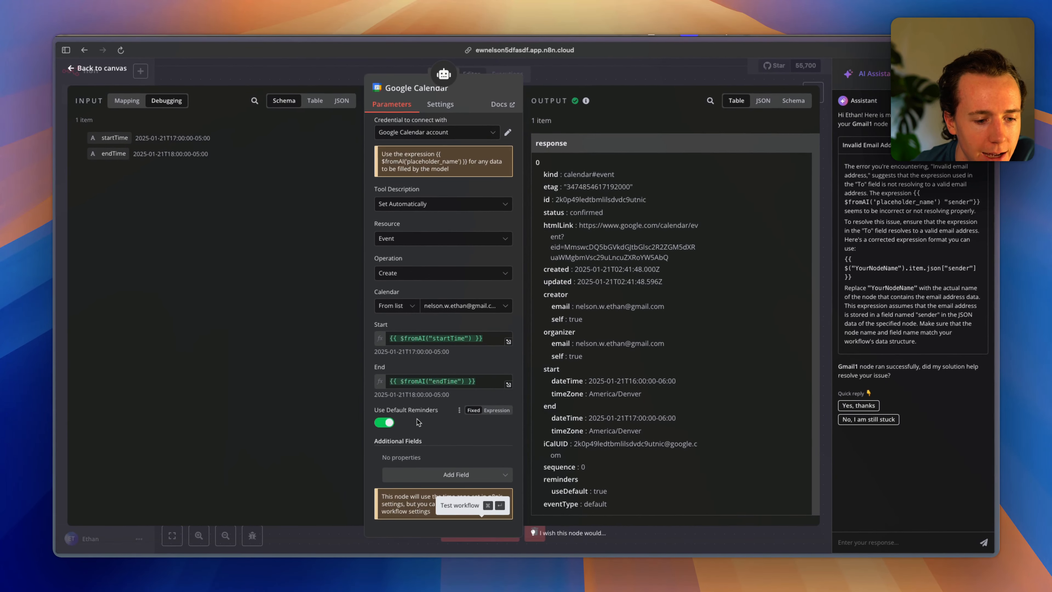
left_click(419, 475)
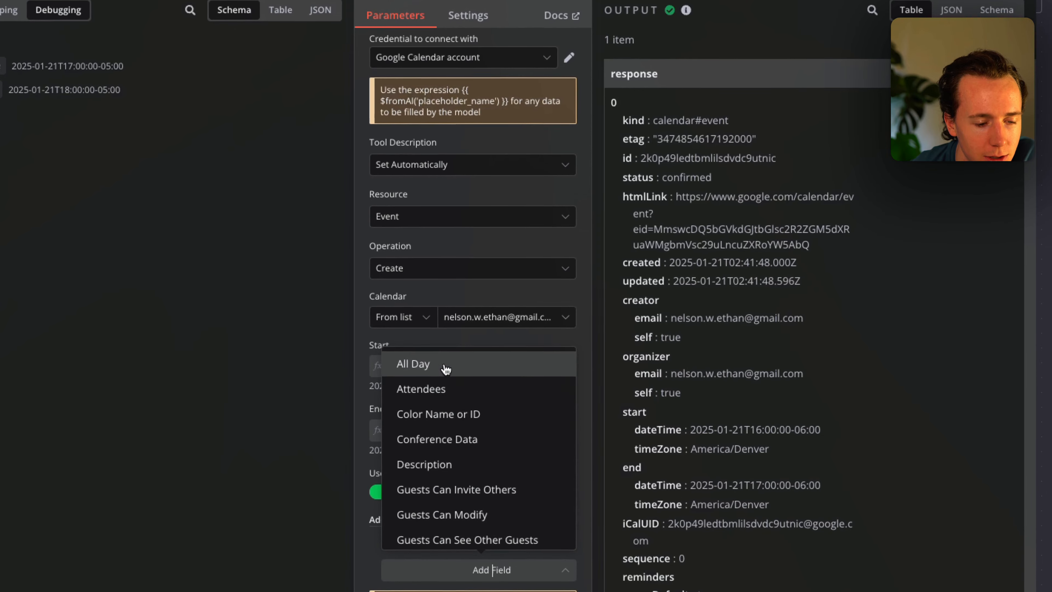
scroll(446, 460, "down", 6)
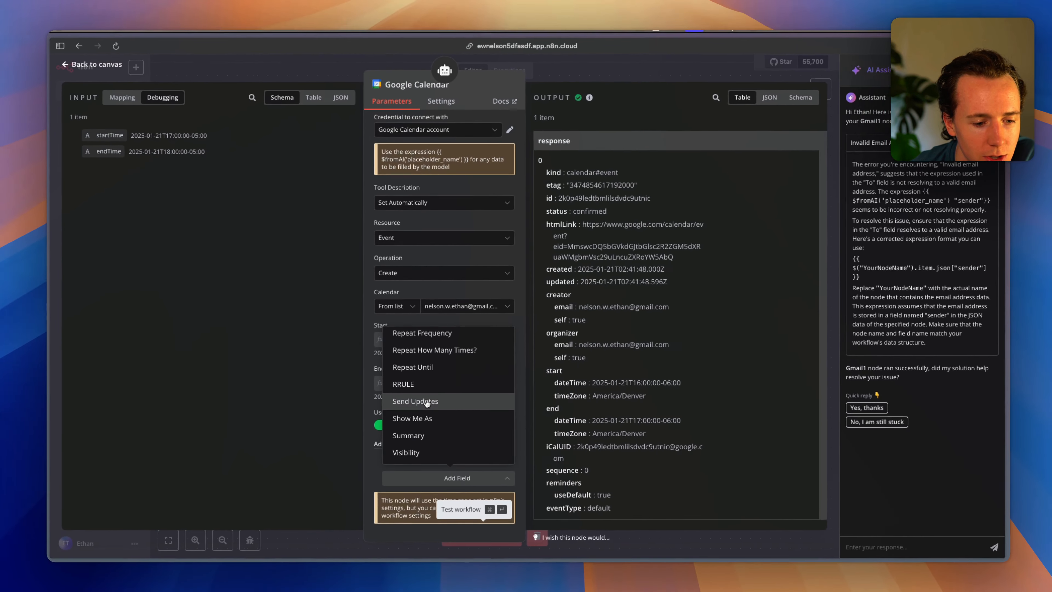
scroll(427, 403, "up", 5)
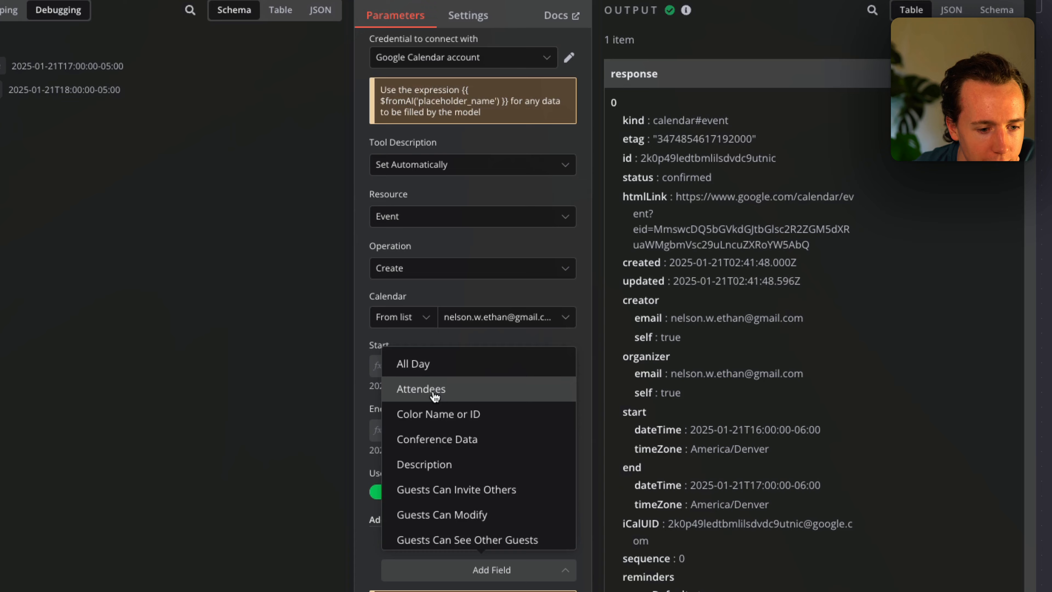
scroll(423, 386, "down", 3)
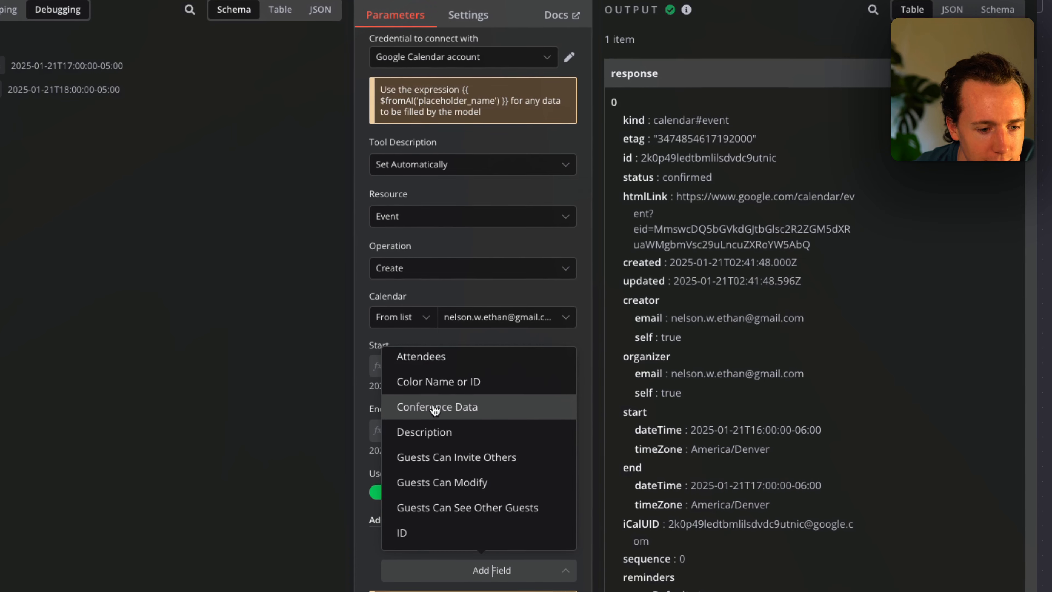
scroll(429, 463, "down", 5)
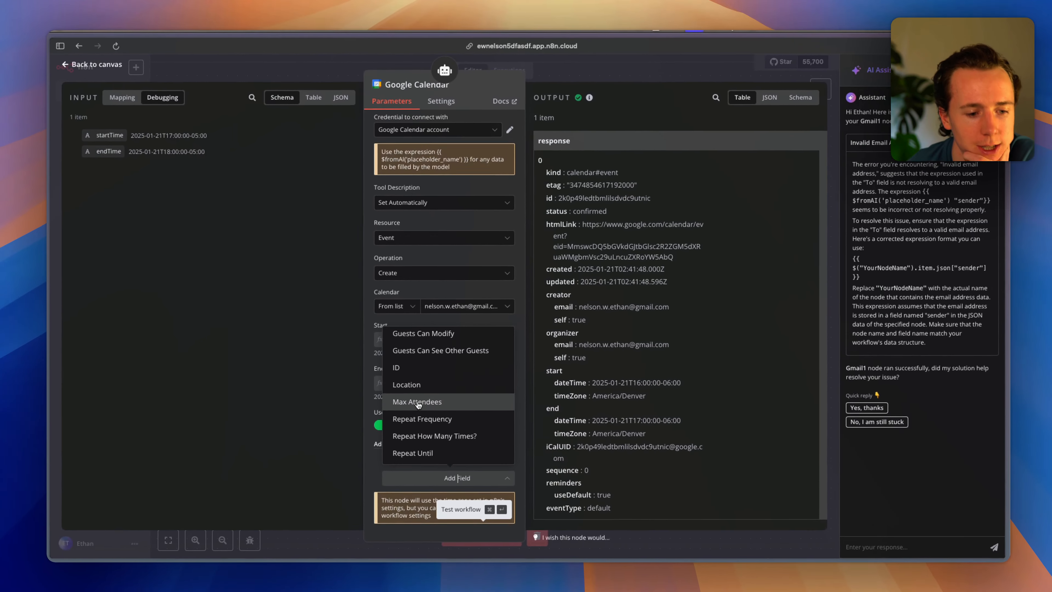
scroll(418, 403, "down", 3)
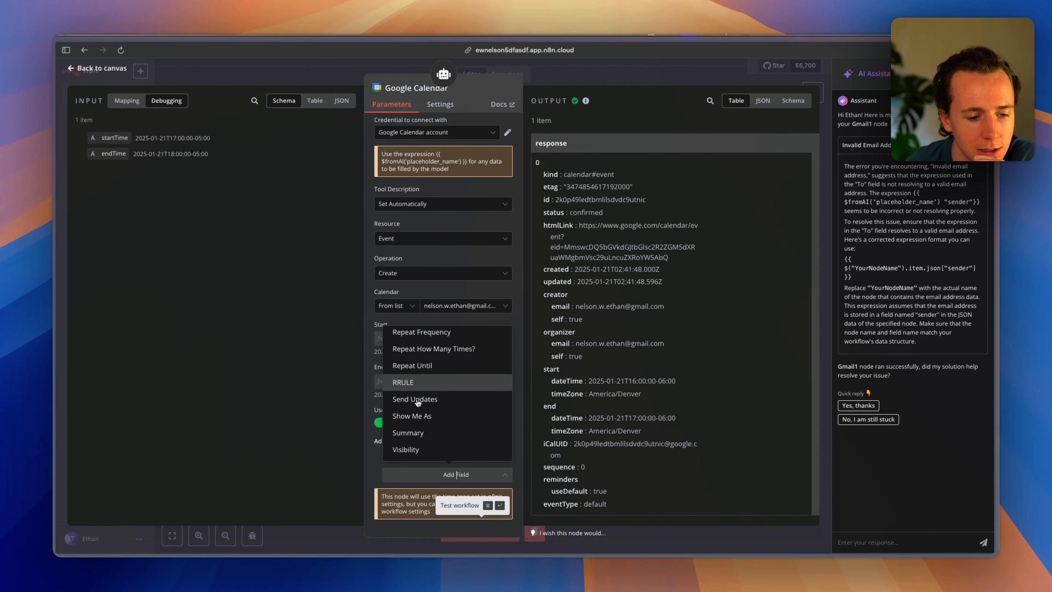
left_click(366, 374)
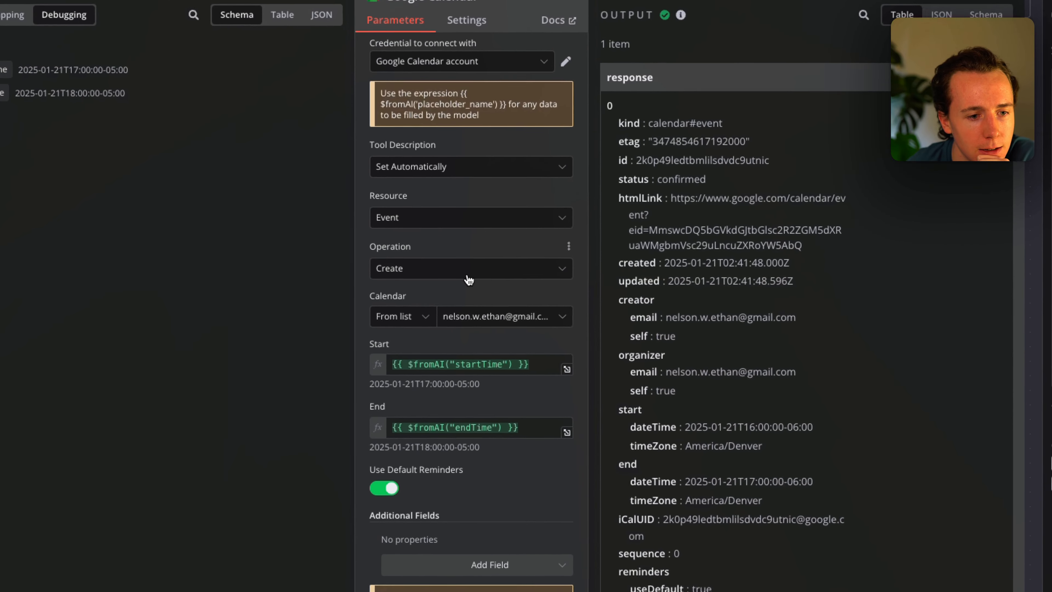
Try Tool Description as Set Manually, revert it to Set Automatically, and list the optional fields again.
left_click(429, 216)
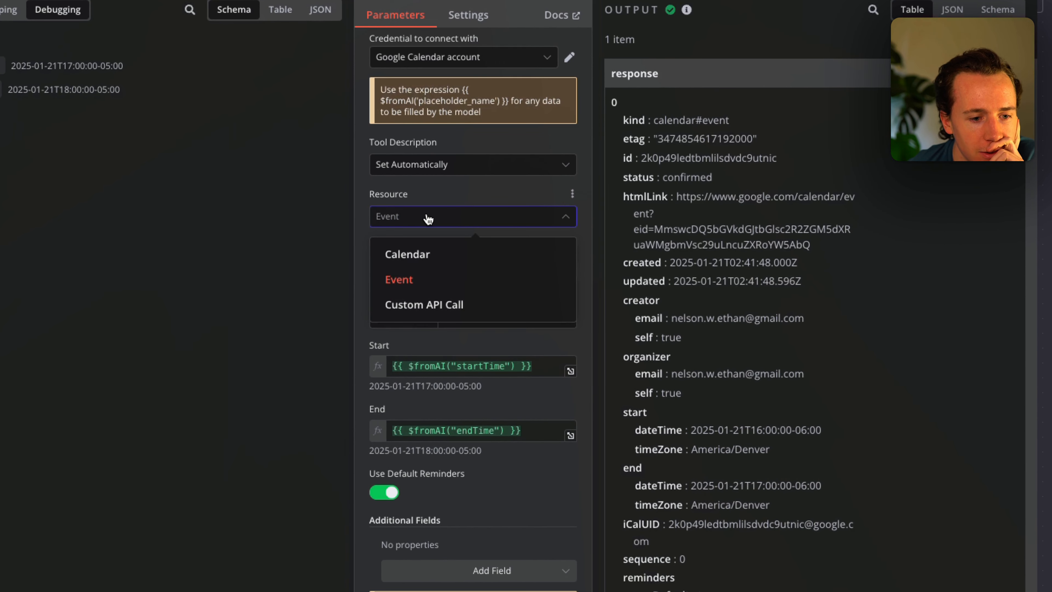
left_click(436, 194)
left_click(435, 164)
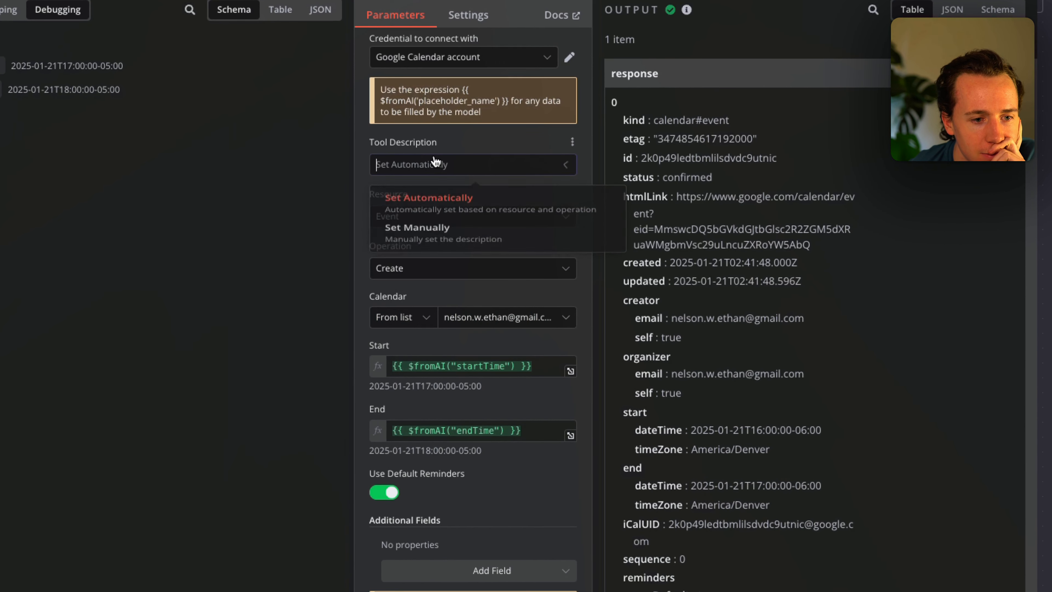
left_click(435, 248)
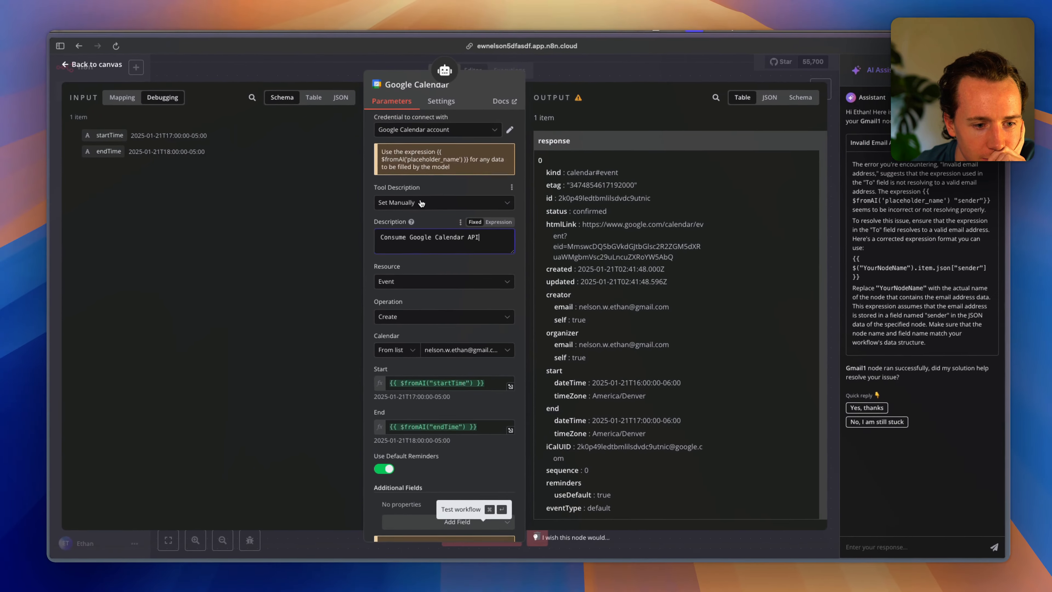
scroll(419, 231, "down", 2)
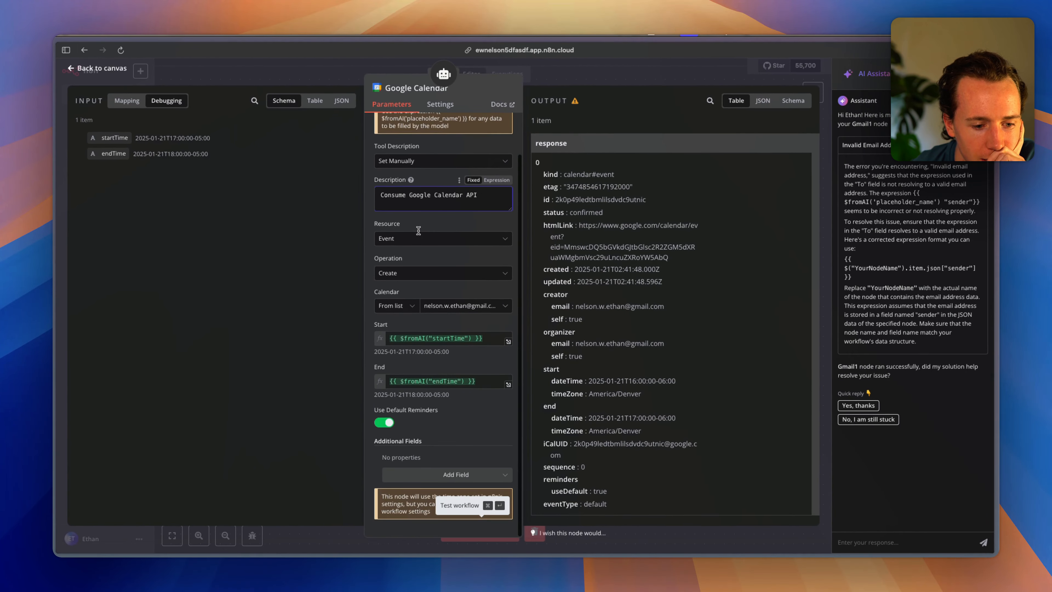
scroll(419, 231, "up", 3)
left_click(410, 206)
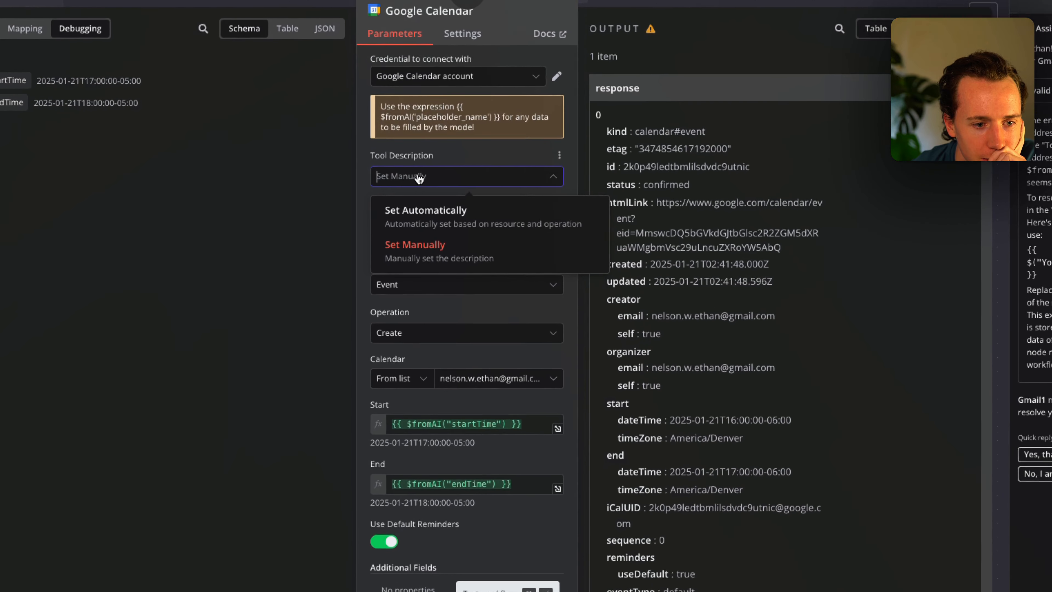
left_click(425, 210)
left_click(420, 176)
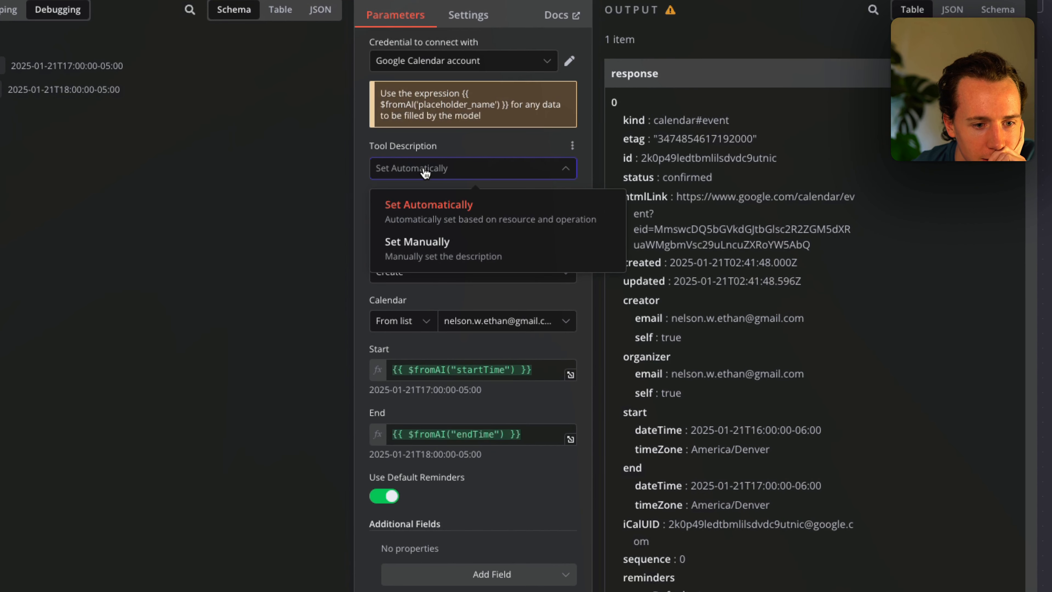
left_click(424, 146)
scroll(425, 273, "down", 1)
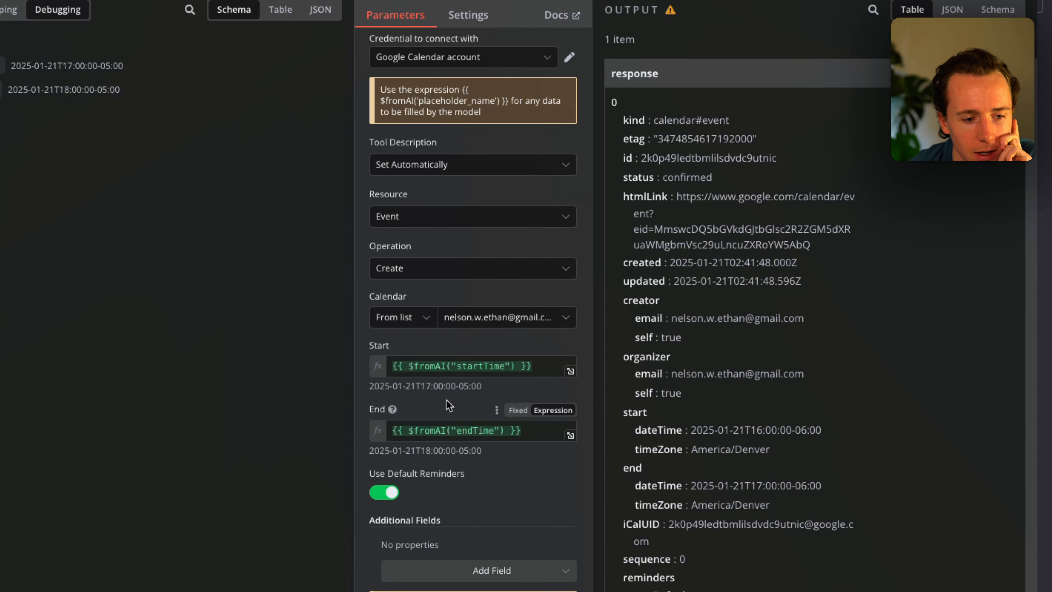
left_click(421, 572)
scroll(455, 420, "up", 5)
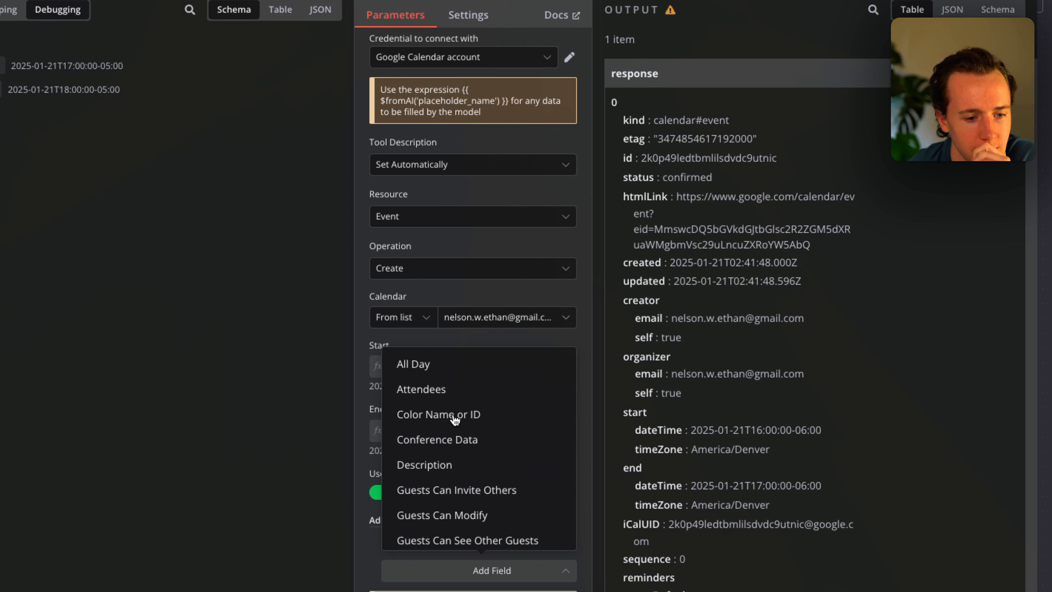
left_click(430, 465)
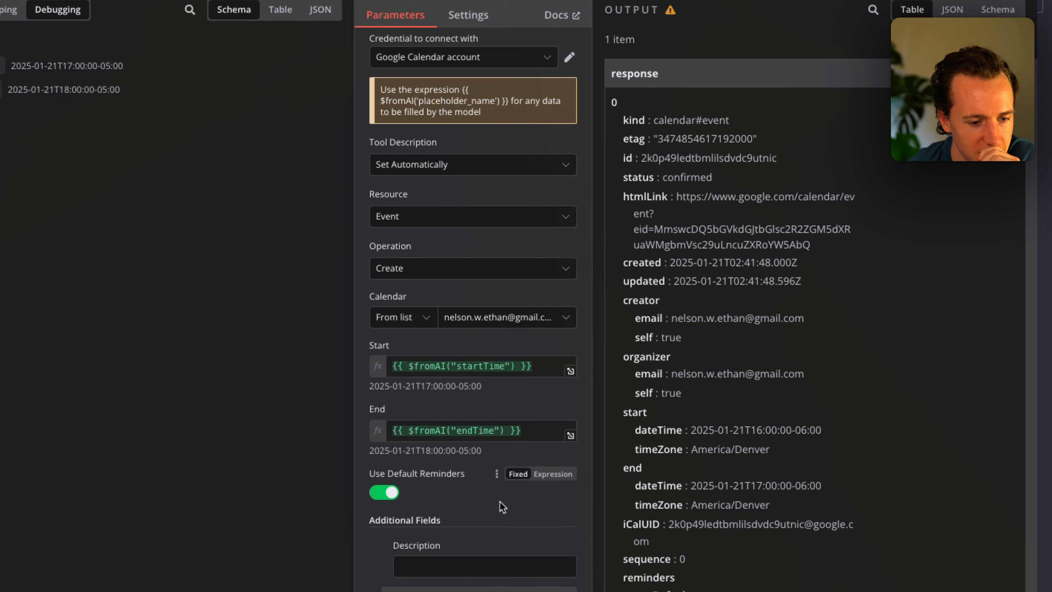
left_click(541, 523)
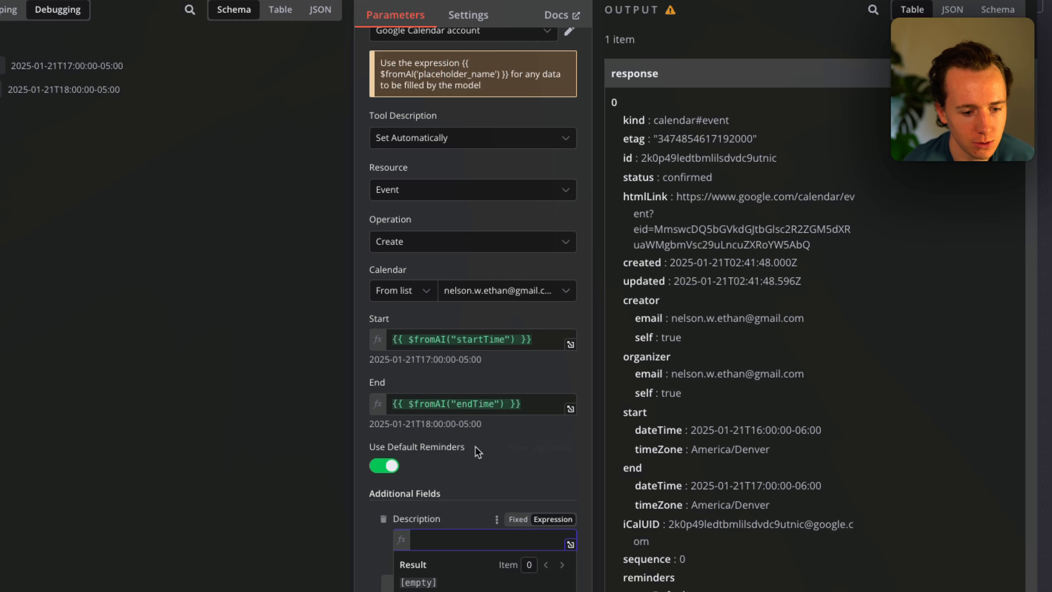
left_click(527, 405)
key("ctrl+c")
left_click(448, 539)
key("ctrl+v")
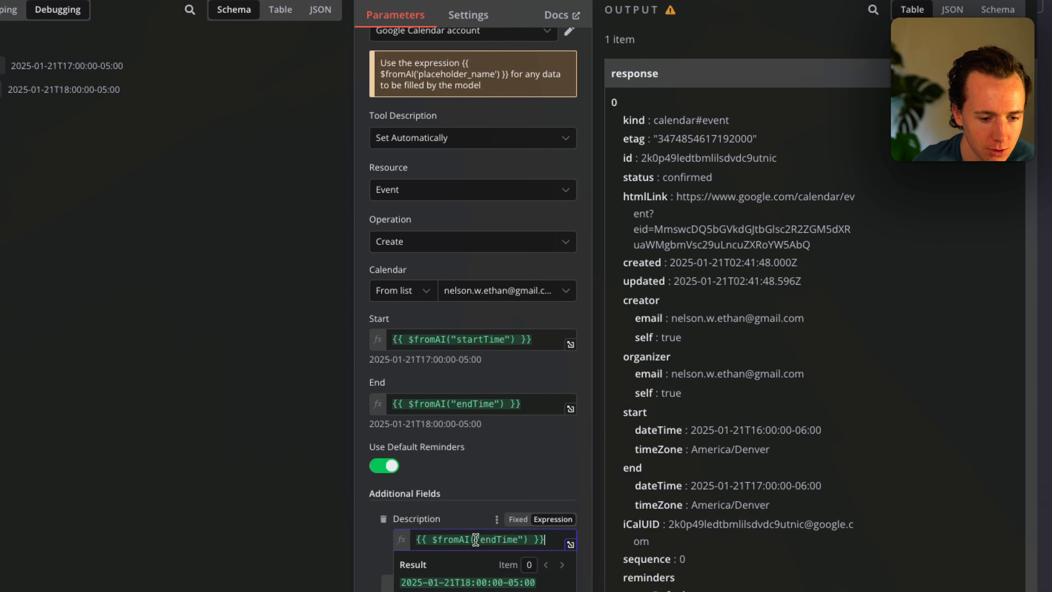
double_click(488, 540)
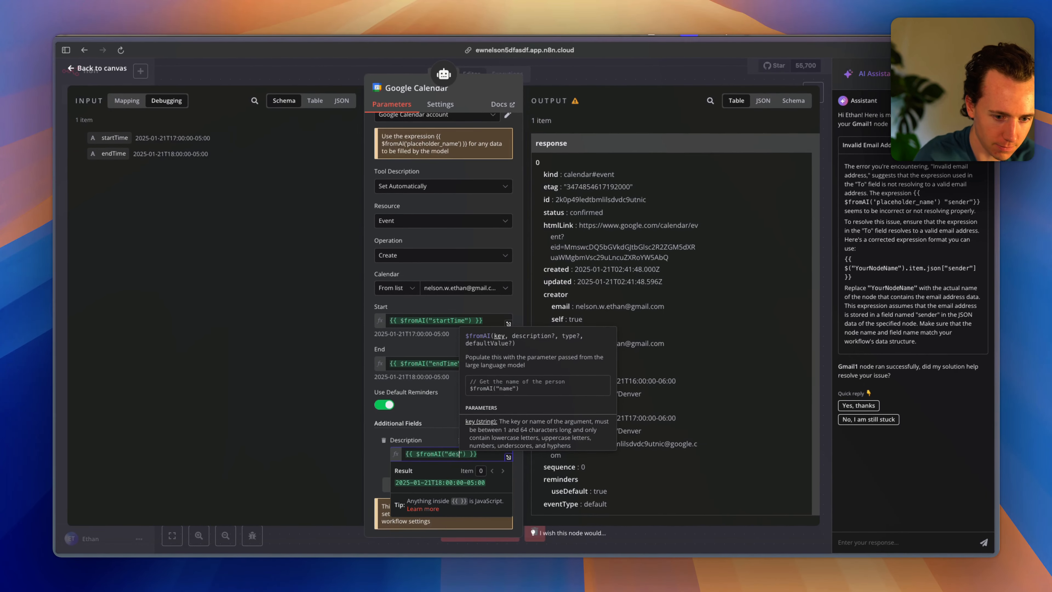
type("description")
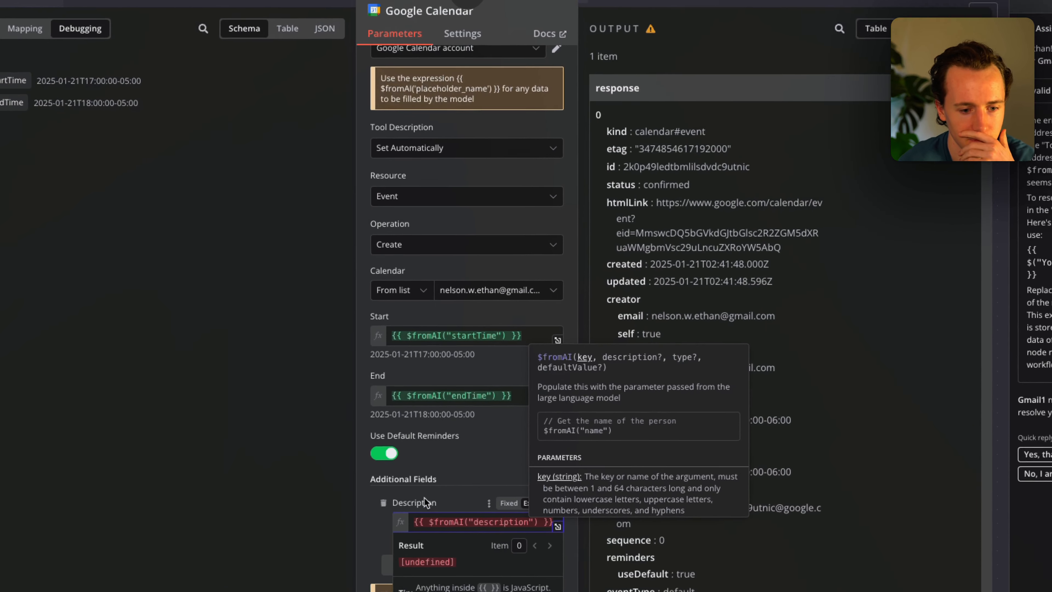
left_click(463, 445)
left_click(480, 537)
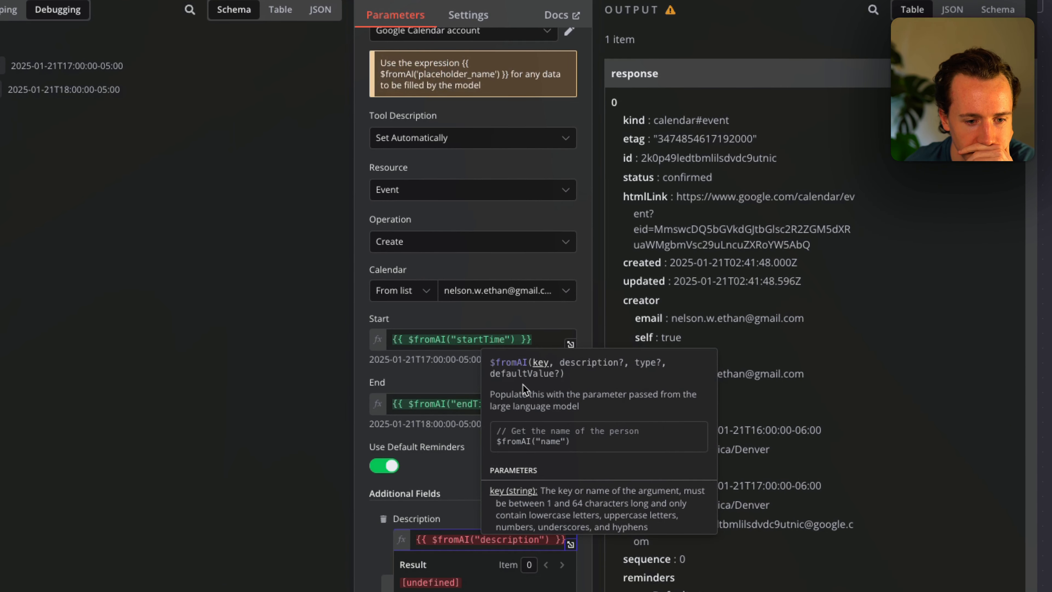
left_click_drag(514, 393, 587, 409)
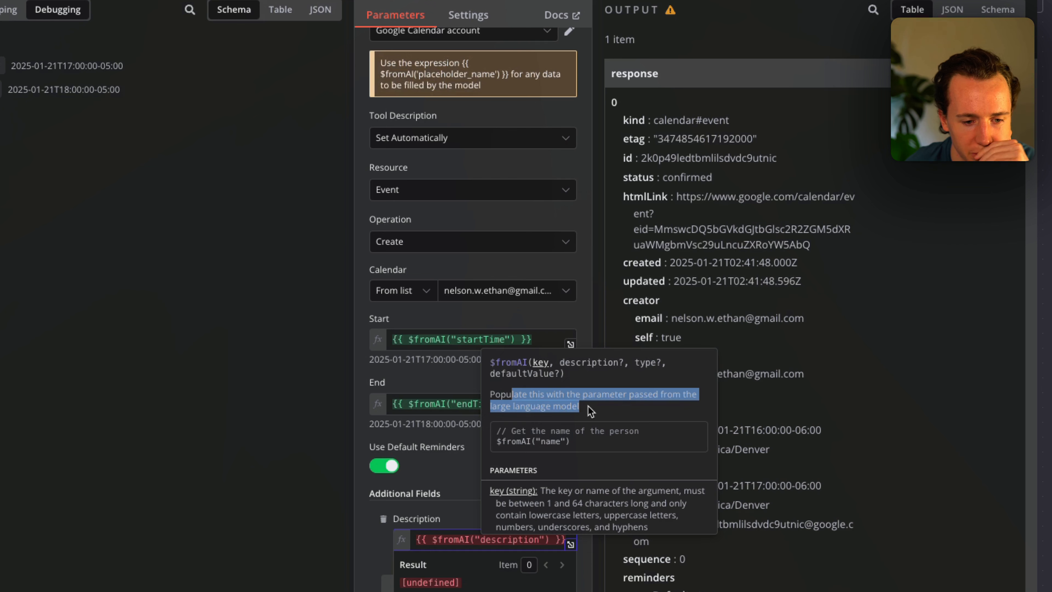
left_click(483, 539)
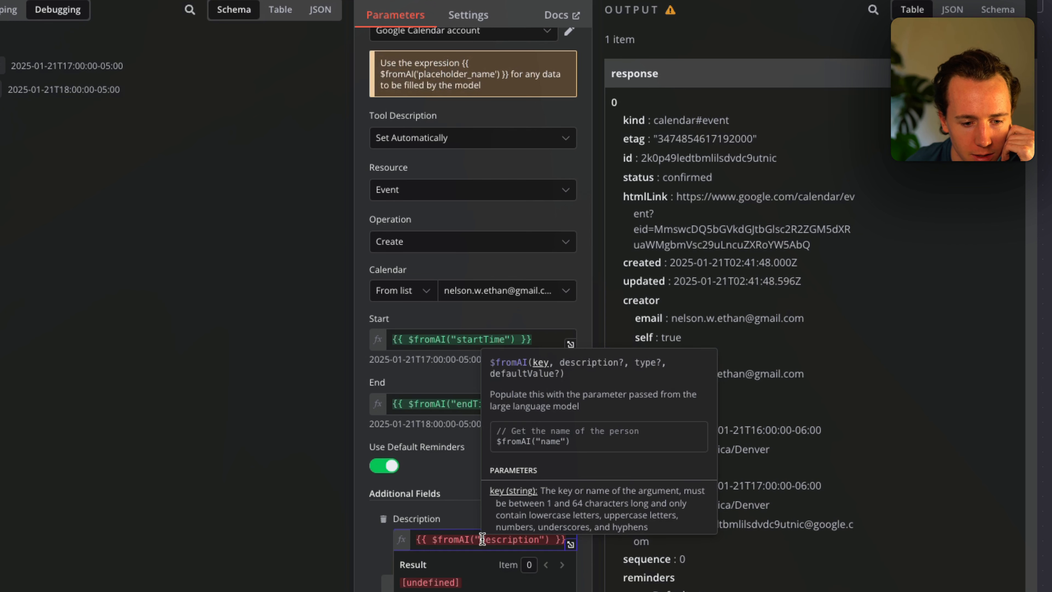
left_click(448, 520)
left_click(384, 520)
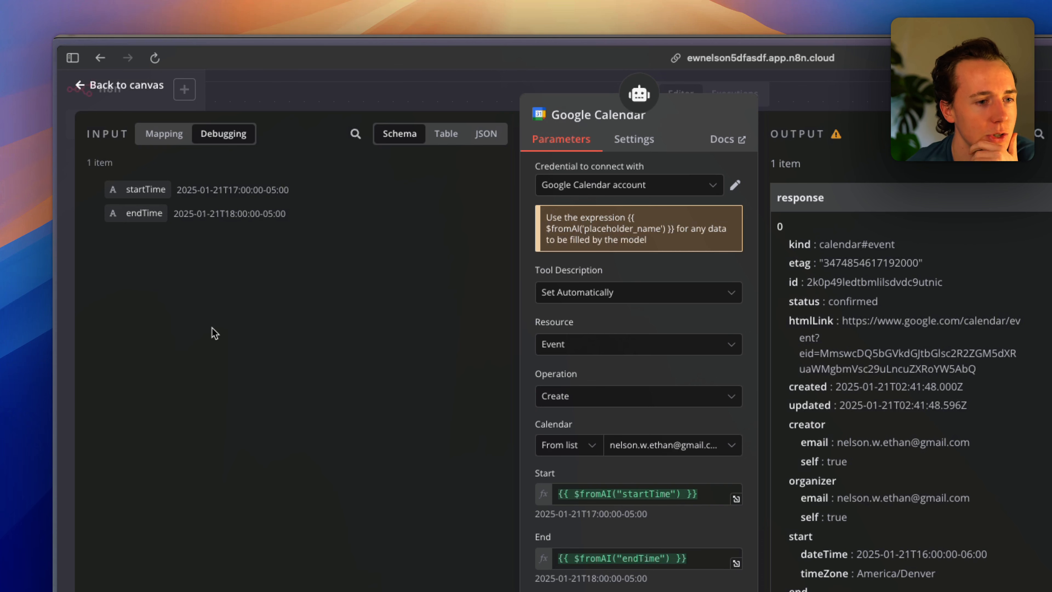
Inspect the node's startTime and endTime inputs and AI Agent data, including the JSON view.
left_click_drag(188, 193, 253, 204)
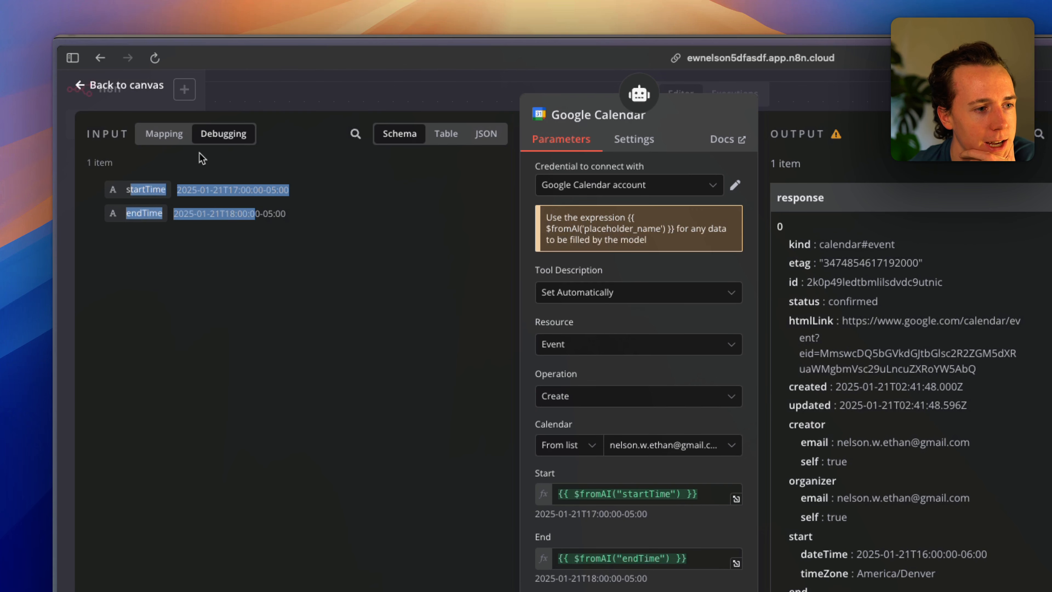
left_click(169, 136)
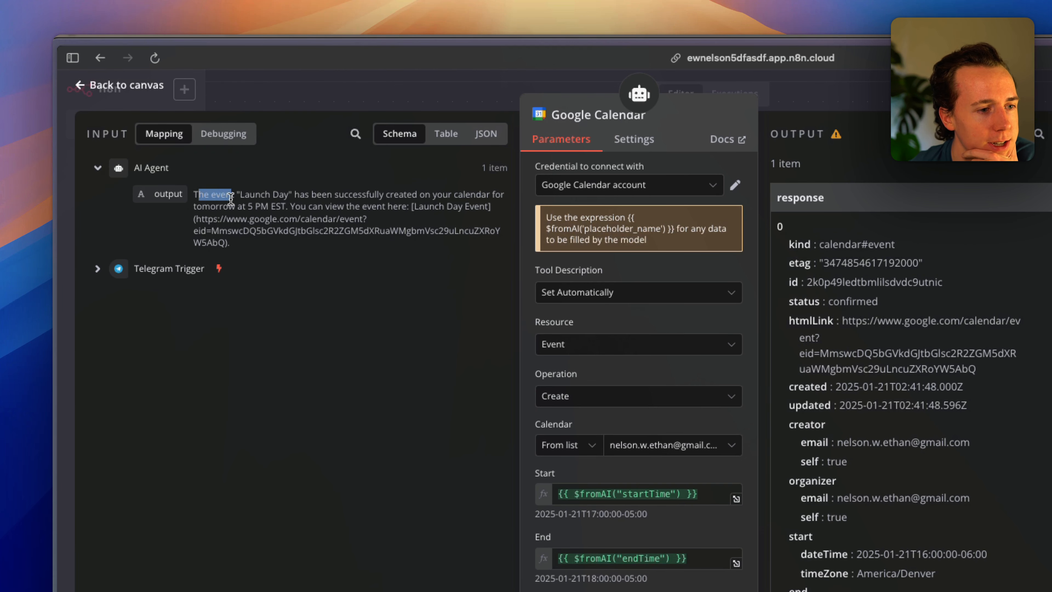
left_click_drag(230, 198, 249, 253)
left_click(228, 141)
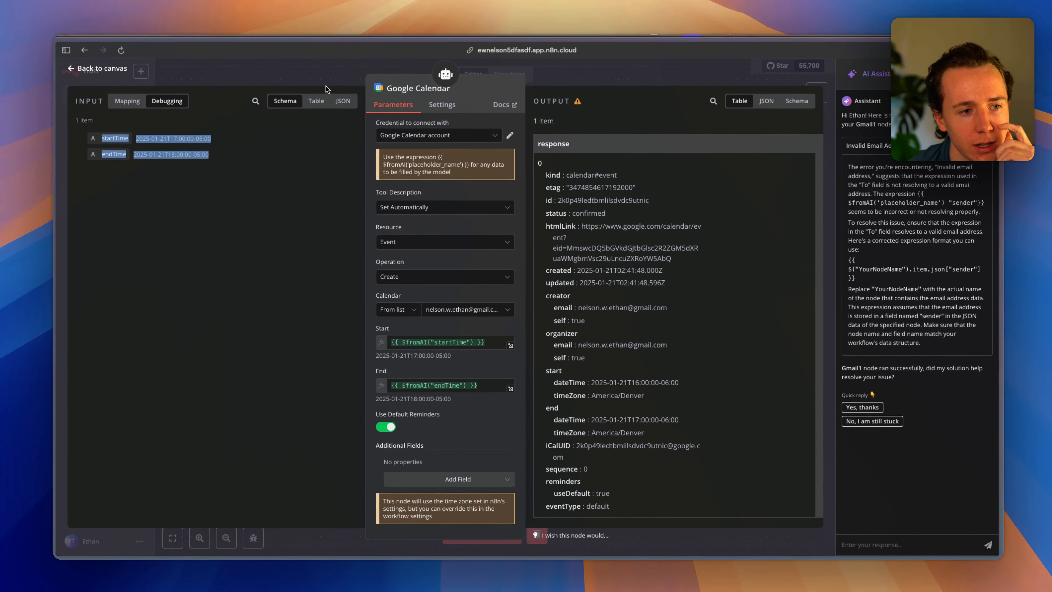
left_click(482, 136)
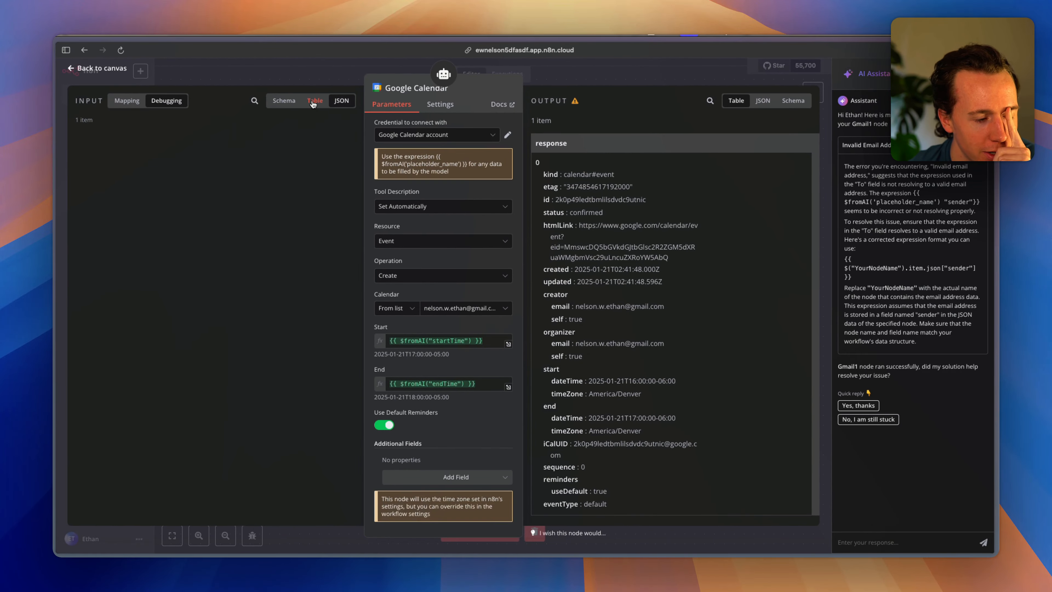
left_click(314, 101)
left_click(341, 101)
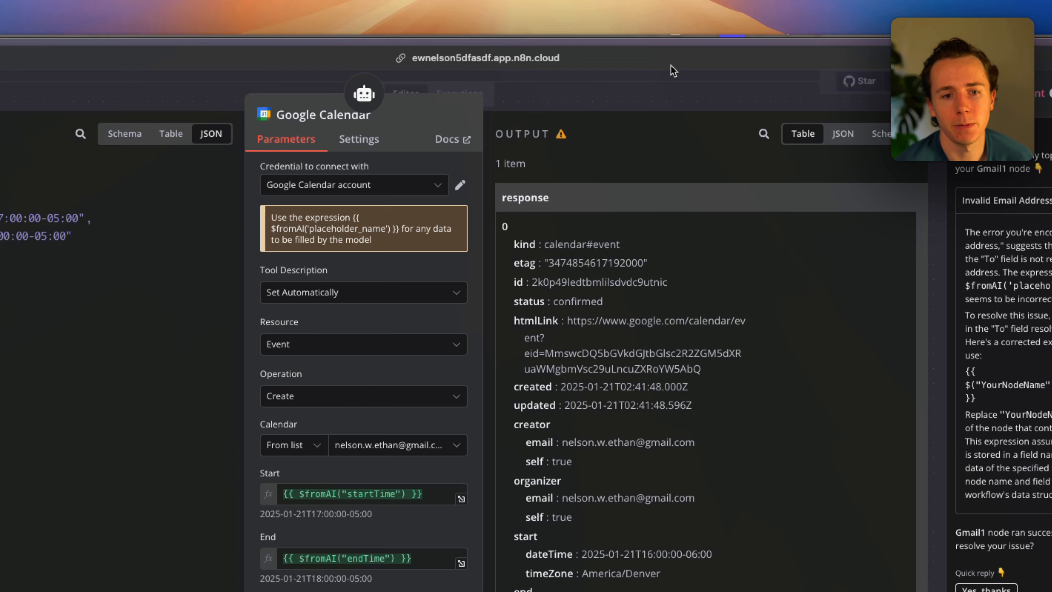
scroll(889, 310, "down", 1)
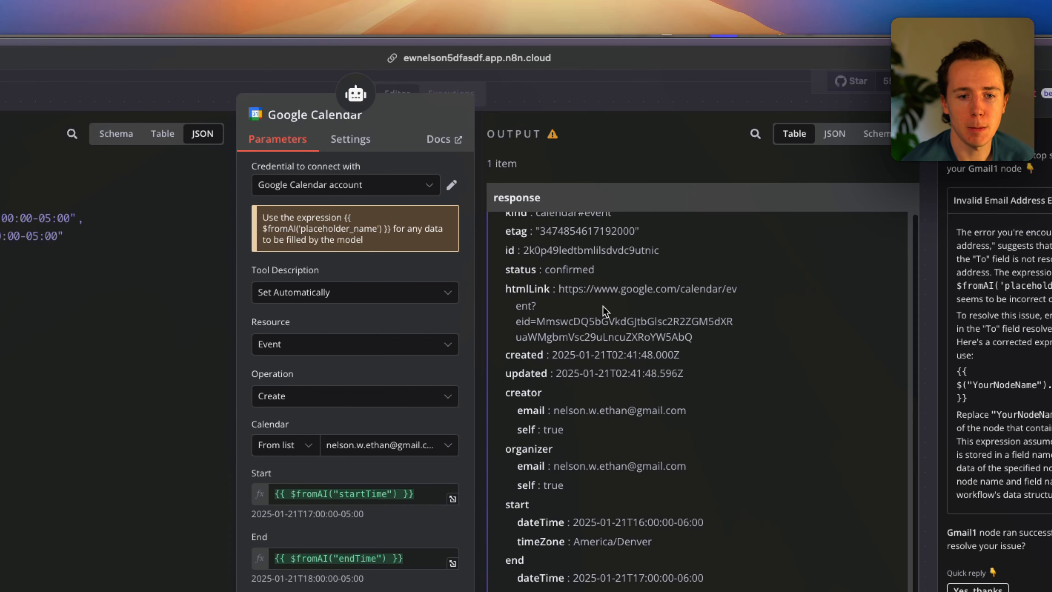
scroll(604, 233, "up", 1)
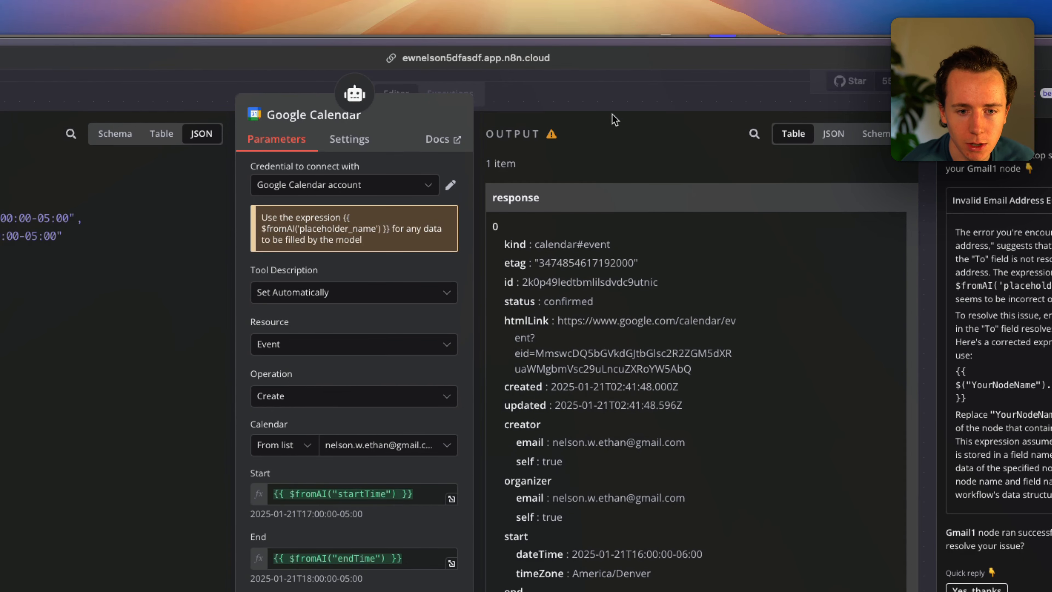
Return to the canvas, start a test run, and copy the earlier Launch Day request in Telegram.
left_click(607, 96)
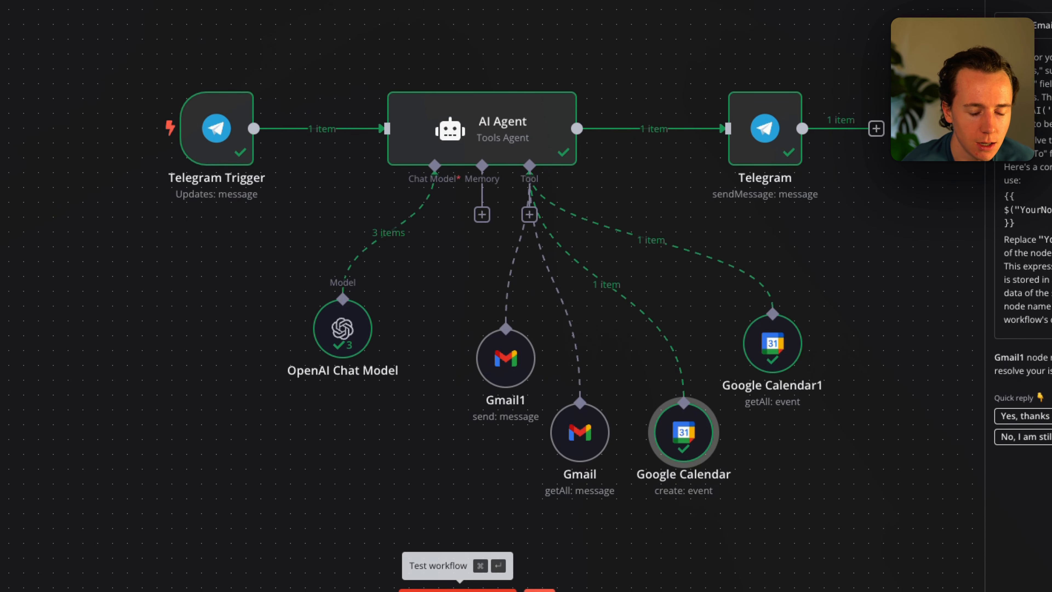
left_click(458, 588)
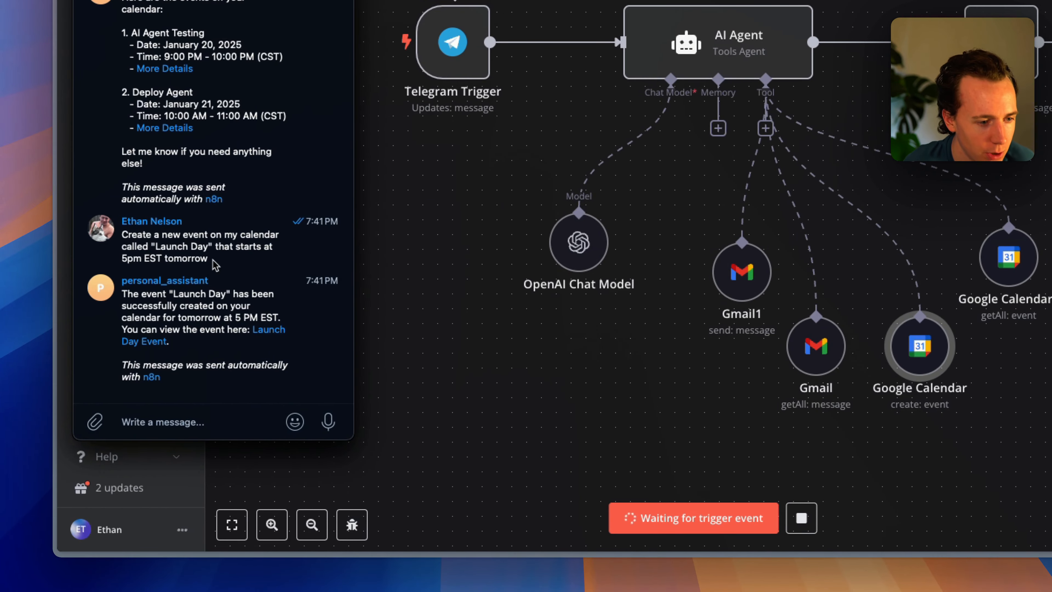
left_click_drag(214, 264, 119, 232)
key("super+c")
Resend the Launch Day request with a line asking to title it 'launch day', and check the 5–6 PM EST confirmation.
key("super+v")
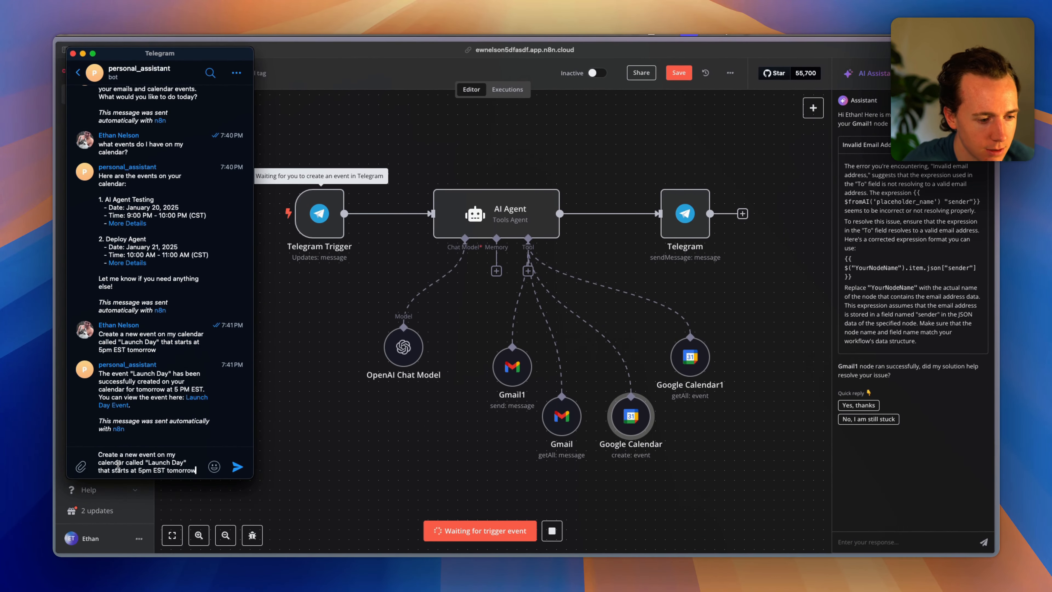
key("shift+Return")
type("ma")
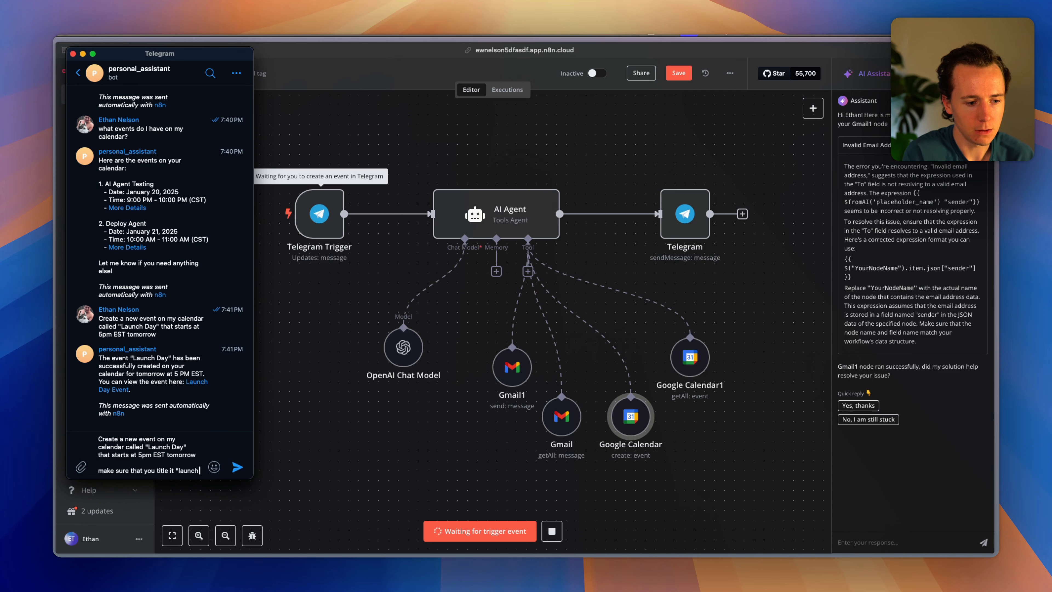
key("Return")
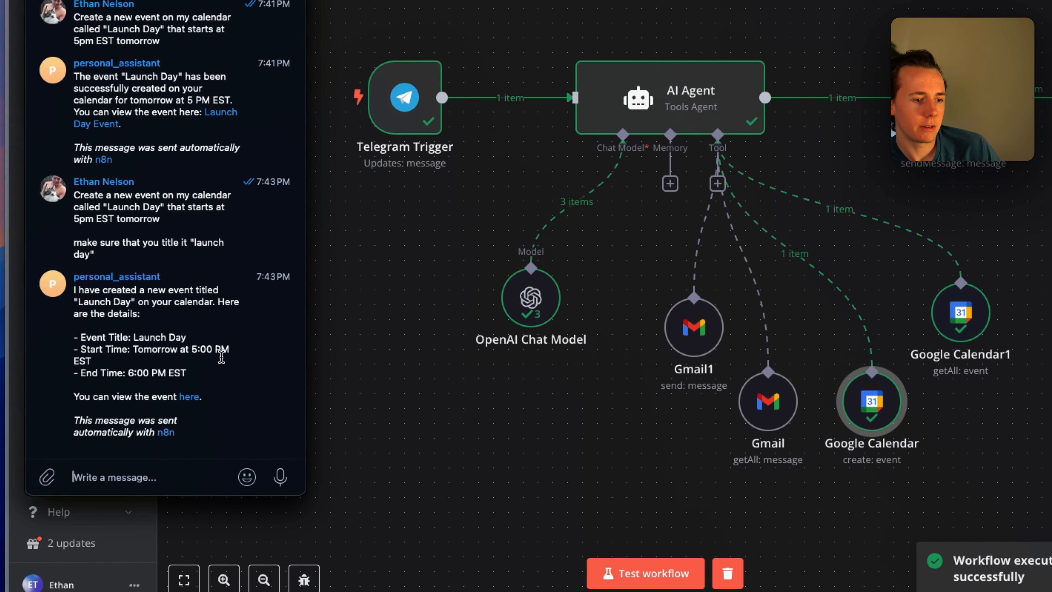
left_click_drag(209, 367, 180, 385)
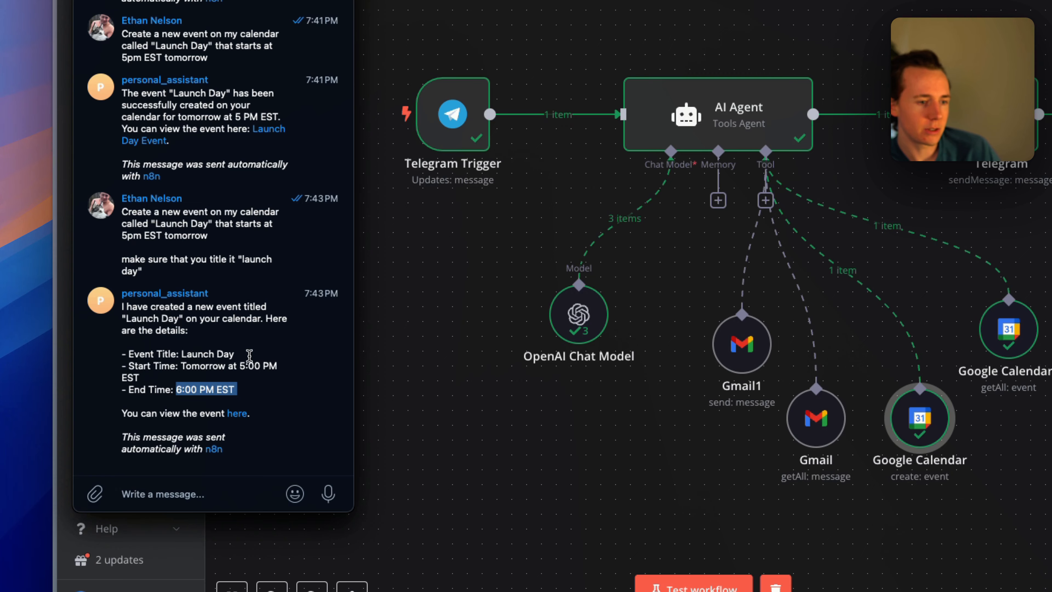
left_click_drag(126, 231, 209, 235)
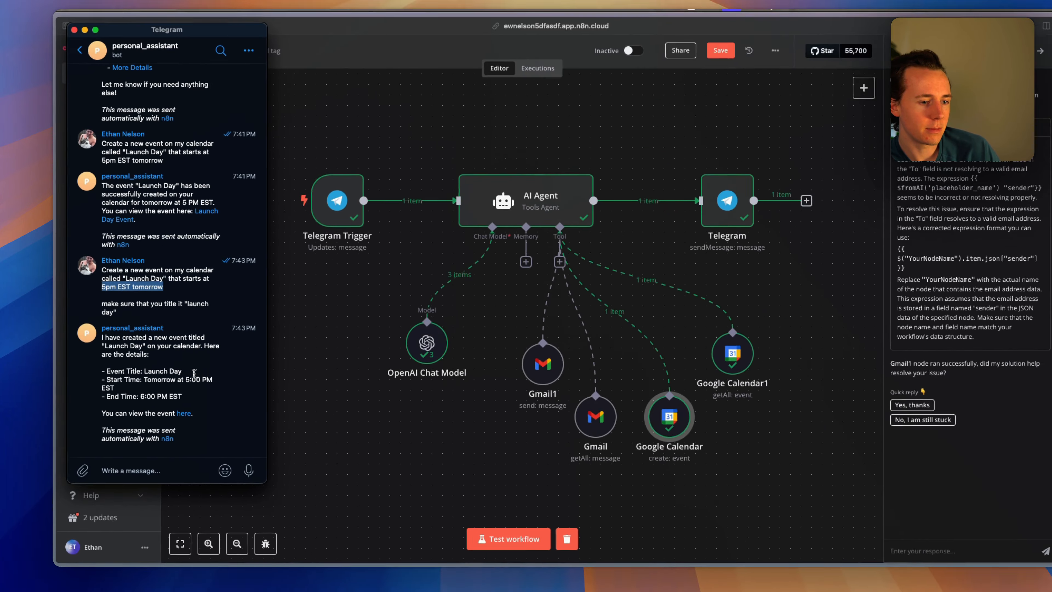
left_click(413, 412)
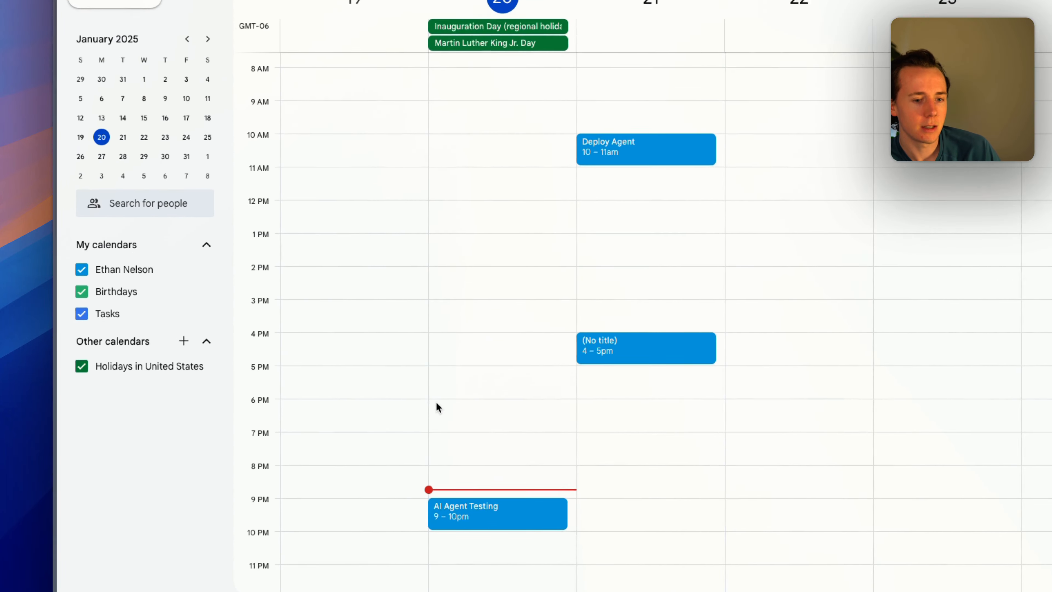
Delete the untitled 4–5pm event on January 21 from Google Calendar.
left_click(381, 376)
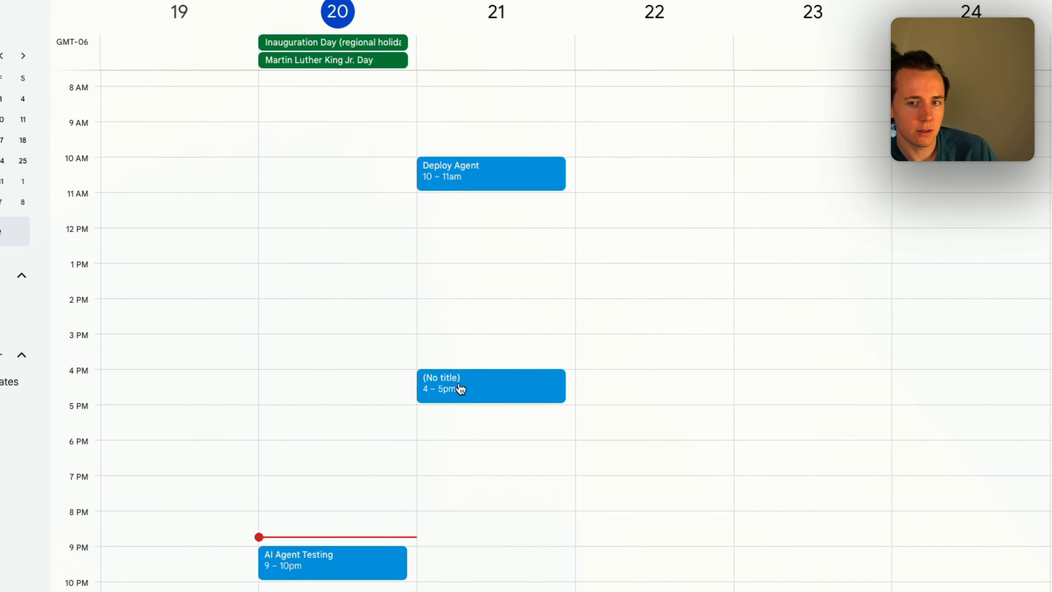
left_click(525, 395)
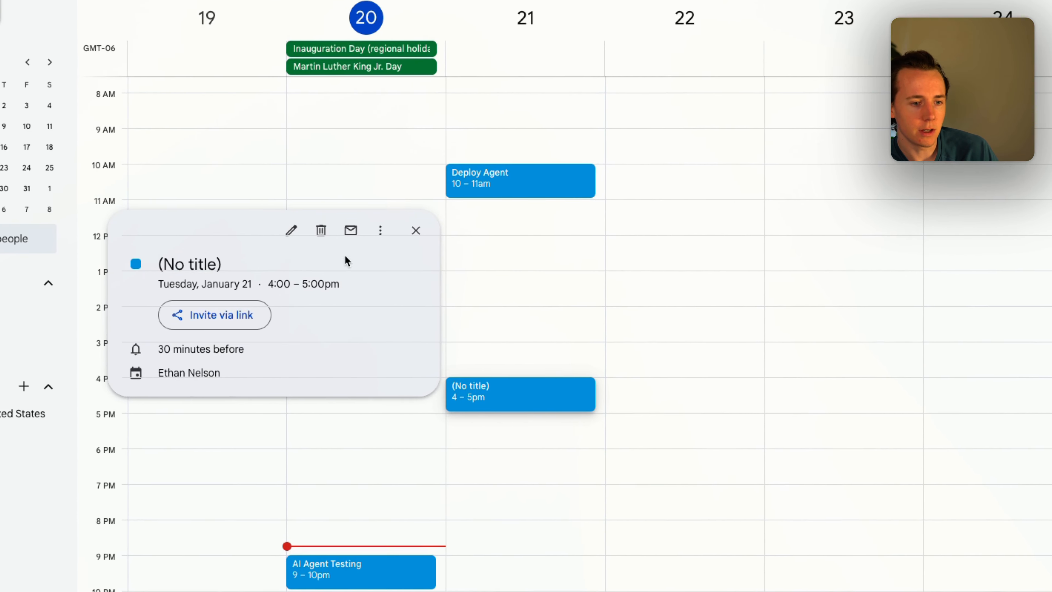
key("Delete")
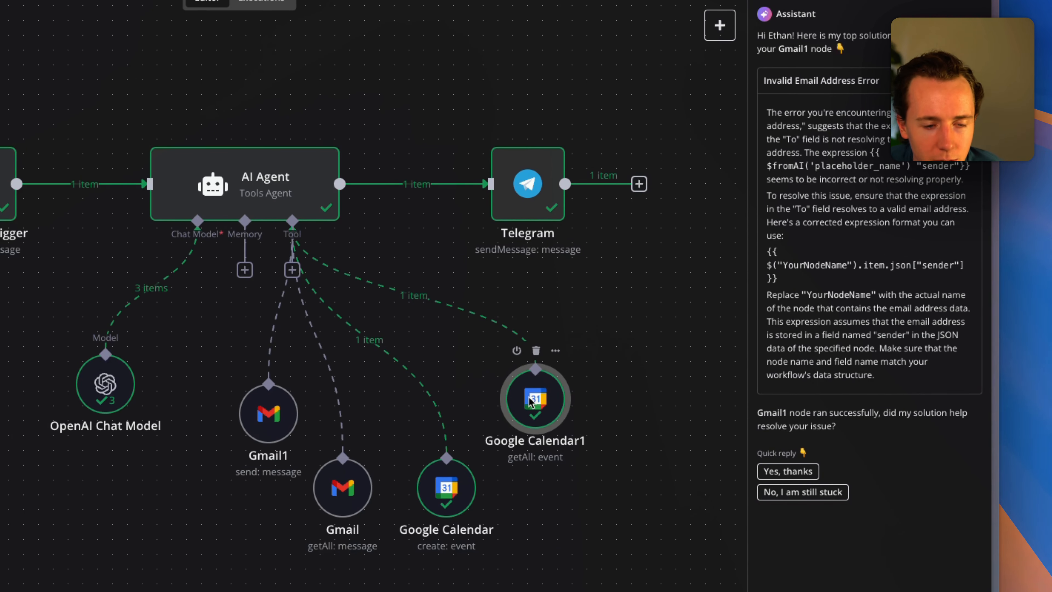
Open the Google Calendar1 event-listing tool and review the AI Agent Testing event in its output.
double_click(537, 393)
scroll(444, 148, "down", 3)
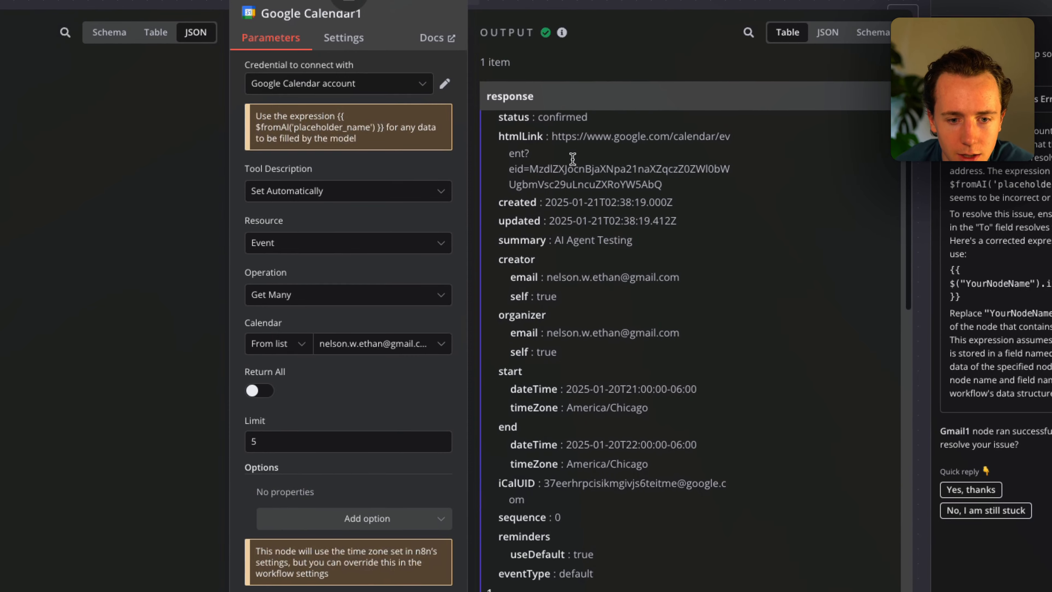
left_click_drag(552, 157, 573, 329)
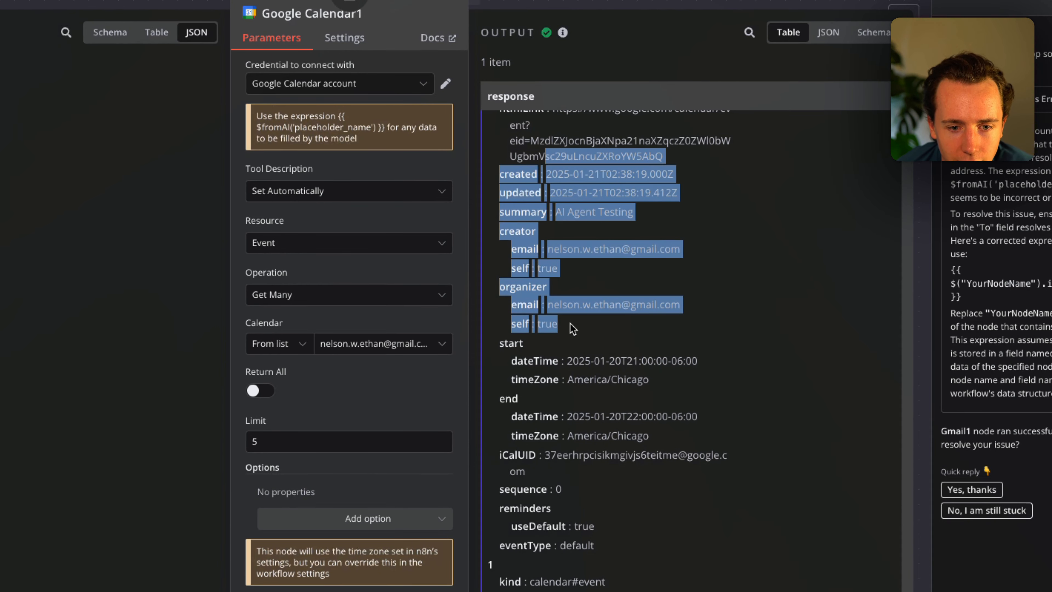
left_click(573, 330)
scroll(582, 405, "down", 10)
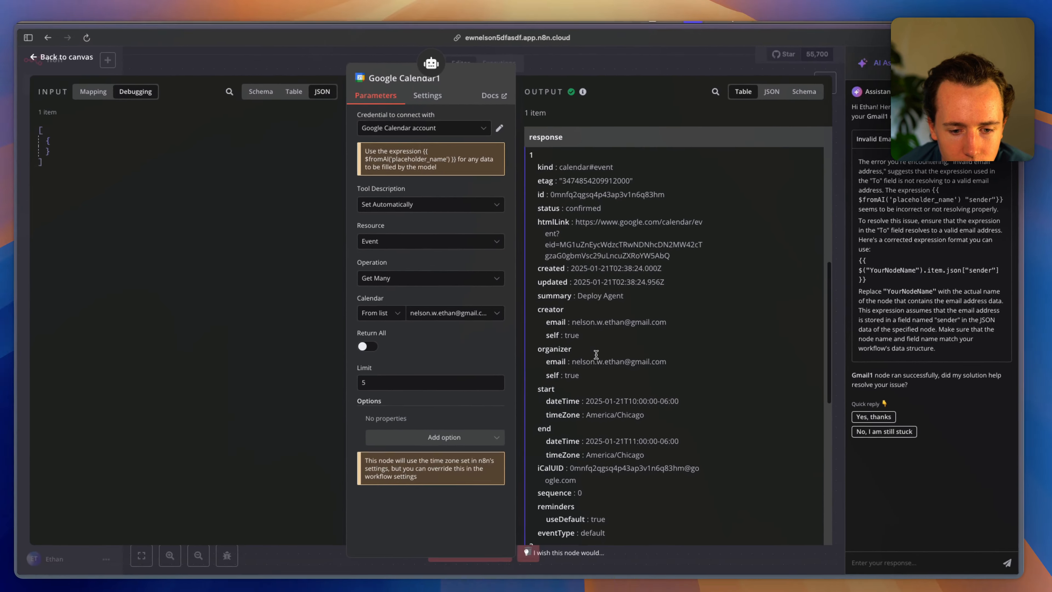
scroll(596, 354, "down", 10)
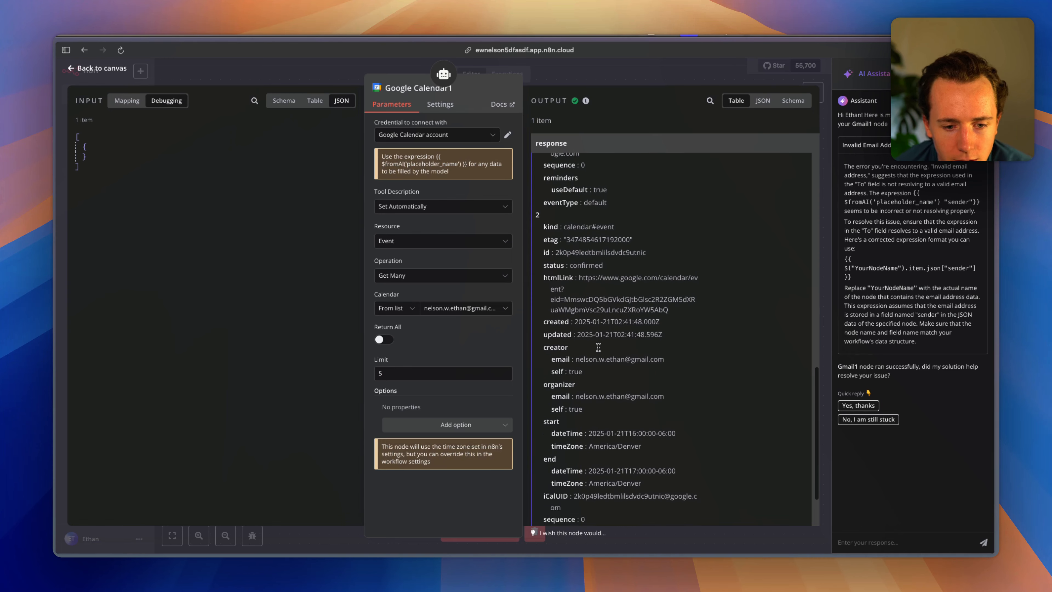
scroll(599, 347, "down", 3)
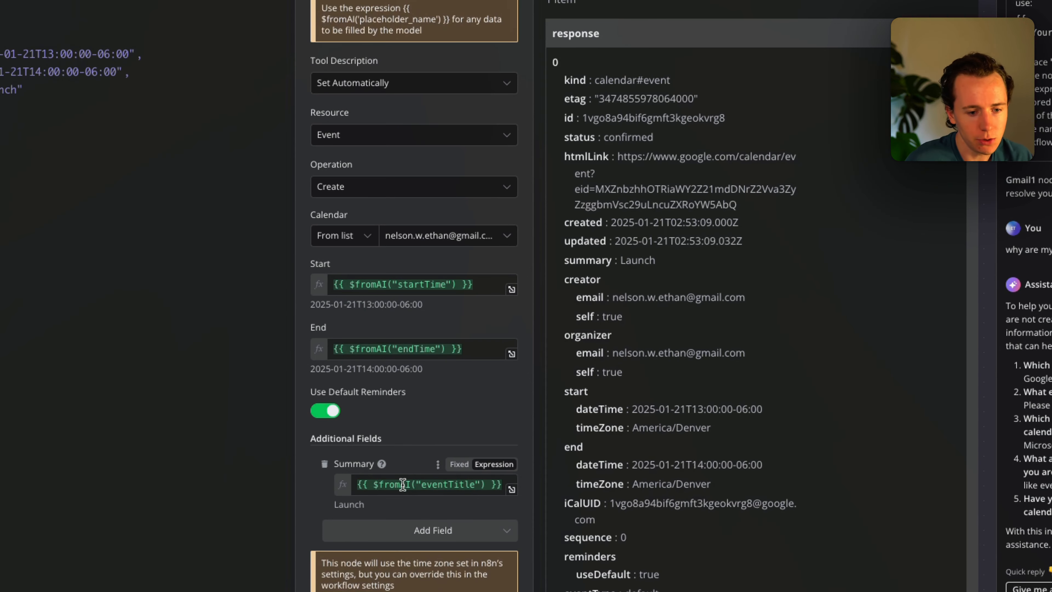
Clear and remove the Summary field, then re-add Summary under Additional Fields.
left_click(404, 484)
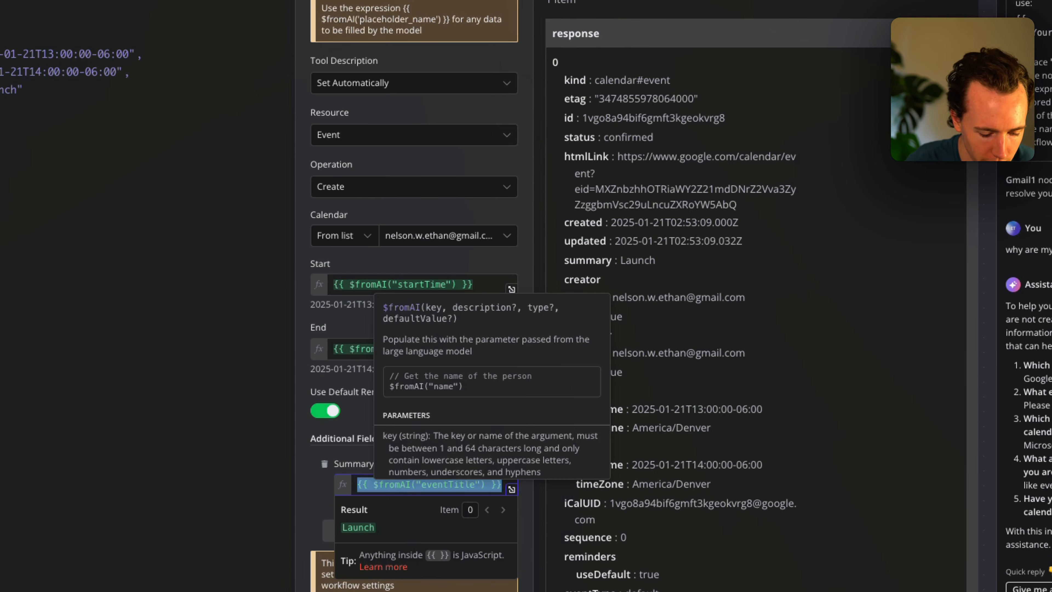
key("ctrl+a")
key("BackSpace")
left_click(326, 464)
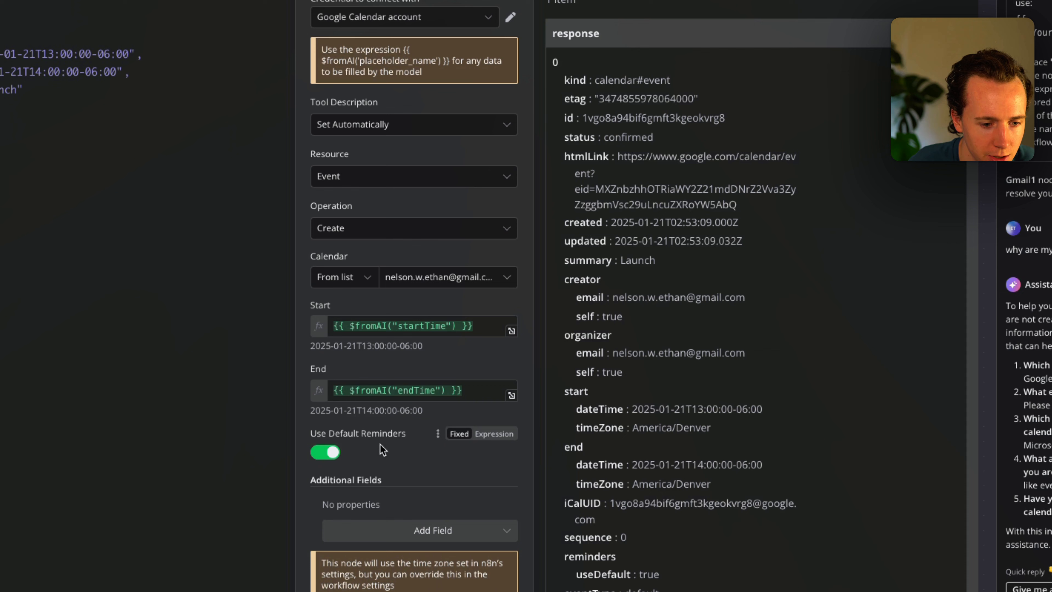
left_click(373, 535)
scroll(396, 451, "down", 3)
left_click(378, 468)
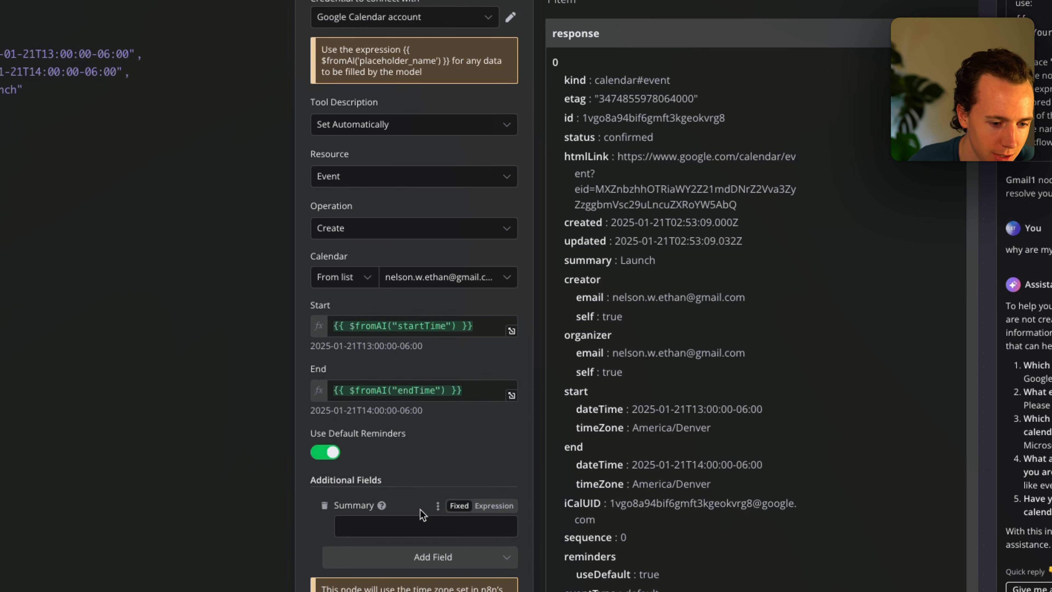
Set Summary to the expression {{ $fromAI("eventTitle") }} and close the node.
left_click(489, 507)
type("{{")
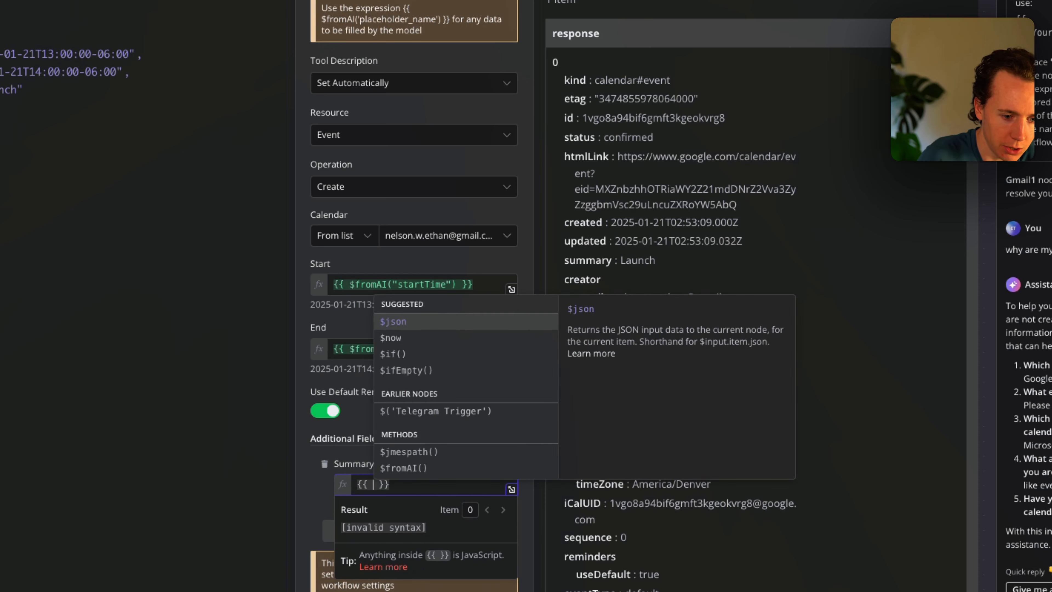
scroll(384, 458, "down", 3)
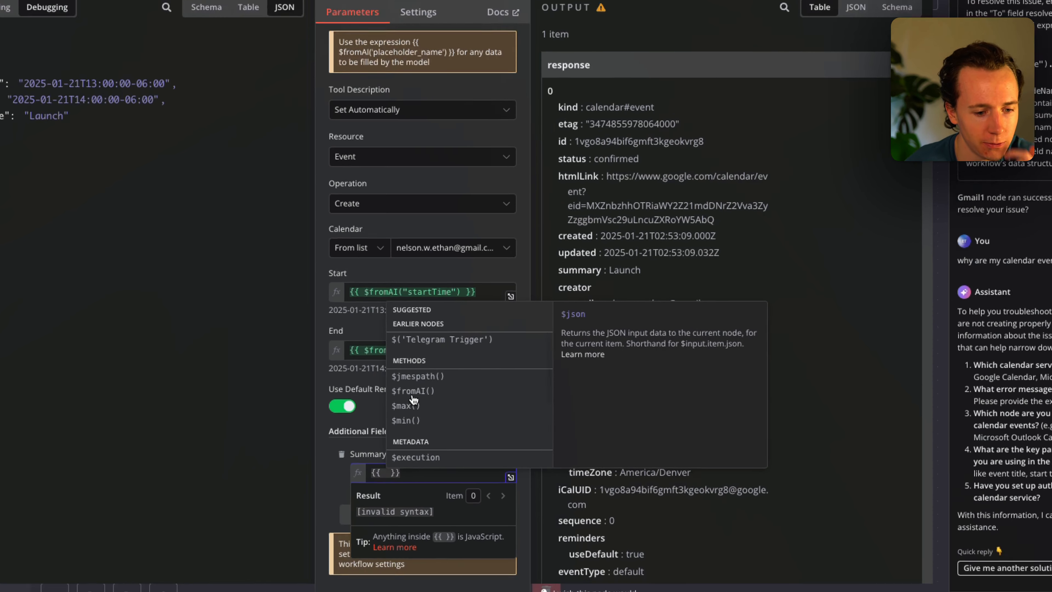
left_click(401, 397)
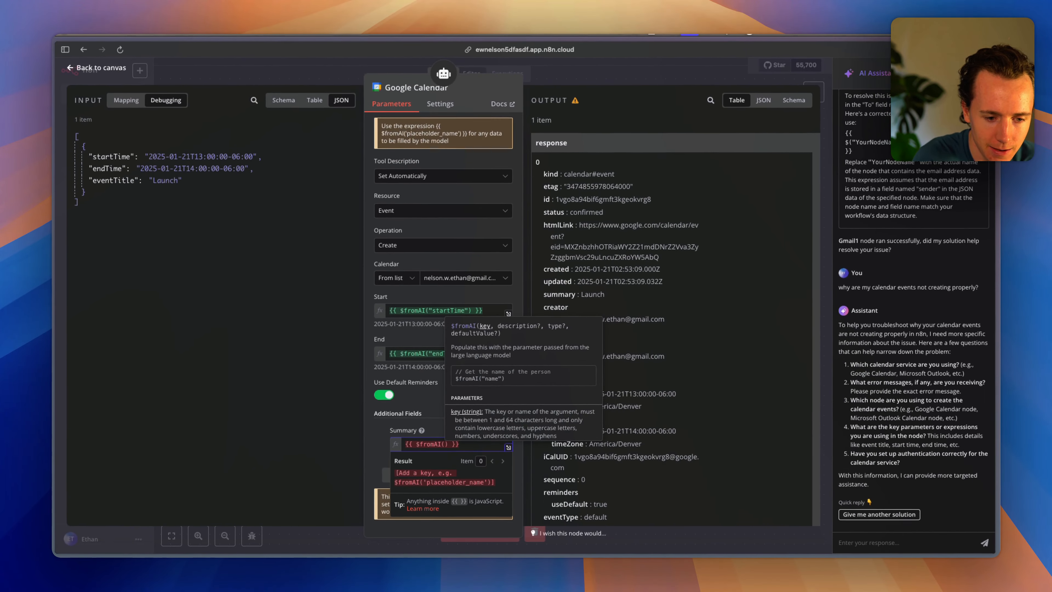
type("\"ev")
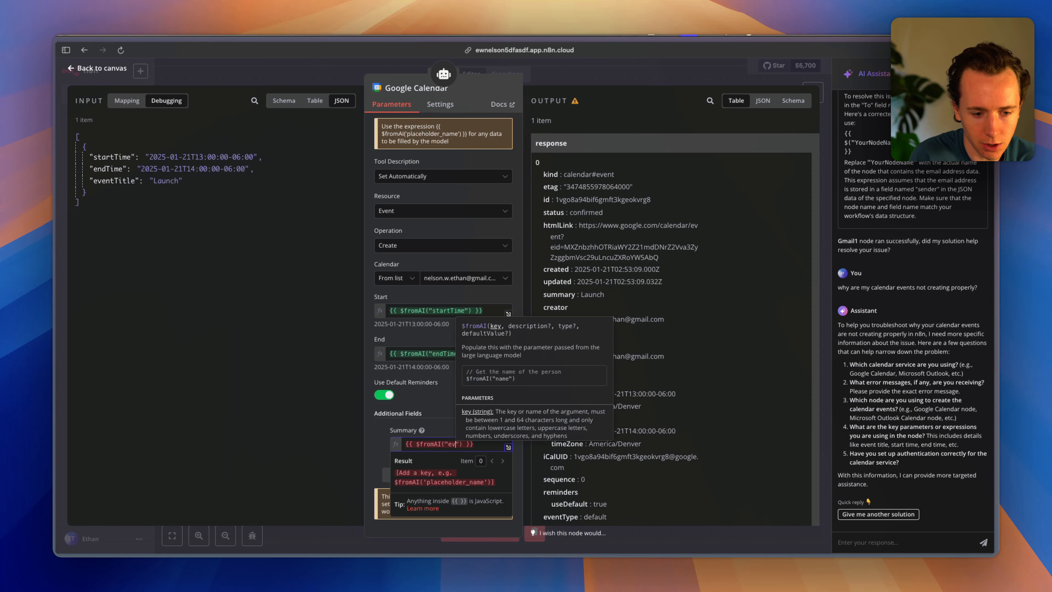
type("entTitle")
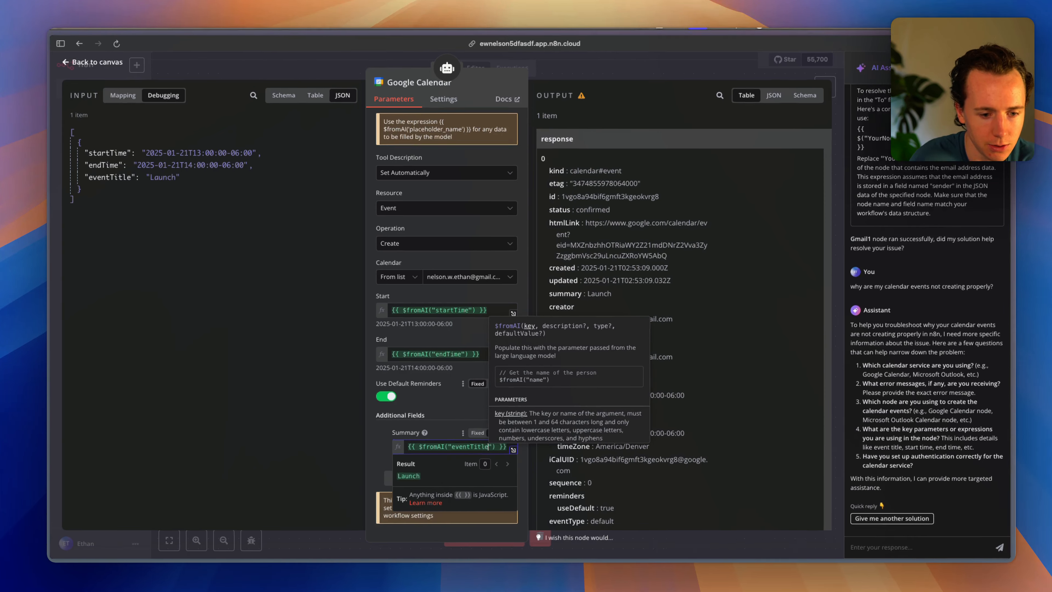
left_click(408, 154)
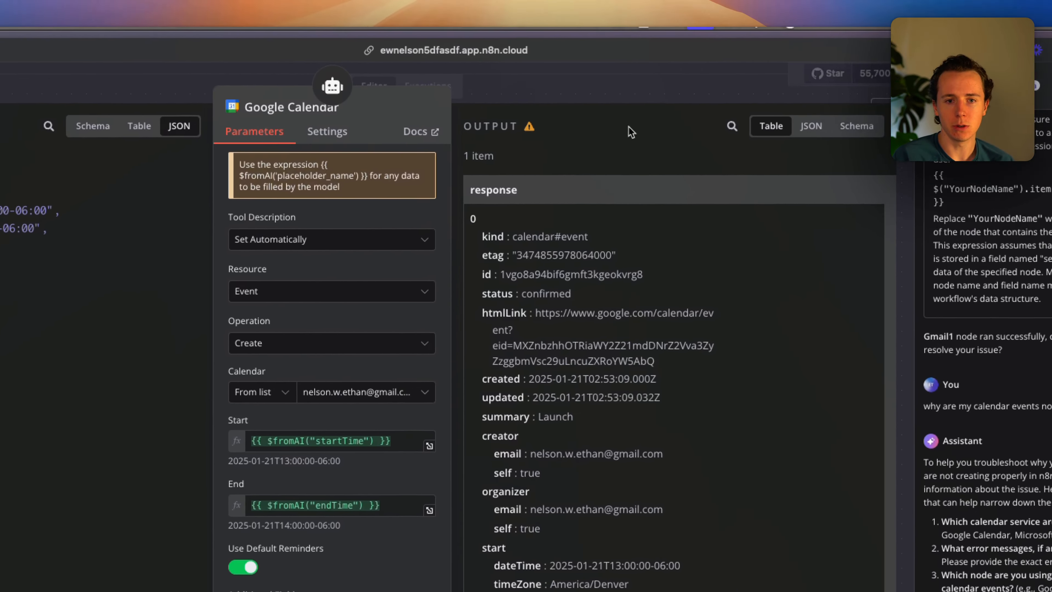
key("Escape")
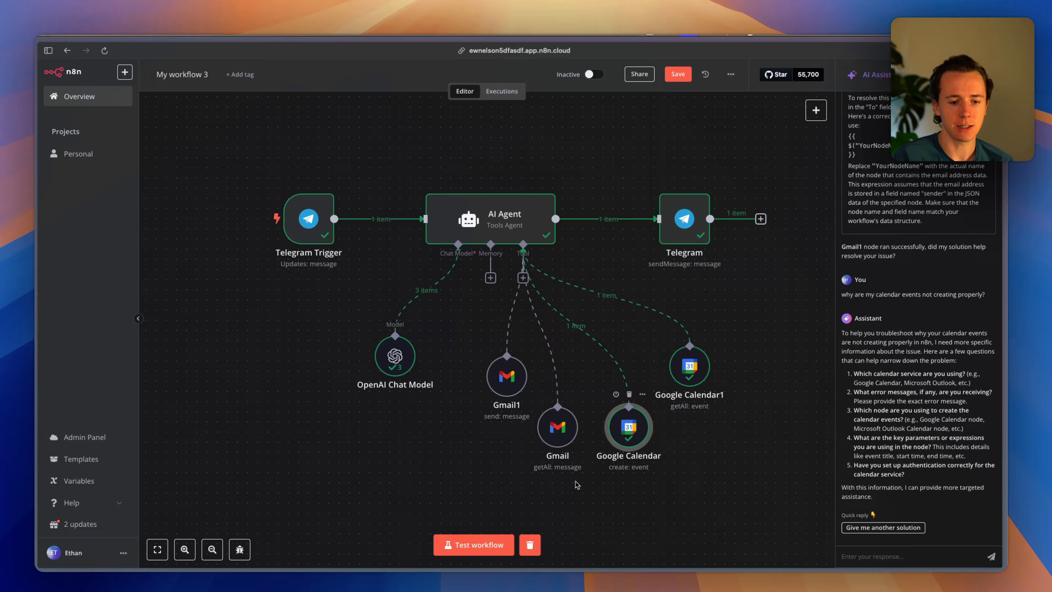
Start a test run and send a Telegram request for a 'YOUTUBE LAUNCH' event in 3 days at 5pm EST.
left_click(474, 544)
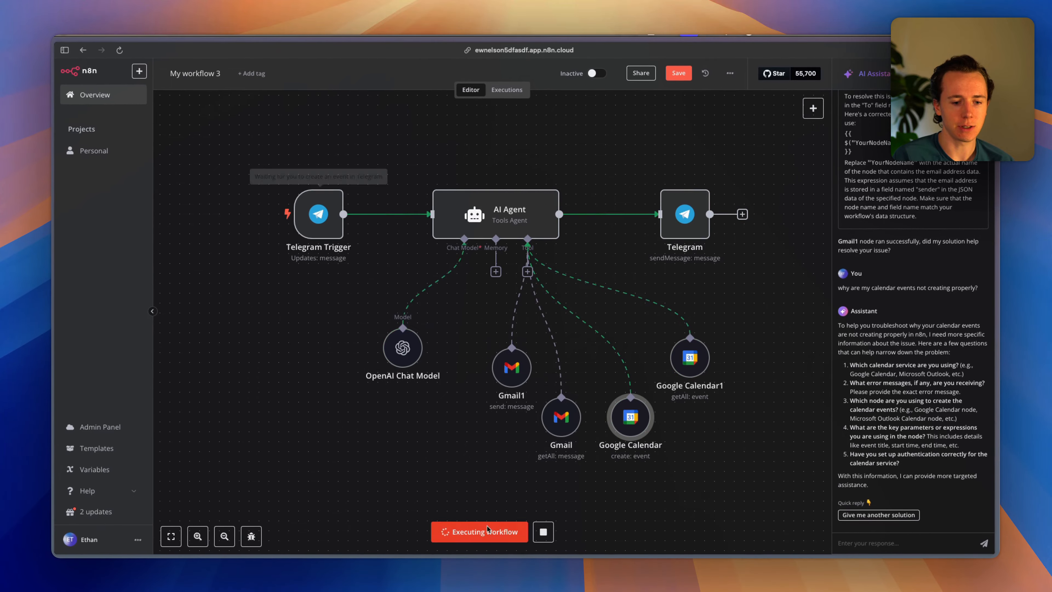
key("super+Tab")
key("super+Tab")
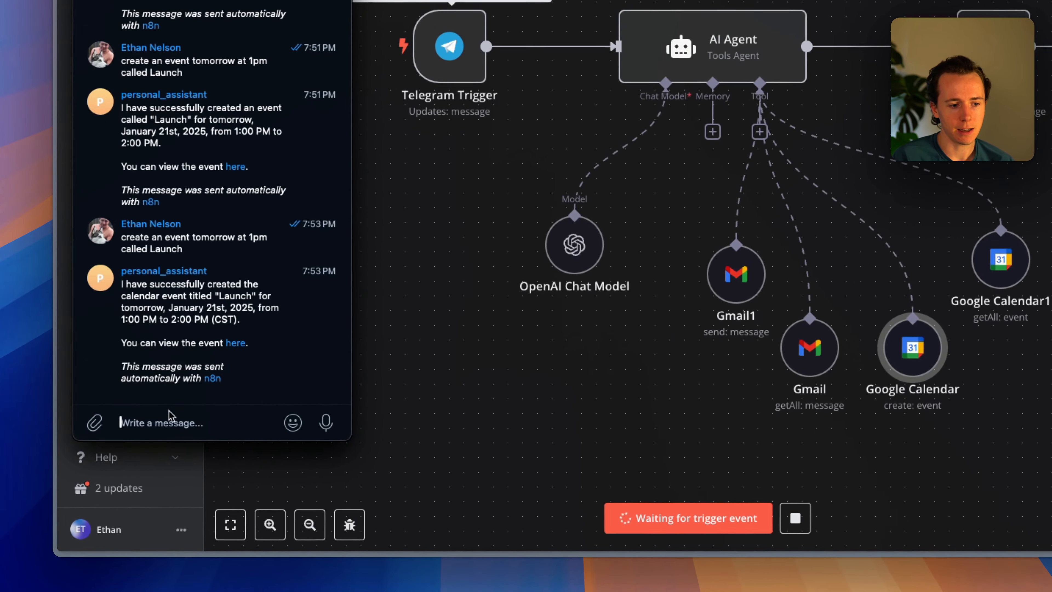
type("create an")
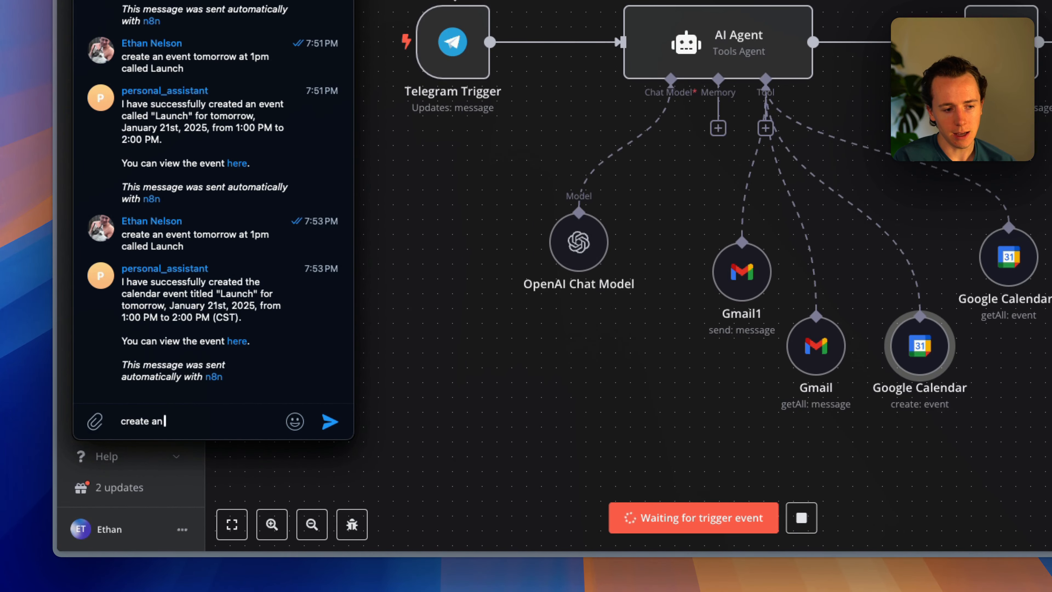
type(" event in 3 days called \"YOUTUBE LAUNCH\" at 5pm EST")
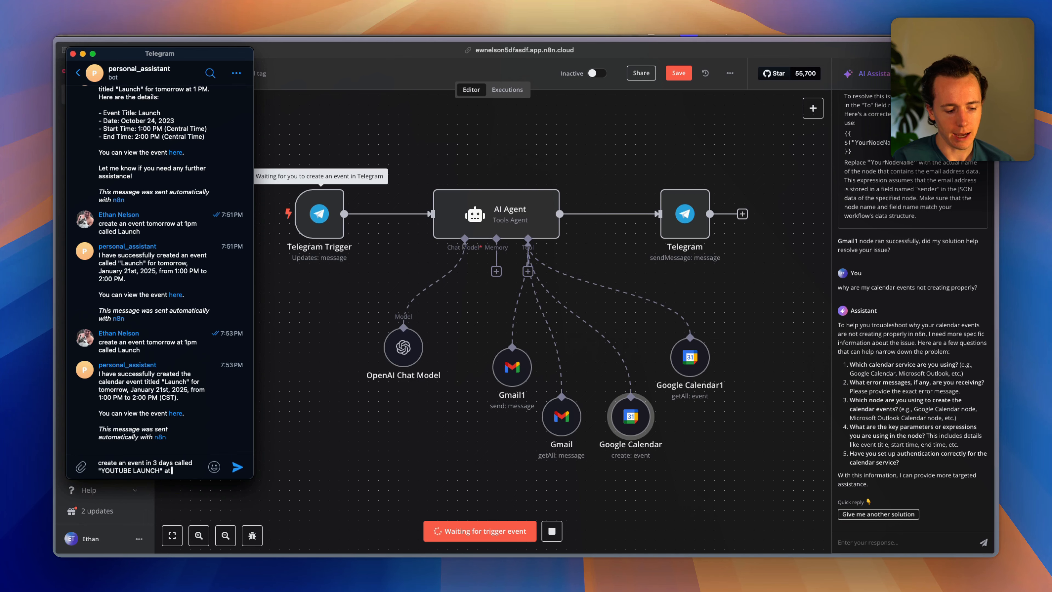
key("Return")
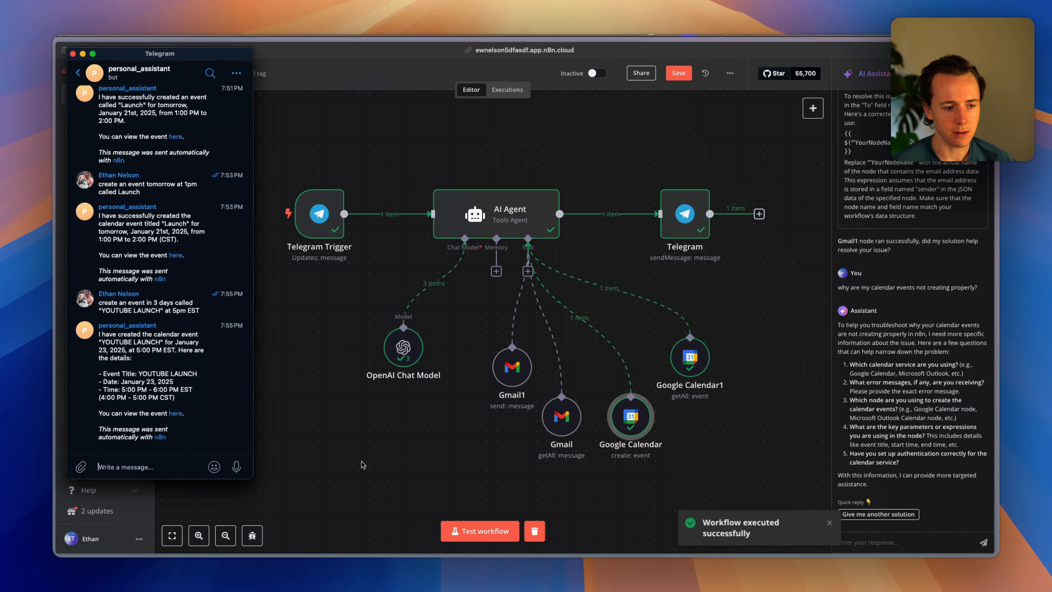
left_click(363, 464)
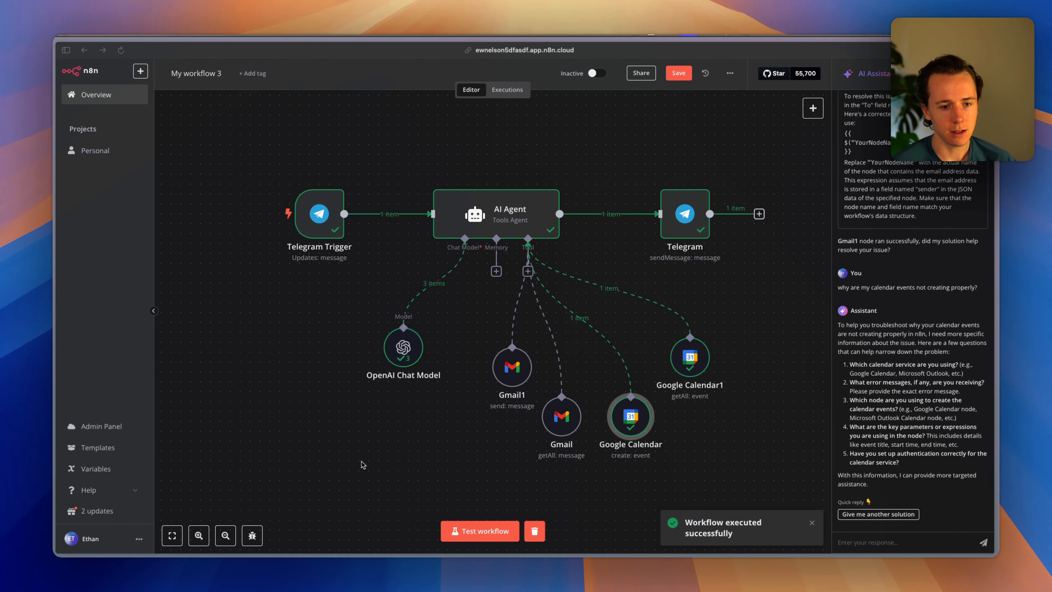
key("ctrl+Tab")
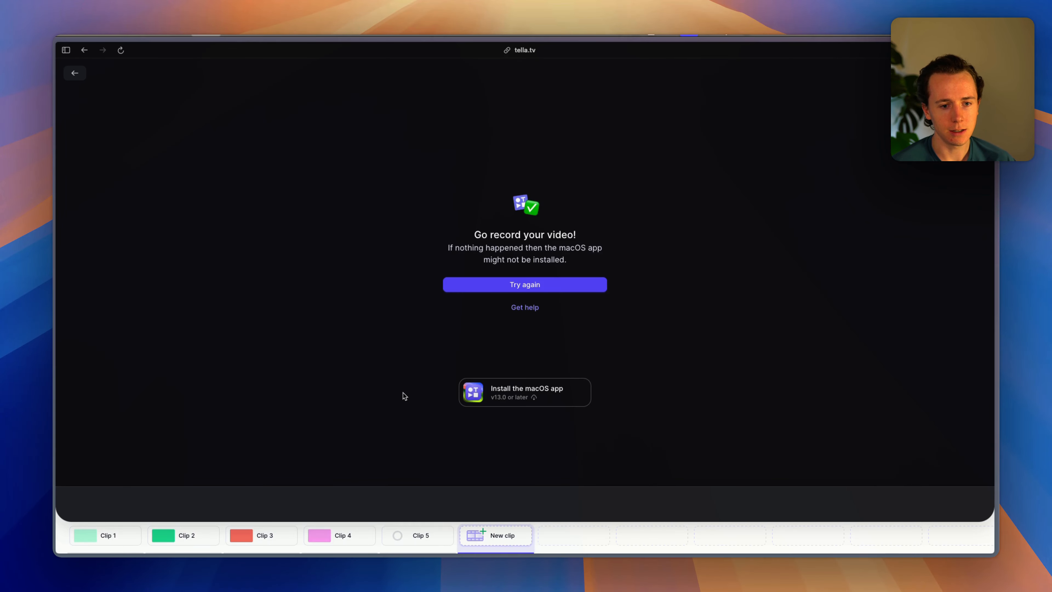
Check the YOUTUBE LAUNCH event on Thursday, January 23, 4–5pm, and save it.
key("ctrl+Tab")
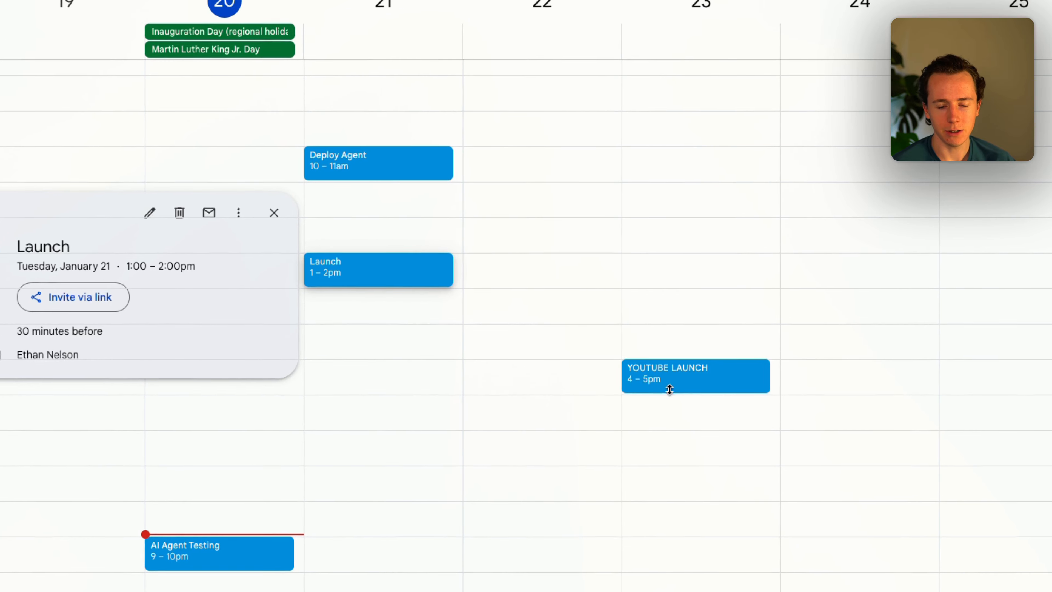
left_click(664, 375)
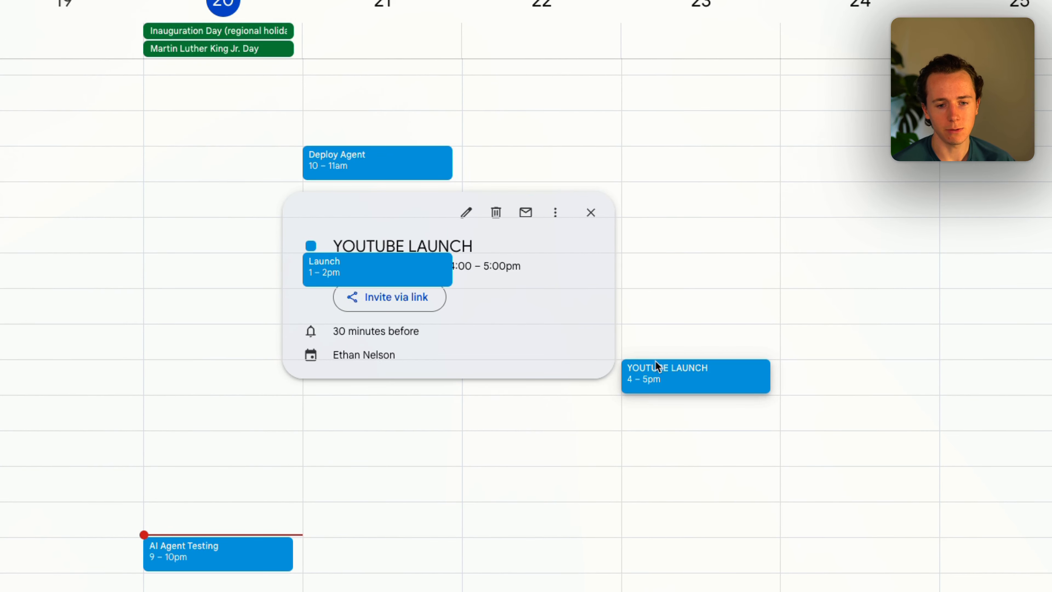
key("ctrl+Tab")
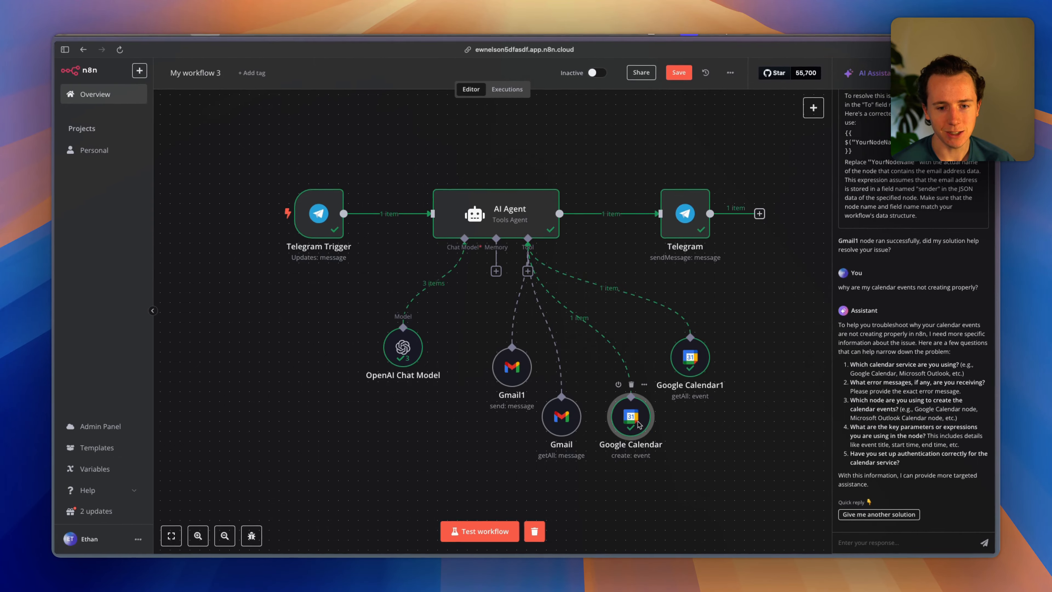
key("ctrl+Tab")
double_click(666, 373)
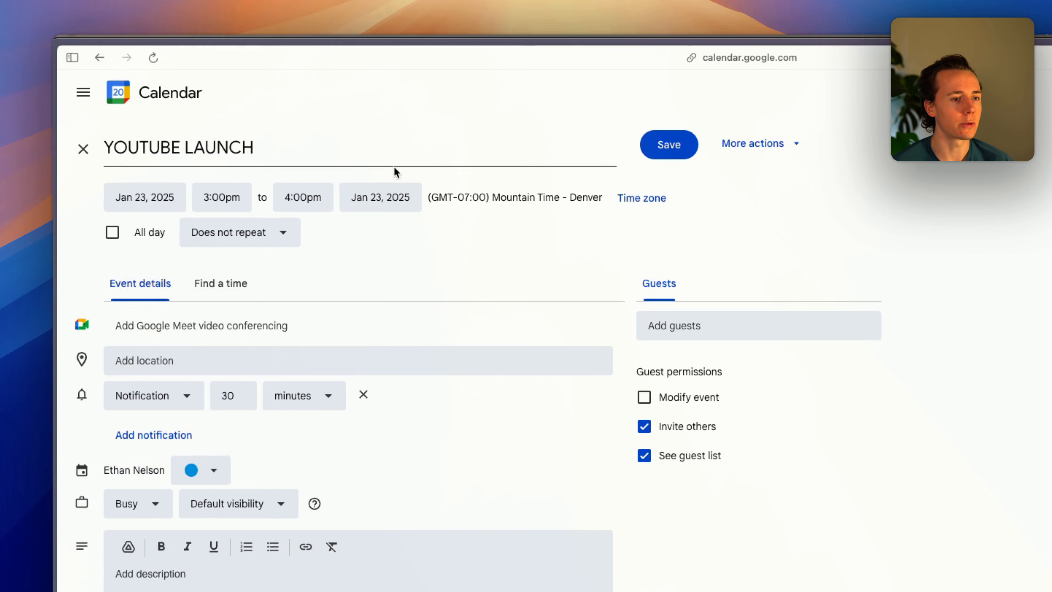
key("super+s")
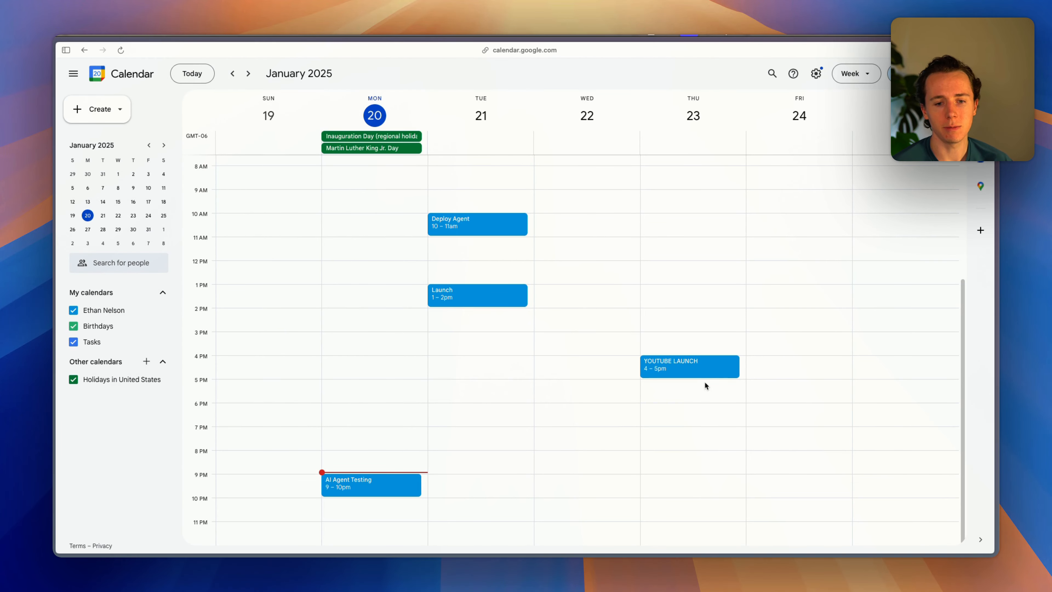
key("ctrl+Tab")
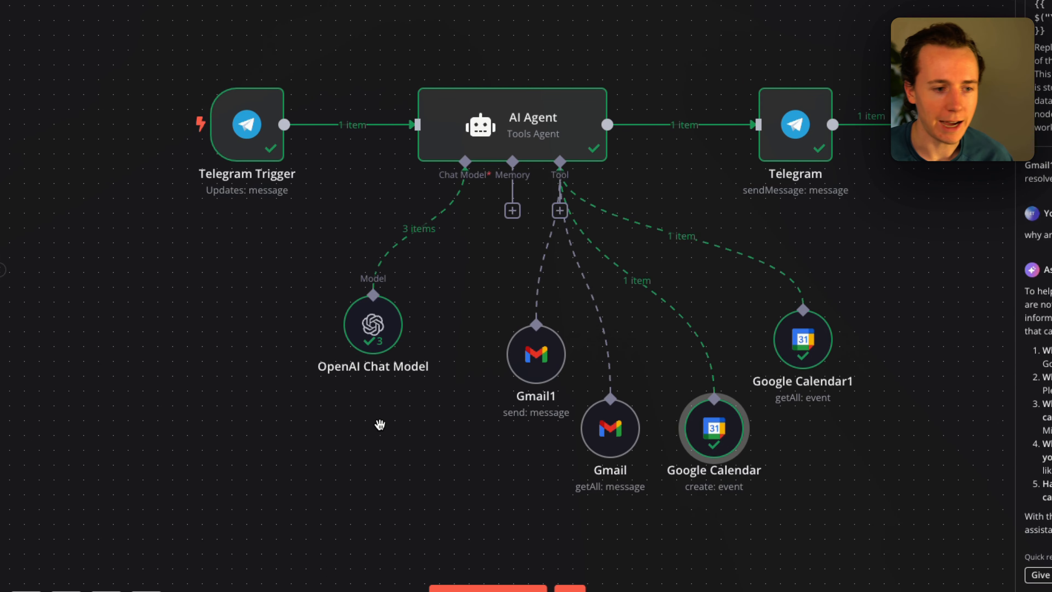
Send 'what are my most recent emails?' in Telegram and start a new workflow test run.
key("super+Tab")
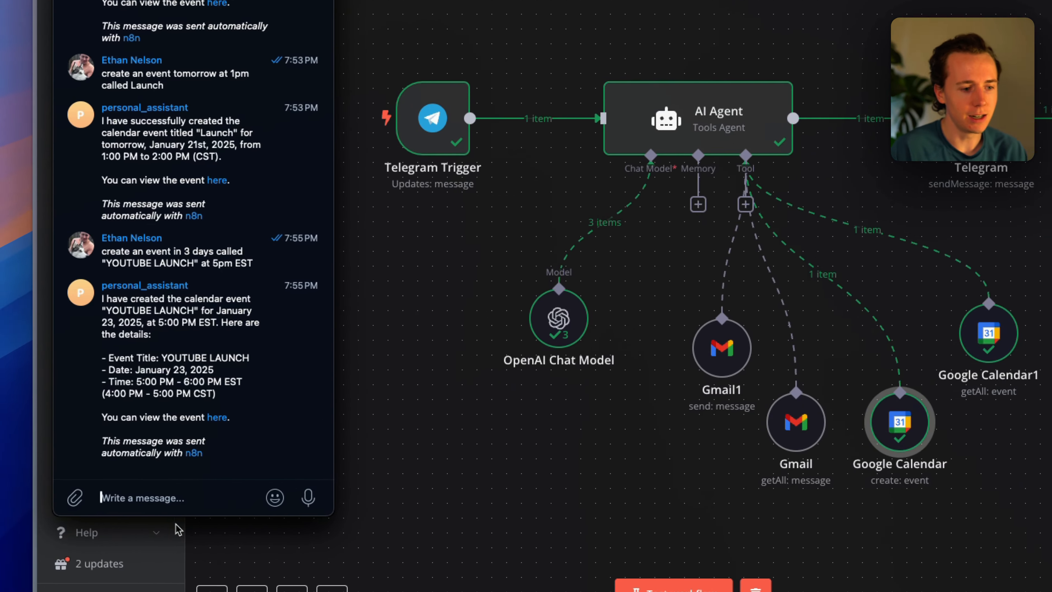
type("what are ")
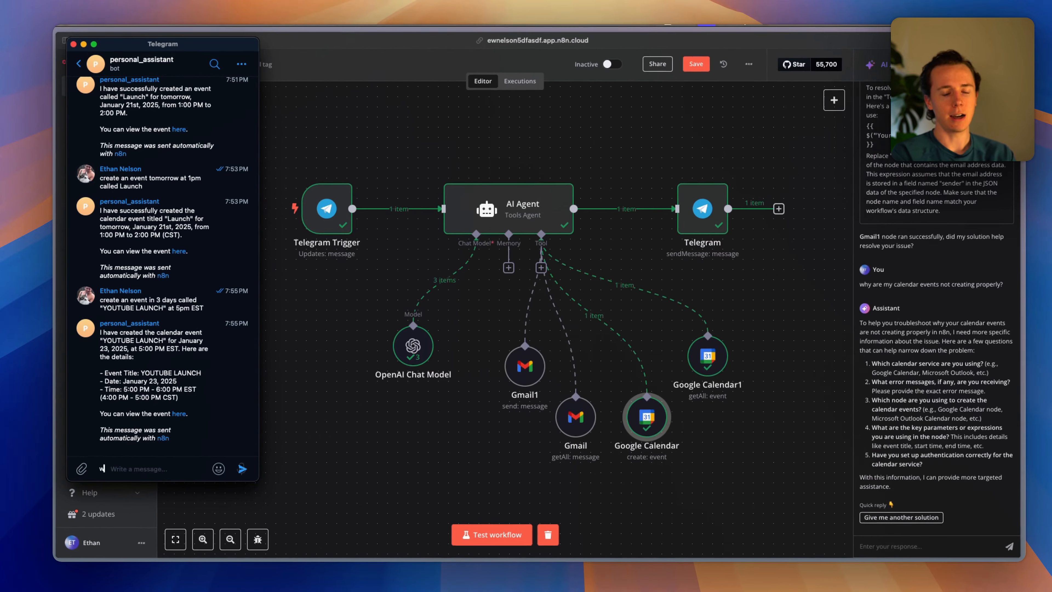
type("my most r")
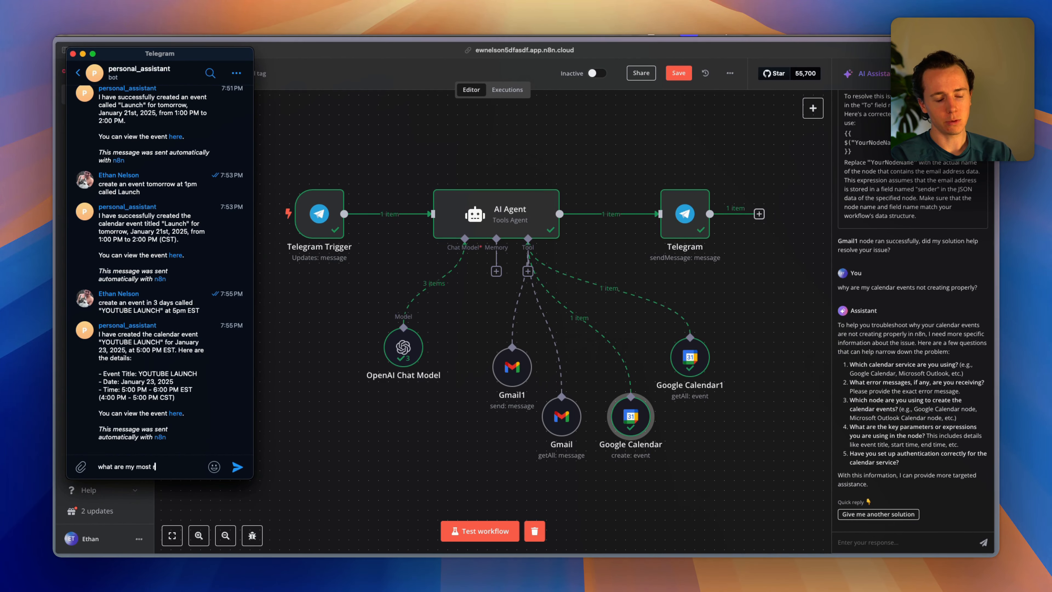
key("Return")
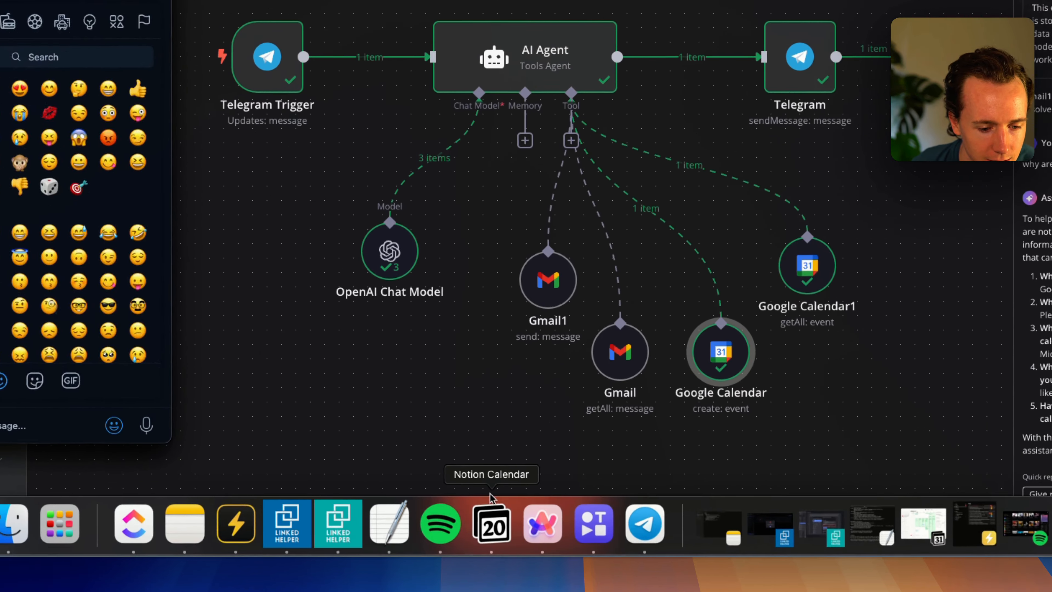
left_click(474, 530)
left_click(496, 517)
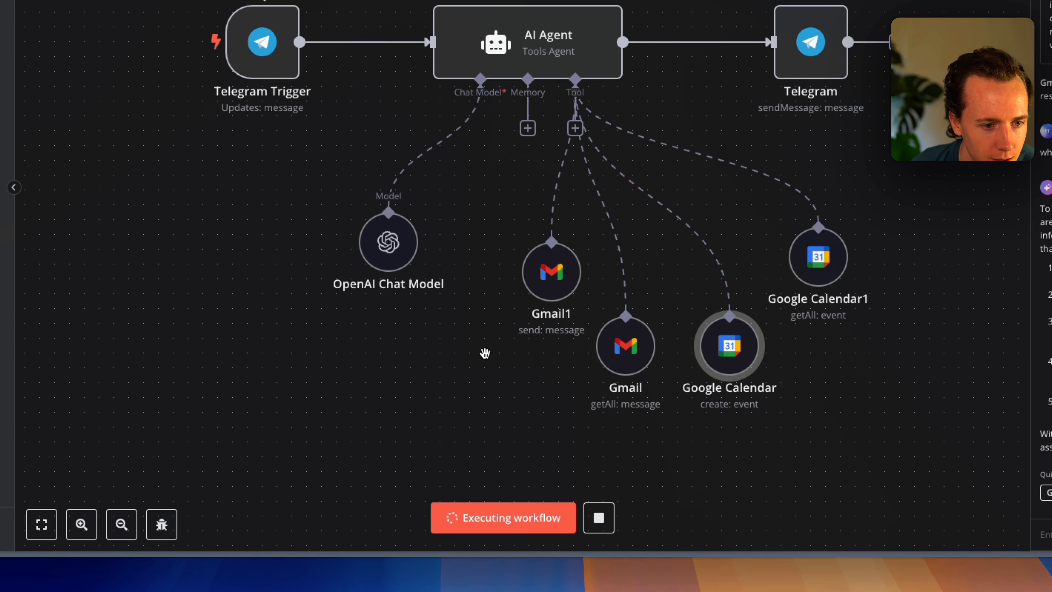
key("super+Tab")
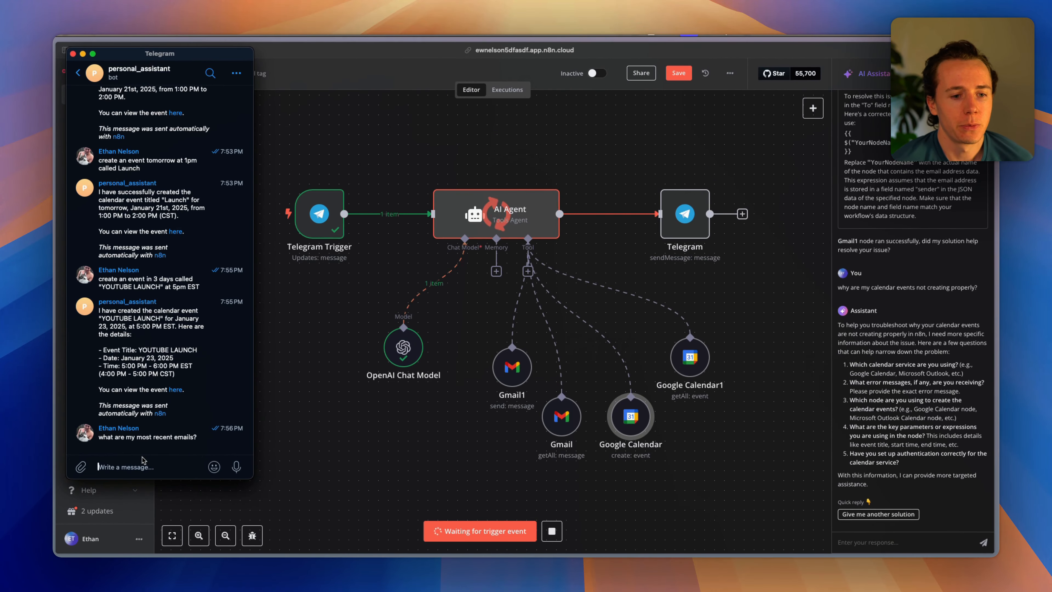
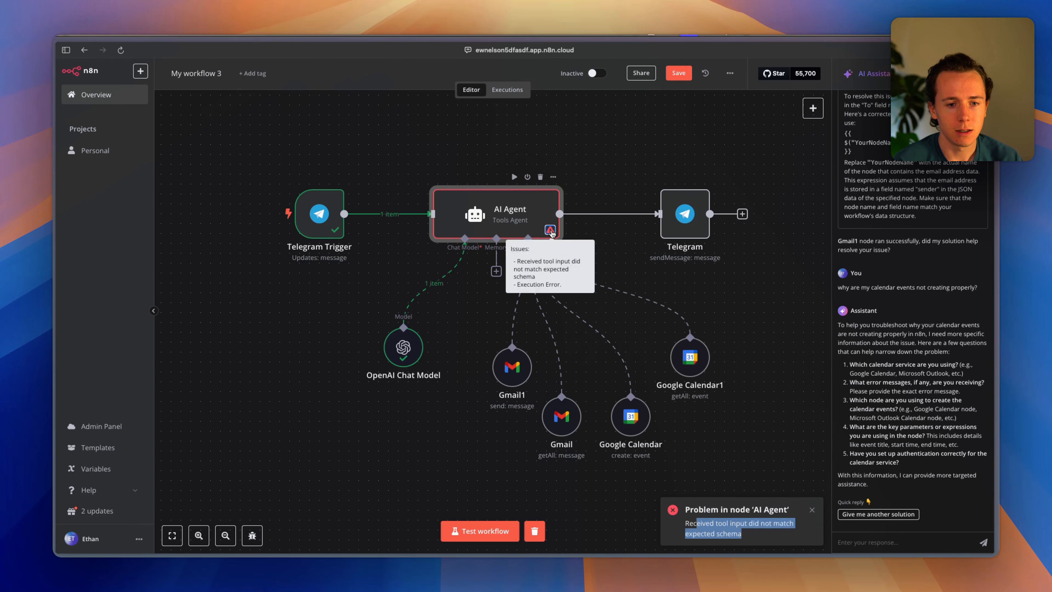
Open the AI Agent's schema error, start a new AI Assistant session about it, and return to the canvas.
double_click(550, 231)
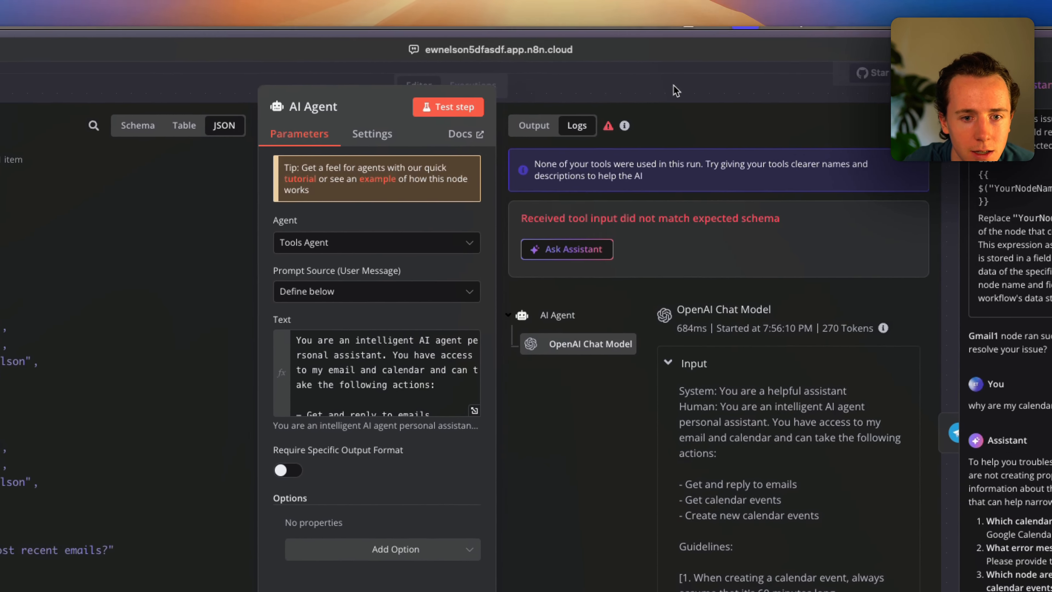
left_click(567, 249)
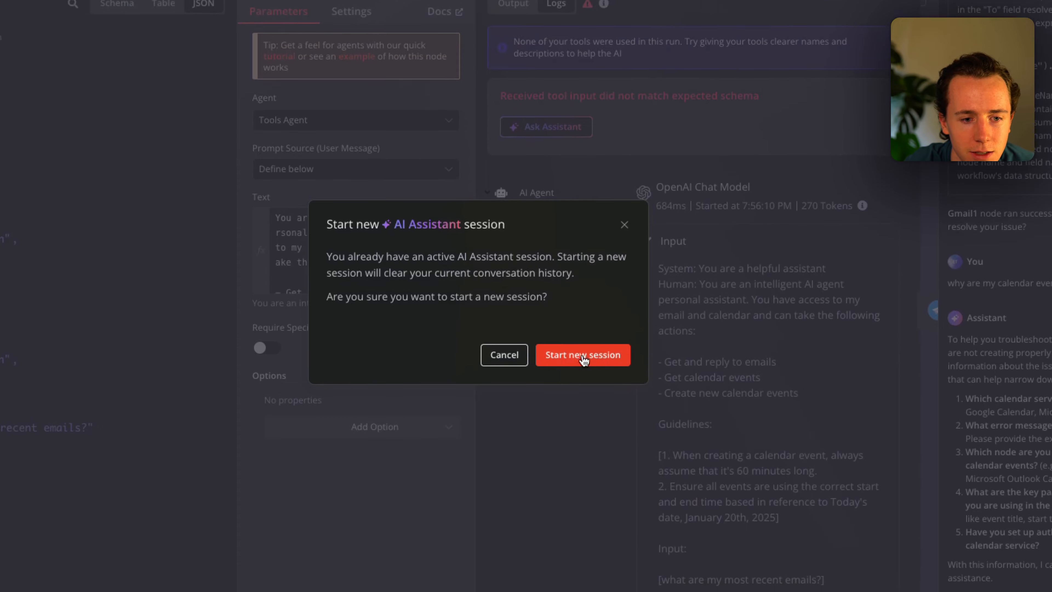
left_click(583, 356)
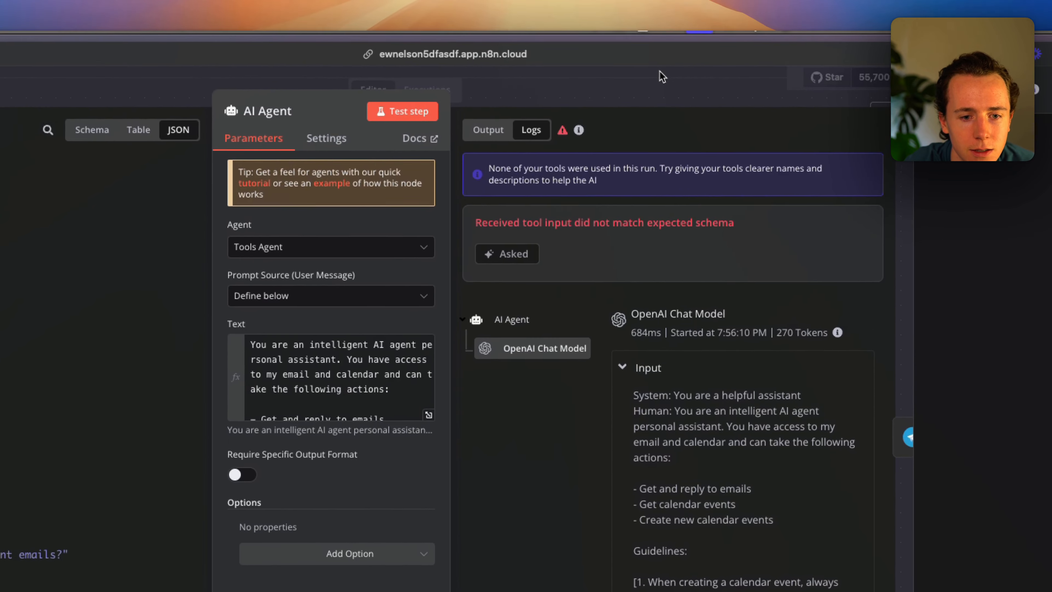
key("Escape")
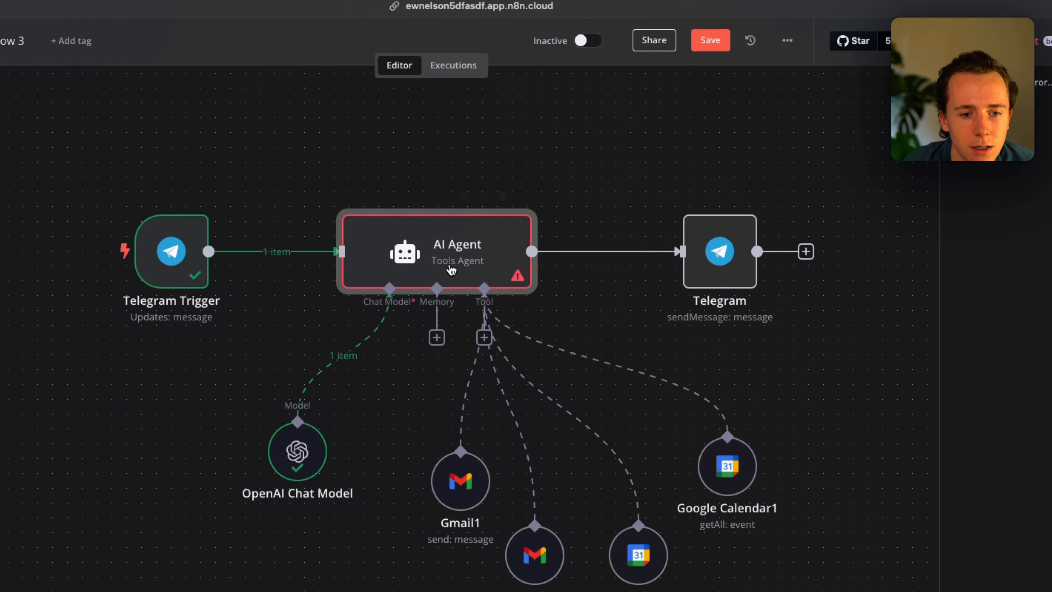
Start a workflow test run and send 'summarize my most recent emails' to the Telegram bot.
left_click(441, 535)
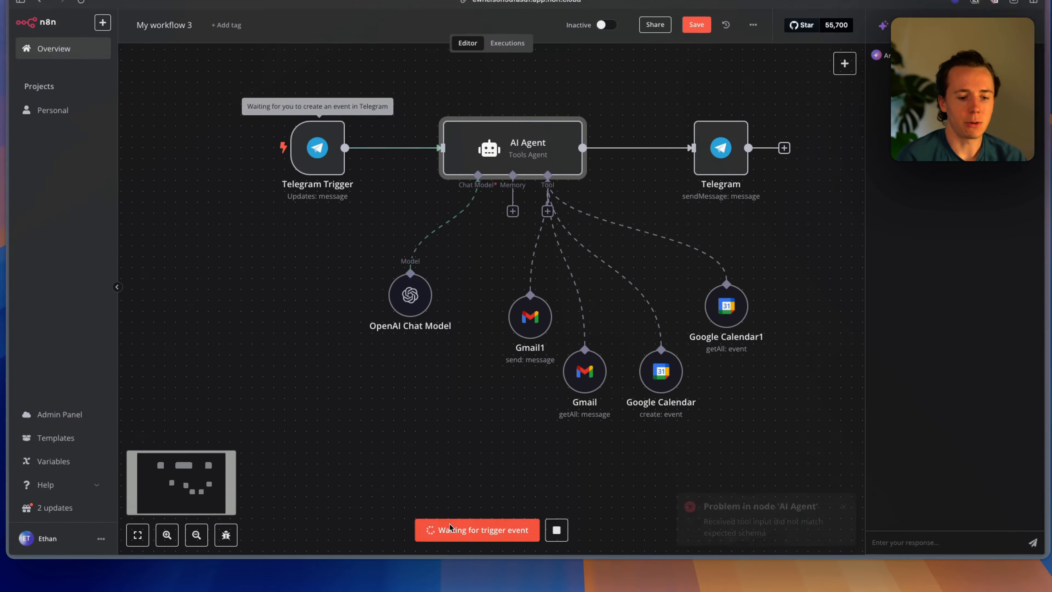
key("super+Tab")
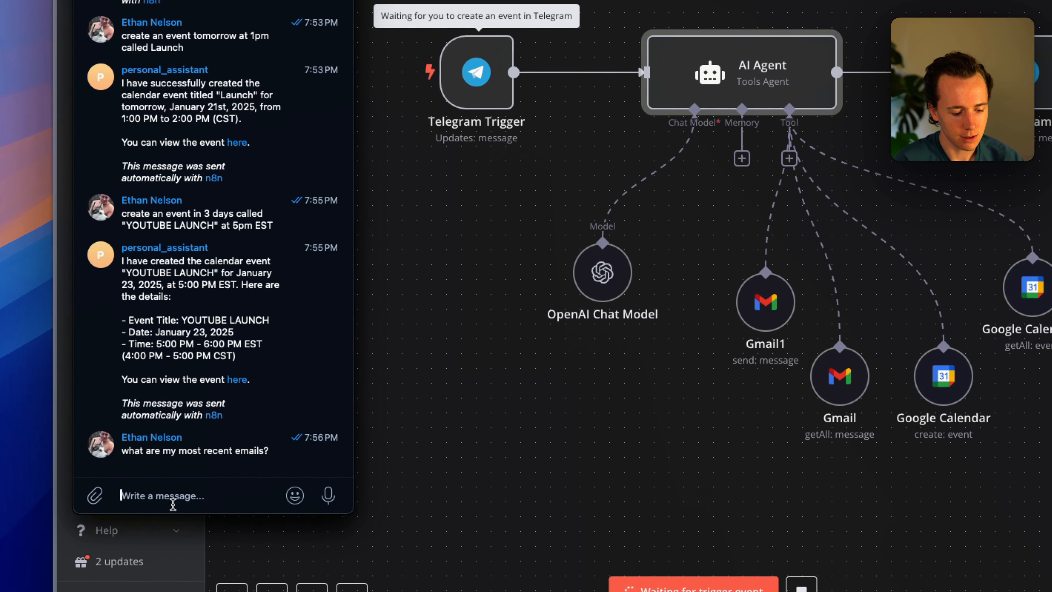
type("summarize my most rece")
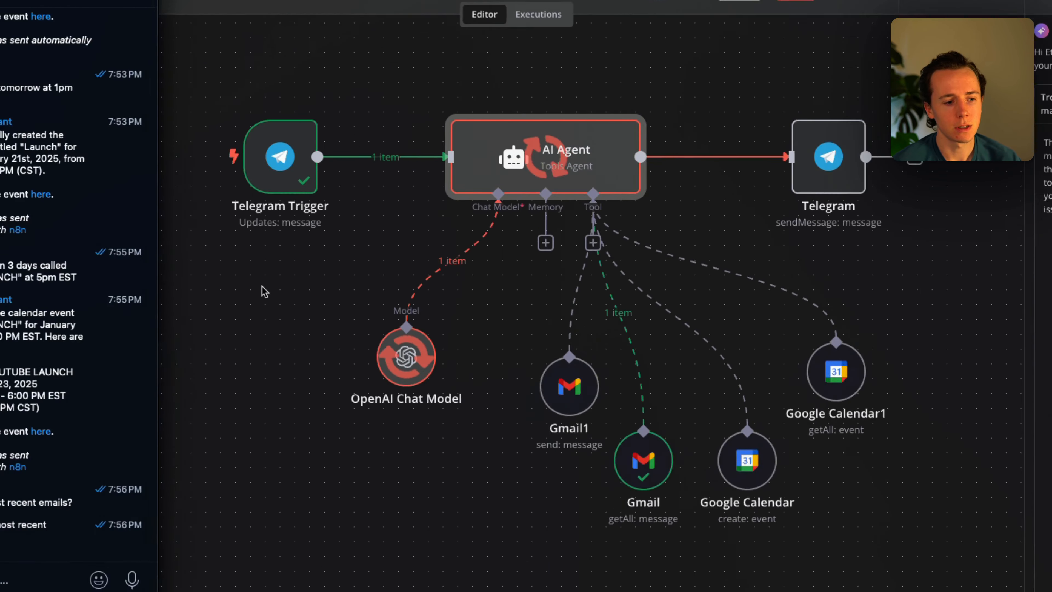
scroll(25, 320, "up", 5)
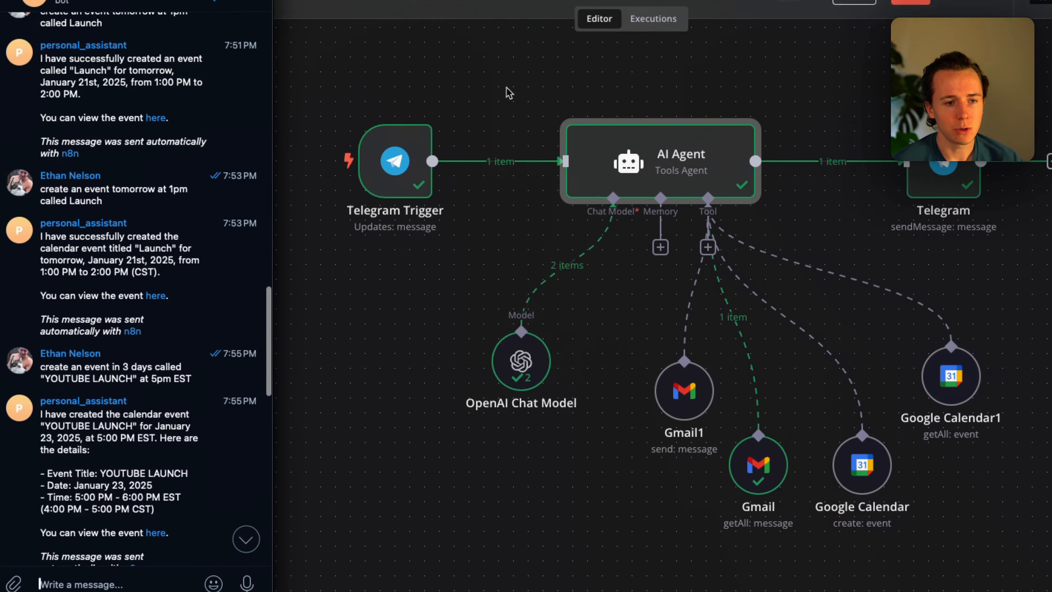
Back in n8n, select all the executed workflow nodes and open the workflow's options menu.
left_click(628, 90)
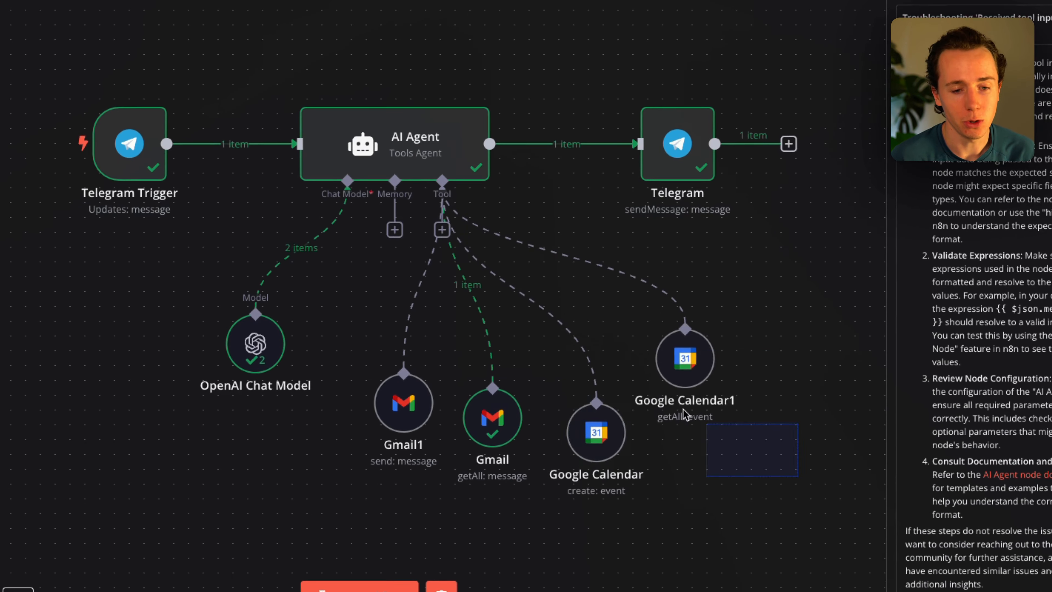
left_click_drag(773, 452, 330, 257)
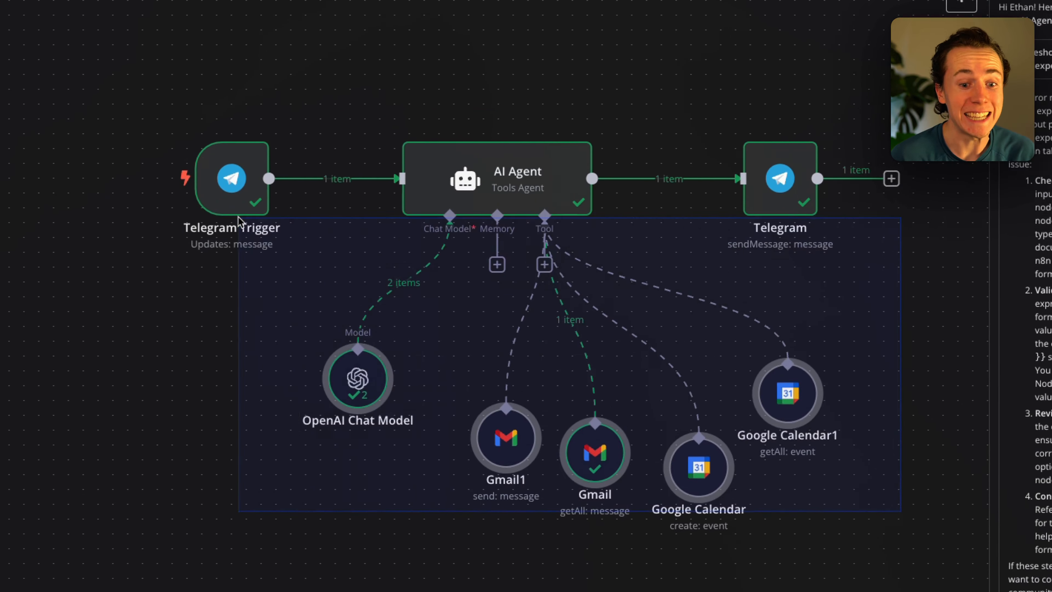
left_click_drag(238, 220, 155, 82)
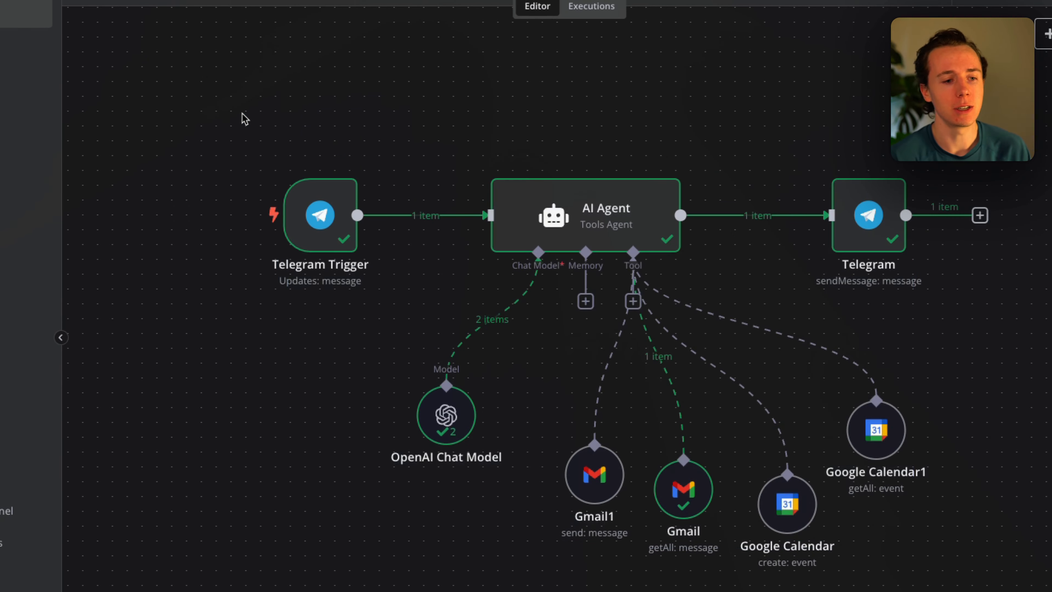
scroll(542, 164, "down", 2)
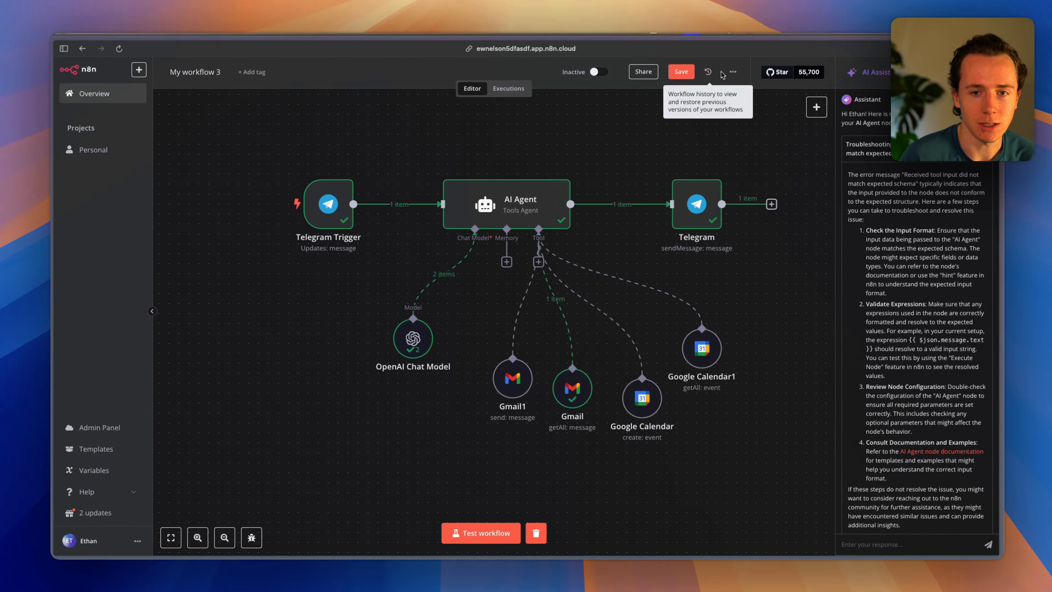
left_click(730, 73)
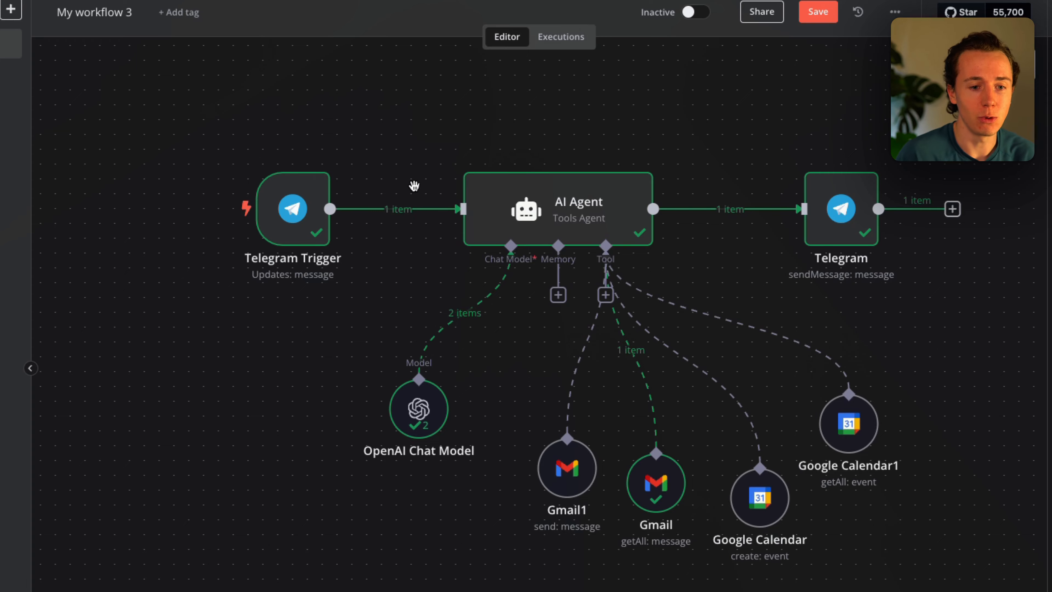
key("super+t")
Search tabs for 'smart', open the Skool community and scroll through the AI Agents University feed.
type("smarts")
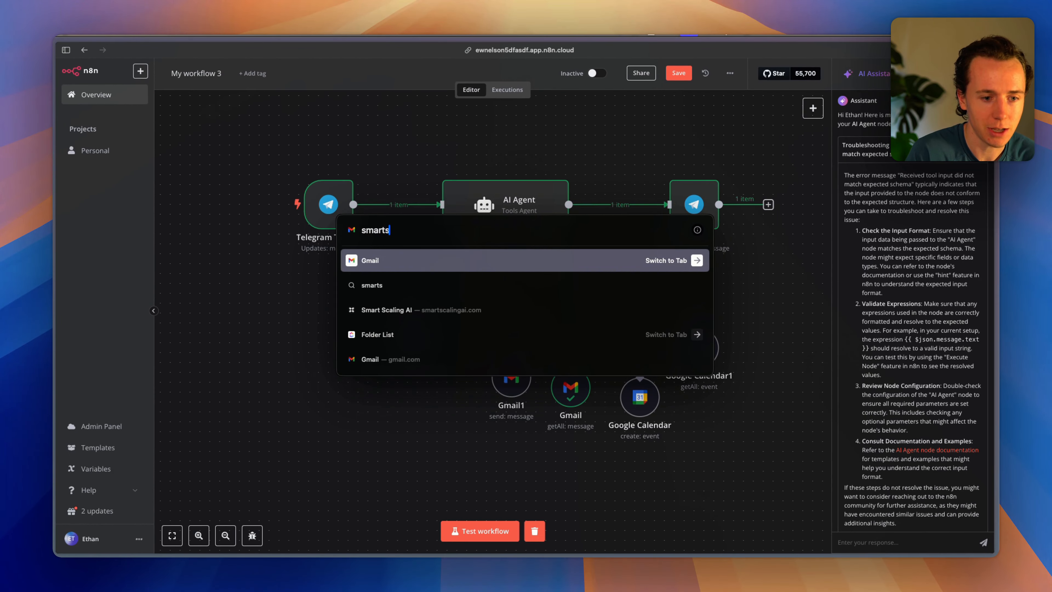
key("Down")
key("Escape")
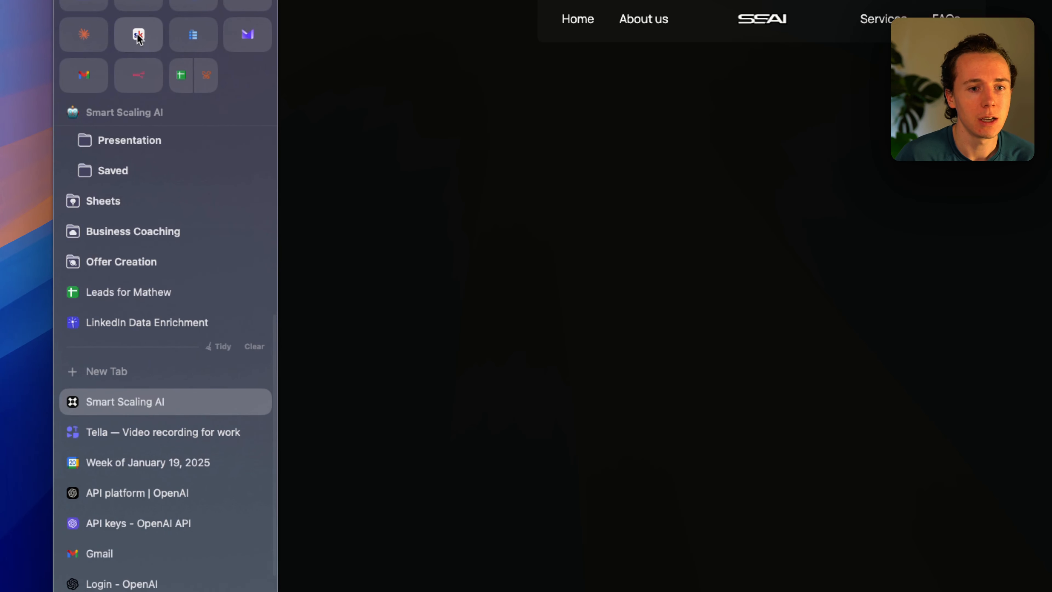
left_click(139, 41)
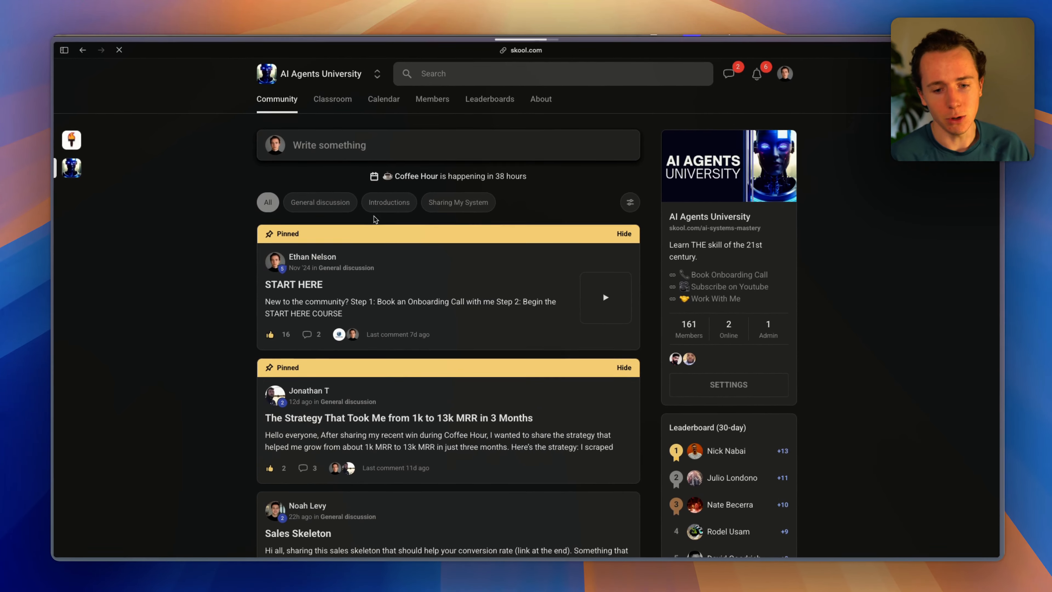
scroll(366, 304, "down", 5)
scroll(365, 304, "down", 5)
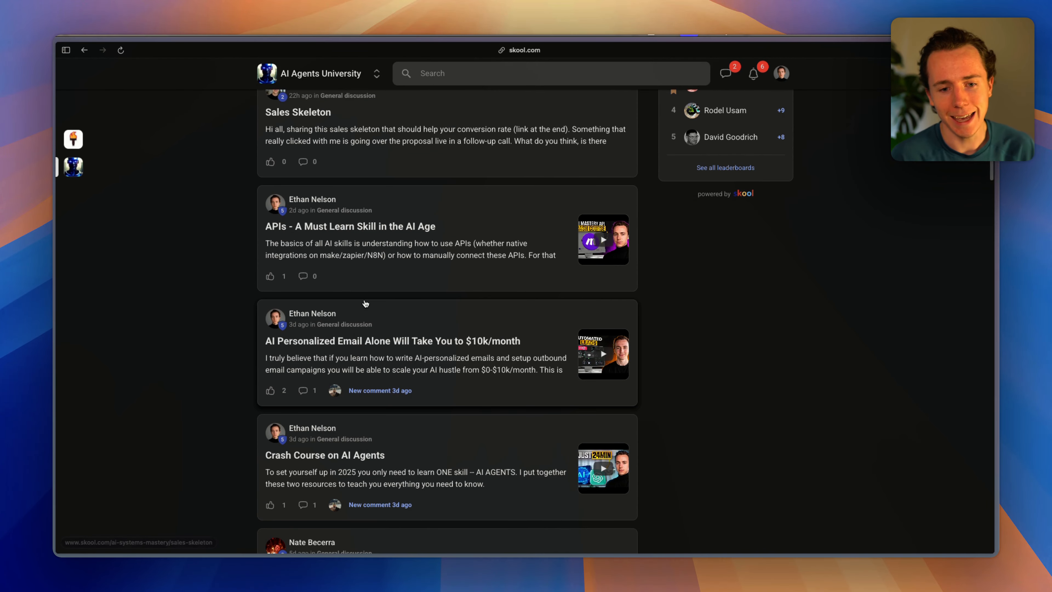
scroll(365, 304, "down", 1)
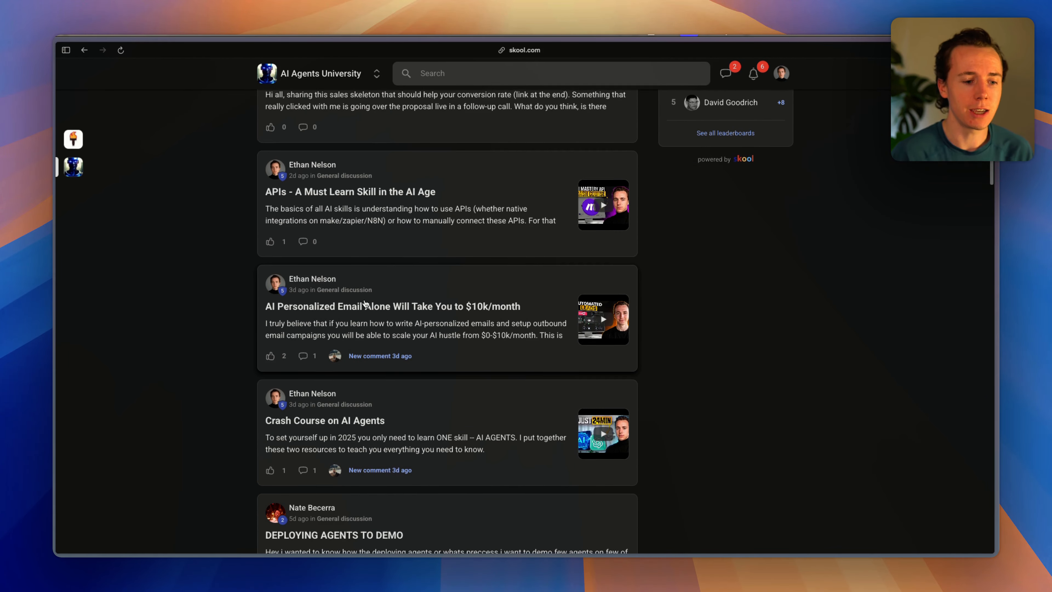
scroll(366, 304, "down", 5)
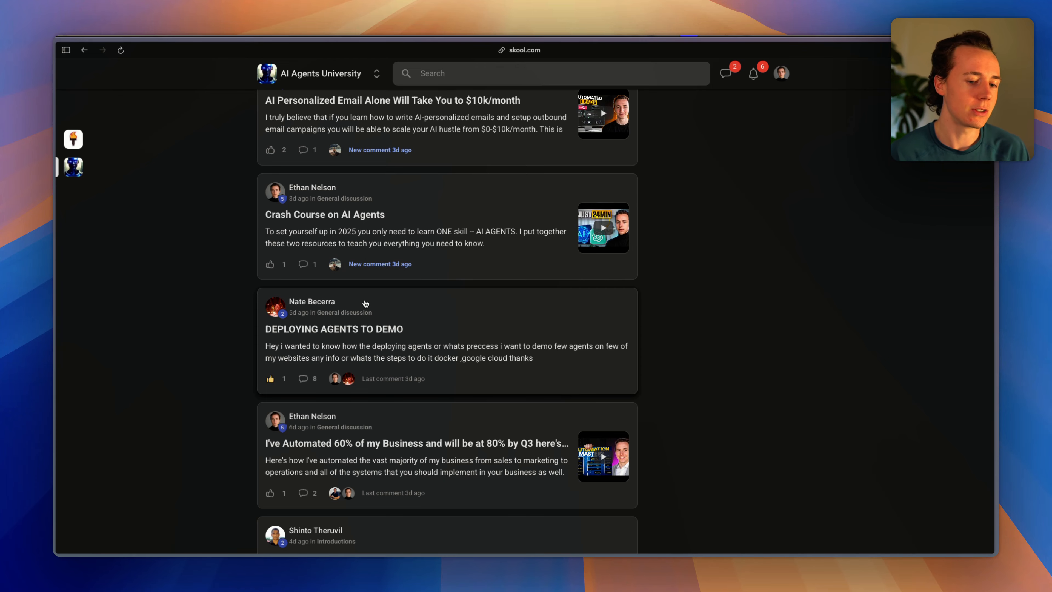
scroll(366, 304, "up", 15)
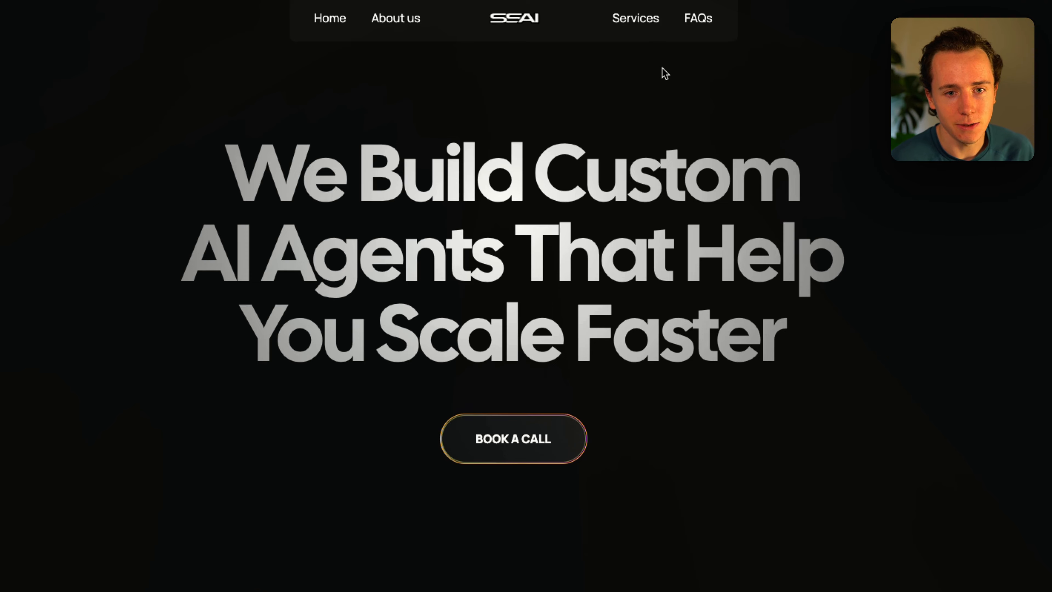
Return to the n8n workflow and open then close its options menu.
key("alt+Tab")
key("alt+Tab")
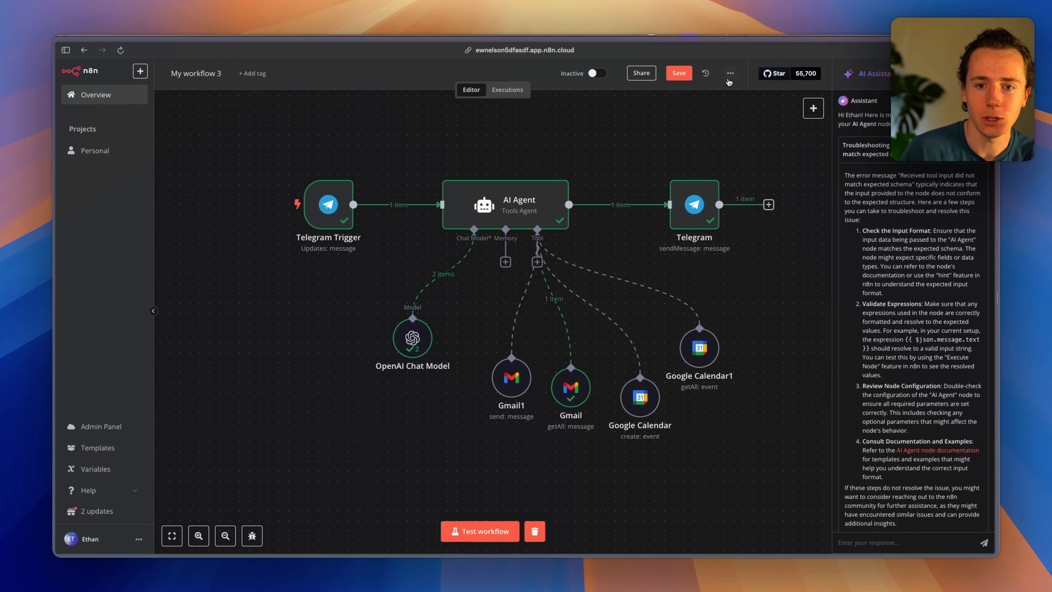
left_click(730, 76)
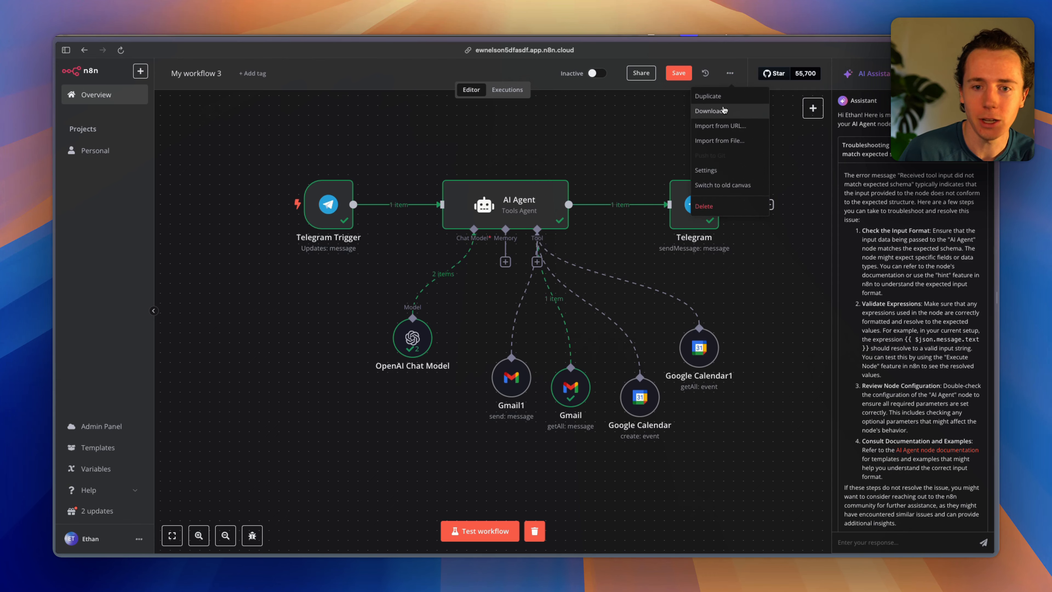
left_click(592, 143)
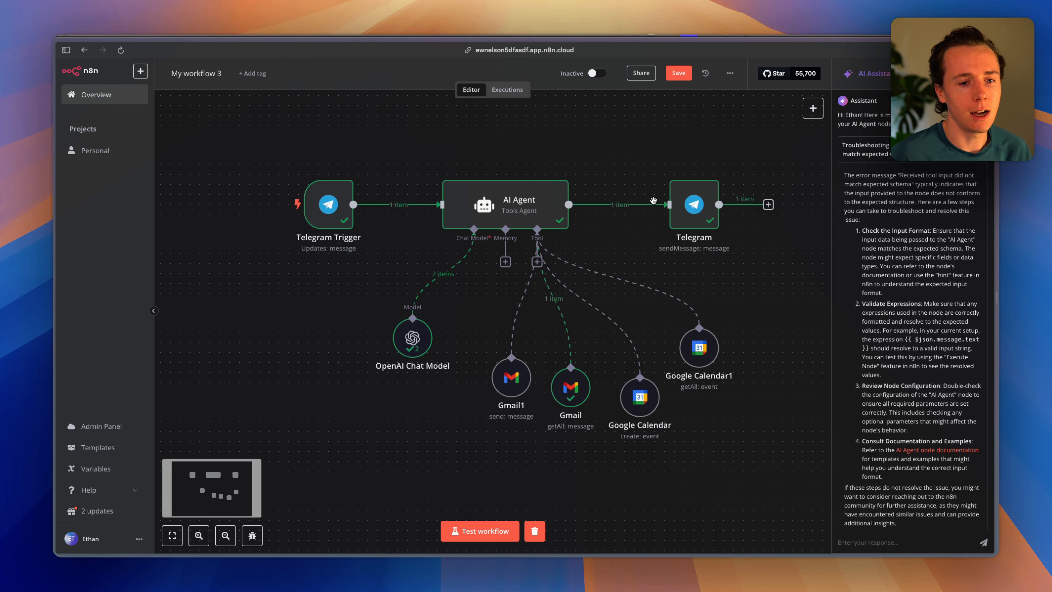